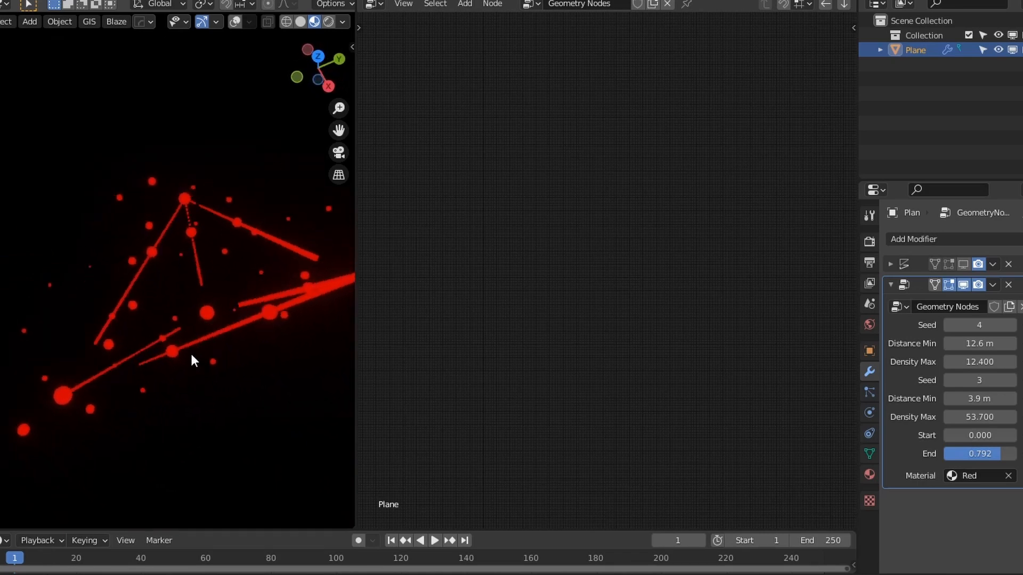
# - Examine the red constellation of stars and connecting lines from several angles in the 3D viewport
pyautogui.moveTo(272, 342); pyautogui.dragTo(243, 329, button='middle')
pyautogui.scroll(4, 244, 334)
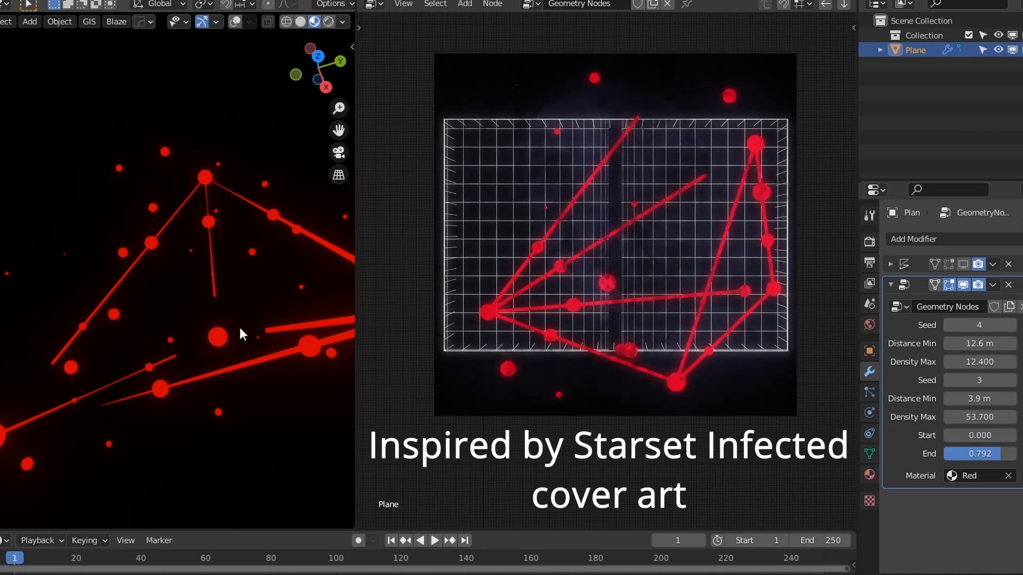
pyautogui.scroll(-3, 240, 327)
pyautogui.moveTo(223, 340); pyautogui.dragTo(127, 376, button='middle')
pyautogui.scroll(3, 191, 356)
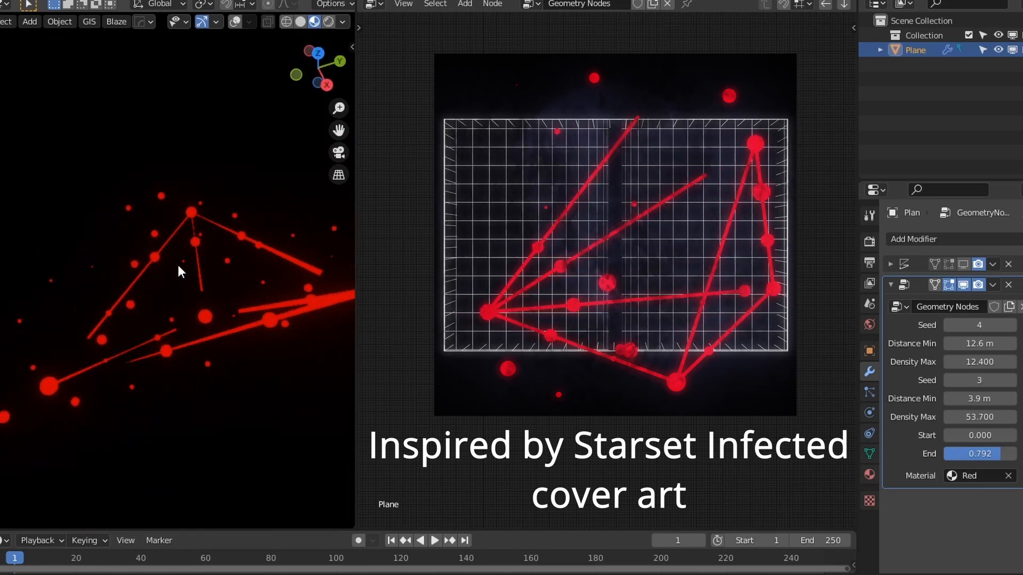
pyautogui.moveTo(253, 302); pyautogui.dragTo(197, 341, button='middle')
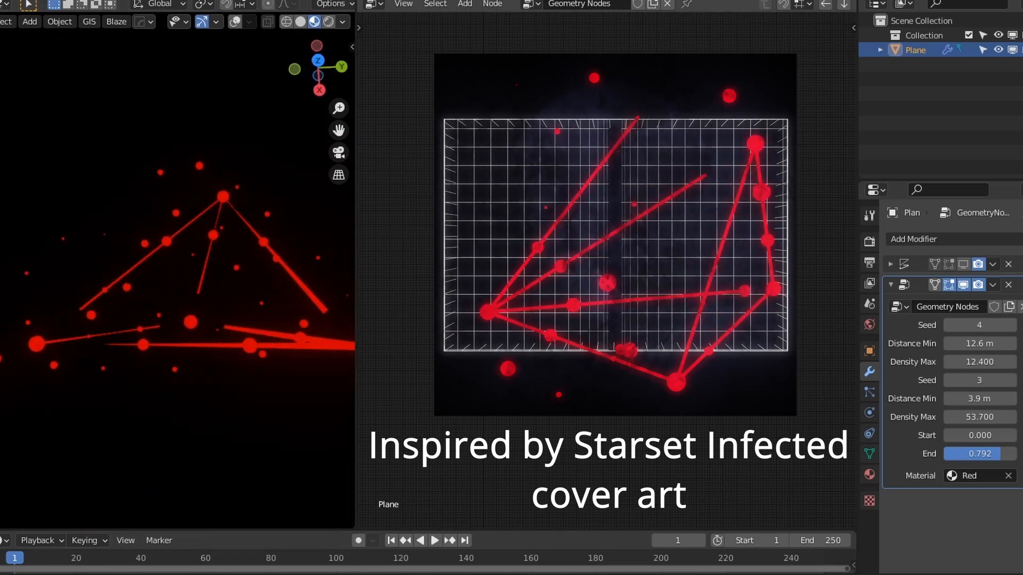
# - Preview the constellation with the first modifier's viewport display turned on, and turn that display off again
pyautogui.click(966, 266)
pyautogui.moveTo(130, 398); pyautogui.dragTo(165, 263, button='middle')
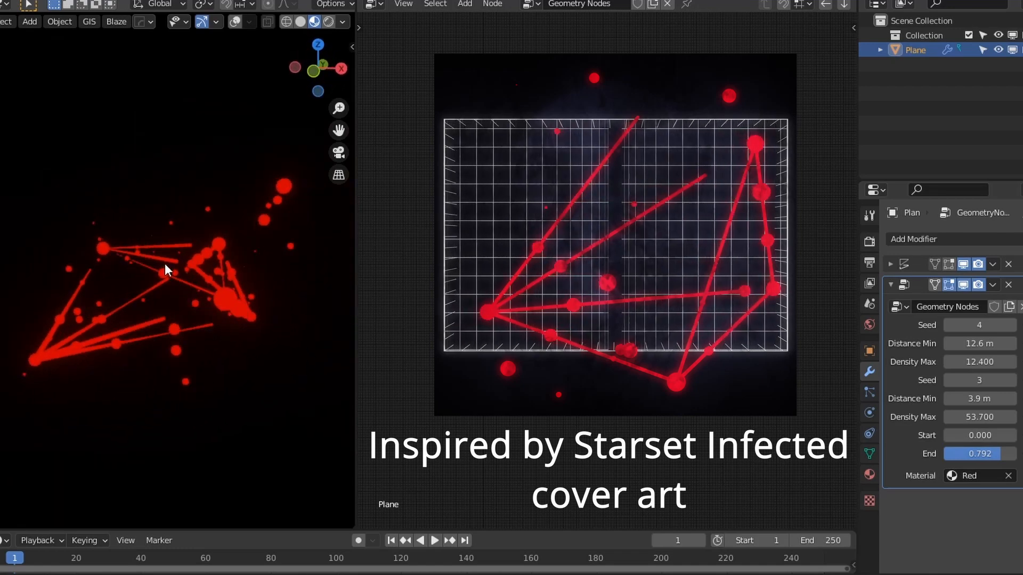
pyautogui.moveTo(273, 297); pyautogui.dragTo(319, 288, button='middle')
pyautogui.click(962, 265)
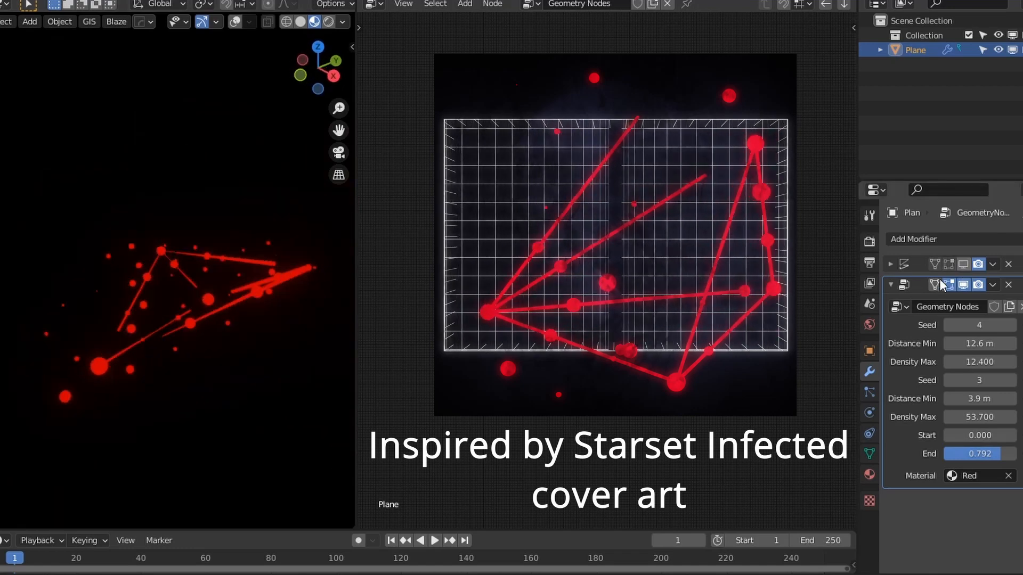
# - Inspect the constellation from the top view and from oblique angles, both close up and from a distance
pyautogui.moveTo(222, 308); pyautogui.dragTo(173, 428, button='middle')
pyautogui.press('KP_7')
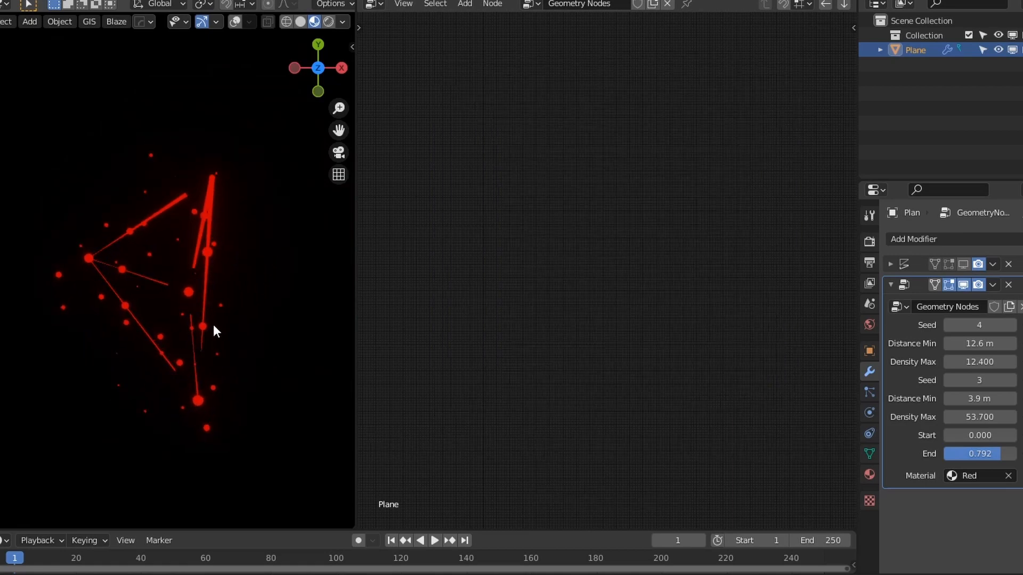
pyautogui.scroll(2, 173, 350)
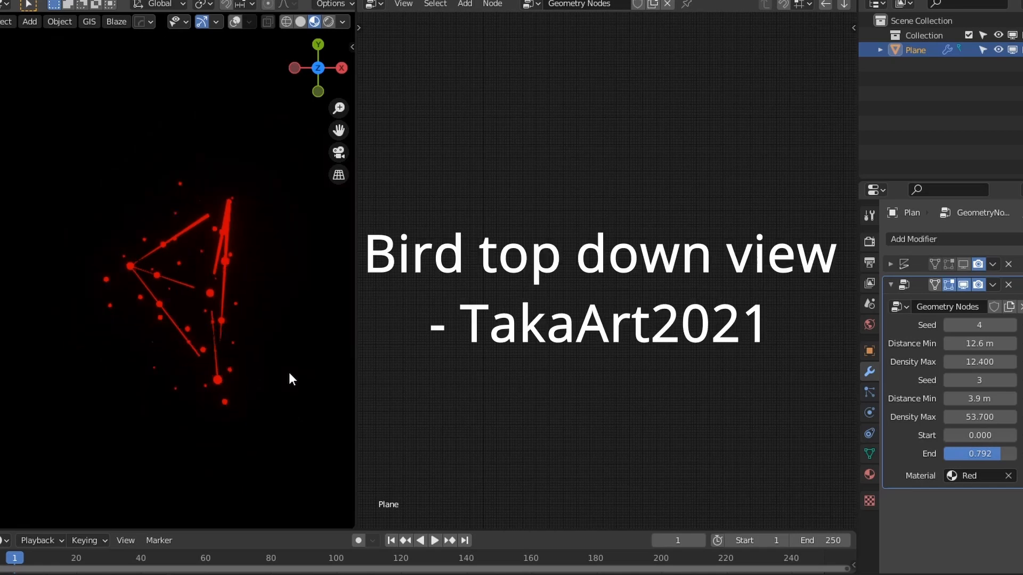
pyautogui.moveTo(290, 377); pyautogui.dragTo(226, 413, button='middle')
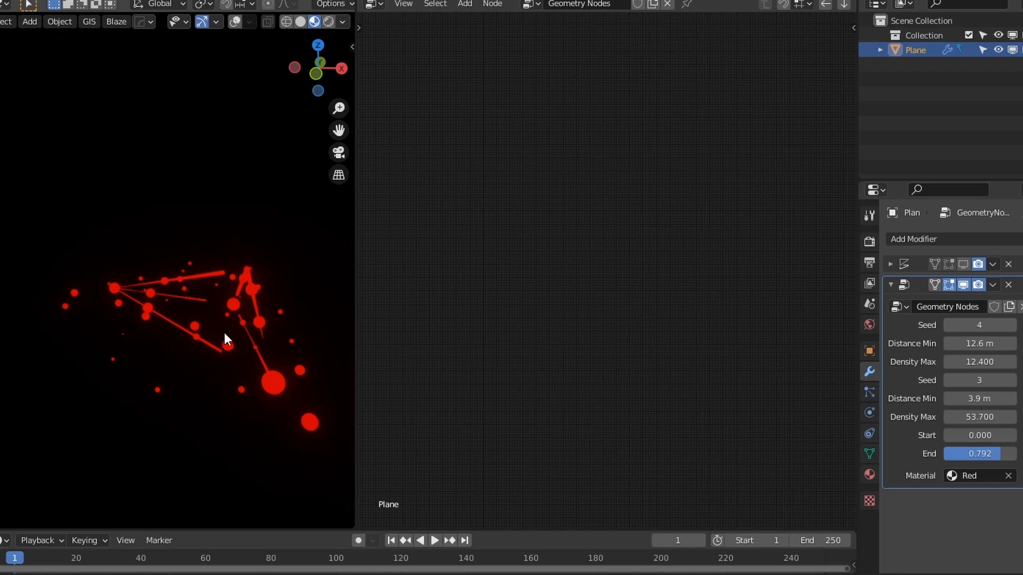
pyautogui.moveTo(225, 334); pyautogui.dragTo(121, 442, button='middle')
pyautogui.scroll(3, 203, 378)
pyautogui.scroll(-4, 203, 377)
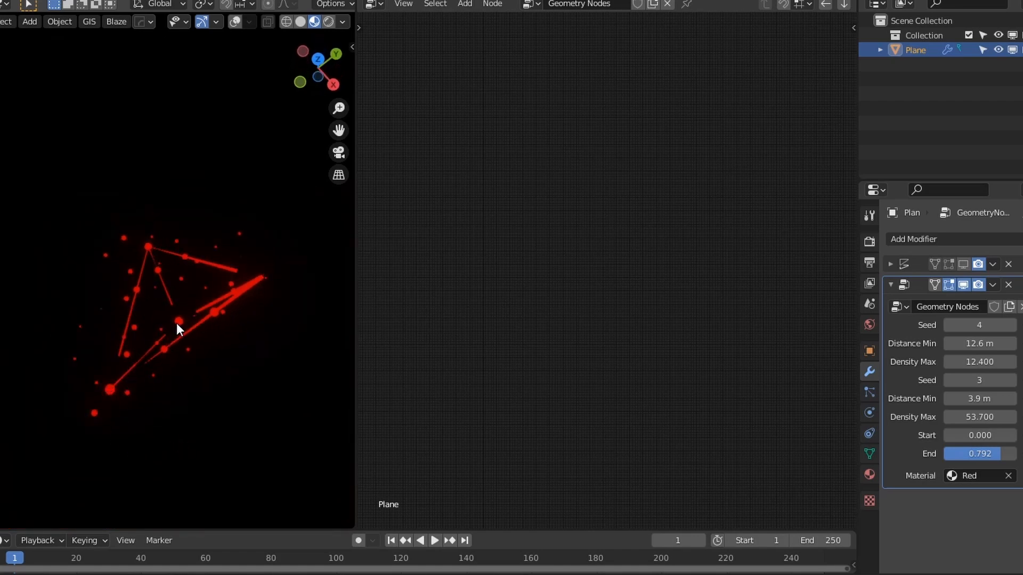
pyautogui.scroll(2, 168, 377)
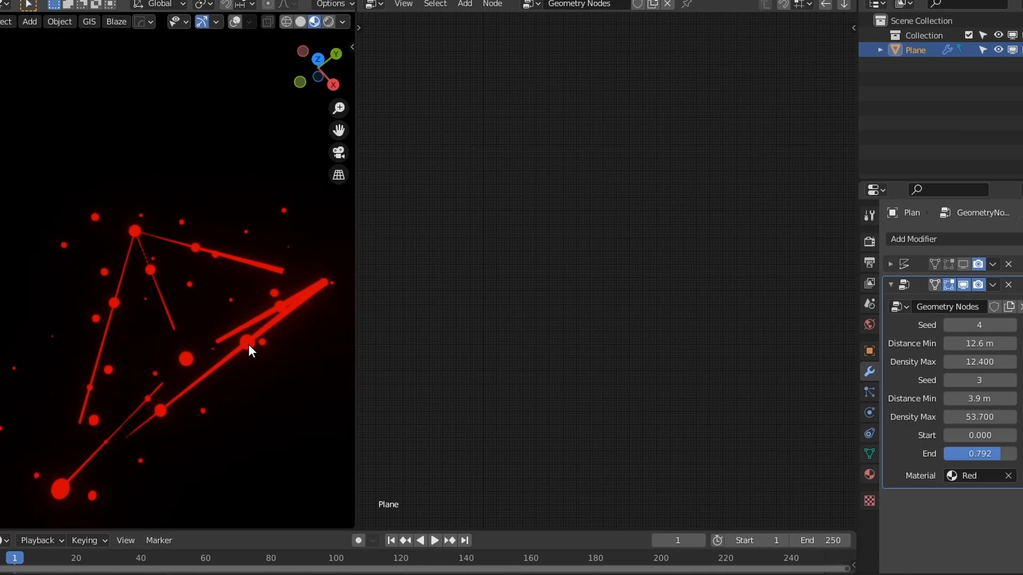
# - Examine the geometry node tree from the Group Input through the Base frame to the Background frame's nodes
pyautogui.keyDown('shift'); pyautogui.scroll(3, 607, 288); pyautogui.keyUp('shift')
pyautogui.keyDown('shift'); pyautogui.scroll(-2, 607, 288); pyautogui.keyUp('shift')
pyautogui.keyDown('shift'); pyautogui.scroll(6, 582, 305); pyautogui.keyUp('shift')
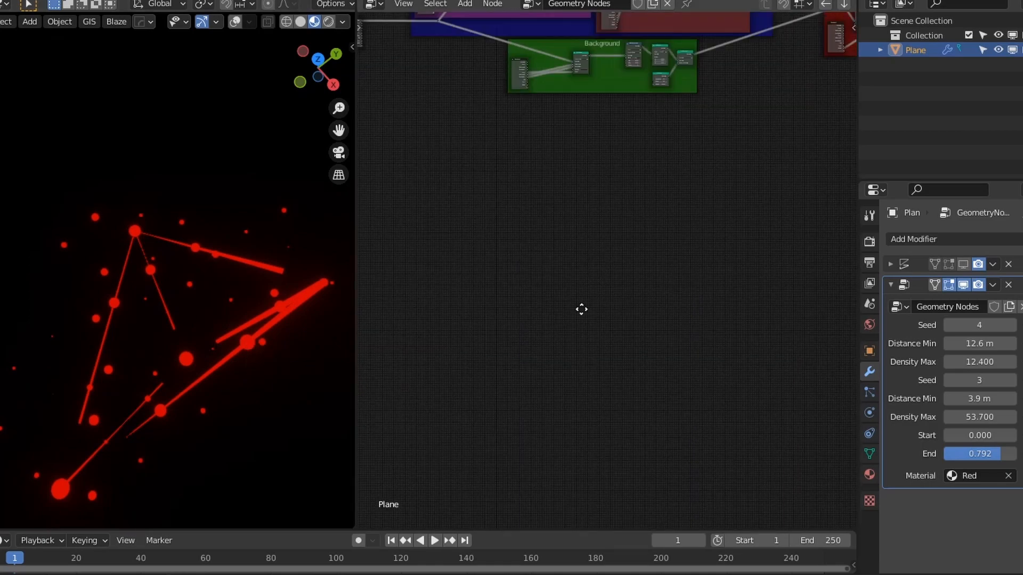
pyautogui.moveTo(564, 350); pyautogui.dragTo(578, 377, button='middle')
pyautogui.scroll(3, 420, 354)
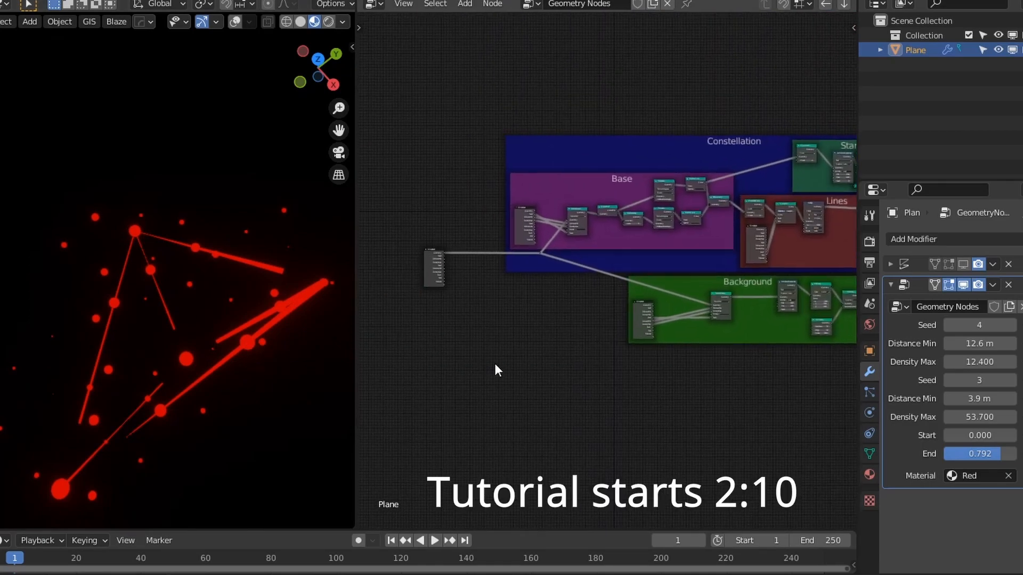
pyautogui.scroll(3, 594, 403)
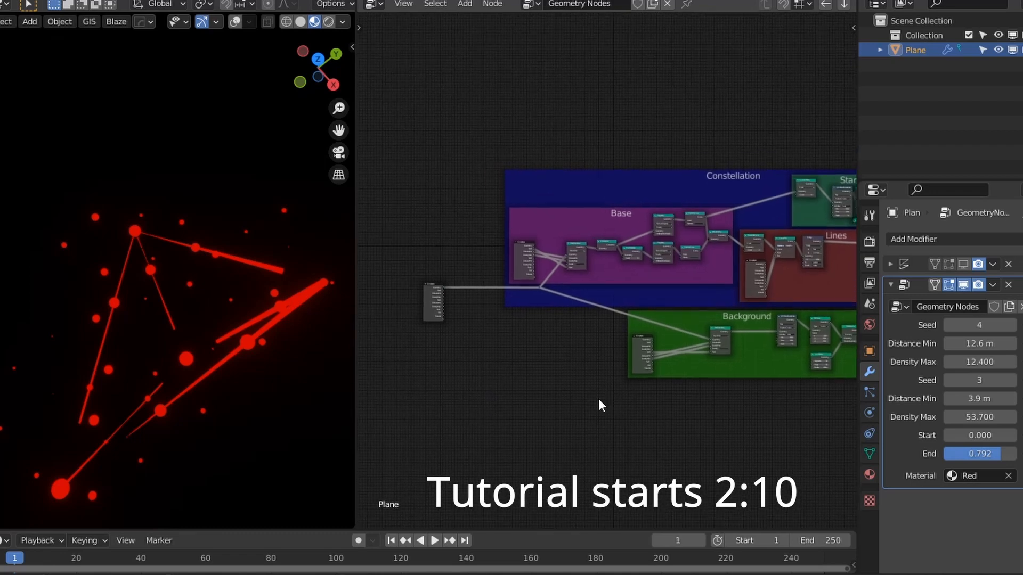
pyautogui.scroll(-3, 590, 400)
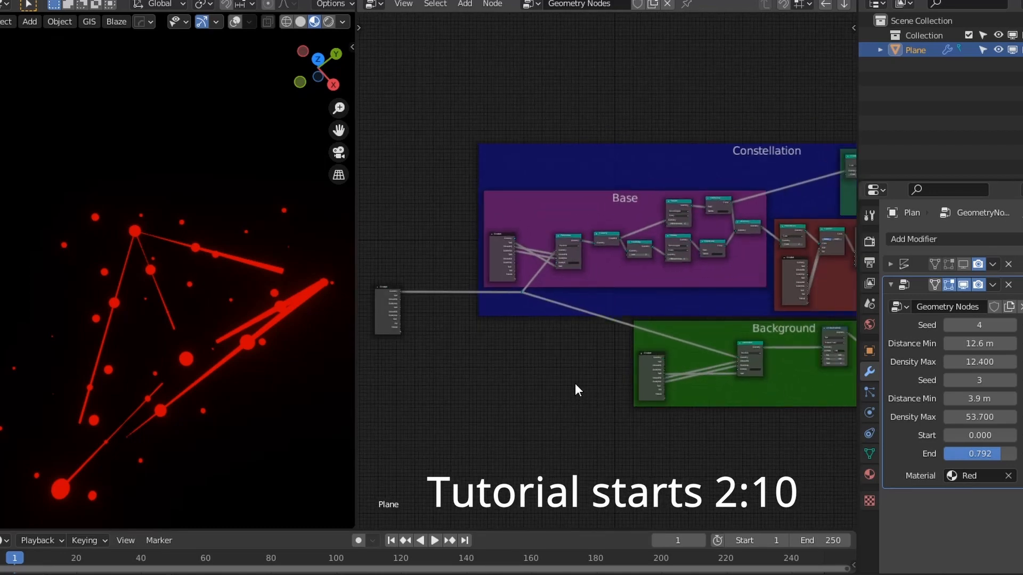
pyautogui.scroll(2, 536, 401)
pyautogui.moveTo(489, 417); pyautogui.dragTo(664, 401, button='middle')
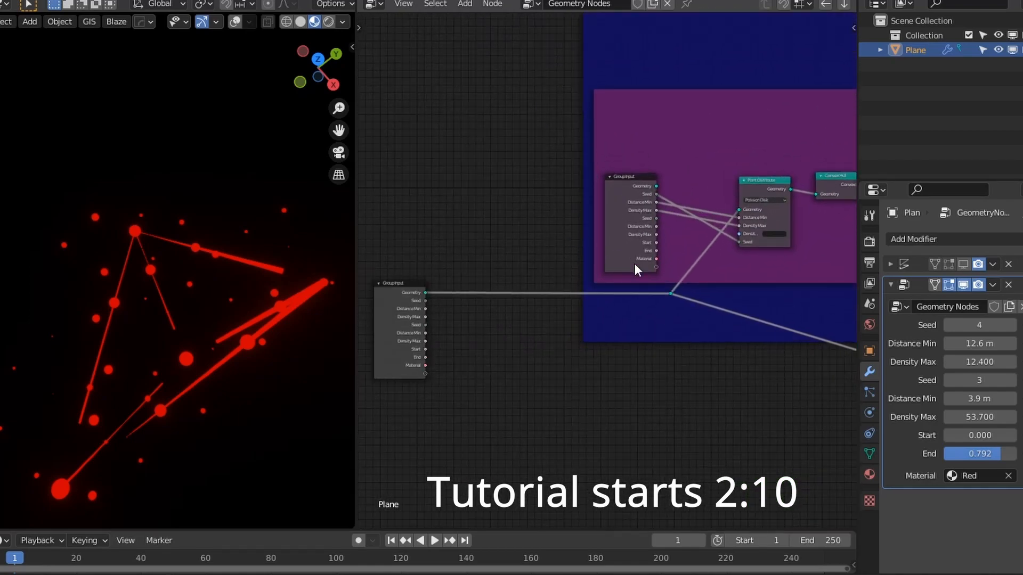
pyautogui.moveTo(635, 269); pyautogui.dragTo(531, 330, button='middle')
pyautogui.scroll(-2, 530, 331)
pyautogui.scroll(3, 473, 302)
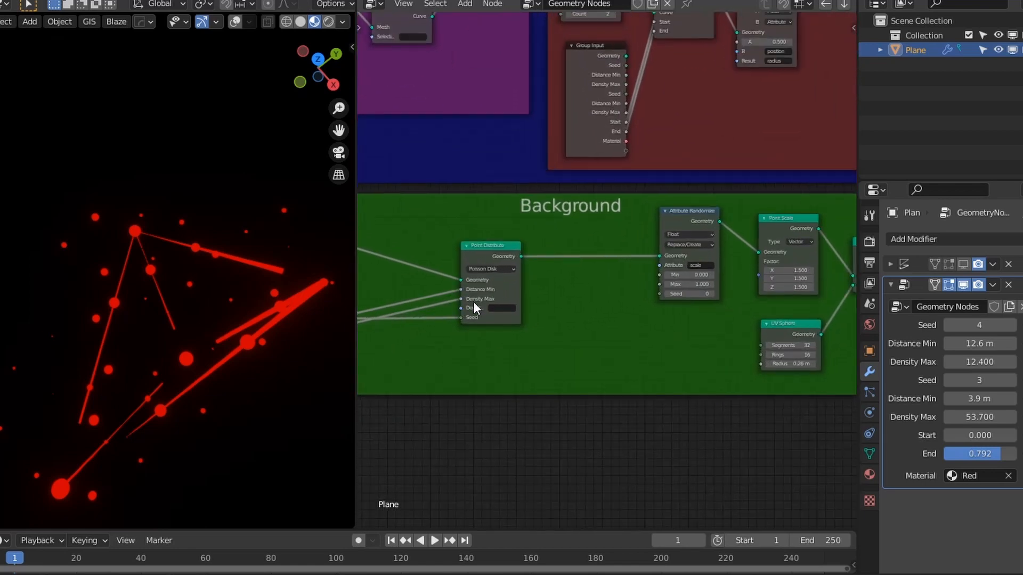
# - Try the background stars' Seed at 6 in the Geometry Nodes modifier and return it to 3
pyautogui.moveTo(207, 370); pyautogui.dragTo(188, 292, button='middle')
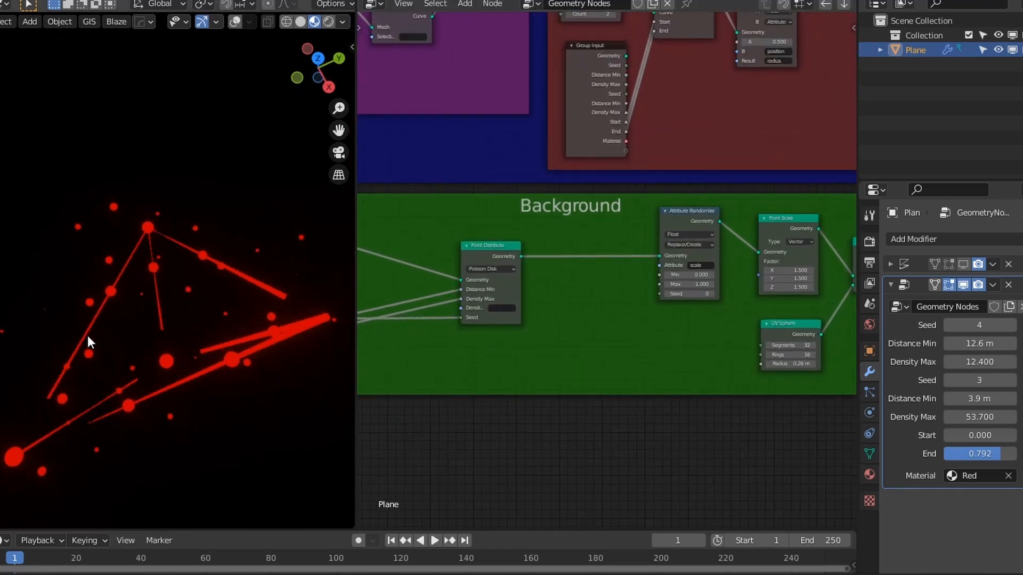
pyautogui.moveTo(88, 340); pyautogui.dragTo(124, 275, button='middle')
pyautogui.scroll(2, 176, 339)
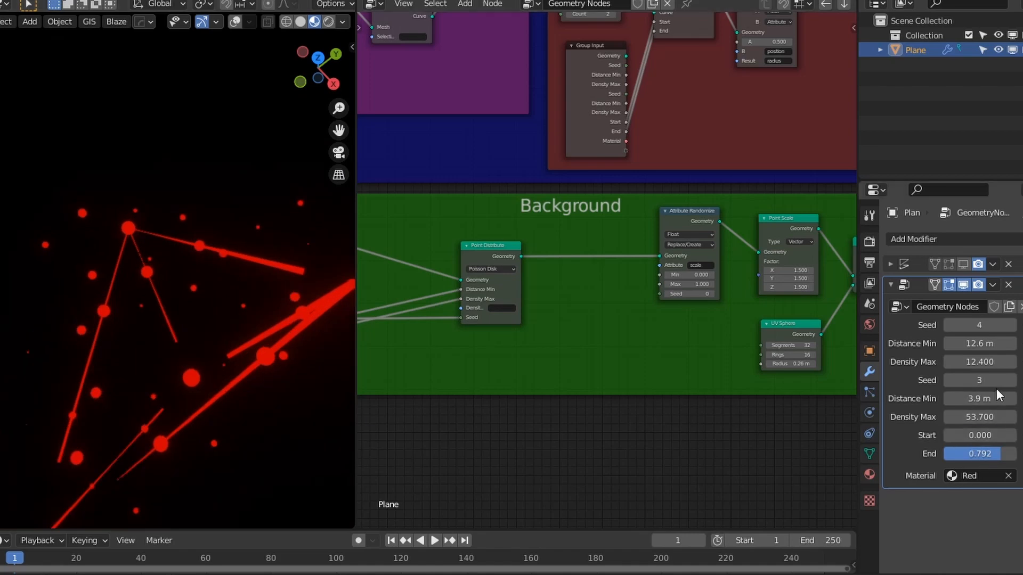
pyautogui.click(1012, 380)
pyautogui.click(1011, 380)
pyautogui.click(1011, 380)
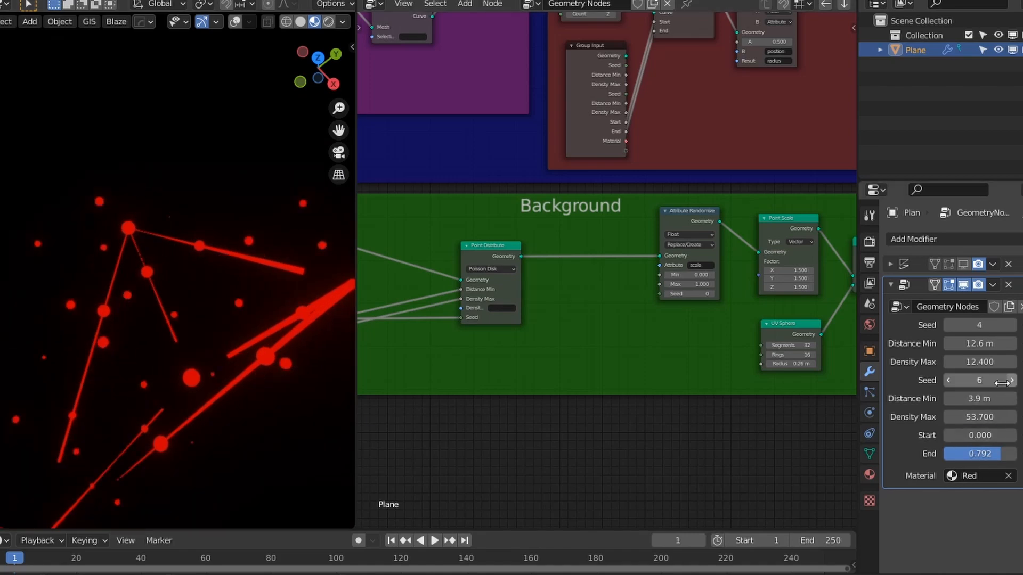
pyautogui.click(948, 379)
pyautogui.click(947, 380)
pyautogui.click(947, 379)
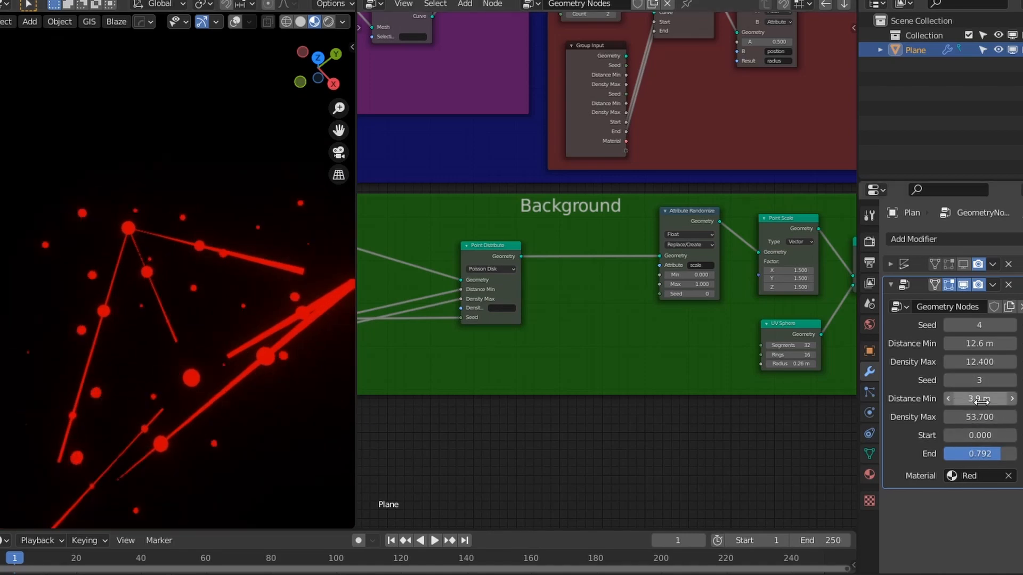
# - Look through the Constellation frame's node chain, from the Base nodes to the Stars and Lines frames
pyautogui.scroll(-3, 562, 358)
pyautogui.scroll(2, 629, 394)
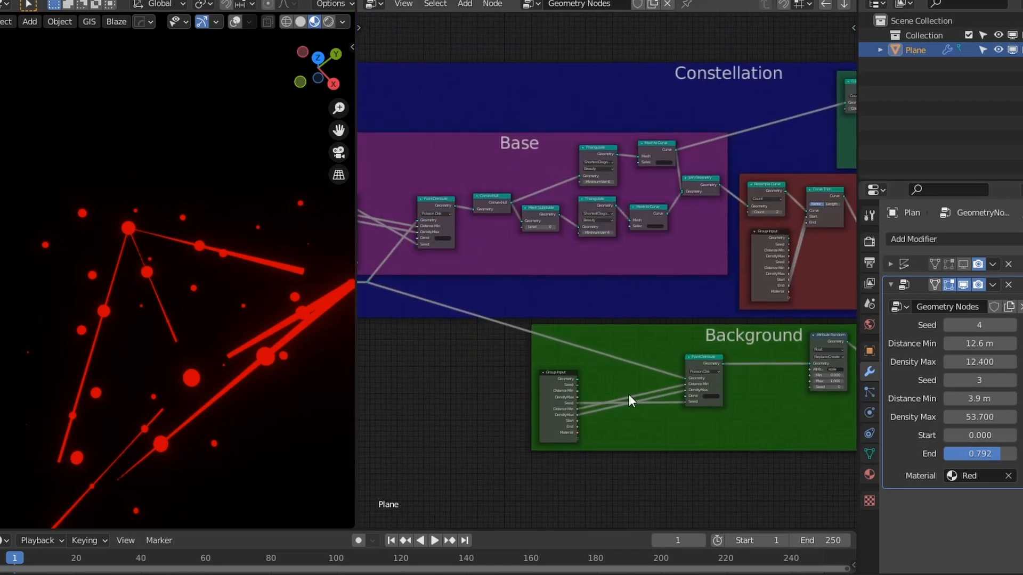
pyautogui.scroll(-3, 629, 395)
pyautogui.moveTo(768, 388); pyautogui.dragTo(557, 292, button='middle')
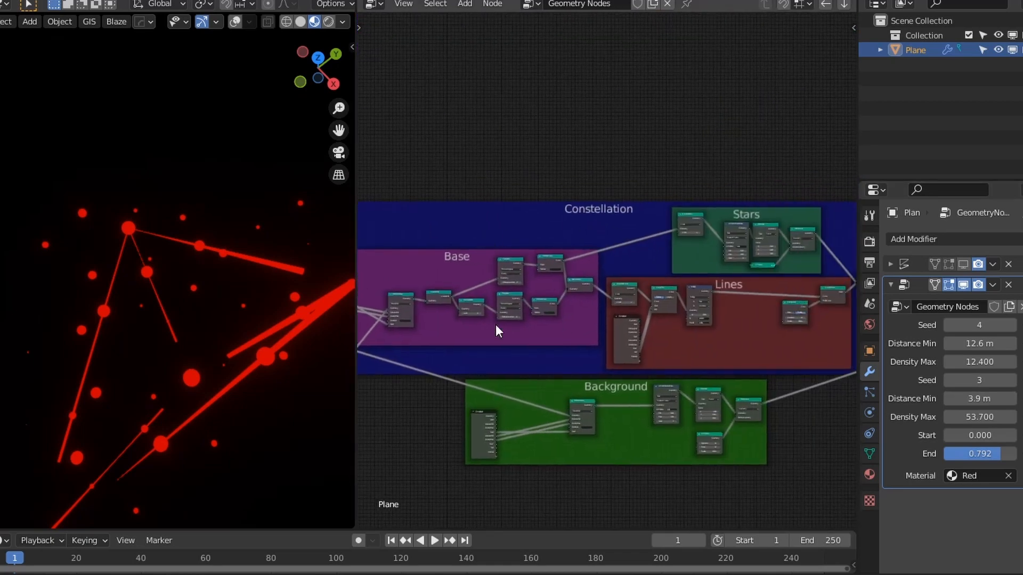
pyautogui.scroll(3, 496, 331)
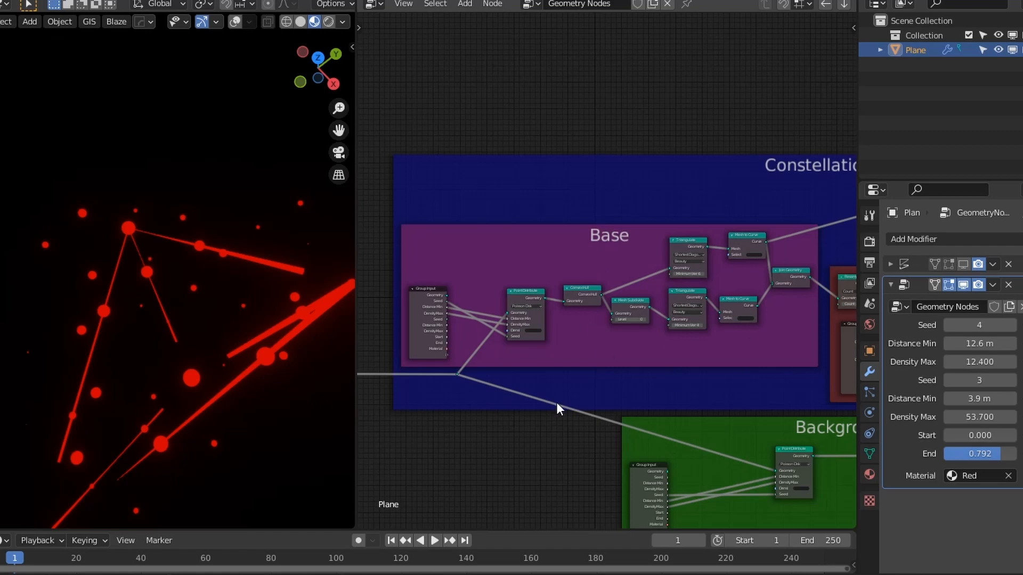
pyautogui.scroll(-1, 685, 384)
pyautogui.moveTo(685, 384); pyautogui.dragTo(572, 404, button='middle')
pyautogui.scroll(2, 572, 404)
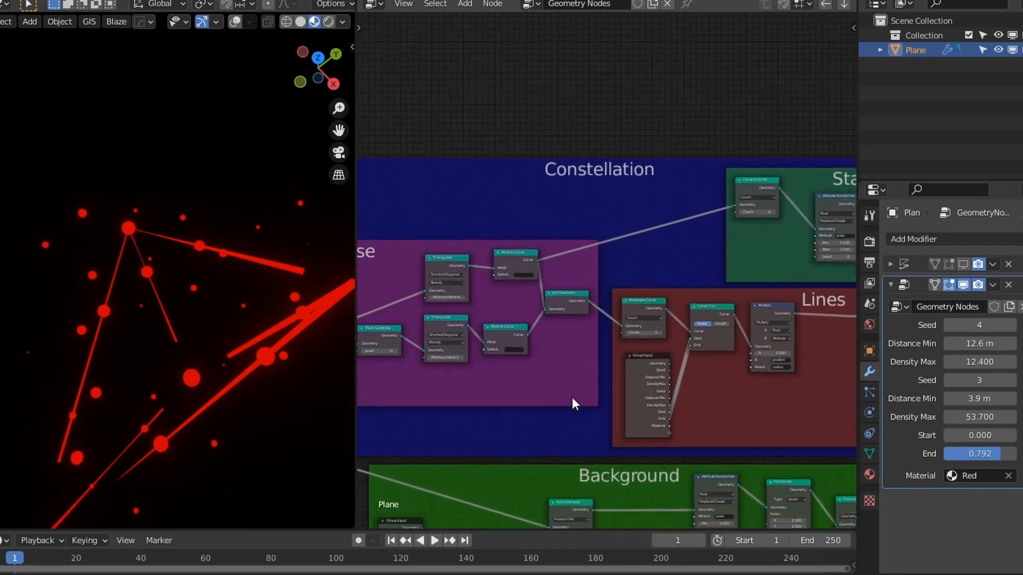
pyautogui.keyDown('ctrl'); pyautogui.hscroll(5, 572, 426); pyautogui.keyUp('ctrl')
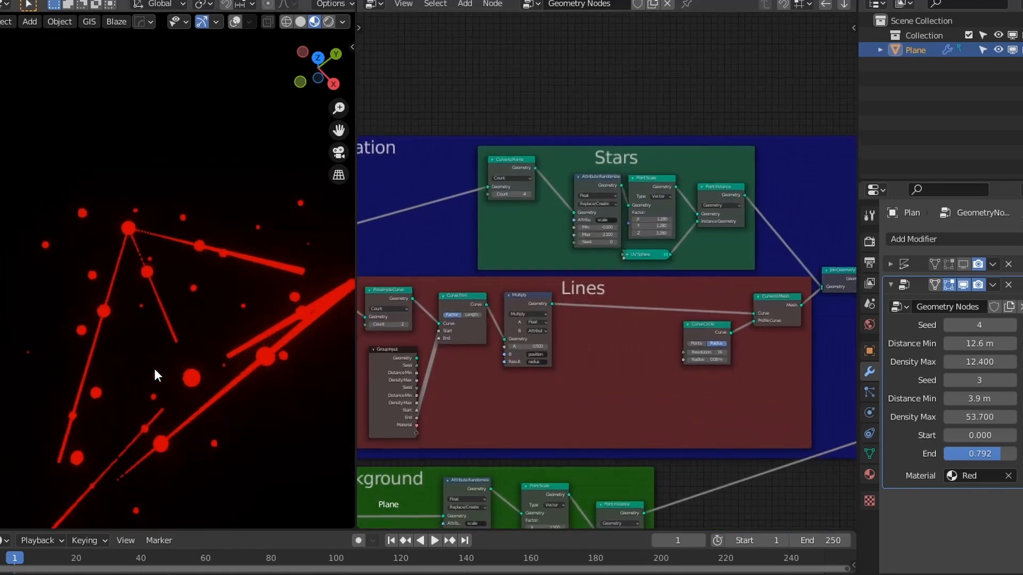
# - Compare the viewport constellation with the Stars and Lines frames, and follow their output to the Material frame
pyautogui.moveTo(153, 367); pyautogui.dragTo(341, 327, button='middle')
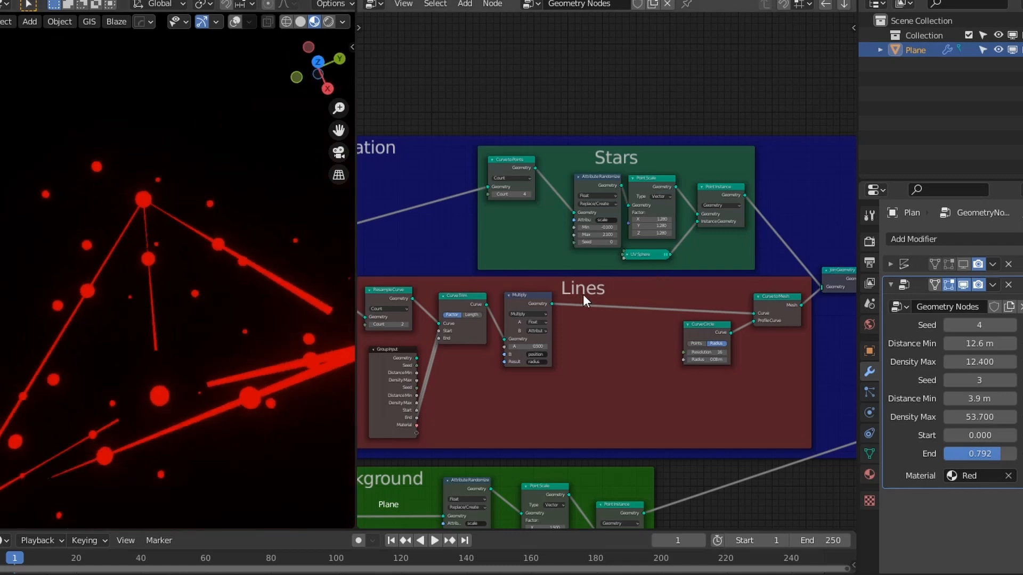
pyautogui.scroll(-1, 673, 318)
pyautogui.scroll(1, 670, 376)
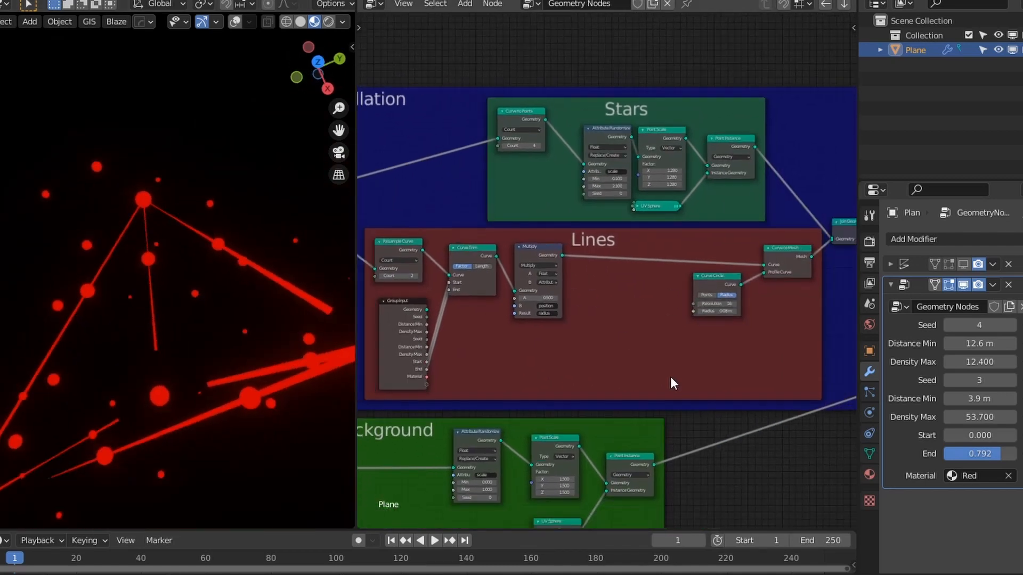
pyautogui.moveTo(671, 376); pyautogui.dragTo(670, 337, button='middle')
pyautogui.scroll(-3, 669, 338)
pyautogui.moveTo(731, 396); pyautogui.dragTo(603, 402, button='middle')
pyautogui.scroll(-6, 736, 375)
pyautogui.moveTo(736, 375); pyautogui.dragTo(549, 383, button='middle')
pyautogui.scroll(4, 548, 382)
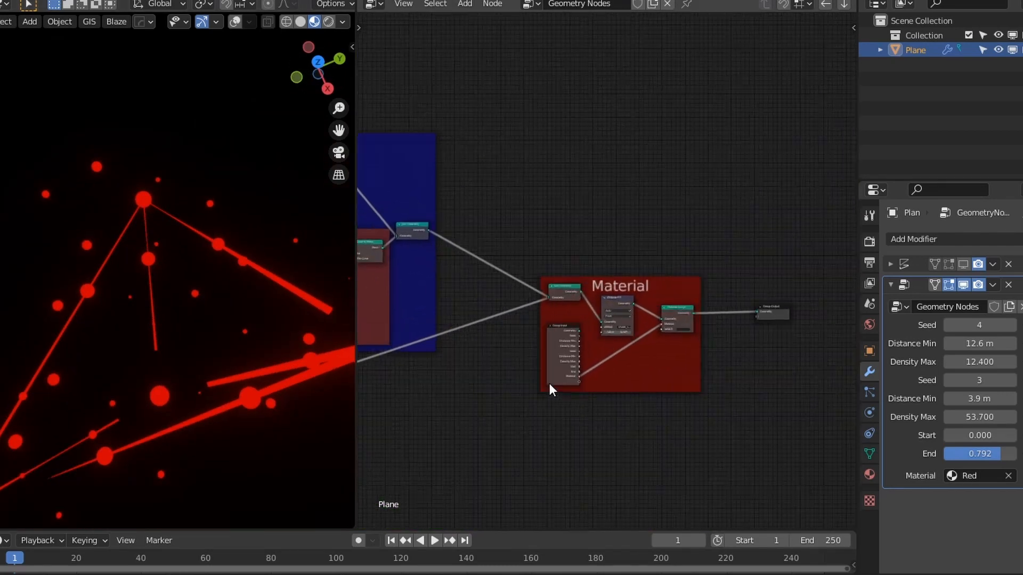
pyautogui.scroll(1, 548, 383)
pyautogui.moveTo(676, 385)
pyautogui.mouseDown()
pyautogui.moveTo(694, 386)
pyautogui.moveTo(677, 384)
pyautogui.mouseUp()
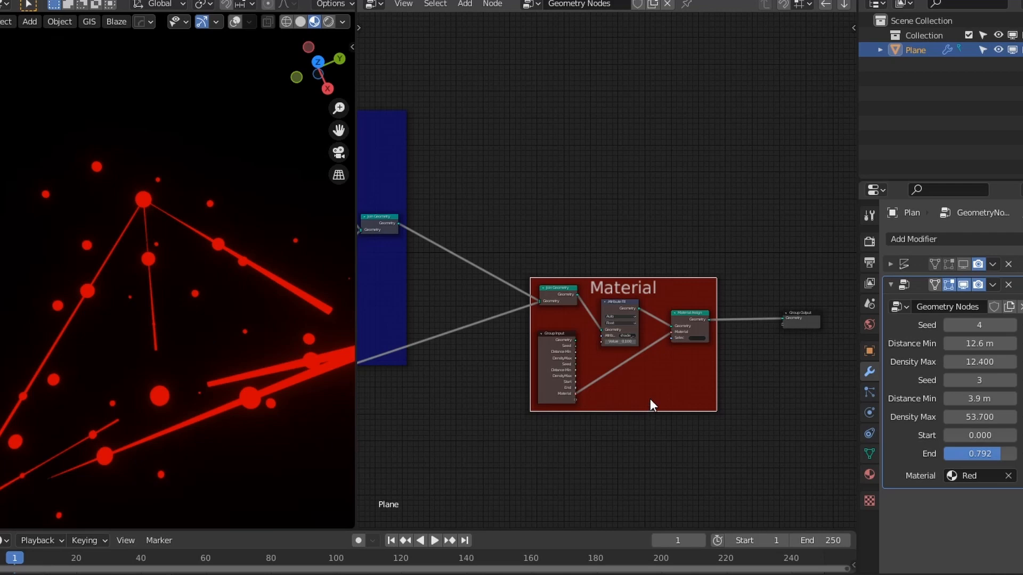
# - Review the whole node tree once more, from the Material frame back to Base and on to the Group Output
pyautogui.click(7, 0)
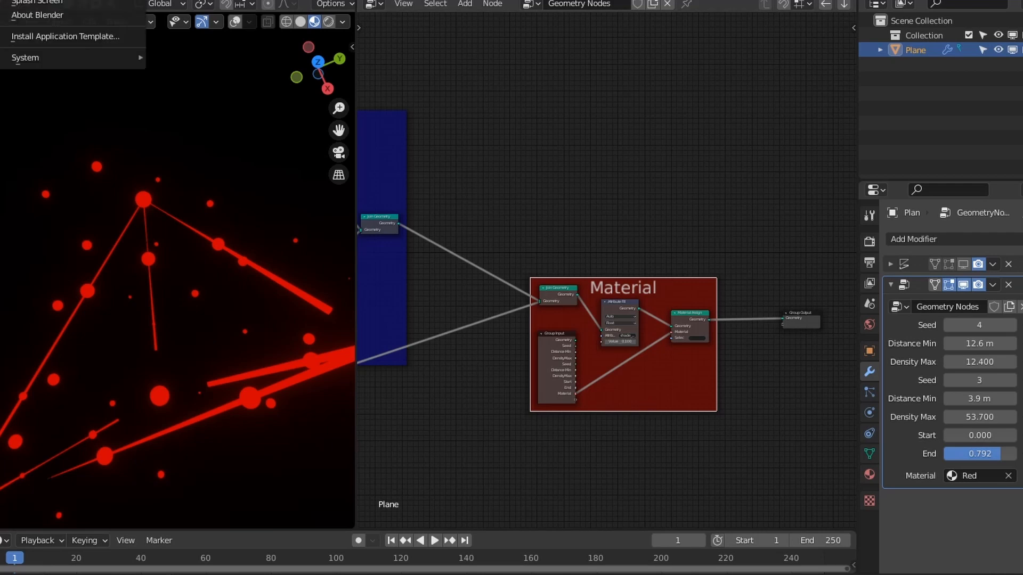
pyautogui.scroll(-1, 531, 137)
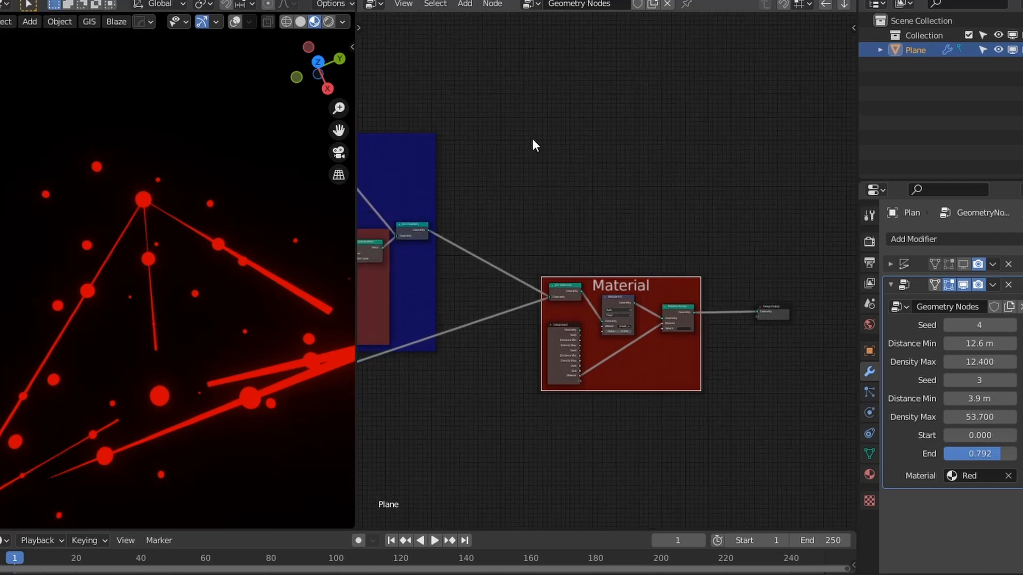
pyautogui.scroll(-1, 543, 182)
pyautogui.moveTo(548, 213); pyautogui.dragTo(697, 229, button='middle')
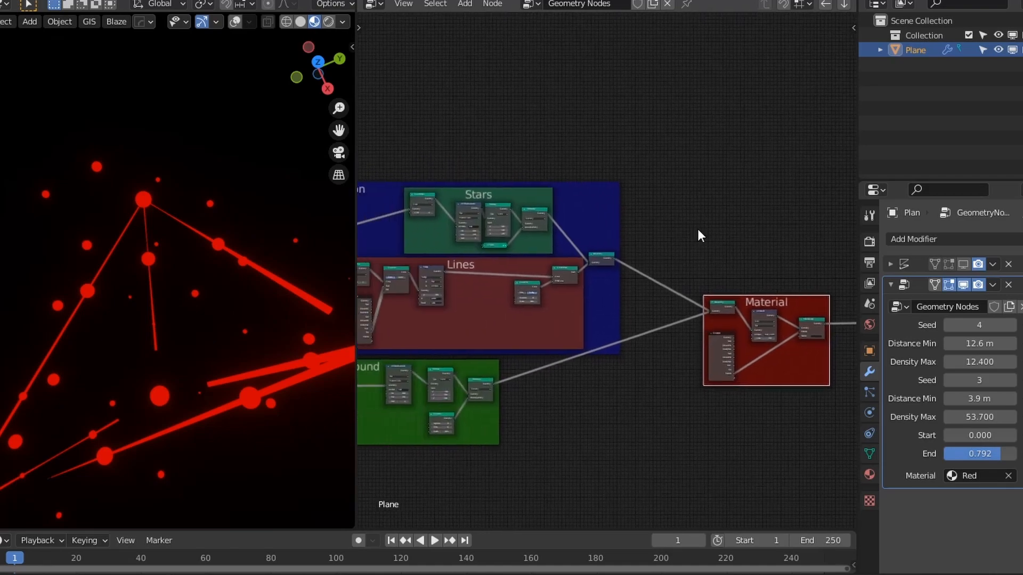
pyautogui.scroll(-1, 536, 244)
pyautogui.moveTo(574, 245); pyautogui.dragTo(768, 256, button='middle')
pyautogui.moveTo(567, 283); pyautogui.dragTo(689, 289, button='middle')
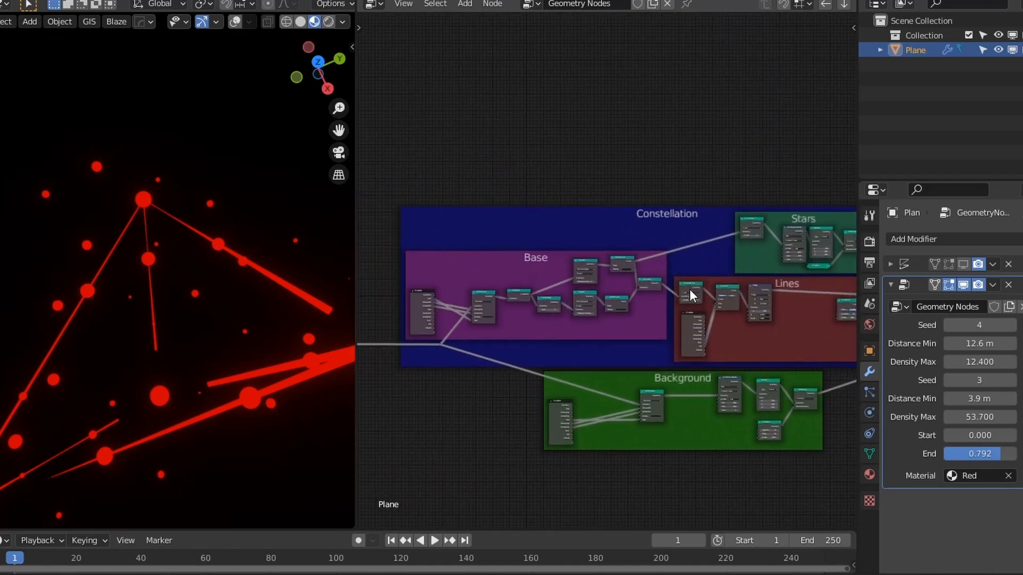
pyautogui.scroll(2, 686, 289)
pyautogui.moveTo(808, 369); pyautogui.dragTo(625, 366, button='middle')
pyautogui.moveTo(767, 375); pyautogui.dragTo(408, 369, button='middle')
pyautogui.moveTo(701, 360); pyautogui.dragTo(563, 334, button='middle')
pyautogui.scroll(3, 564, 335)
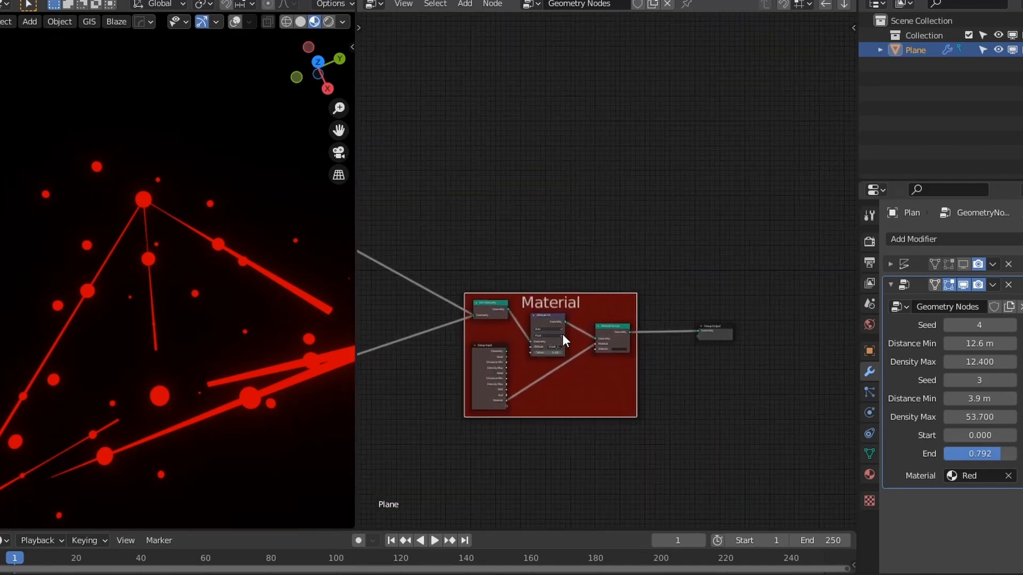
pyautogui.moveTo(613, 308); pyautogui.dragTo(608, 303)
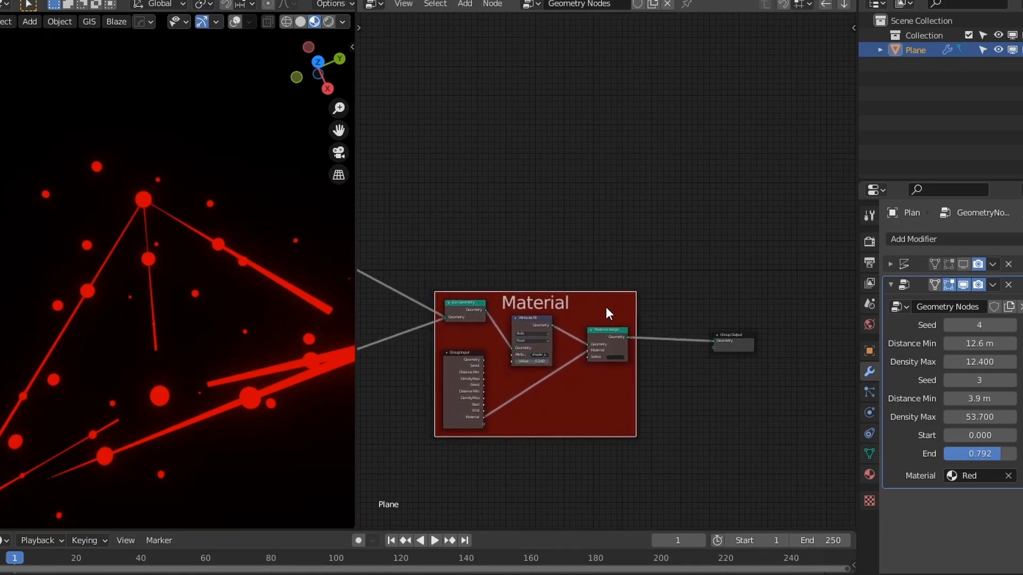
# - Start a new General file in place of the finished constellation scene
pyautogui.scroll(-2, 607, 304)
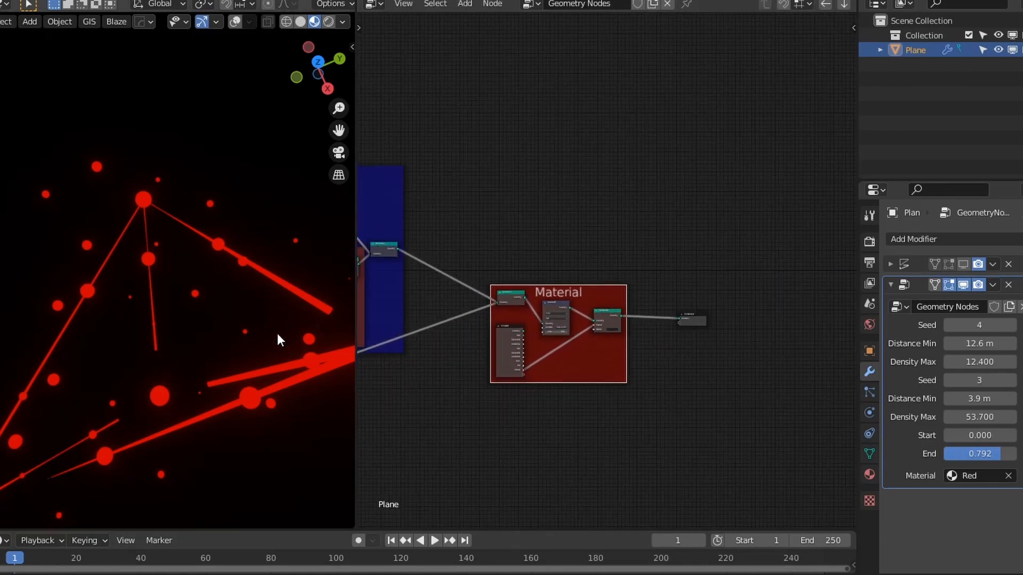
pyautogui.scroll(-2, 533, 287)
pyautogui.scroll(-1, 505, 288)
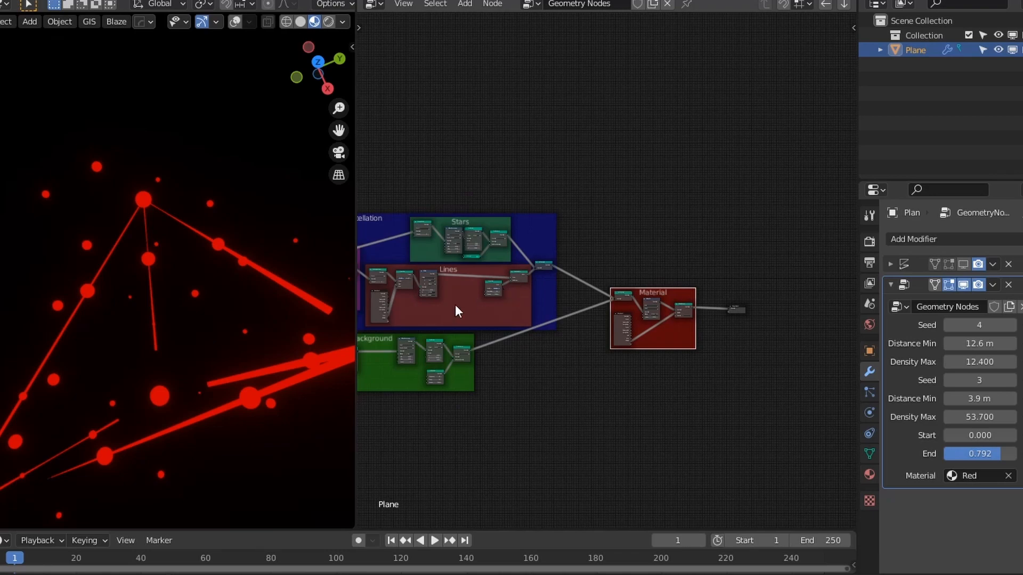
pyautogui.scroll(-2, 443, 295)
pyautogui.moveTo(442, 295); pyautogui.dragTo(580, 315, button='middle')
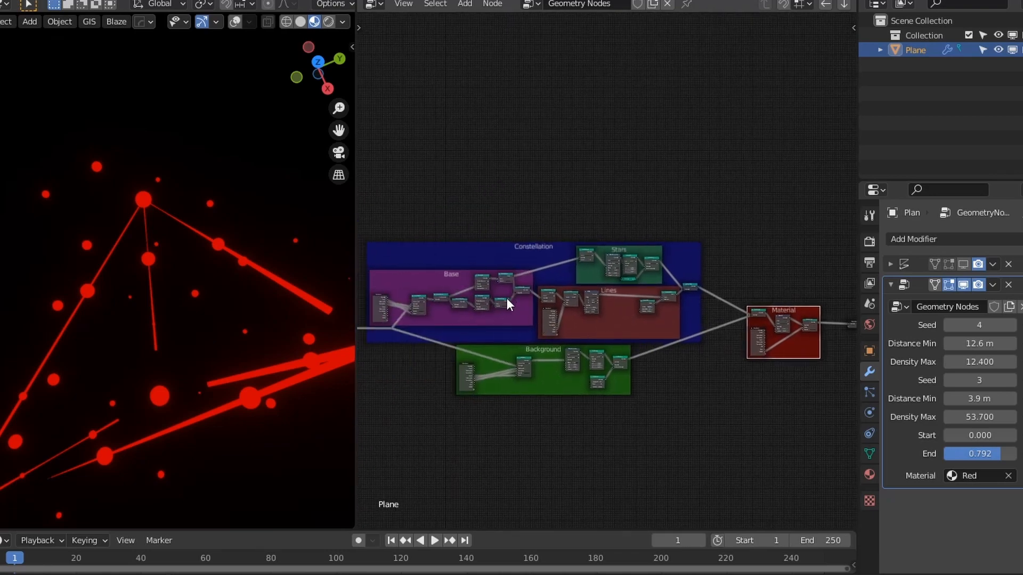
pyautogui.click(7, 2)
pyautogui.moveTo(128, 2)
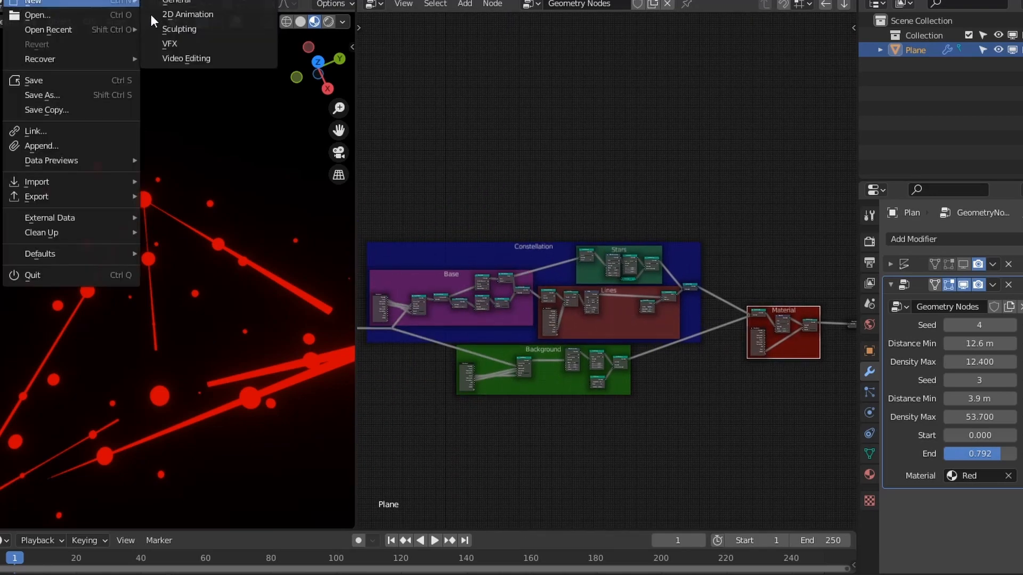
pyautogui.click(166, 2)
pyautogui.click(554, 312)
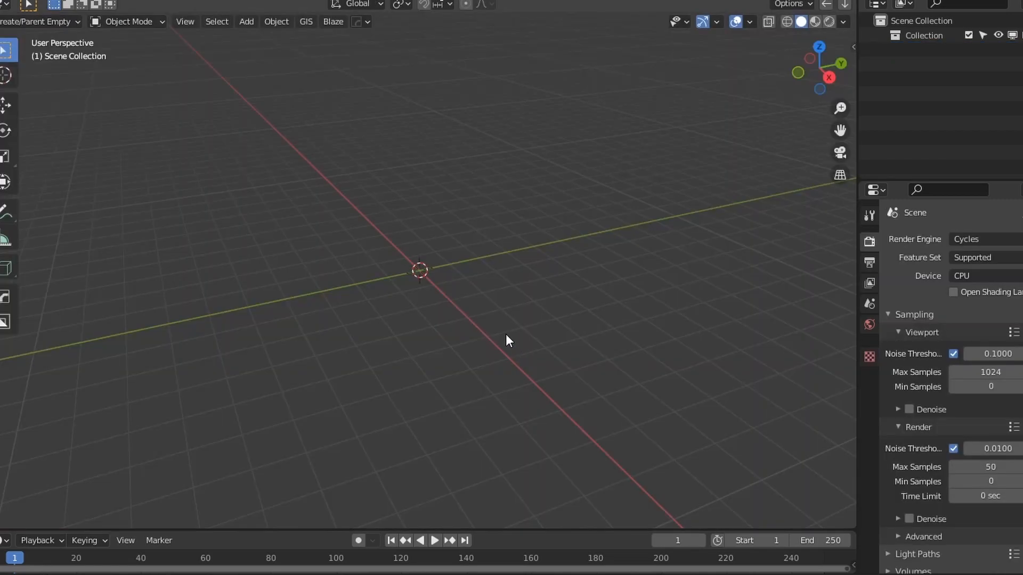
# - Switch the render engine to Eevee and enable Bloom
pyautogui.moveTo(478, 240); pyautogui.dragTo(458, 276, button='middle')
pyautogui.click(974, 239)
pyautogui.click(969, 255)
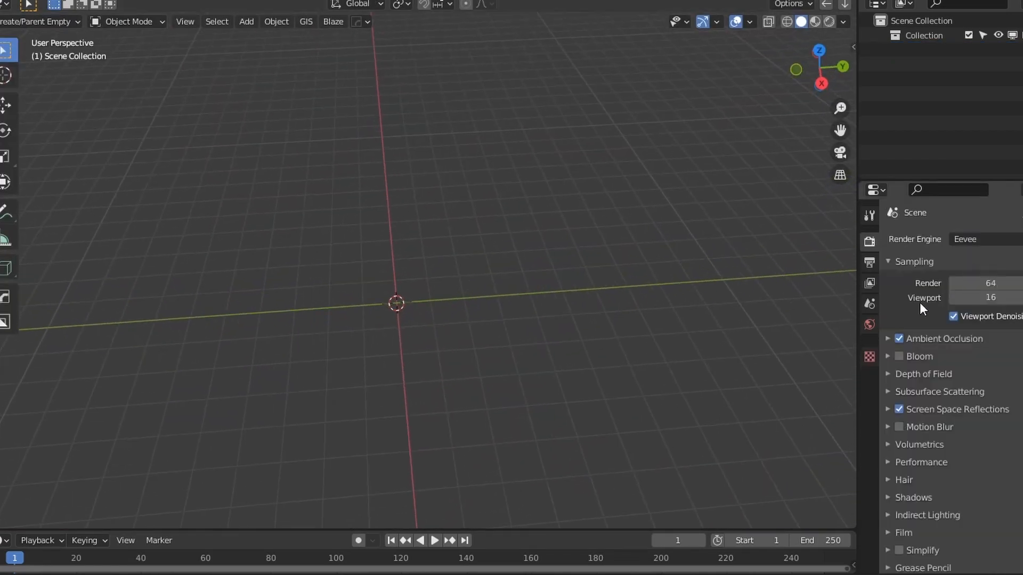
pyautogui.click(888, 357)
pyautogui.click(889, 357)
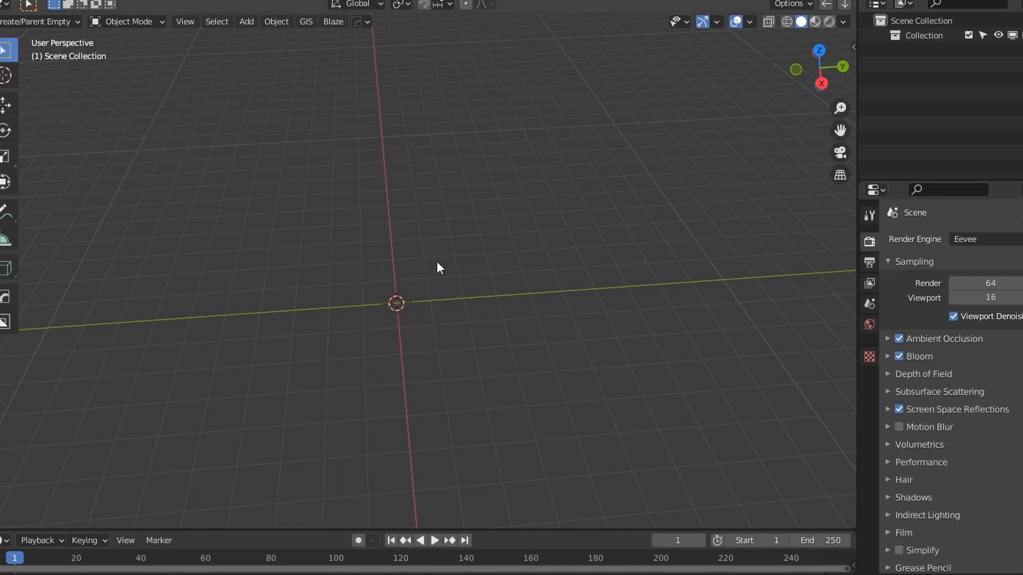
# - Add a mesh plane at the world origin and scale it up to about 5 times its size
pyautogui.moveTo(436, 262); pyautogui.dragTo(478, 272, button='middle')
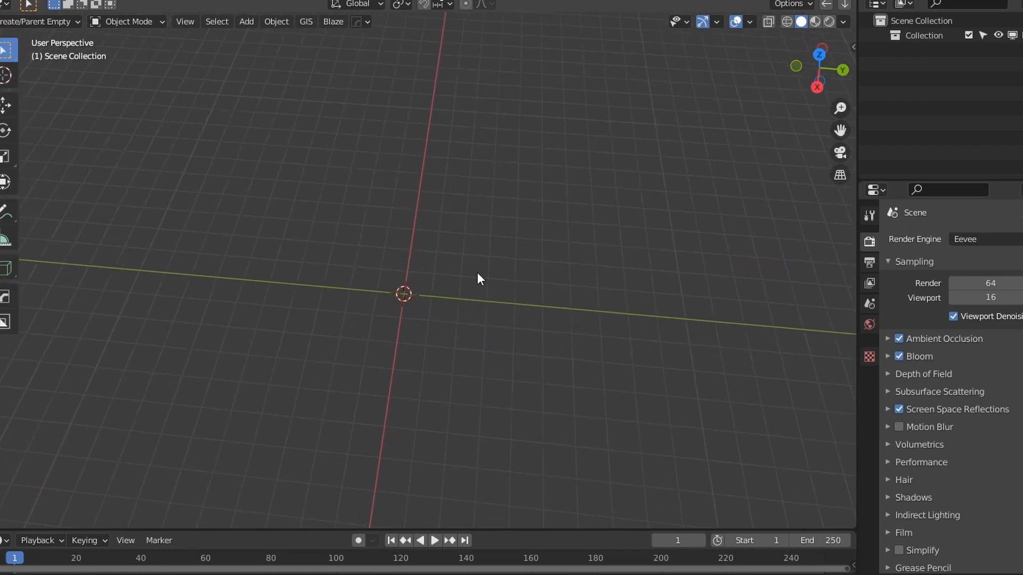
pyautogui.hotkey('shift', 'a')
pyautogui.moveTo(478, 272)
pyautogui.click(549, 274)
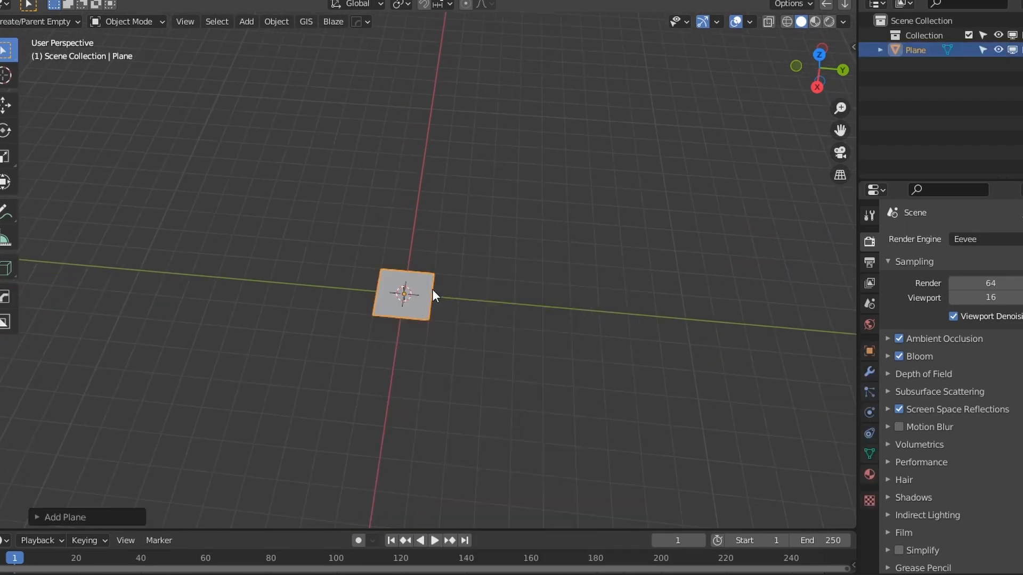
pyautogui.press('s')
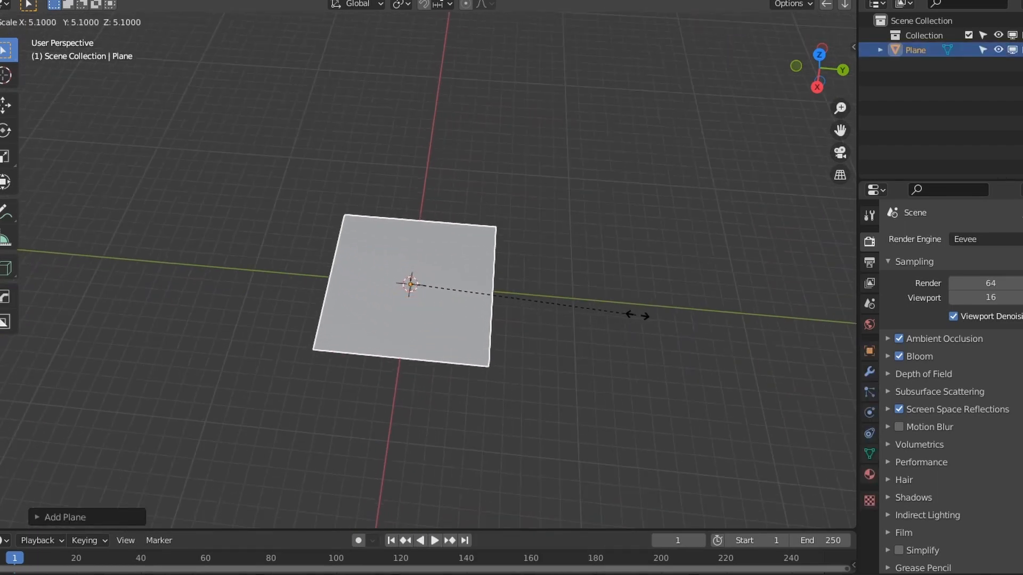
pyautogui.click(628, 314)
pyautogui.scroll(3, 495, 335)
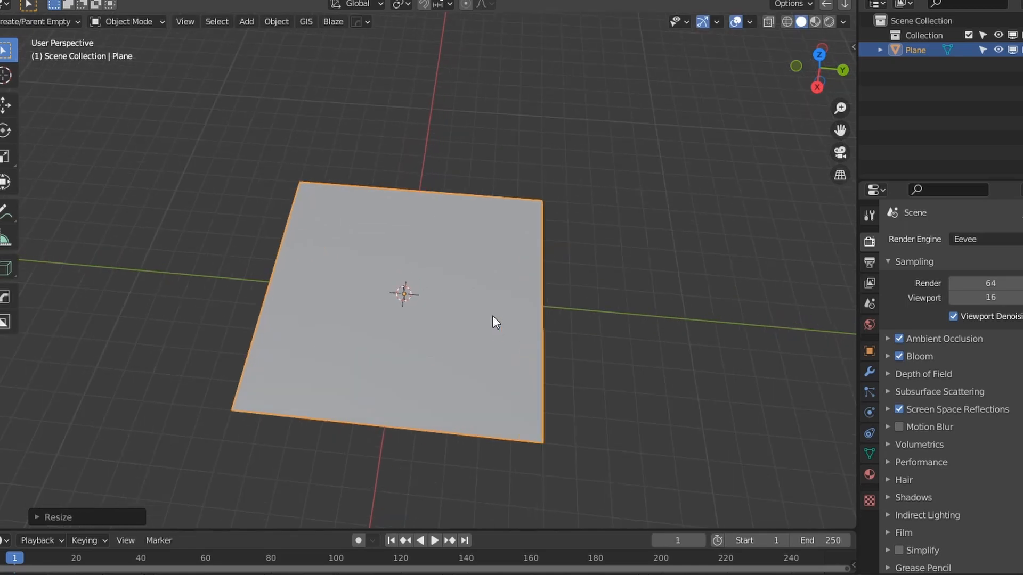
# - In Edit Mode from the top view, move the plane's left edge outward along X until the plane is about twice as wide
pyautogui.moveTo(492, 316); pyautogui.dragTo(309, 307, button='middle')
pyautogui.scroll(2, 320, 304)
pyautogui.press('Tab')
pyautogui.scroll(-7, 327, 303)
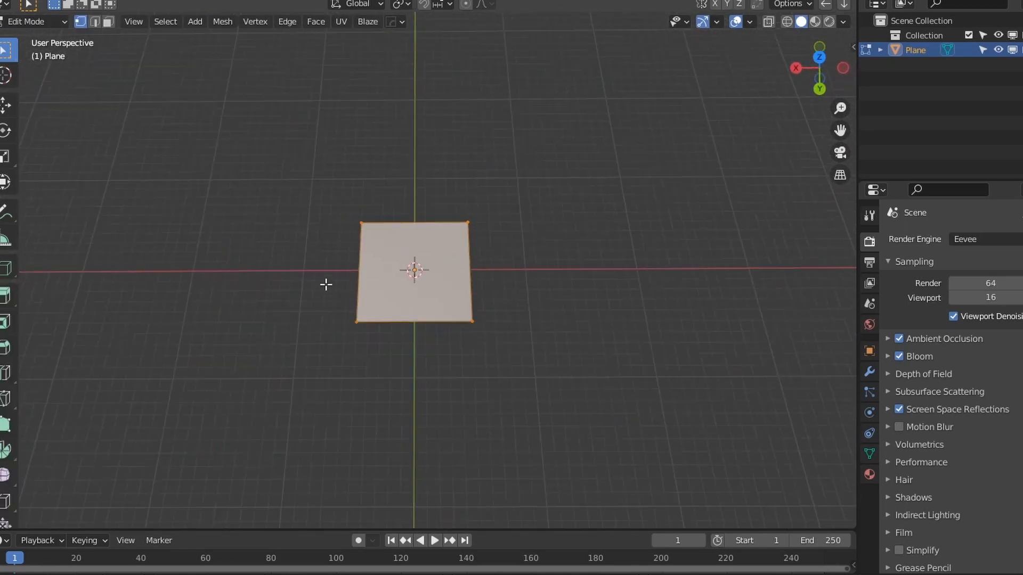
pyautogui.press('KP_7')
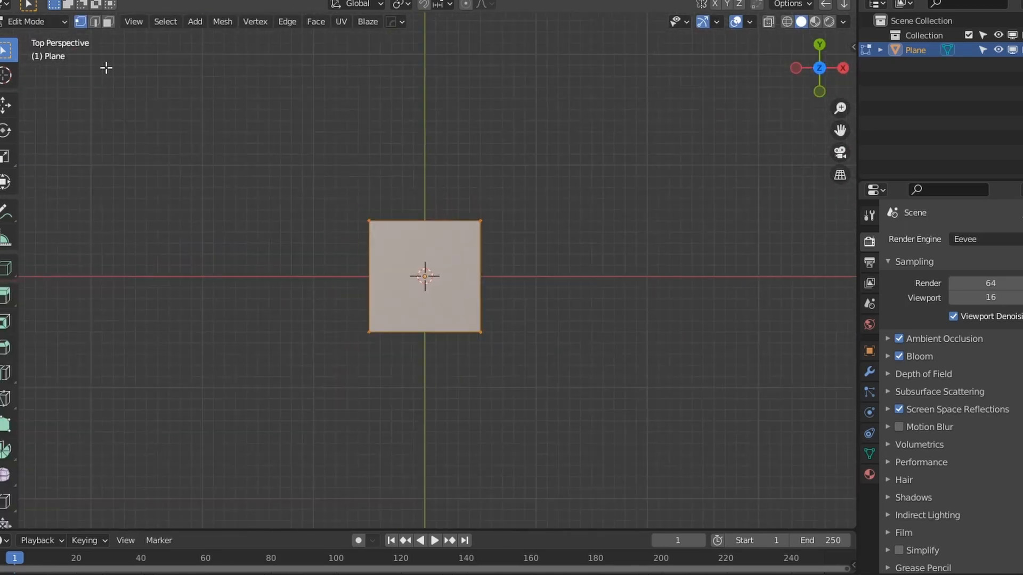
pyautogui.click(95, 22)
pyautogui.hotkey('alt', 'a')
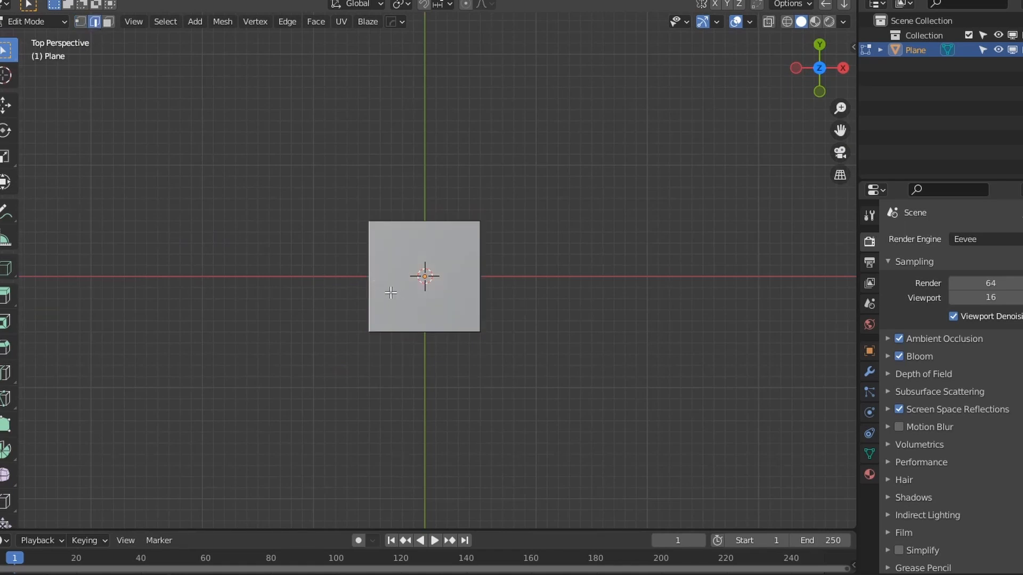
pyautogui.press('g')
pyautogui.press('y')
pyautogui.press('x')
pyautogui.click(286, 295)
# - Add one centred vertical loop cut that divides the rectangle into two halves
pyautogui.click(337, 233)
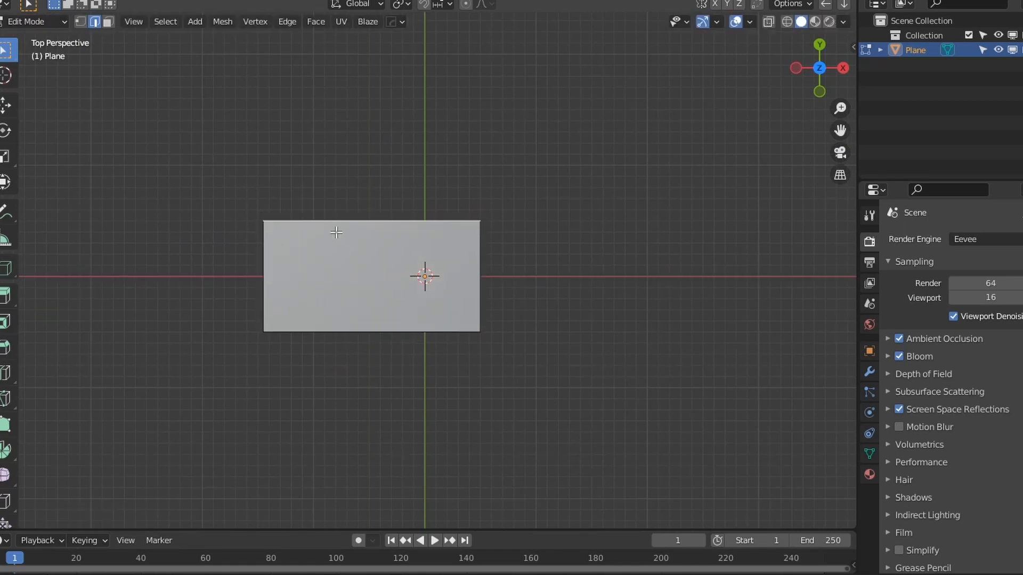
pyautogui.hotkey('ctrl', 'r')
pyautogui.click(384, 232)
pyautogui.rightClick(384, 233)
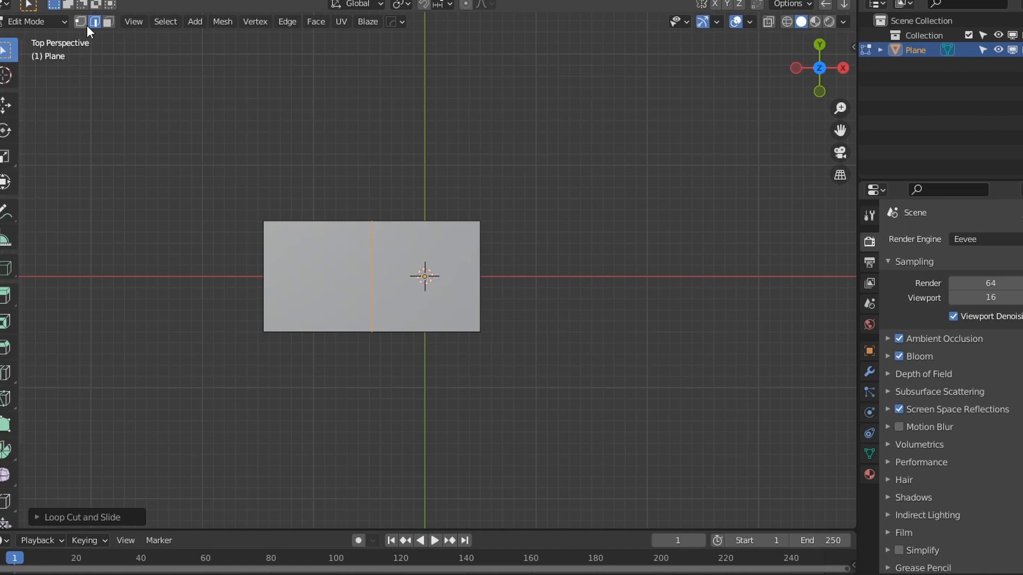
# - Extrude the upper edge of the rectangle's left half upward along Y to form a third face
pyautogui.click(319, 233)
pyautogui.press('e')
pyautogui.press('x')
pyautogui.press('y')
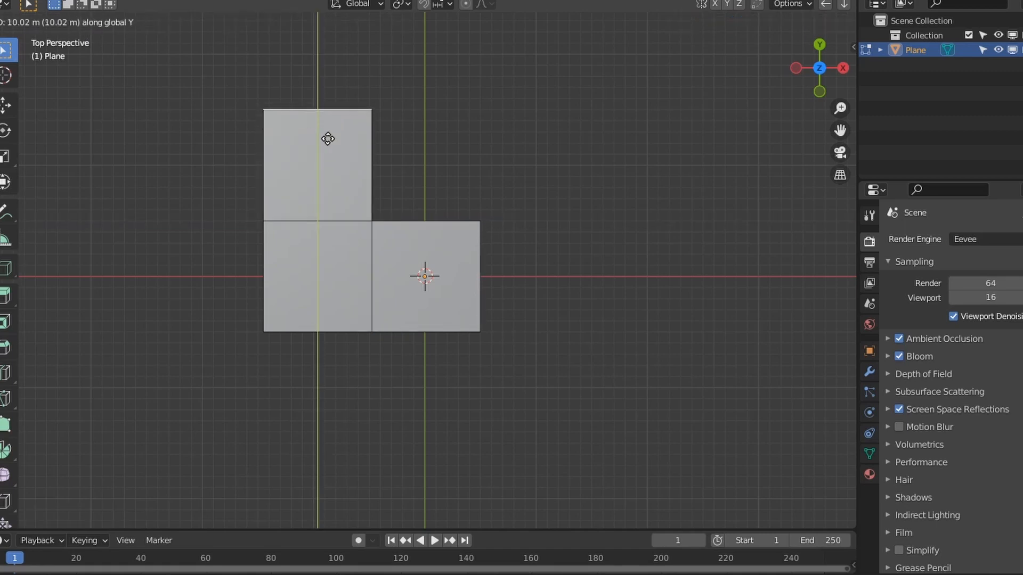
pyautogui.click(327, 157)
# - Lower the new face's upper-right vertex along Y to just above the rectangle, so the top edge slopes
pyautogui.click(378, 132)
pyautogui.press('g')
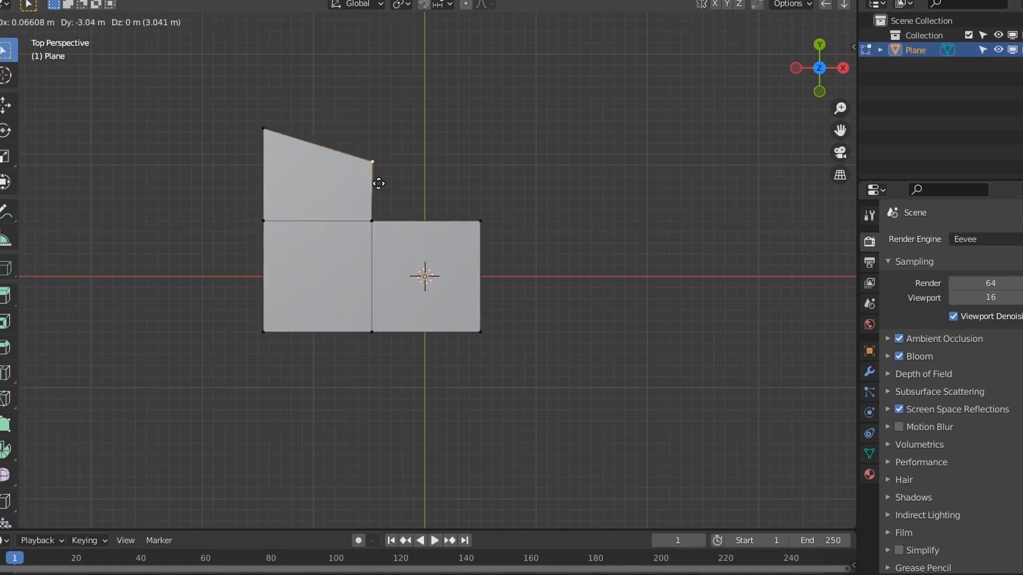
pyautogui.press('z')
pyautogui.press('y')
pyautogui.click(389, 222)
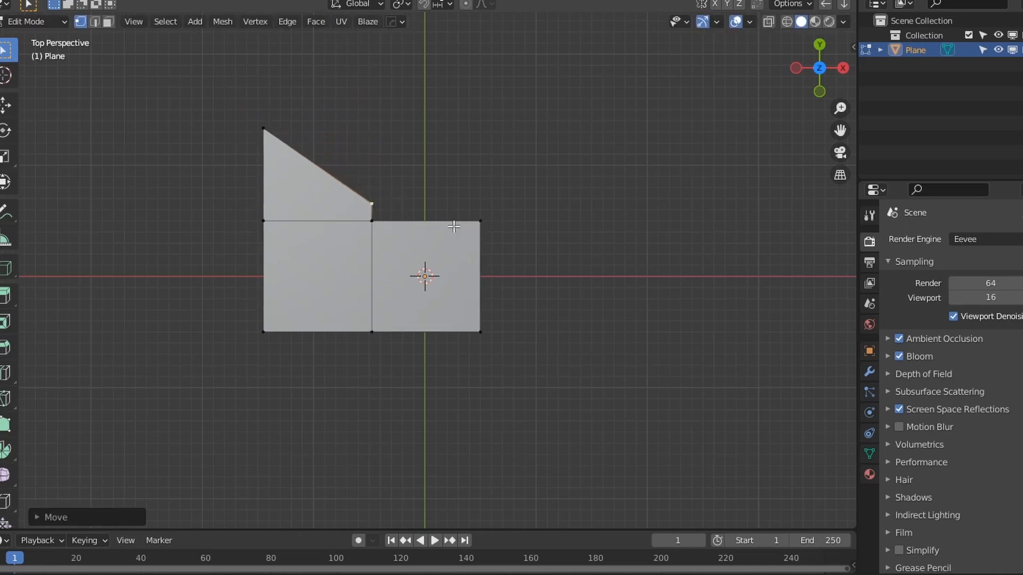
# - Extrude the rectangle's right edge diagonally up and to the right in the XY plane, about 7 m in X
pyautogui.press('2')
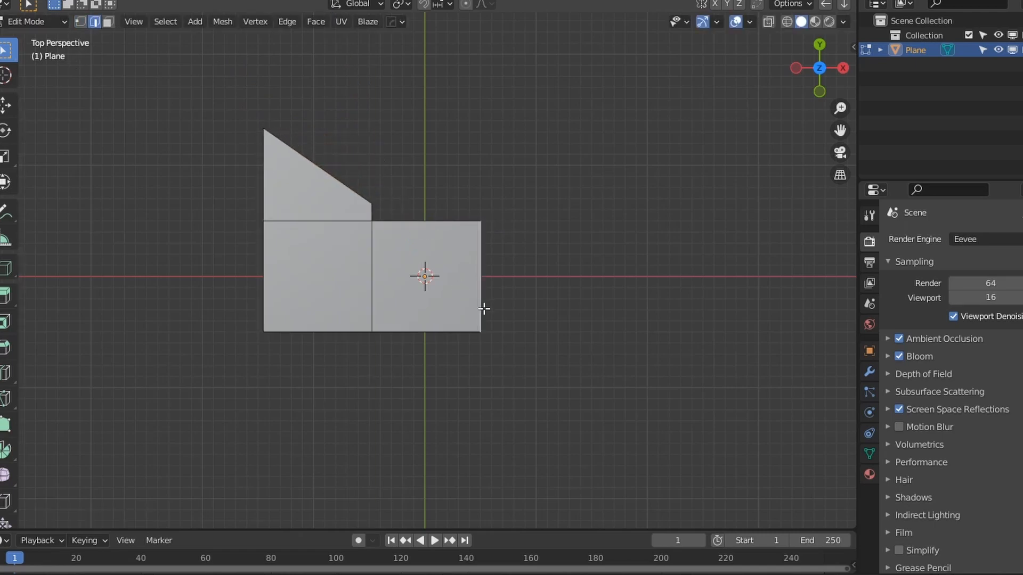
pyautogui.press('e')
pyautogui.hotkey('shift', 'z')
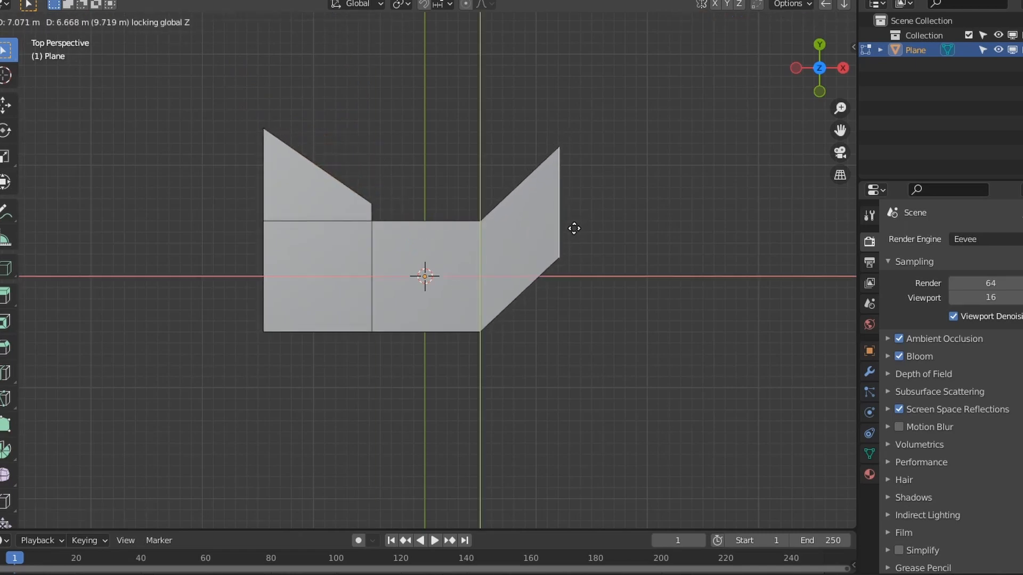
pyautogui.click(573, 215)
# - Move the slanted right face's outer upper vertex down and inward, and its outer lower vertex further right to form a point
pyautogui.click(81, 22)
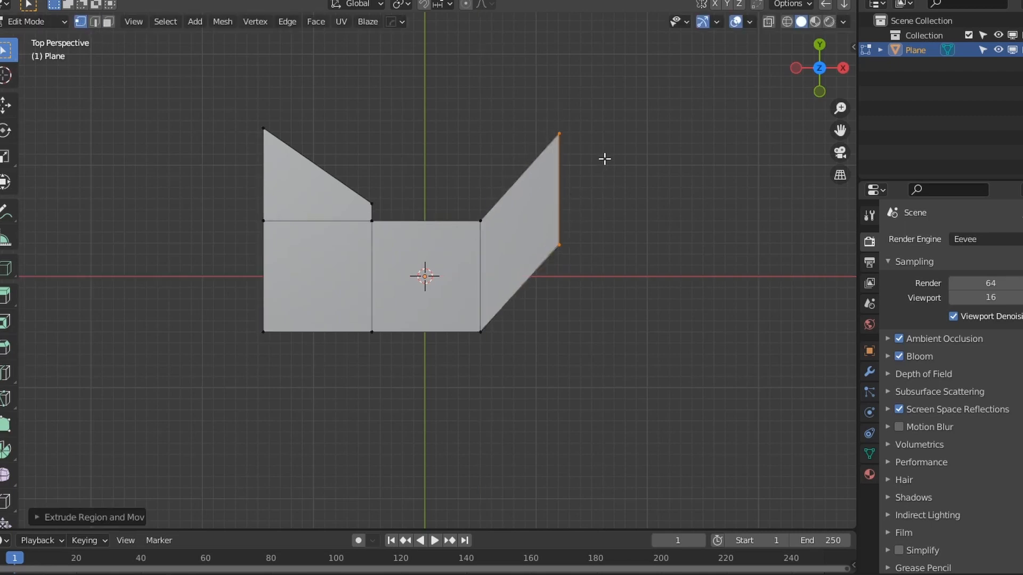
pyautogui.click(551, 137)
pyautogui.press('g')
pyautogui.click(504, 207)
pyautogui.click(558, 245)
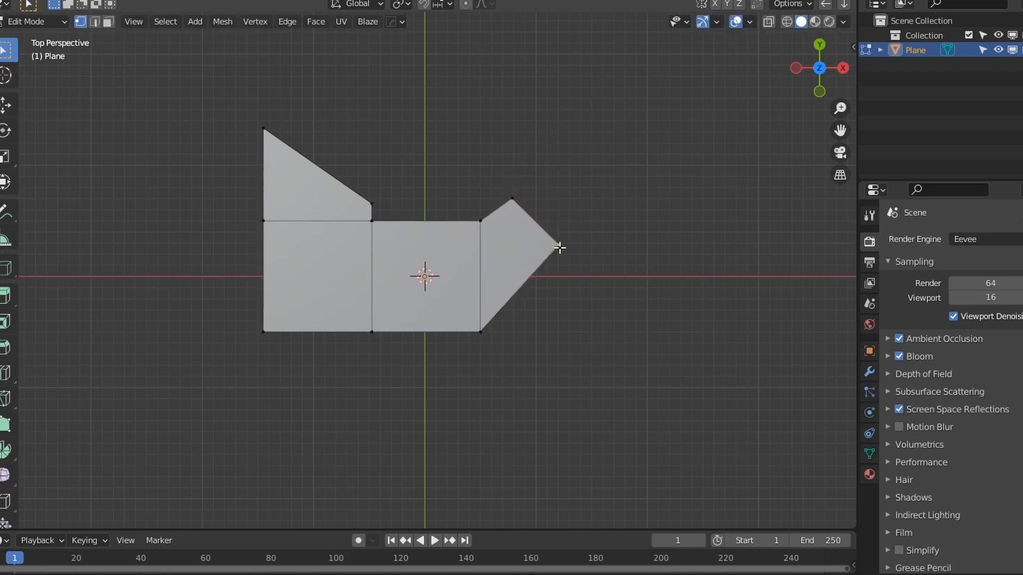
pyautogui.press('g')
pyautogui.click(589, 248)
# - Move the rectangle's upper-right vertex up and left, and pull the loop cut's bottom vertex down
pyautogui.click(481, 220)
pyautogui.press('g')
pyautogui.click(435, 174)
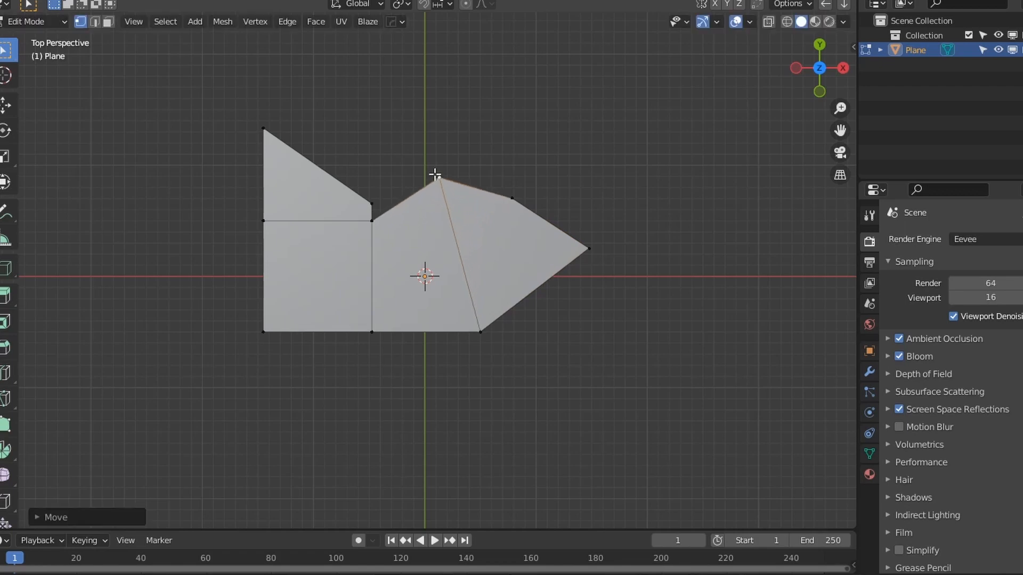
pyautogui.click(376, 333)
pyautogui.press('g')
pyautogui.click(377, 378)
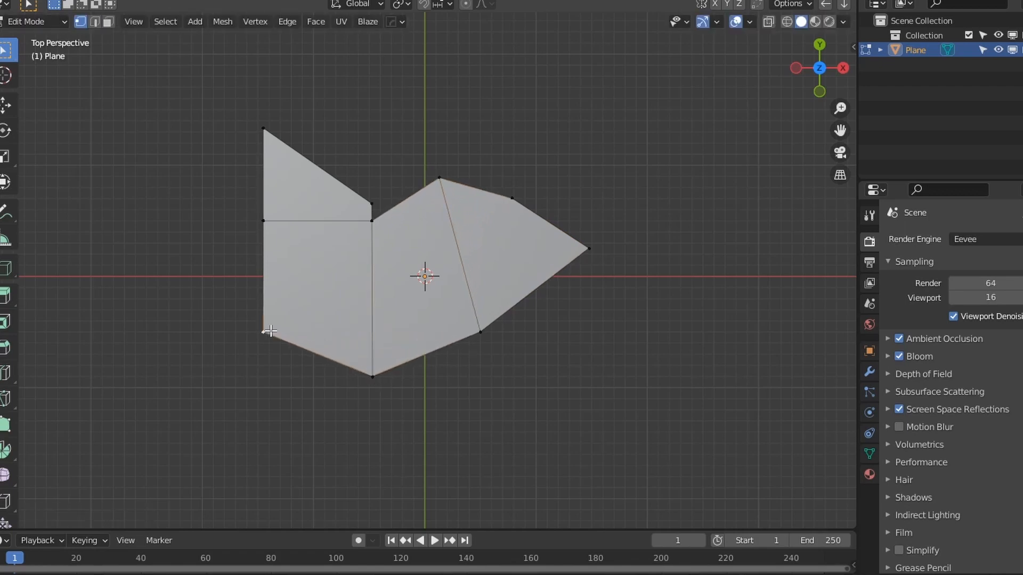
# - Pull the outline's lower-left vertex inward, nudge the lower-right vertex slightly, and return to Object Mode
pyautogui.click(266, 332)
pyautogui.press('g')
pyautogui.click(292, 302)
pyautogui.click(486, 333)
pyautogui.press('g')
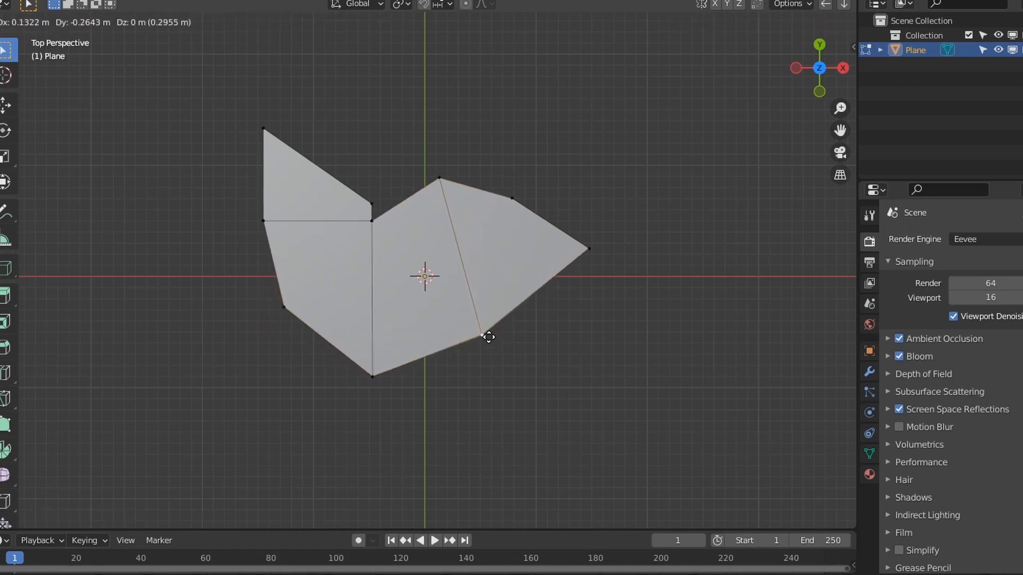
pyautogui.click(488, 336)
pyautogui.press('Tab')
pyautogui.scroll(2, 465, 332)
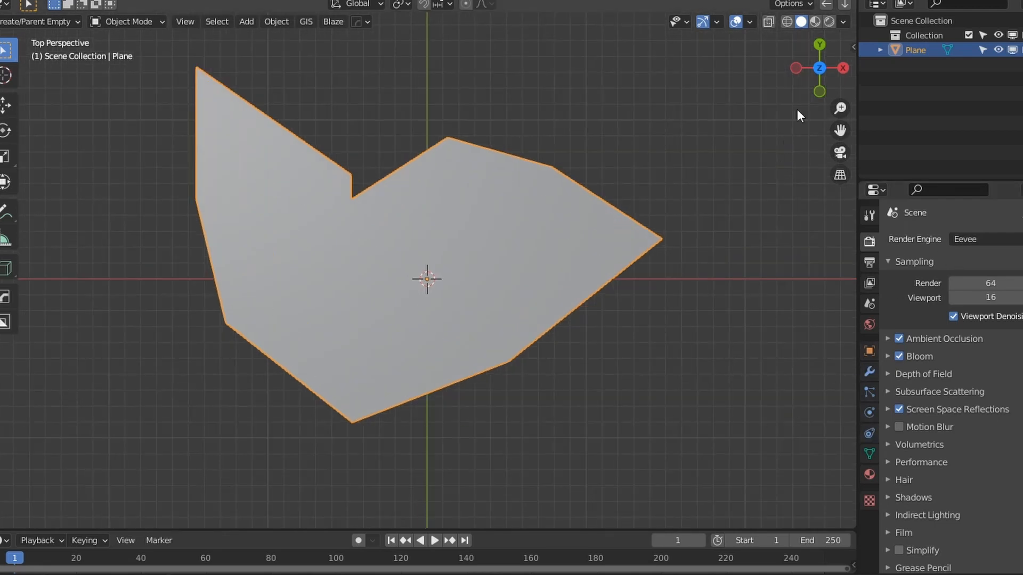
# - Split the 3D viewport into two areas and turn the second into a Geometry Node Editor with its sidebar hidden
pyautogui.click(485, 45)
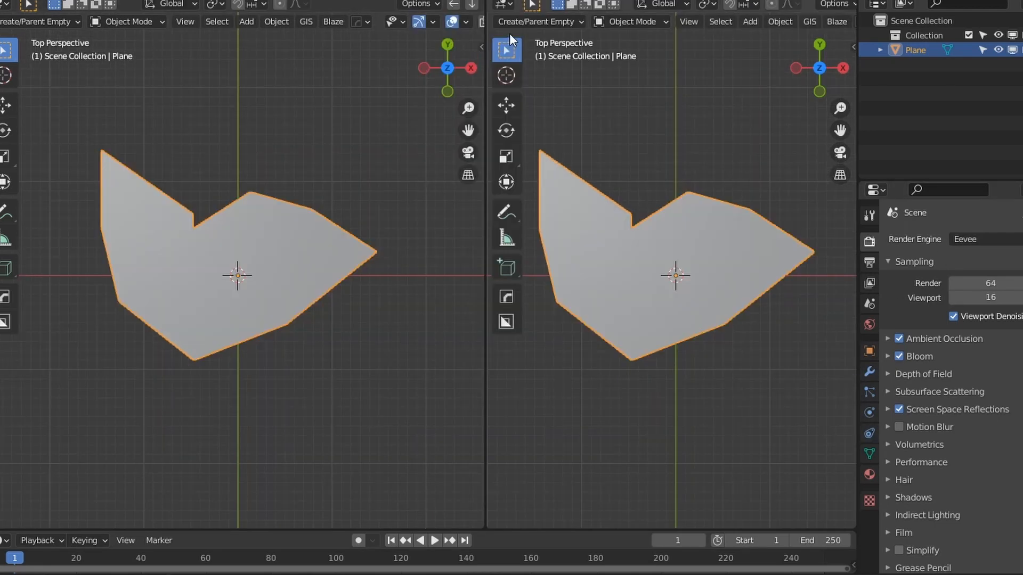
pyautogui.moveTo(325, 333); pyautogui.dragTo(379, 253, button='middle')
pyautogui.scroll(-1, 378, 253)
pyautogui.click(510, 7)
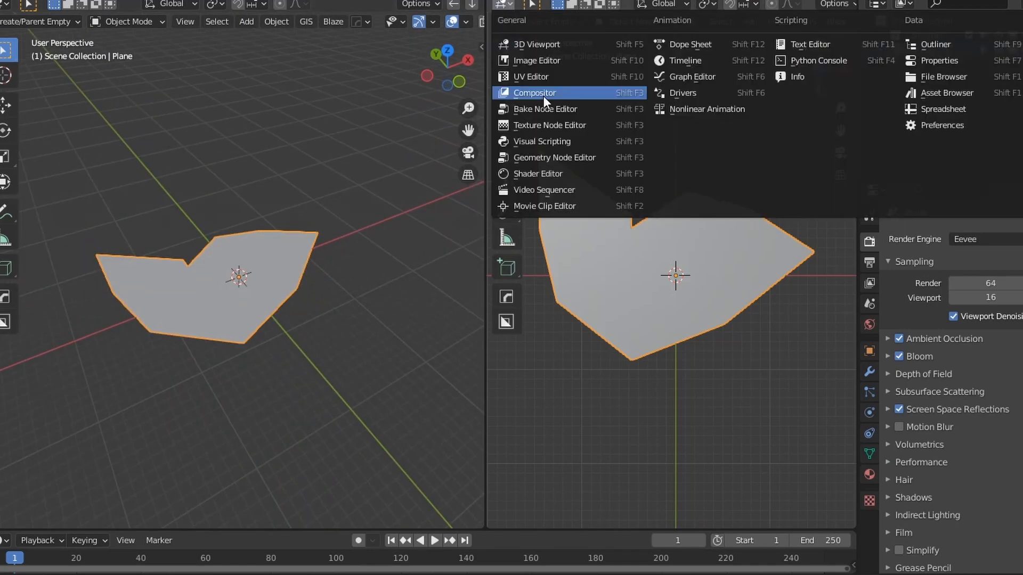
pyautogui.click(546, 157)
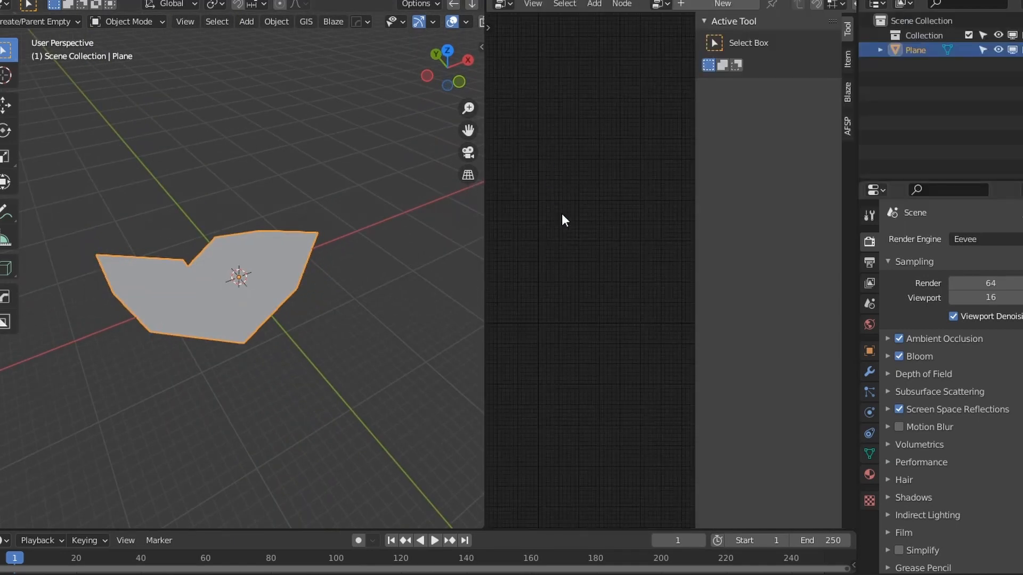
pyautogui.press('n')
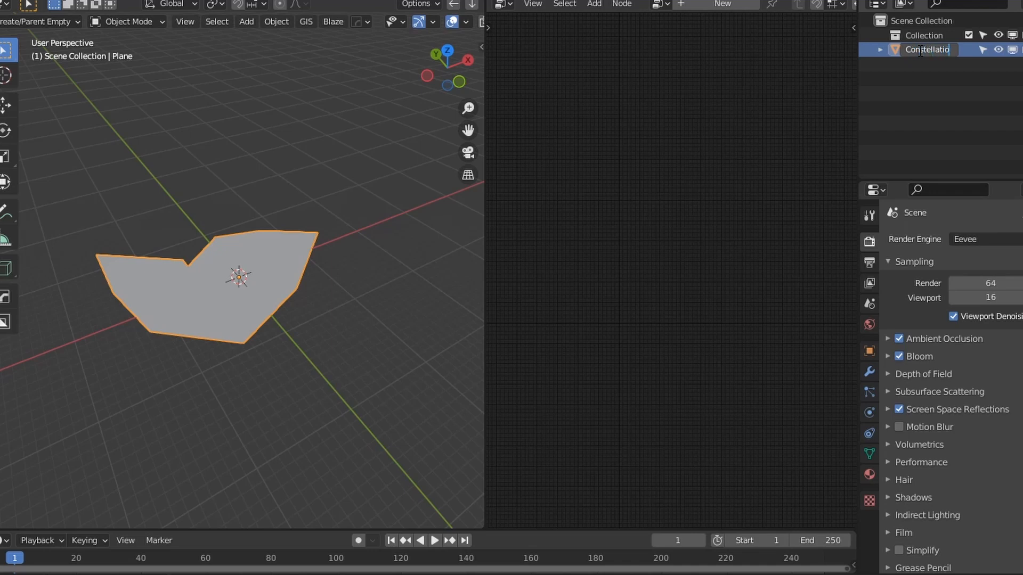
# - Rename the plane as Constellation, create a new Geometry Nodes tree for it, and display its modifier settings
pyautogui.write('n')
pyautogui.press('Return')
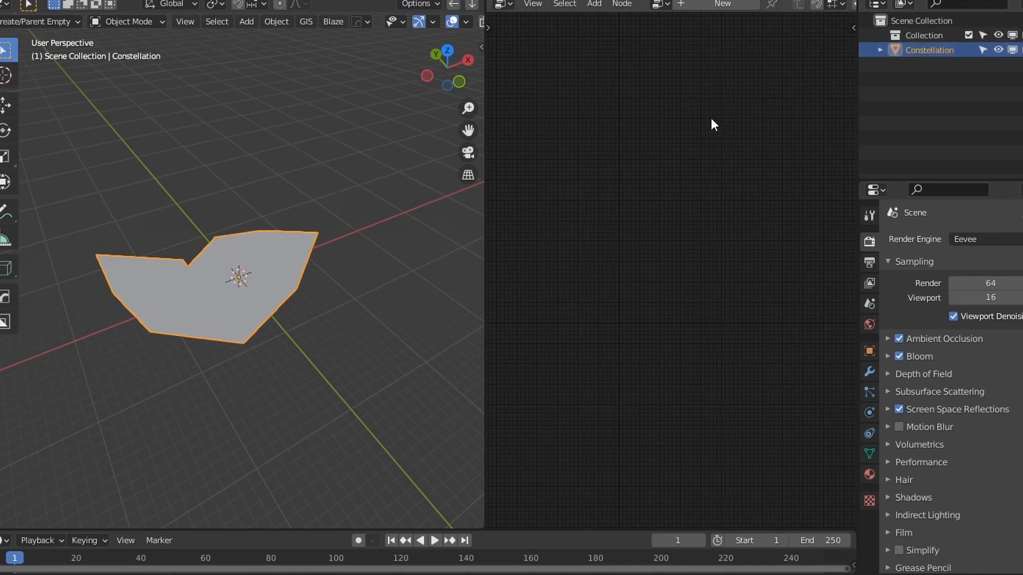
pyautogui.click(701, 4)
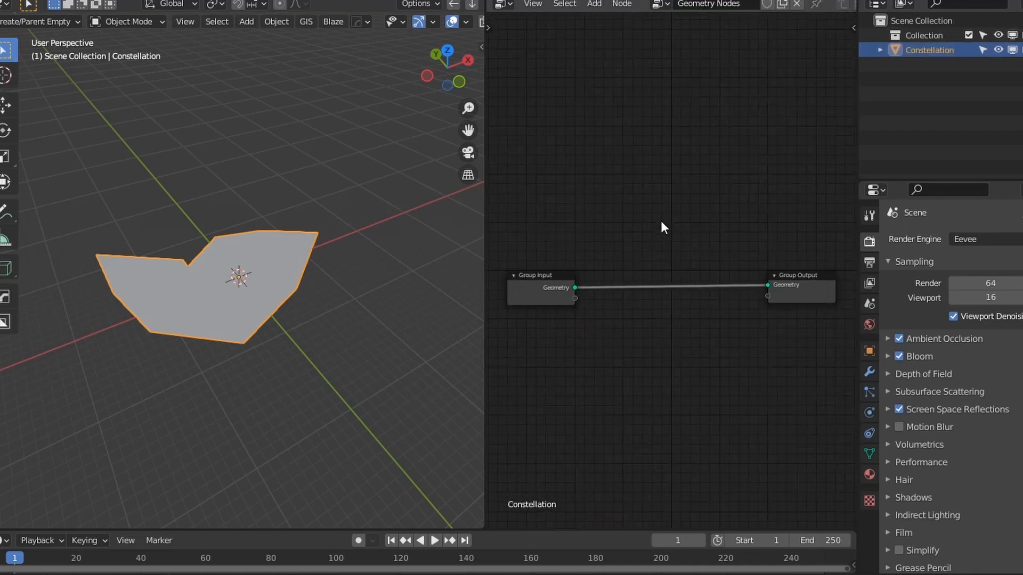
pyautogui.click(870, 371)
pyautogui.moveTo(349, 331)
pyautogui.mouseDown(button='middle')
pyautogui.moveTo(324, 318)
pyautogui.moveTo(304, 286)
pyautogui.moveTo(356, 332)
pyautogui.mouseUp(button='middle')
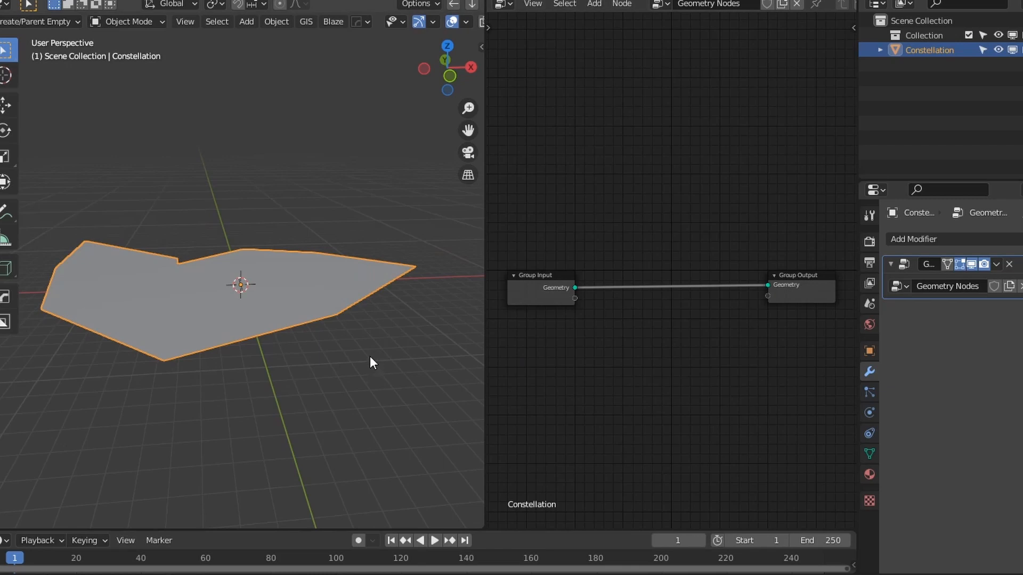
# - Move the Group Input node further left to make room for nodes before the Group Output
pyautogui.moveTo(561, 285); pyautogui.dragTo(451, 287)
pyautogui.scroll(-5, 584, 307)
pyautogui.moveTo(583, 307); pyautogui.dragTo(612, 312, button='middle')
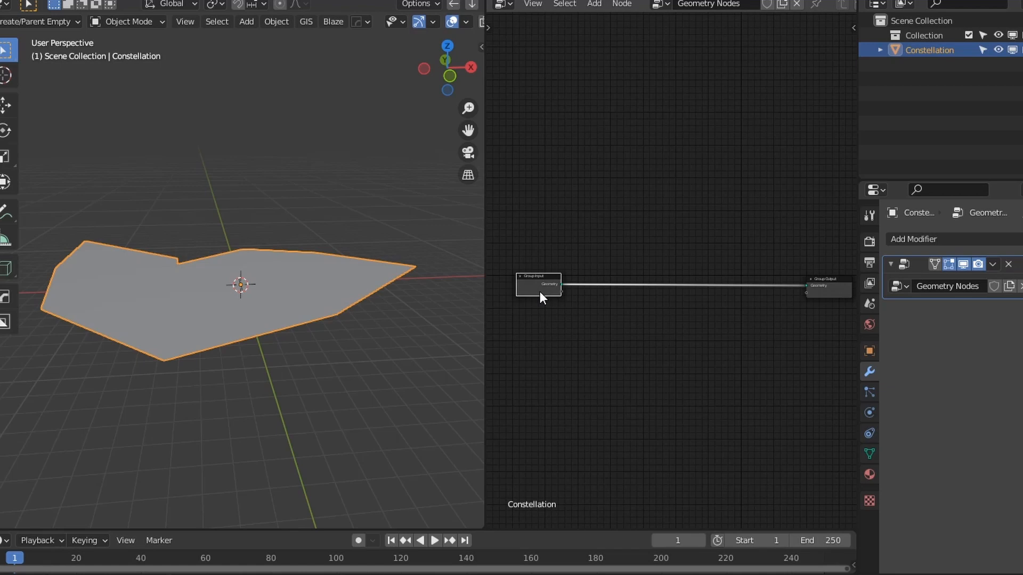
# - Add a Point Distribute node on the link between the Group Input and Group Output nodes
pyautogui.hotkey('shift', 'a')
pyautogui.moveTo(510, 328)
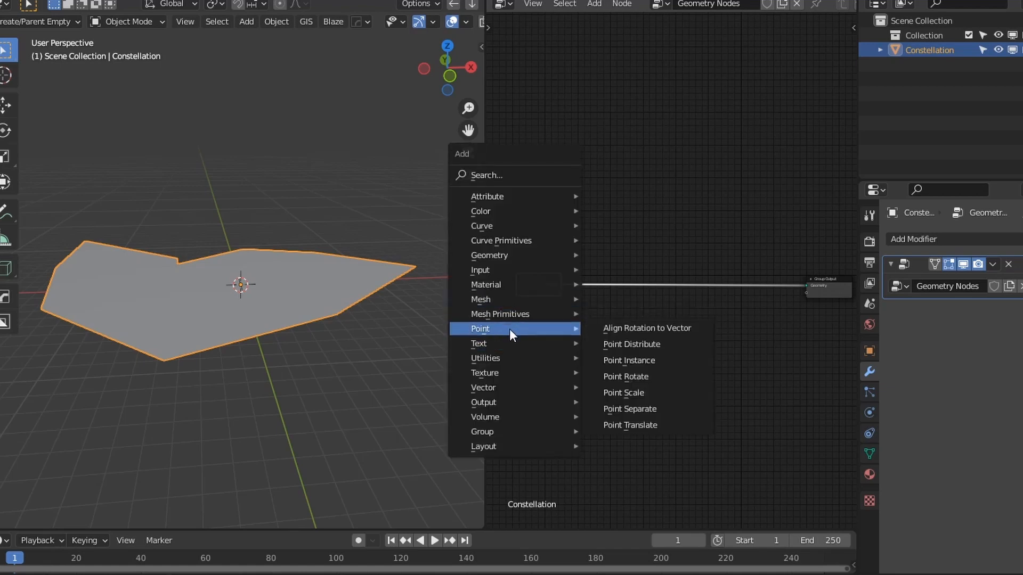
pyautogui.click(622, 347)
pyautogui.click(586, 264)
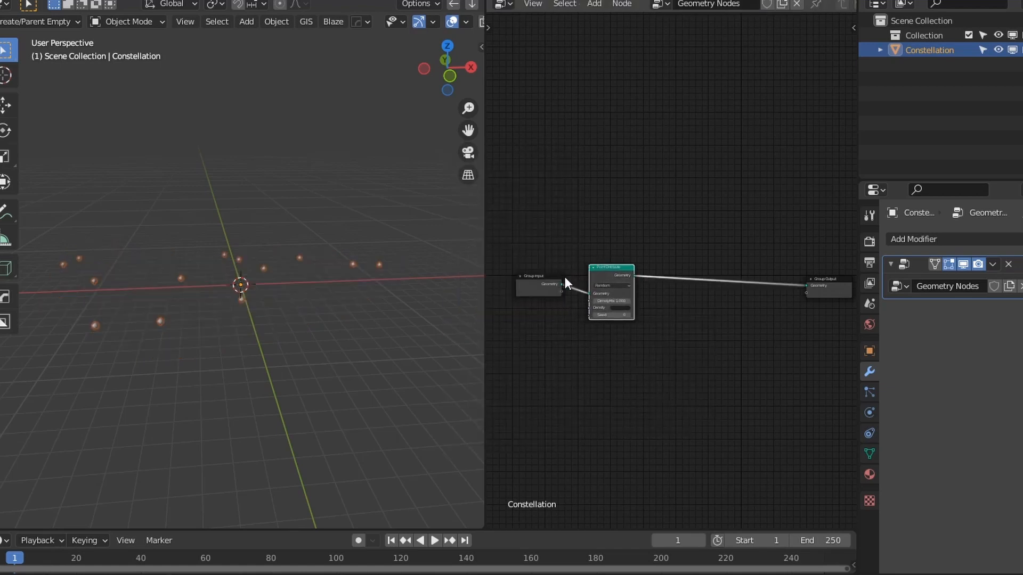
pyautogui.moveTo(597, 274); pyautogui.dragTo(604, 267)
# - Check the Geometry Nodes Fields option in the experimental preferences and close the preferences
pyautogui.click(40, 1)
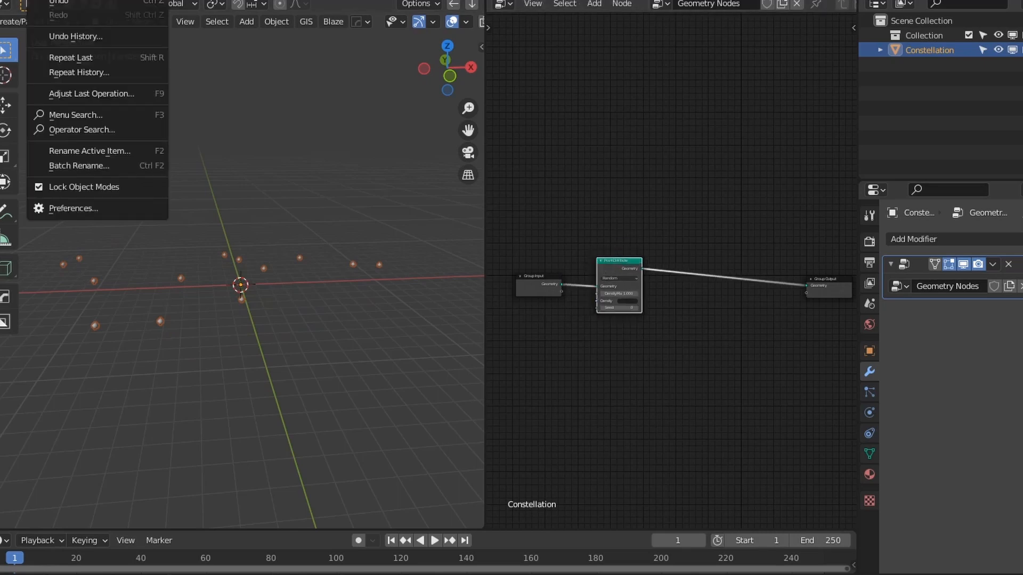
pyautogui.click(85, 209)
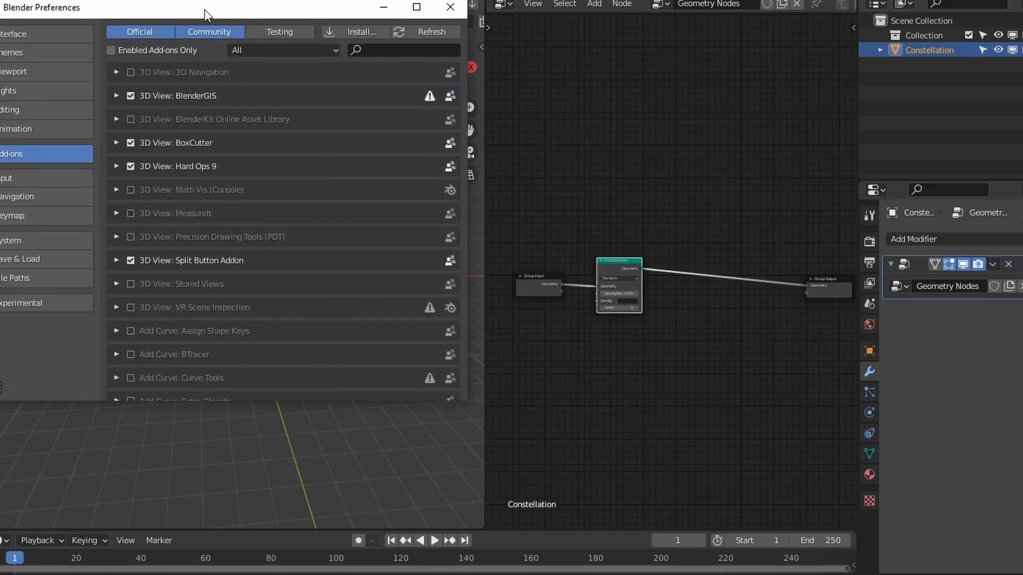
pyautogui.click(57, 304)
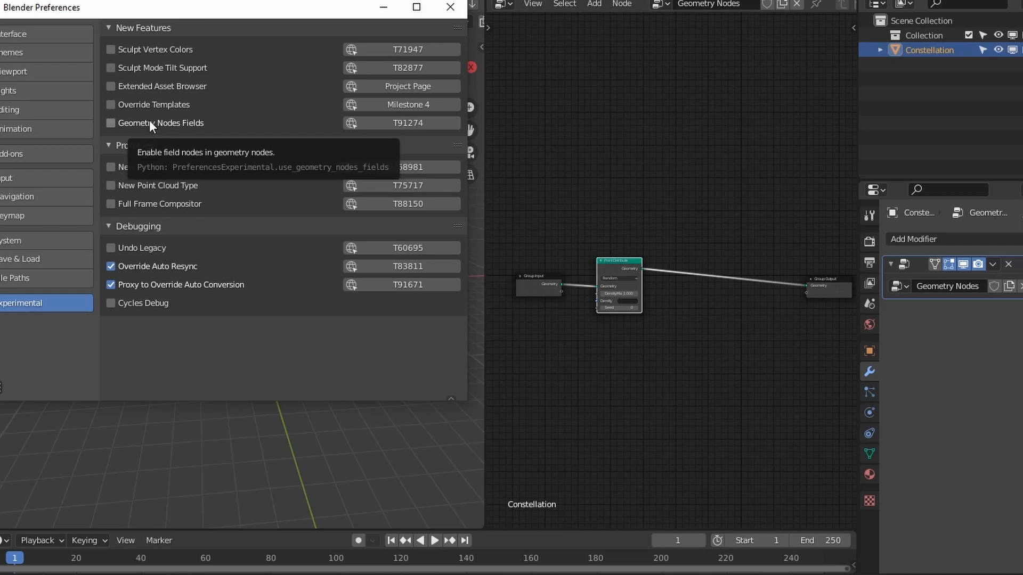
pyautogui.click(439, 13)
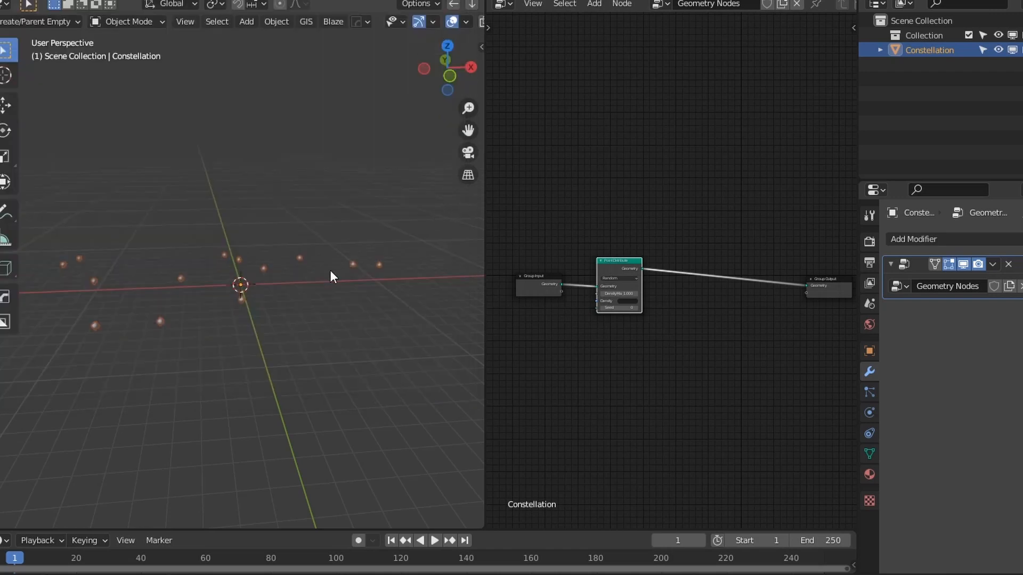
# - Inspect the distributed points from above and compare them with the plane's outline in Edit Mode
pyautogui.moveTo(335, 271); pyautogui.dragTo(333, 366, button='middle')
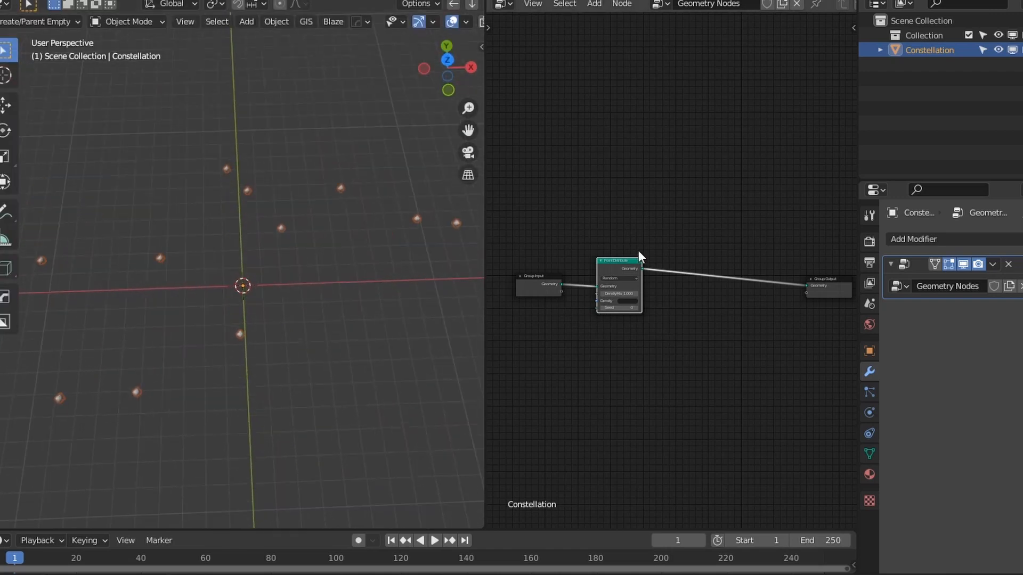
pyautogui.moveTo(625, 271); pyautogui.dragTo(627, 269)
pyautogui.moveTo(158, 335); pyautogui.dragTo(263, 400, button='middle')
pyautogui.scroll(2, 250, 365)
pyautogui.press('Tab')
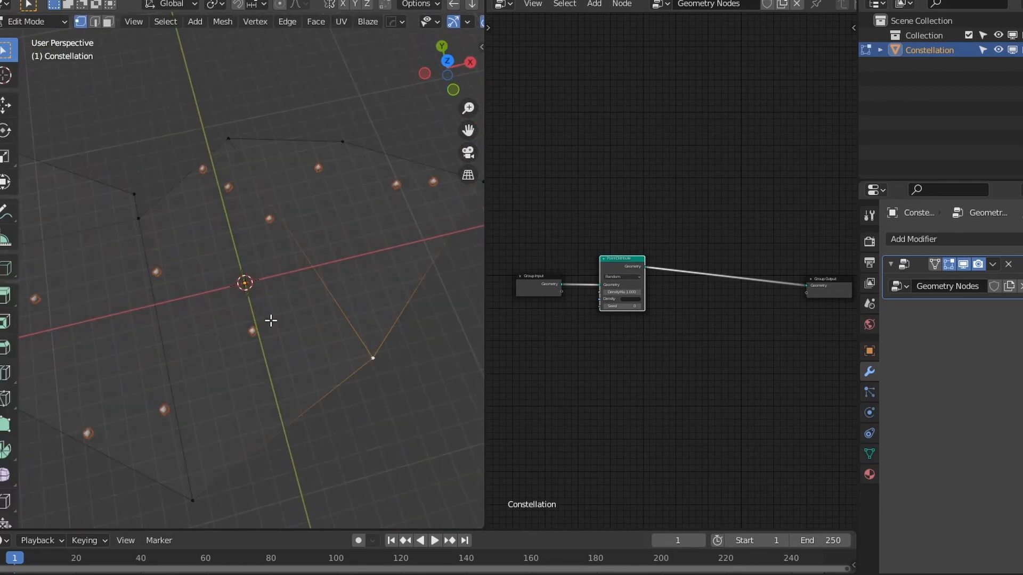
pyautogui.scroll(-1, 270, 320)
pyautogui.press('Tab')
pyautogui.moveTo(272, 320); pyautogui.dragTo(267, 309, button='middle')
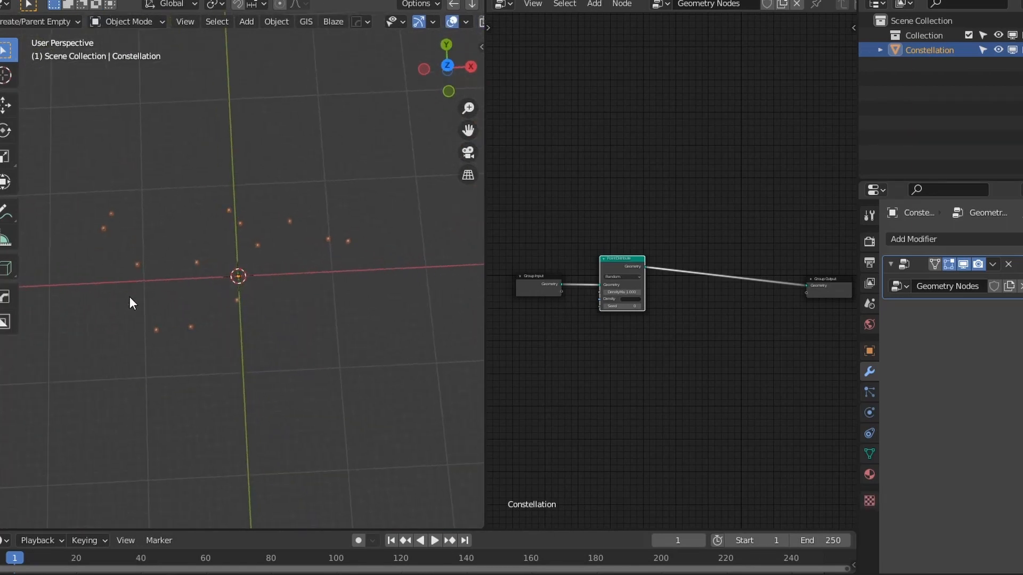
# - Switch the Point Distribute node to Poisson Disk with a minimum distance of 0.6 m and a maximum density of 2.1
pyautogui.scroll(4, 688, 285)
pyautogui.moveTo(637, 330); pyautogui.dragTo(728, 321, button='middle')
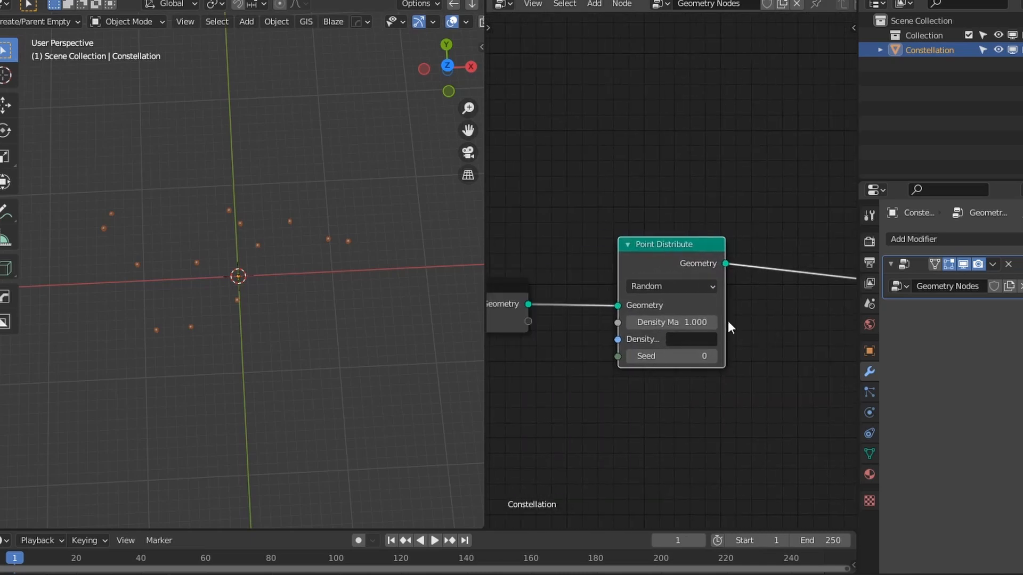
pyautogui.click(666, 286)
pyautogui.click(670, 318)
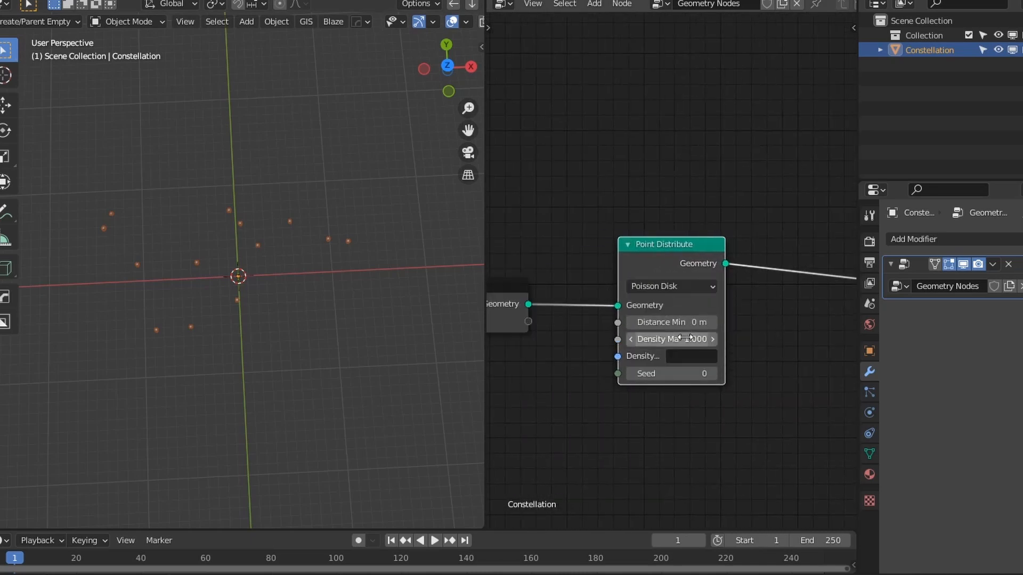
pyautogui.moveTo(680, 339)
pyautogui.mouseDown()
pyautogui.moveTo(698, 340)
pyautogui.moveTo(672, 322)
pyautogui.moveTo(693, 339)
pyautogui.moveTo(687, 322)
pyautogui.mouseUp()
# - Spread out the Group Input and Point Distribute nodes to leave room for more nodes in the chain
pyautogui.scroll(-5, 608, 338)
pyautogui.scroll(4, 602, 314)
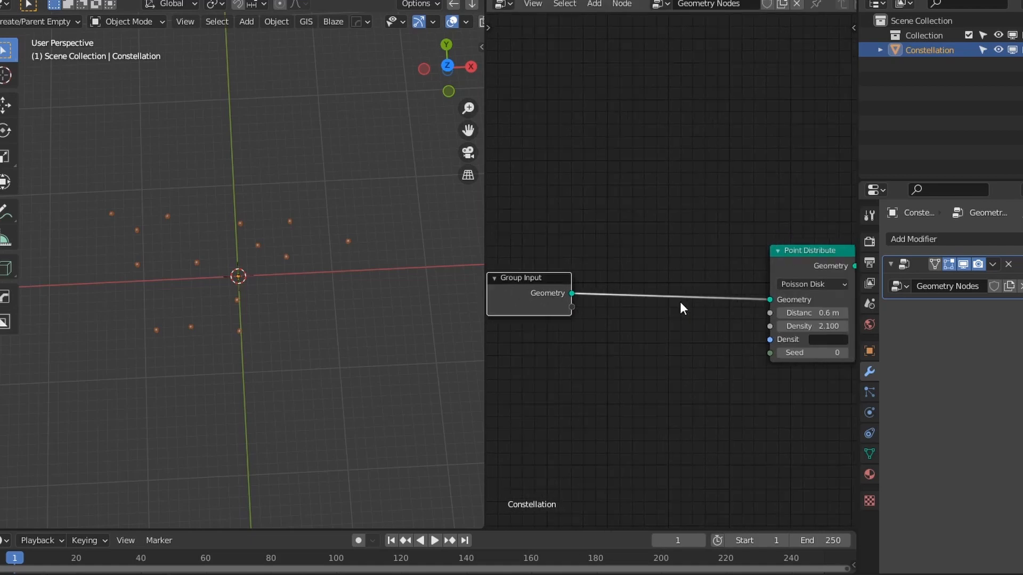
pyautogui.scroll(-3, 681, 301)
pyautogui.moveTo(680, 301); pyautogui.dragTo(589, 355, button='middle')
pyautogui.moveTo(615, 287); pyautogui.dragTo(608, 289)
pyautogui.scroll(1, 726, 334)
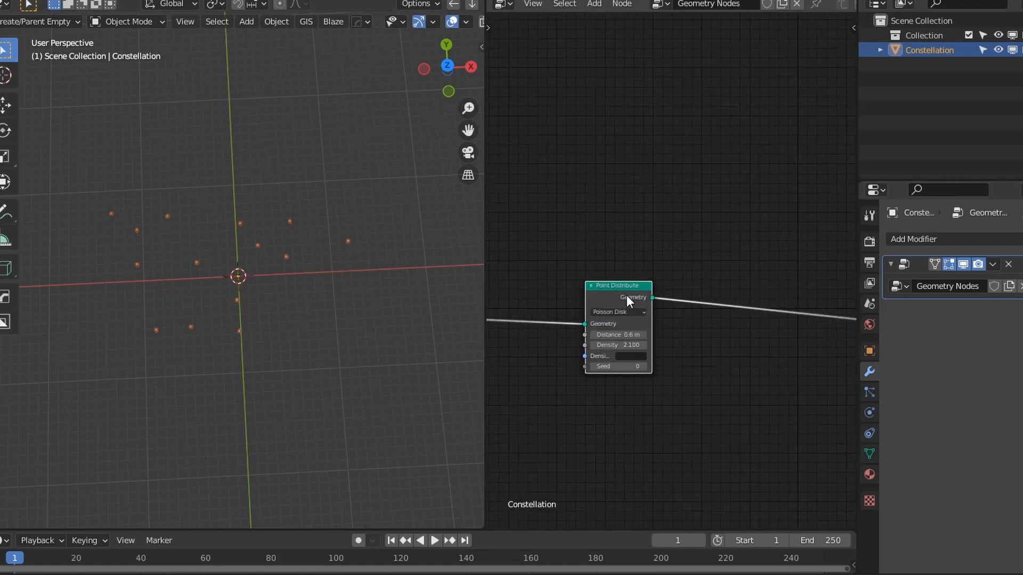
pyautogui.scroll(-2, 626, 295)
pyautogui.scroll(2, 728, 290)
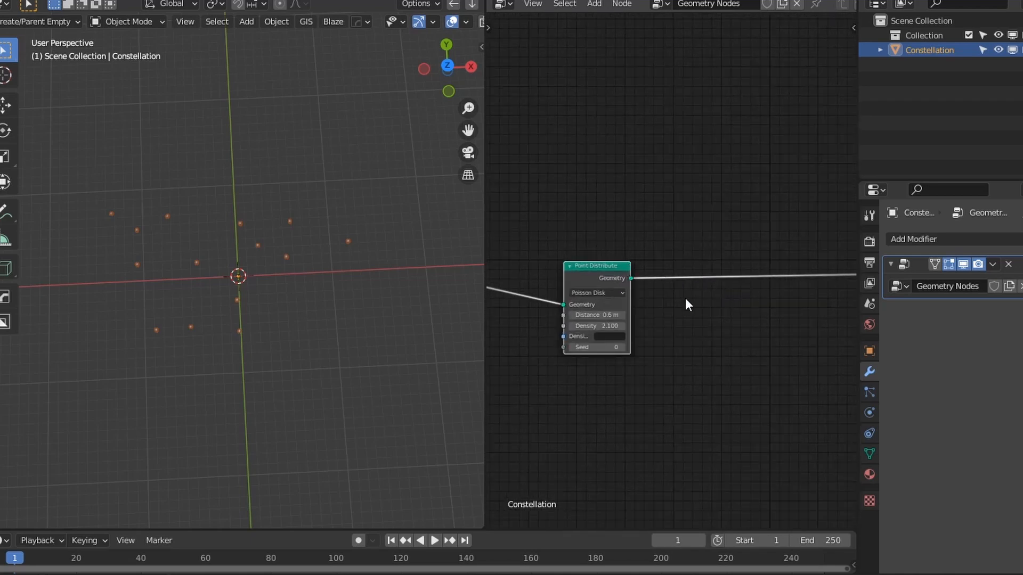
pyautogui.moveTo(686, 299); pyautogui.dragTo(651, 288, button='middle')
# - Insert a Point Scale node on the link after the Point Distribute node
pyautogui.hotkey('shift', 'a')
pyautogui.moveTo(639, 292)
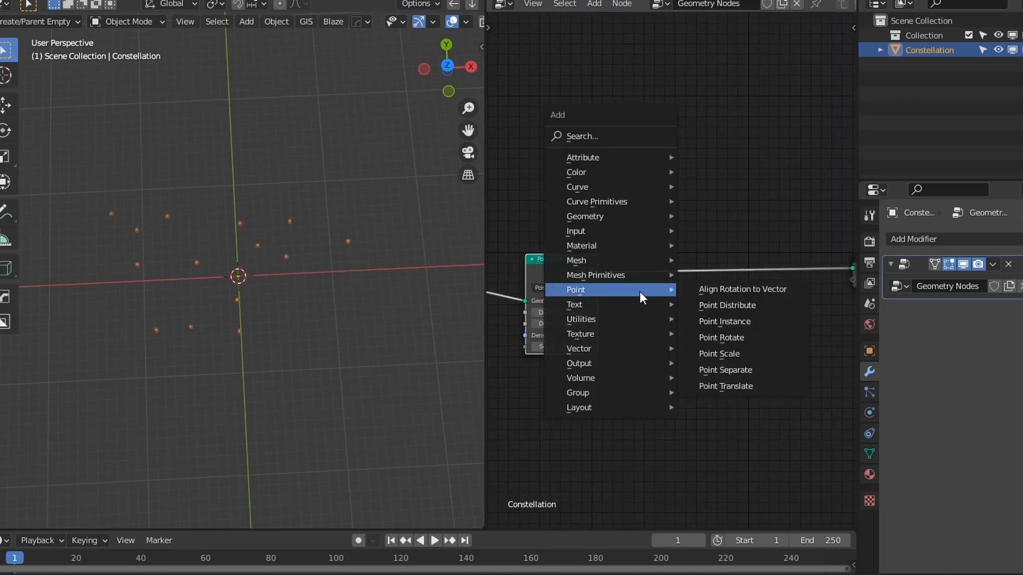
pyautogui.click(709, 353)
pyautogui.click(641, 253)
# - Insert a Point Instance node after the Point Scale node and set its instance type to Geometry
pyautogui.hotkey('shift', 'a')
pyautogui.moveTo(717, 229)
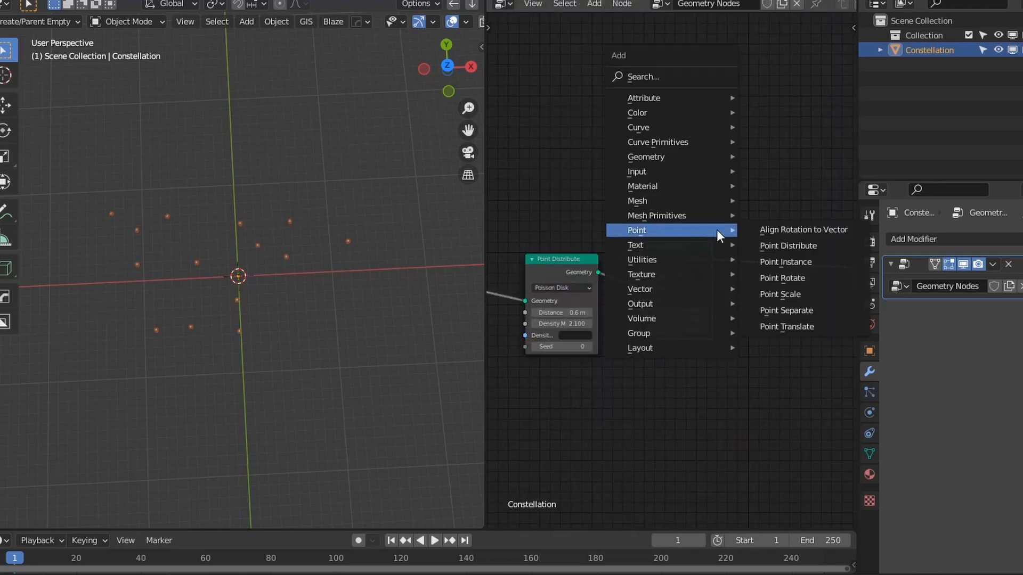
pyautogui.click(786, 262)
pyautogui.click(663, 251)
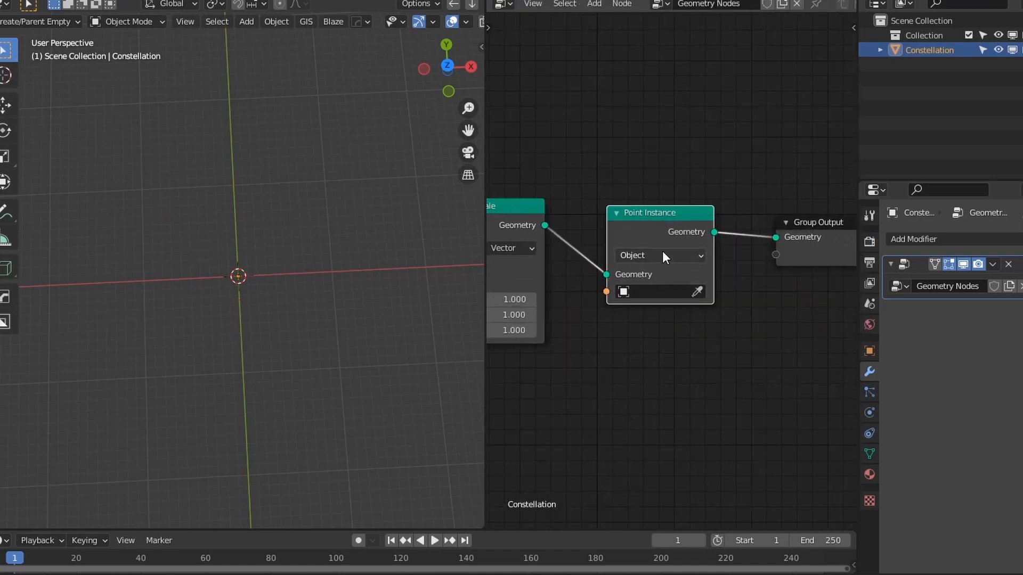
pyautogui.click(651, 257)
pyautogui.click(652, 303)
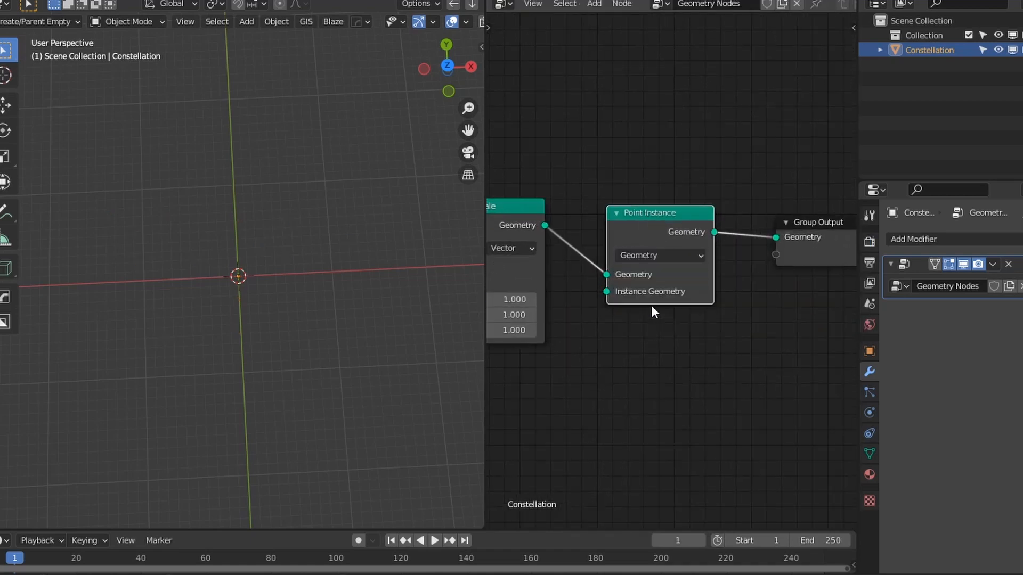
# - Add a UV Sphere node below the Point Scale node and connect its geometry to the Point Instance's Instance Geometry input
pyautogui.moveTo(591, 381); pyautogui.dragTo(710, 327, button='middle')
pyautogui.hotkey('shift', 'a')
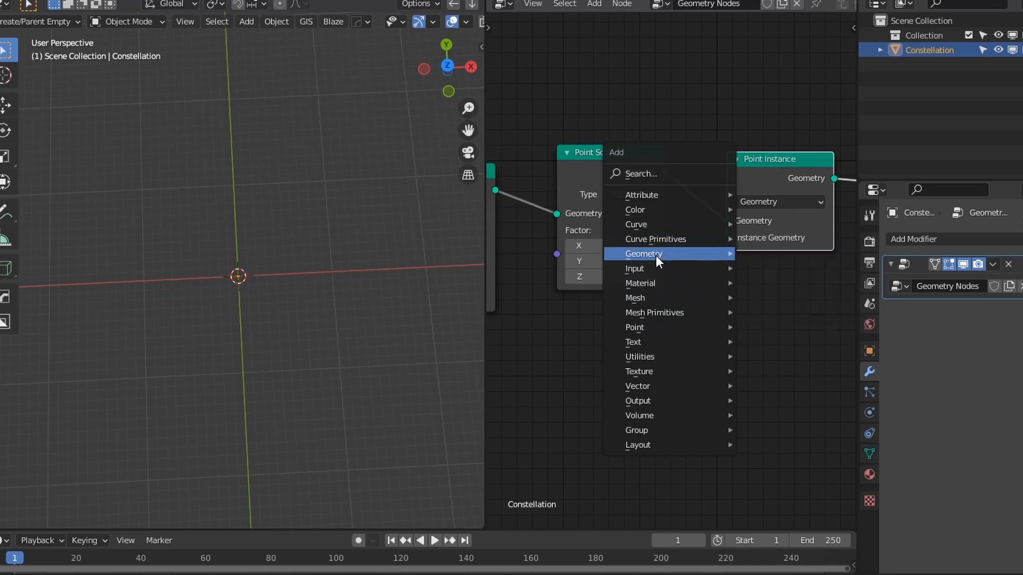
pyautogui.moveTo(661, 312)
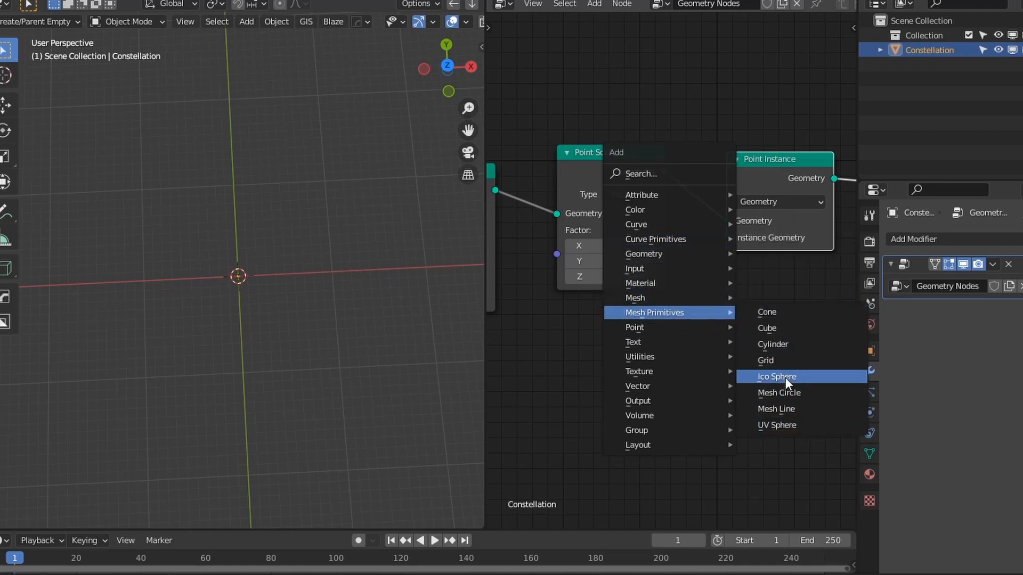
pyautogui.click(791, 425)
pyautogui.click(550, 318)
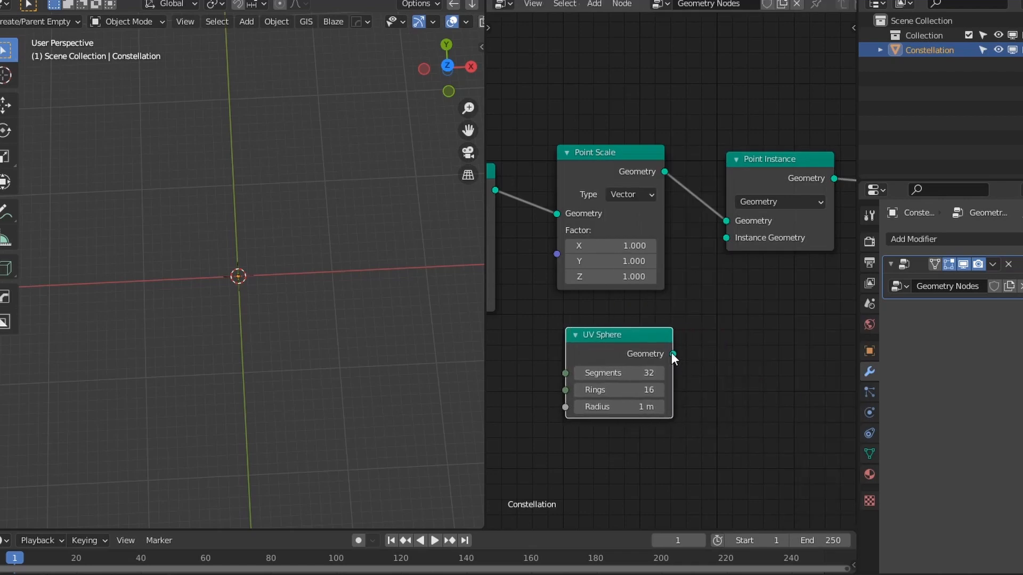
pyautogui.moveTo(722, 247); pyautogui.dragTo(726, 238)
# - Apply the scale of the Constellation object and inspect the instanced spheres
pyautogui.hotkey('ctrl', 'a')
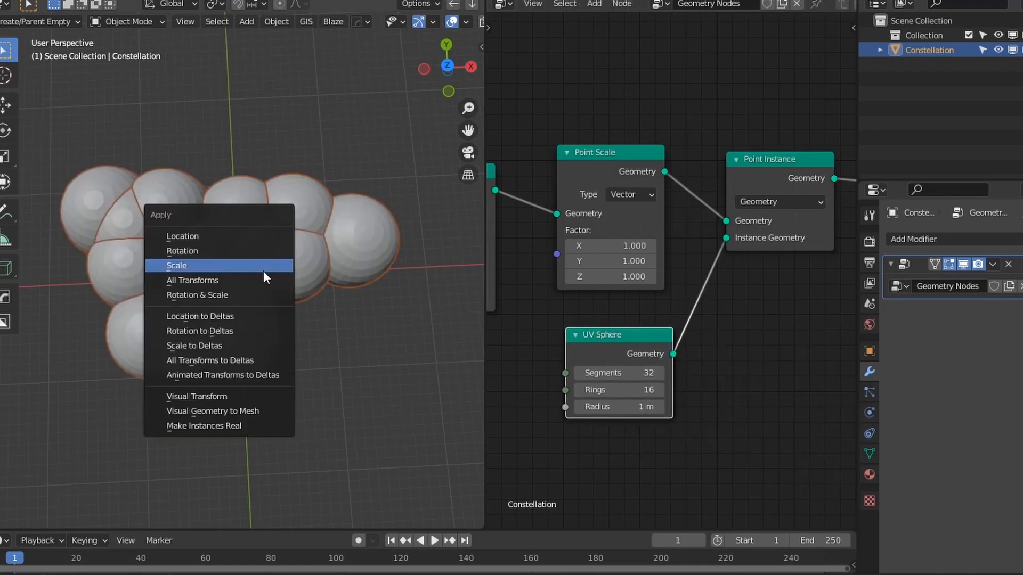
pyautogui.click(263, 271)
pyautogui.scroll(3, 241, 341)
pyautogui.moveTo(219, 341); pyautogui.dragTo(264, 320, button='middle')
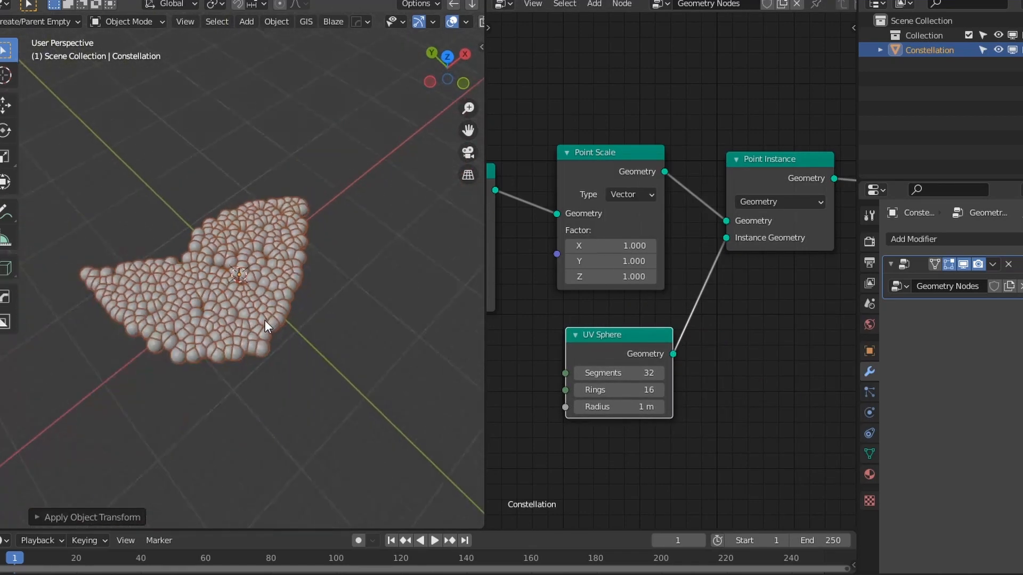
pyautogui.scroll(5, 209, 365)
pyautogui.moveTo(209, 365); pyautogui.dragTo(129, 349, button='middle')
pyautogui.scroll(-4, 129, 350)
pyautogui.scroll(3, 129, 350)
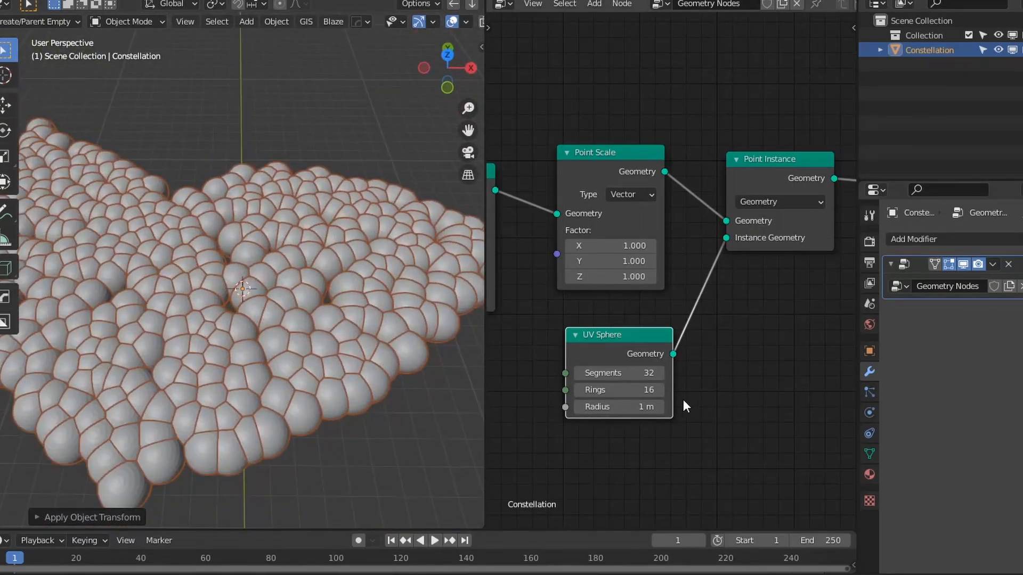
# - Reduce the UV Sphere node's radius to shrink the instanced spheres
pyautogui.click(613, 400)
pyautogui.write('0.09')
pyautogui.press('Return')
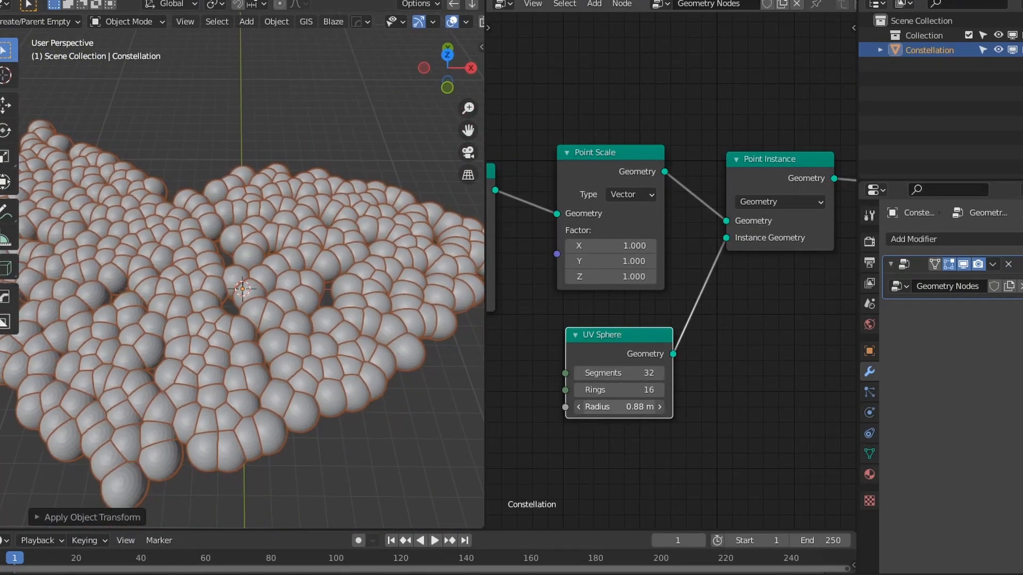
pyautogui.moveTo(634, 407); pyautogui.dragTo(647, 407)
# - Set the Point Distribute node's minimum distance to 4.3 m and its maximum density to 7.3
pyautogui.moveTo(647, 406); pyautogui.dragTo(667, 295, button='middle')
pyautogui.moveTo(667, 294); pyautogui.dragTo(722, 288)
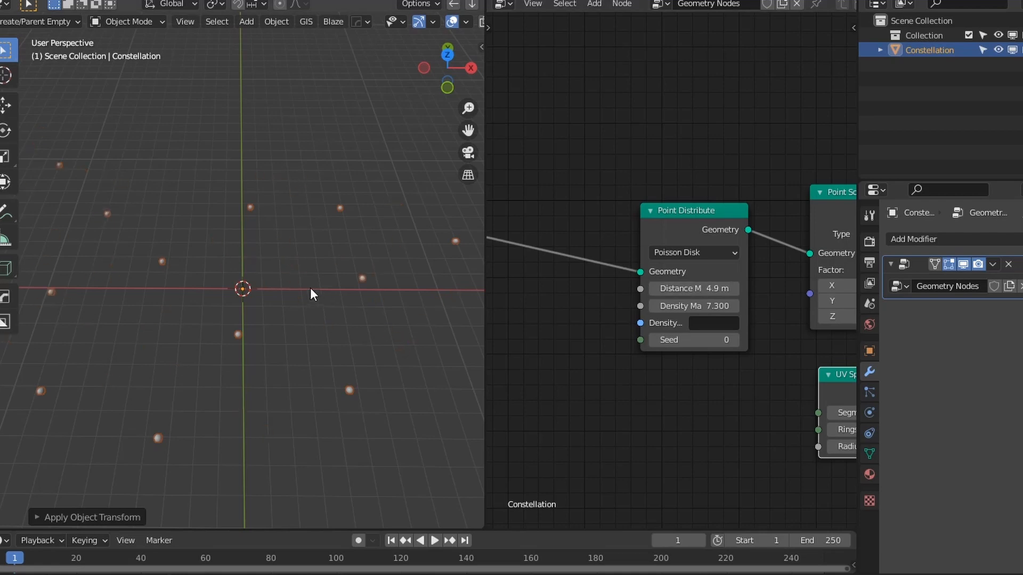
pyautogui.moveTo(310, 293); pyautogui.dragTo(308, 341, button='middle')
pyautogui.moveTo(706, 288); pyautogui.dragTo(687, 289)
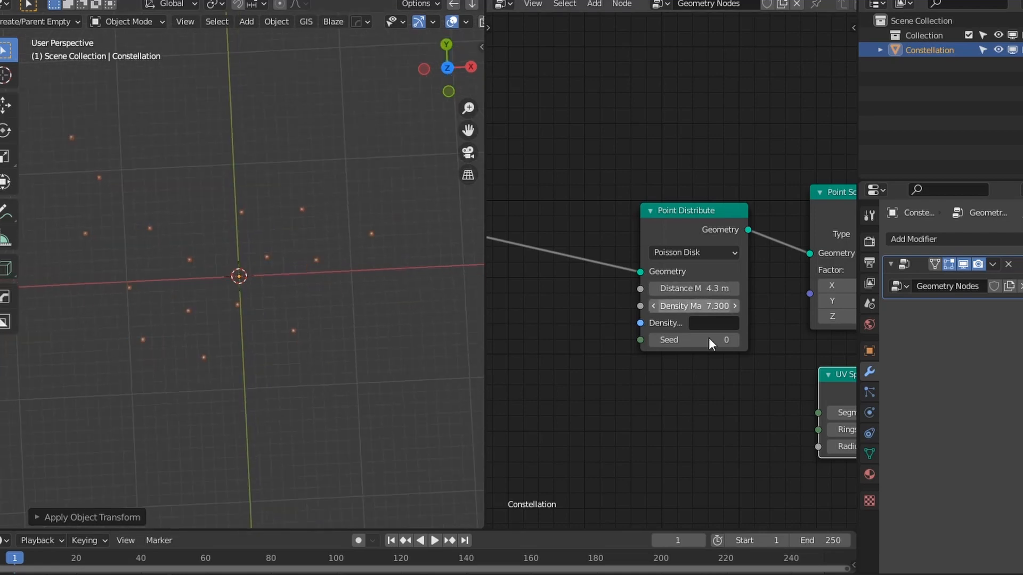
# - Set the UV Sphere node's radius to 0.32 m and raise the Point Scale factor to 1.14
pyautogui.moveTo(845, 406); pyautogui.dragTo(673, 394, button='middle')
pyautogui.moveTo(698, 434); pyautogui.dragTo(706, 434)
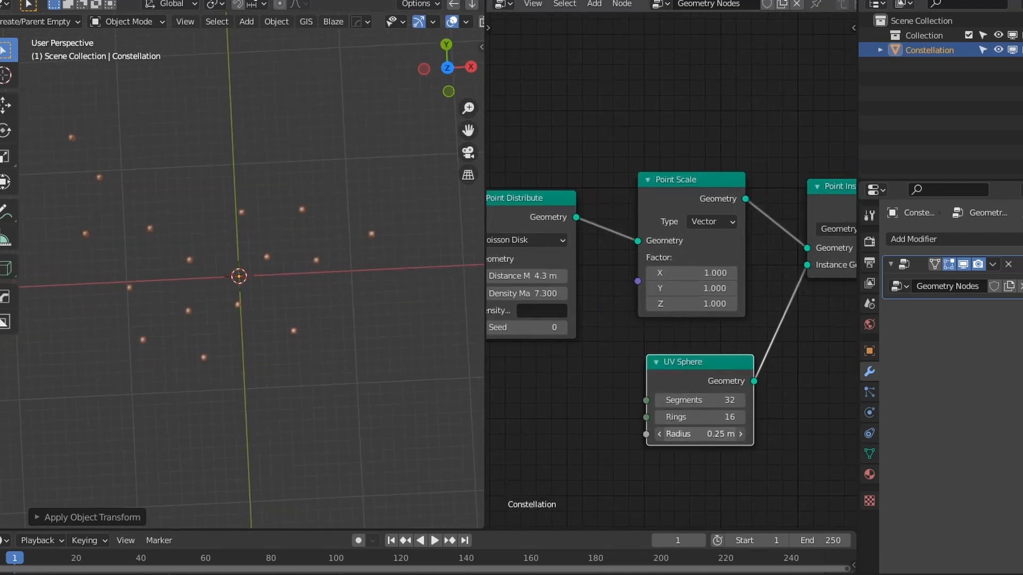
pyautogui.moveTo(780, 367); pyautogui.dragTo(633, 391, button='middle')
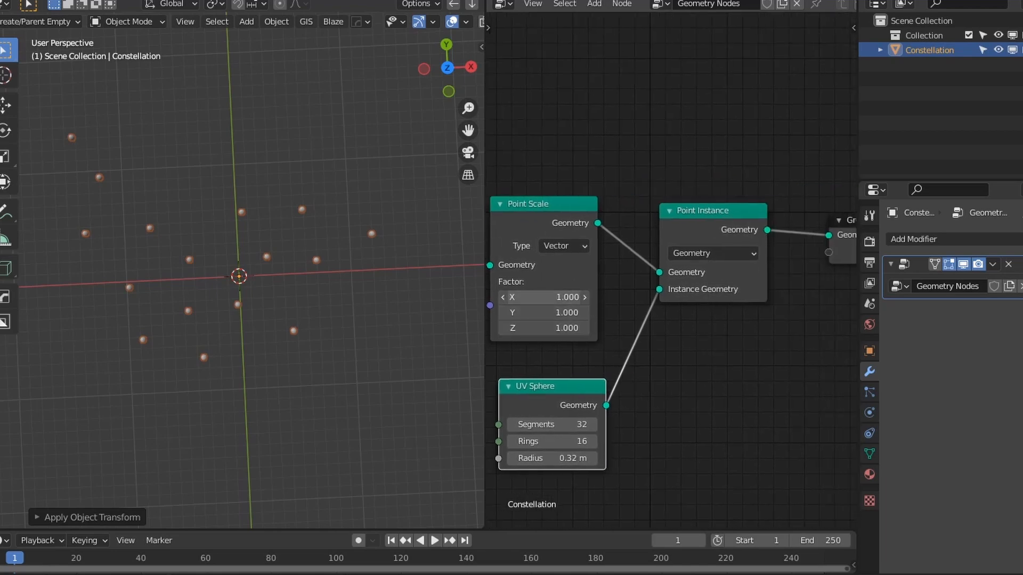
pyautogui.moveTo(544, 297); pyautogui.dragTo(559, 297)
# - Insert an Attribute Randomize node between the Point Distribute and Point Scale nodes
pyautogui.moveTo(548, 293); pyautogui.dragTo(747, 292, button='middle')
pyautogui.hotkey('shift', 'a')
pyautogui.moveTo(587, 40)
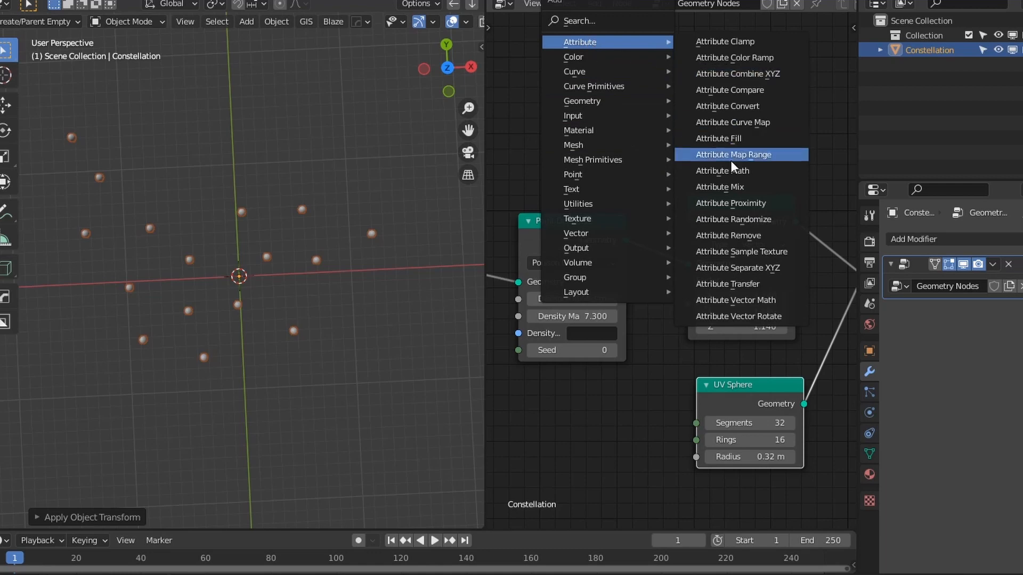
pyautogui.click(738, 218)
pyautogui.click(647, 199)
# - Make the Attribute Randomize node act on the scale attribute
pyautogui.moveTo(689, 272); pyautogui.dragTo(651, 244, button='middle')
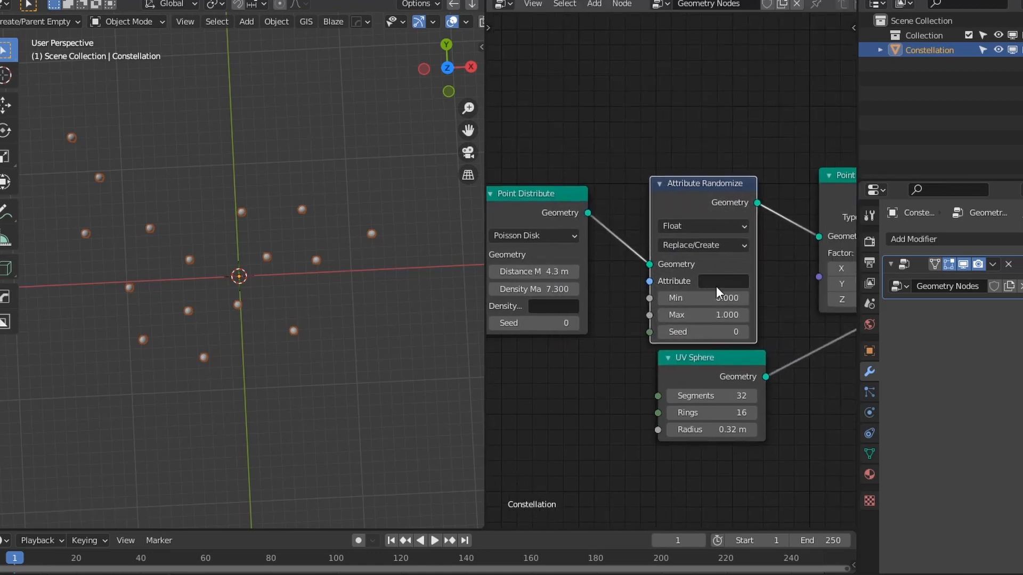
pyautogui.click(716, 286)
pyautogui.write('scale')
pyautogui.press('Return')
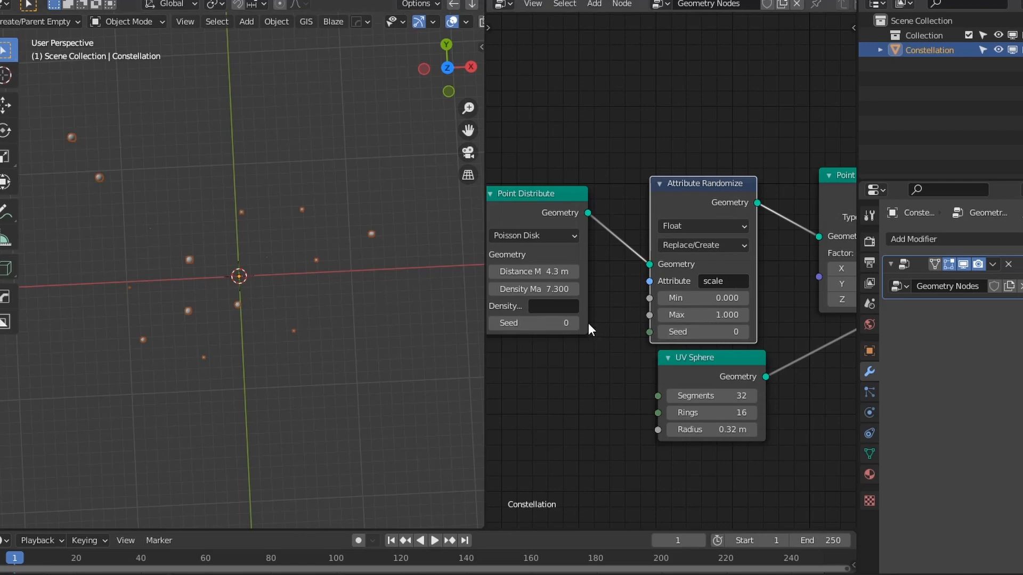
# - Set the Attribute Randomize node's maximum to 0.8 and inspect the varied star sizes from above
pyautogui.scroll(-2, 271, 298)
pyautogui.scroll(3, 268, 299)
pyautogui.keyDown('shift'); pyautogui.moveTo(260, 307); pyautogui.dragTo(273, 332, button='middle'); pyautogui.keyUp('shift')
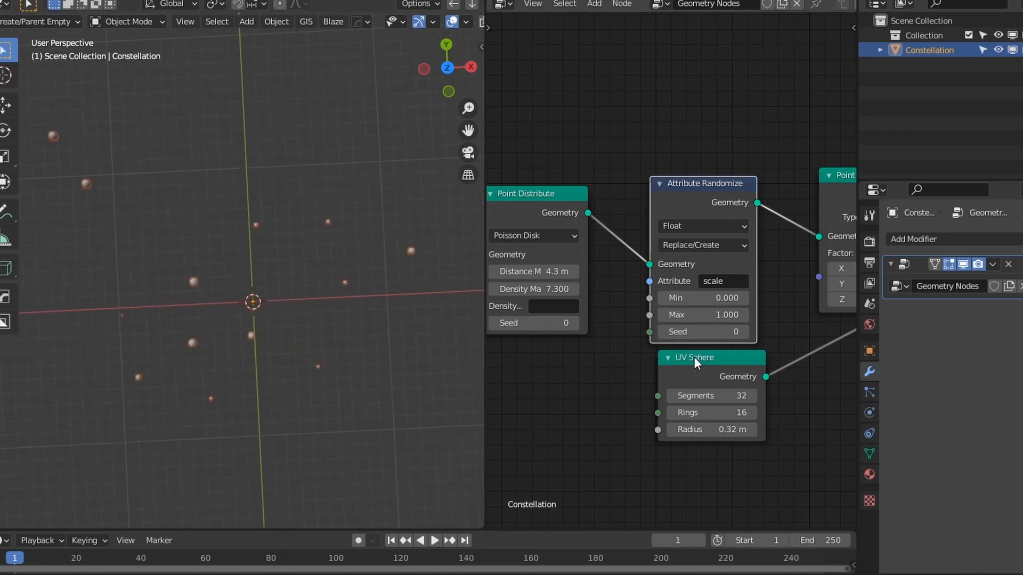
pyautogui.doubleClick(703, 315)
pyautogui.write('0.8')
pyautogui.press('Return')
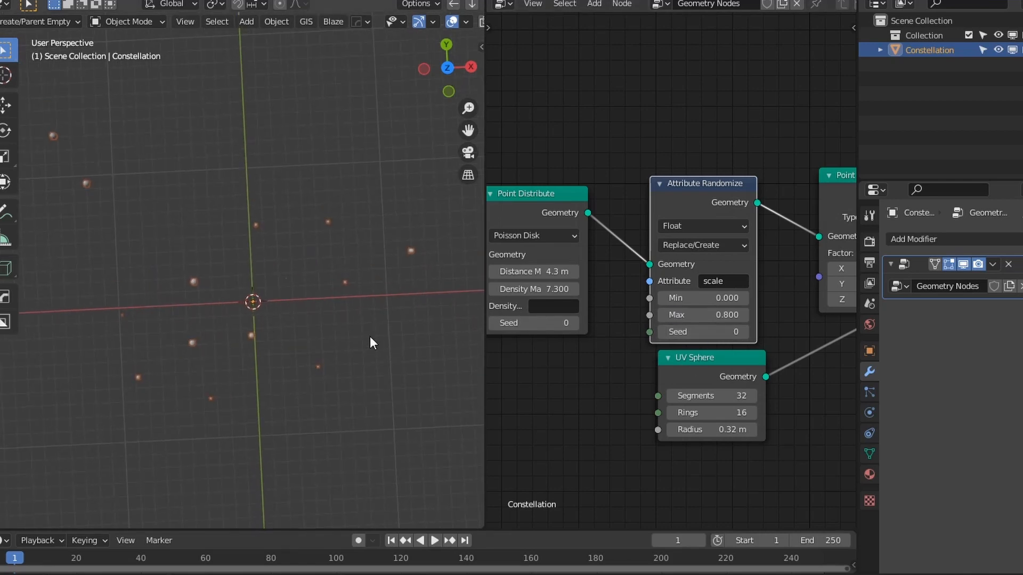
pyautogui.scroll(2, 301, 337)
pyautogui.scroll(-3, 299, 337)
pyautogui.moveTo(191, 366); pyautogui.dragTo(304, 327, button='middle')
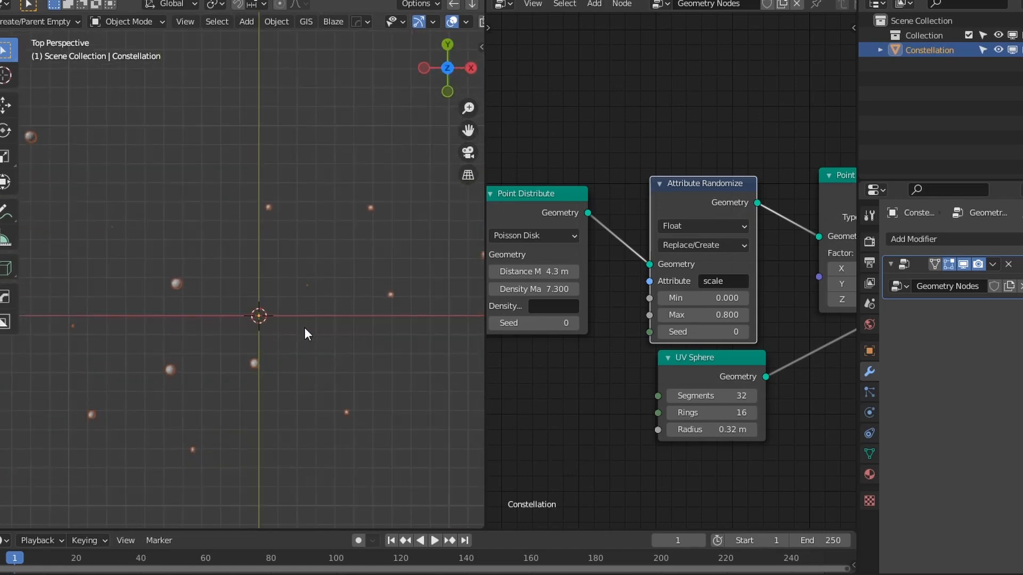
# - Shade the viewport in Material Preview with Scene Lights and Scene World enabled, viewing the stars from above
pyautogui.press('`')
pyautogui.click(314, 423)
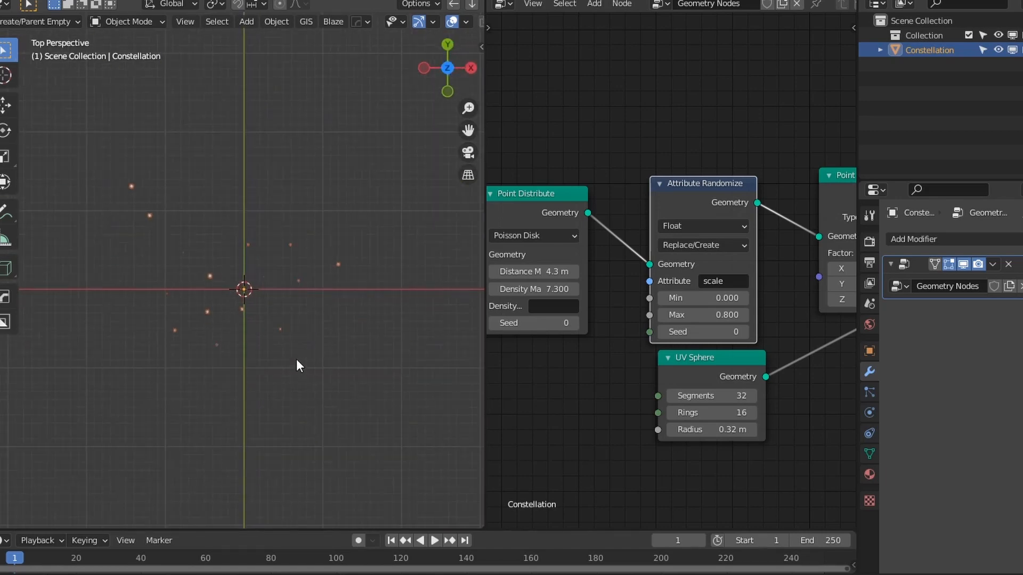
pyautogui.click(466, 22)
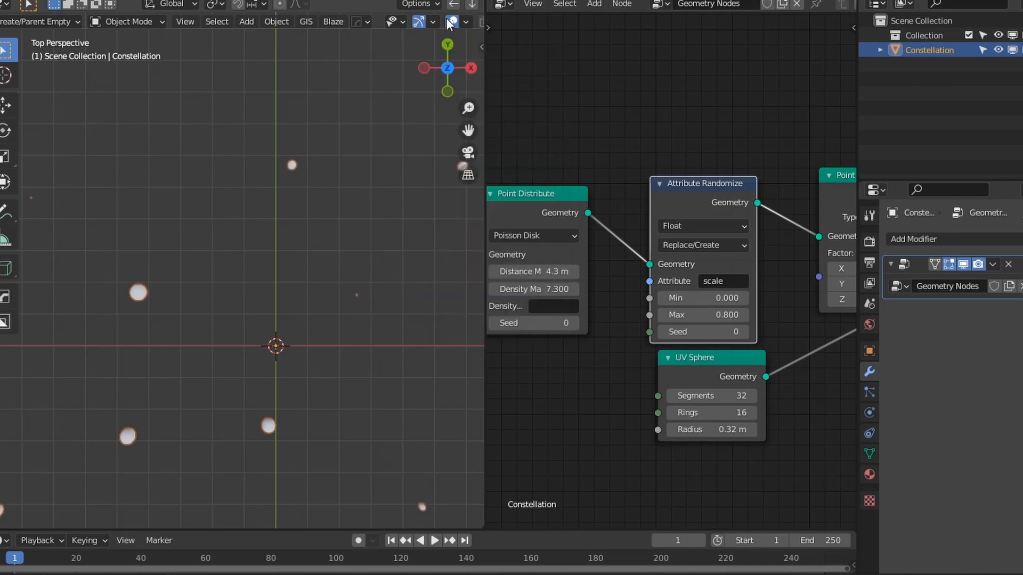
pyautogui.scroll(-3, 446, 19)
pyautogui.click(472, 22)
pyautogui.moveTo(399, 95); pyautogui.dragTo(401, 127)
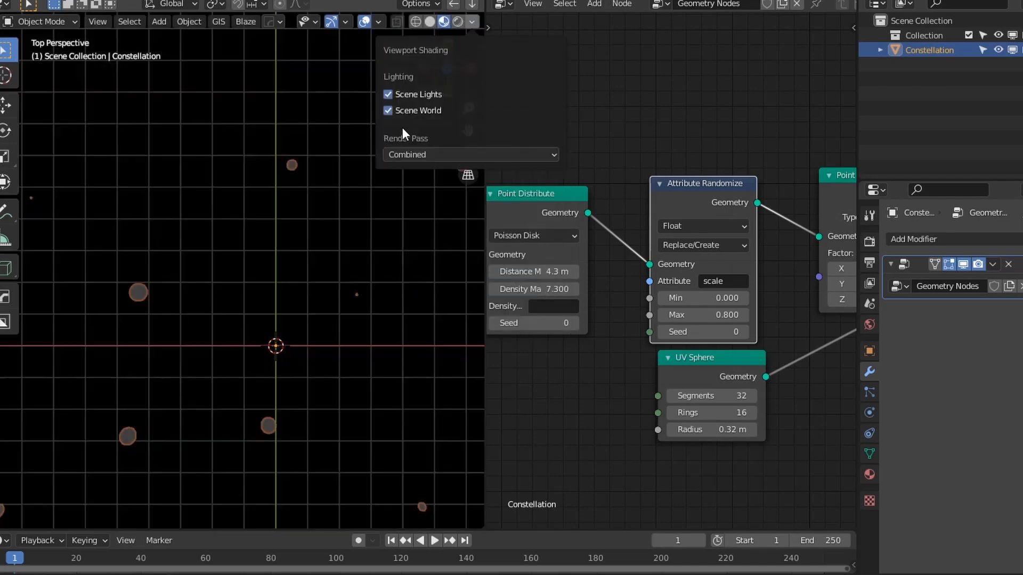
# - Set the world background color to black and its strength to 0
pyautogui.click(870, 324)
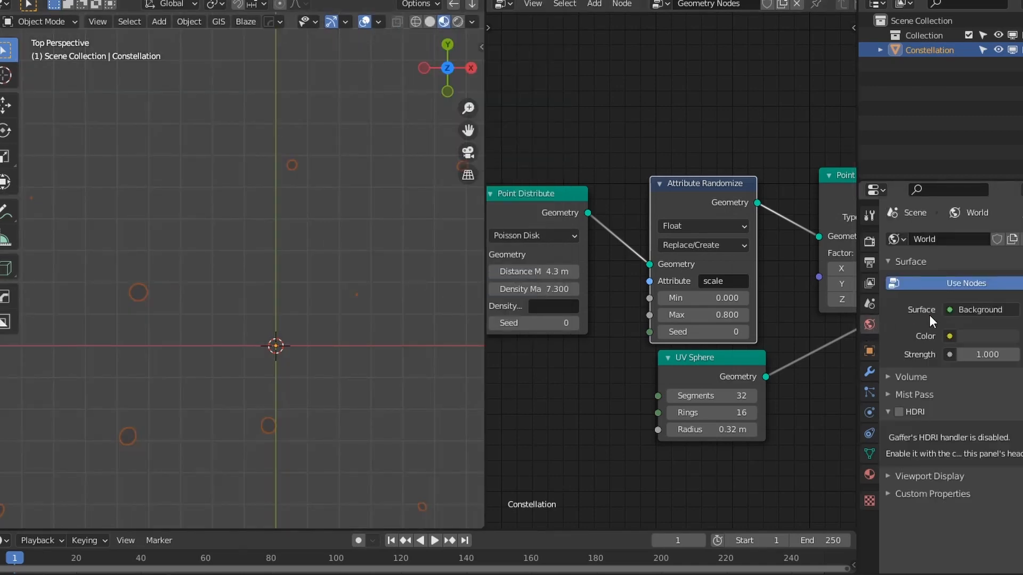
pyautogui.click(967, 337)
pyautogui.moveTo(1005, 197); pyautogui.dragTo(1005, 233)
pyautogui.moveTo(997, 352); pyautogui.dragTo(959, 352)
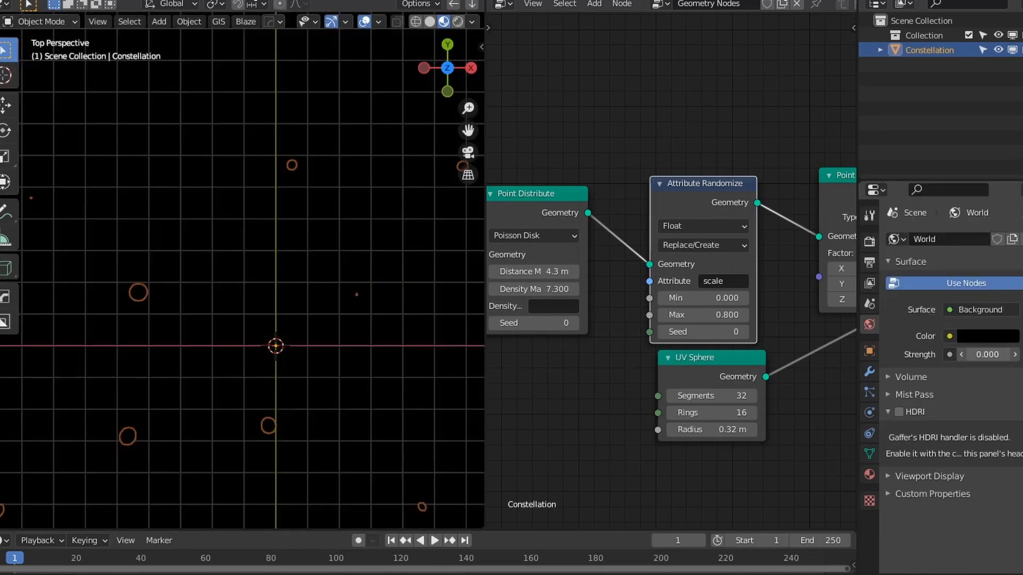
# - Create a material named Red on the Constellation object and give it a fully saturated red base color
pyautogui.scroll(-4, 312, 416)
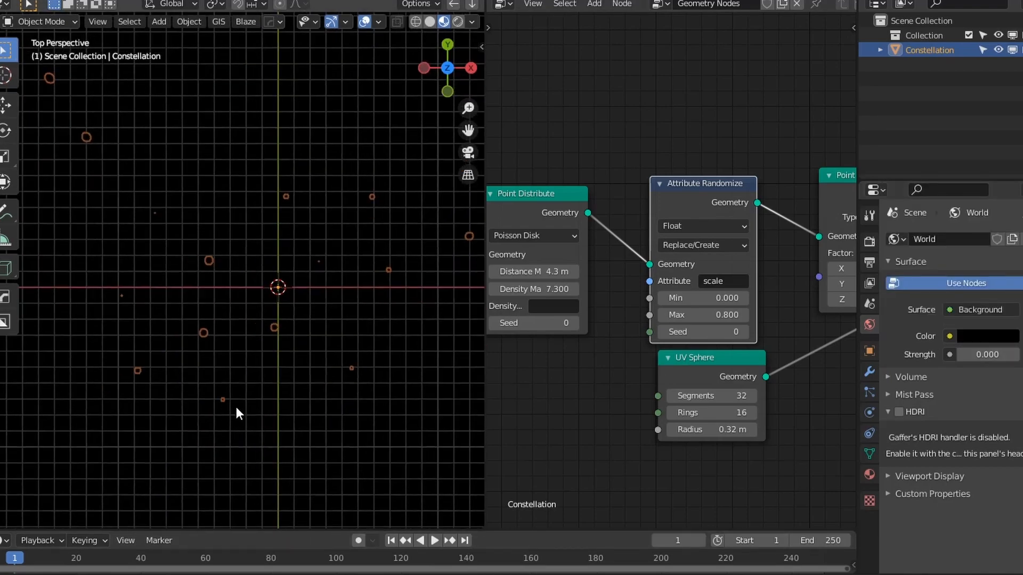
pyautogui.moveTo(238, 413); pyautogui.dragTo(202, 367, button='middle')
pyautogui.scroll(-4, 768, 426)
pyautogui.click(869, 475)
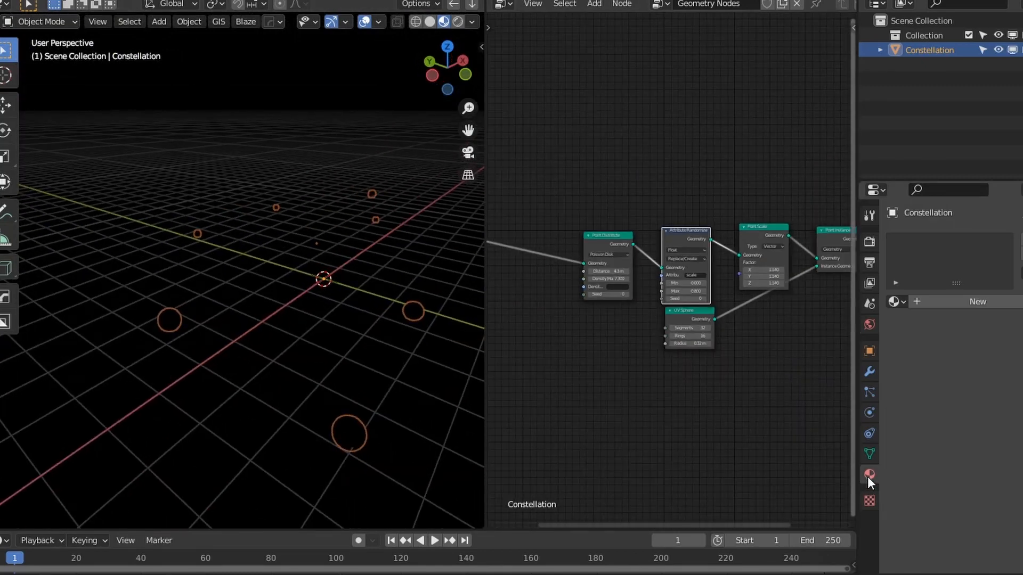
pyautogui.click(999, 302)
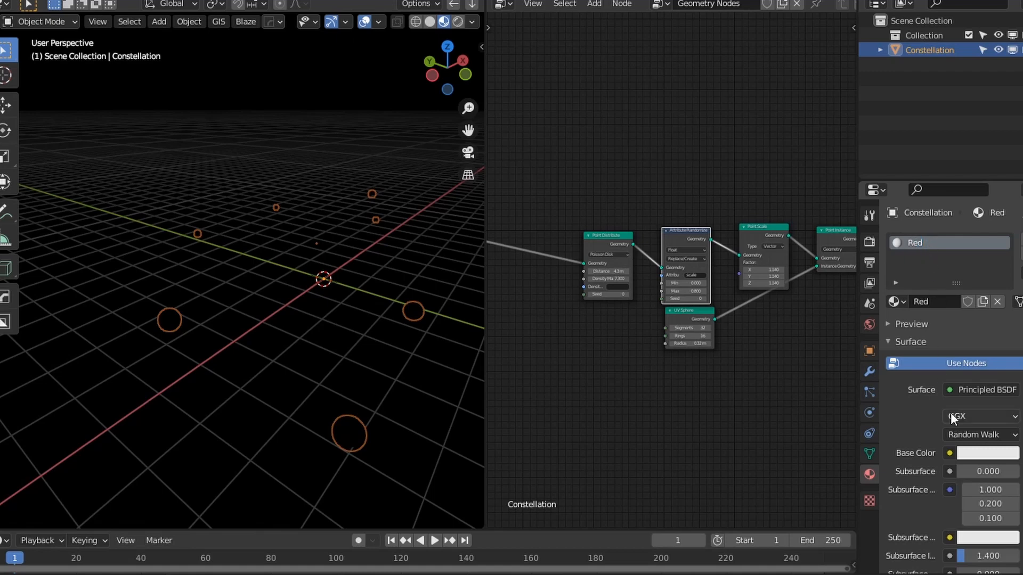
pyautogui.click(988, 452)
pyautogui.moveTo(961, 312); pyautogui.dragTo(939, 354)
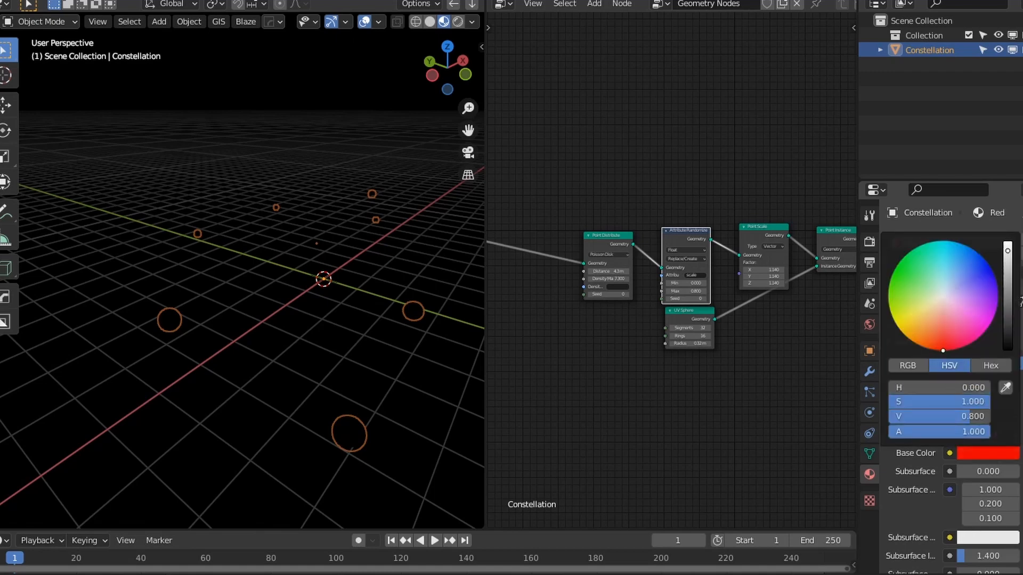
# - Change the Red material's surface shader to Emission and set its emission color to pure red
pyautogui.click(963, 385)
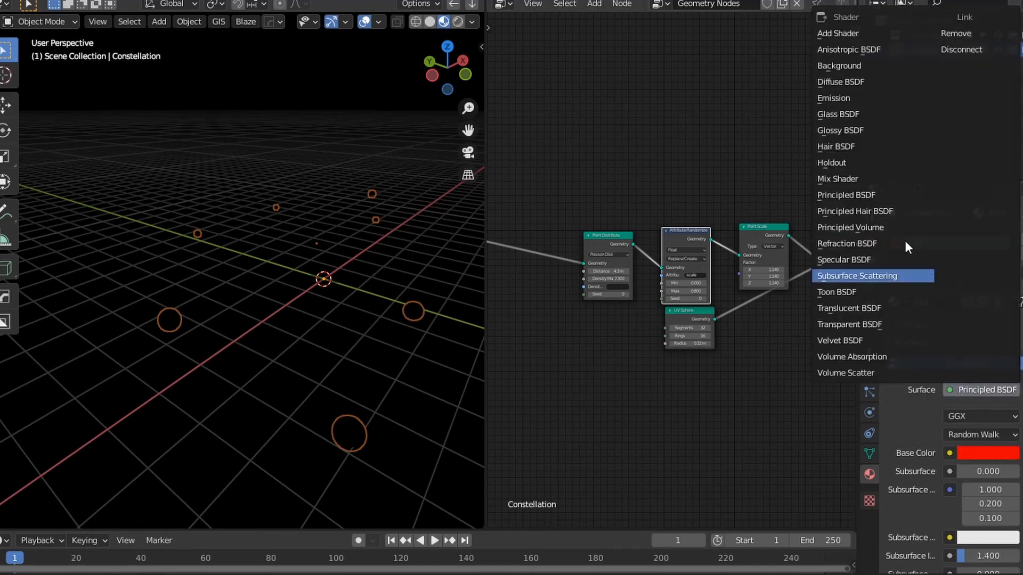
pyautogui.click(849, 98)
pyautogui.click(977, 416)
pyautogui.moveTo(954, 354); pyautogui.dragTo(1012, 365)
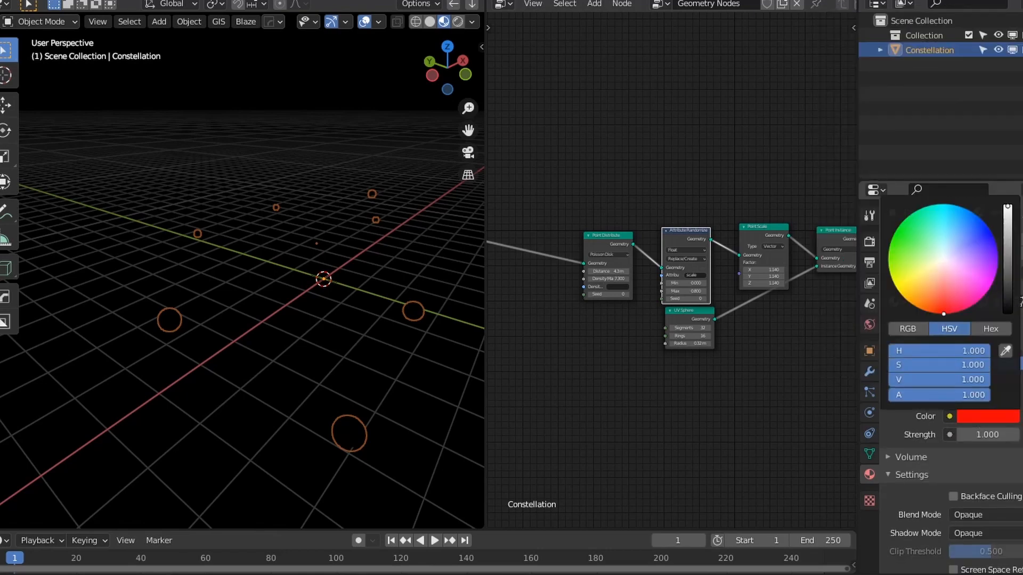
# - Temporarily hide the Geometry Nodes modifier in the viewport to check the material on the base plane, and show it again
pyautogui.moveTo(298, 431); pyautogui.dragTo(373, 414, button='middle')
pyautogui.scroll(-1, 638, 388)
pyautogui.moveTo(638, 387); pyautogui.dragTo(758, 438, button='middle')
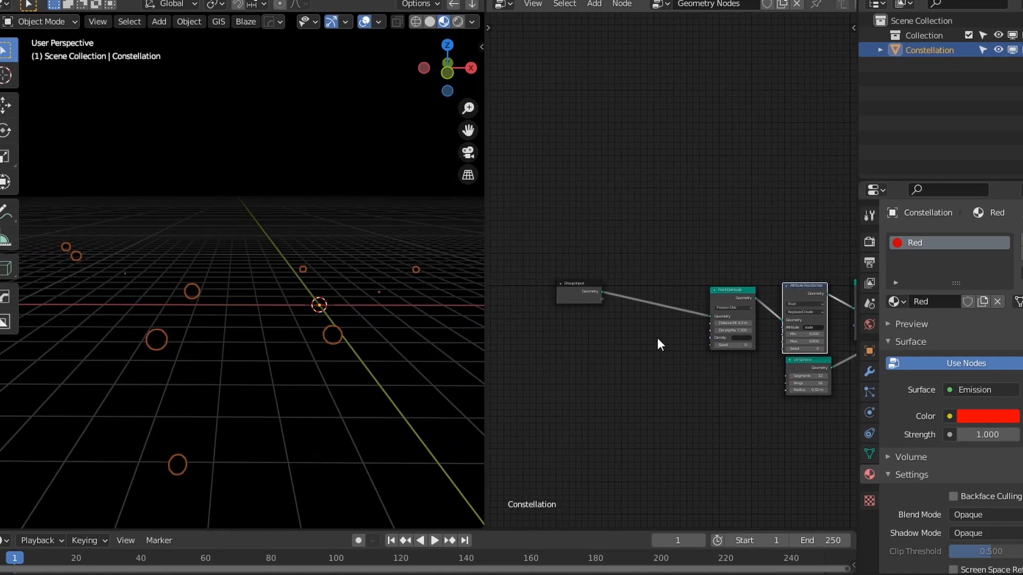
pyautogui.click(869, 371)
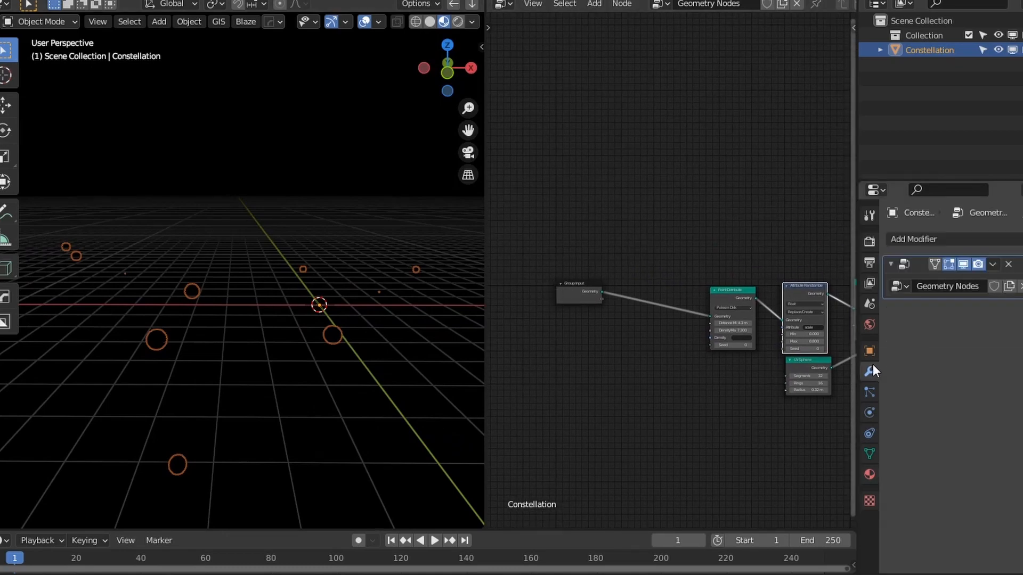
pyautogui.click(961, 267)
pyautogui.scroll(-8, 198, 346)
pyautogui.moveTo(199, 347); pyautogui.dragTo(219, 407, button='middle')
pyautogui.scroll(5, 219, 407)
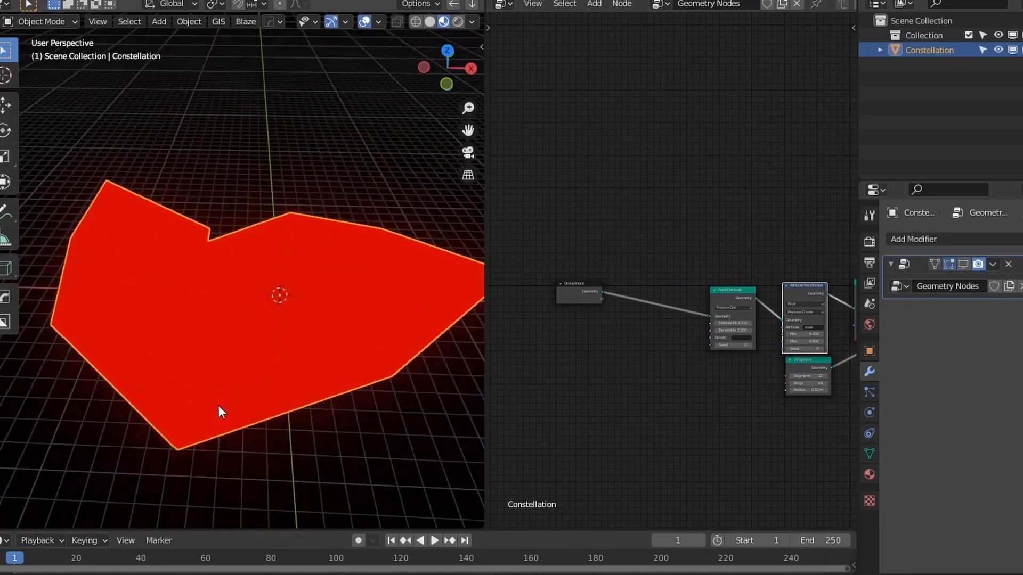
pyautogui.click(963, 265)
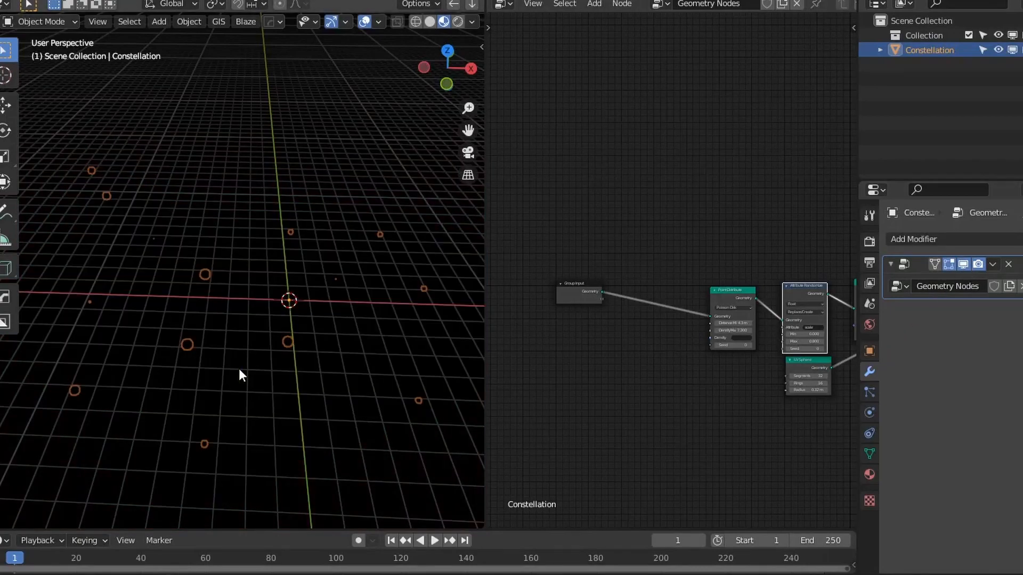
pyautogui.moveTo(347, 400); pyautogui.dragTo(326, 356, button='middle')
# - Move Group Output farther from Point Instance and insert a Material Assign node between them, set to the Red material
pyautogui.moveTo(675, 409); pyautogui.dragTo(649, 377, button='middle')
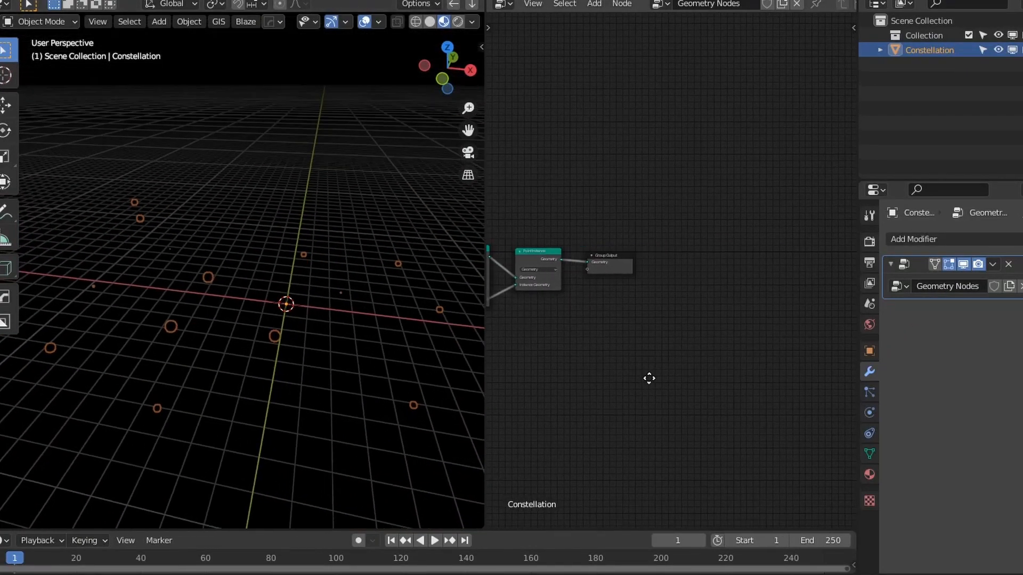
pyautogui.scroll(5, 650, 312)
pyautogui.moveTo(634, 275); pyautogui.dragTo(863, 274)
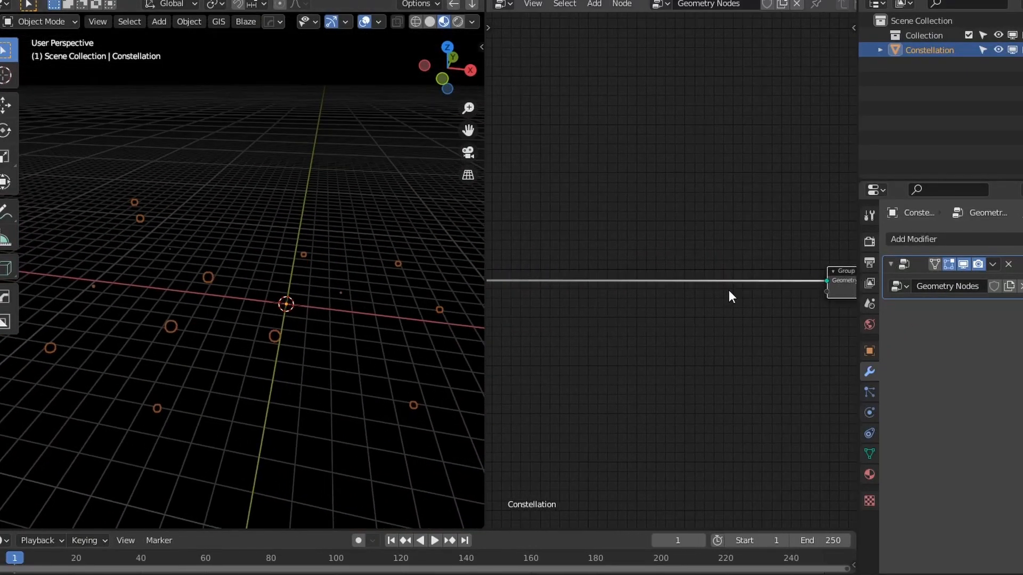
pyautogui.moveTo(778, 313); pyautogui.dragTo(781, 348, button='middle')
pyautogui.scroll(-7, 701, 334)
pyautogui.scroll(7, 694, 334)
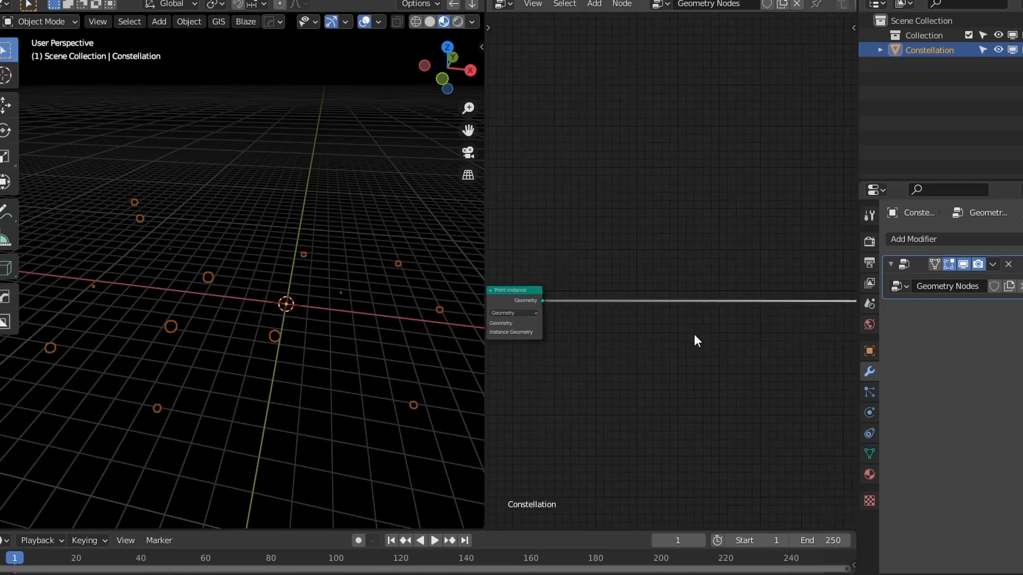
pyautogui.hotkey('shift', 'a')
pyautogui.moveTo(631, 373)
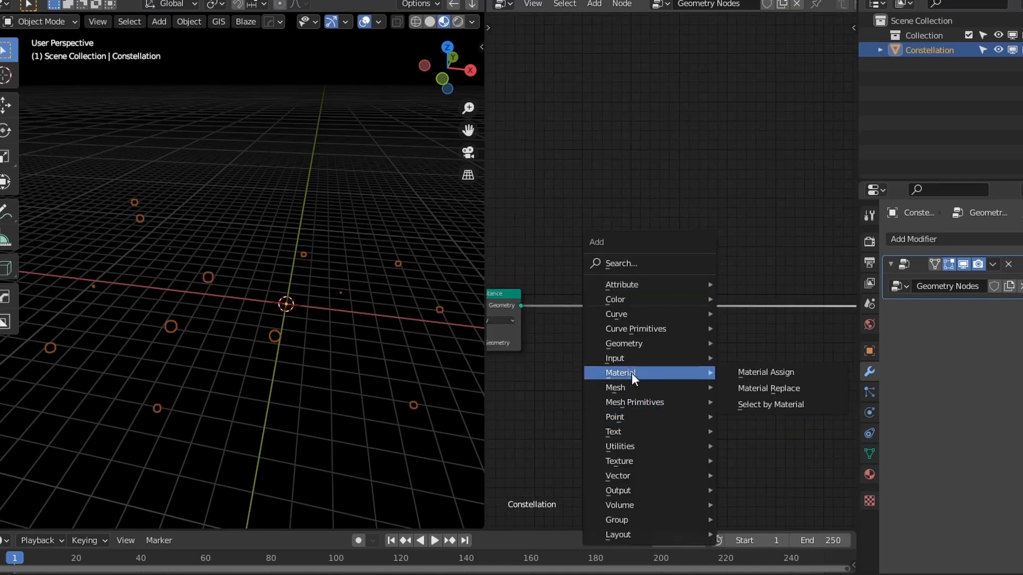
pyautogui.click(762, 373)
pyautogui.click(698, 281)
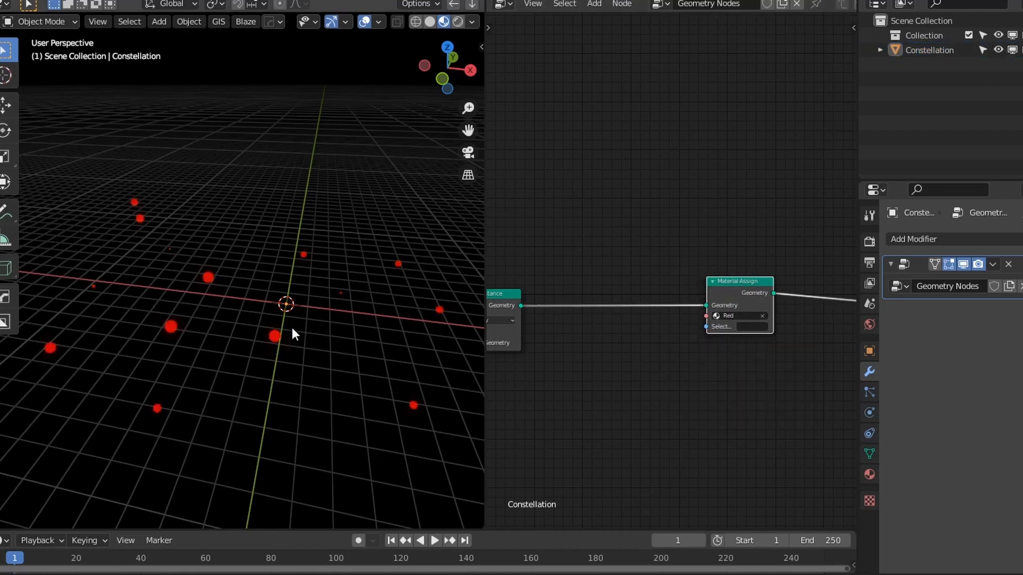
# - Lower the Bloom threshold to 0.328 in the Eevee render settings and check the stars' glow
pyautogui.moveTo(293, 331); pyautogui.dragTo(322, 358, button='middle')
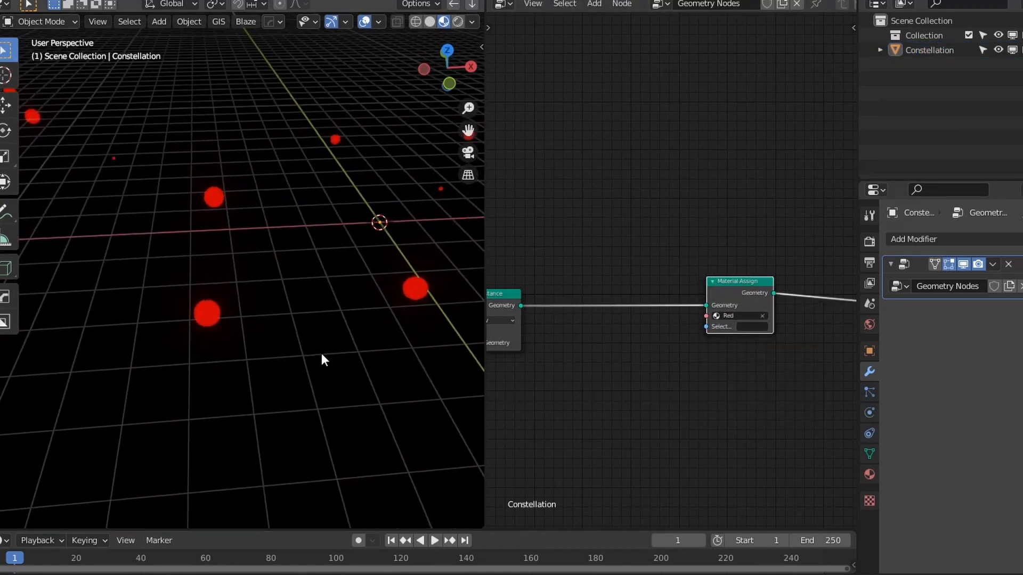
pyautogui.click(870, 241)
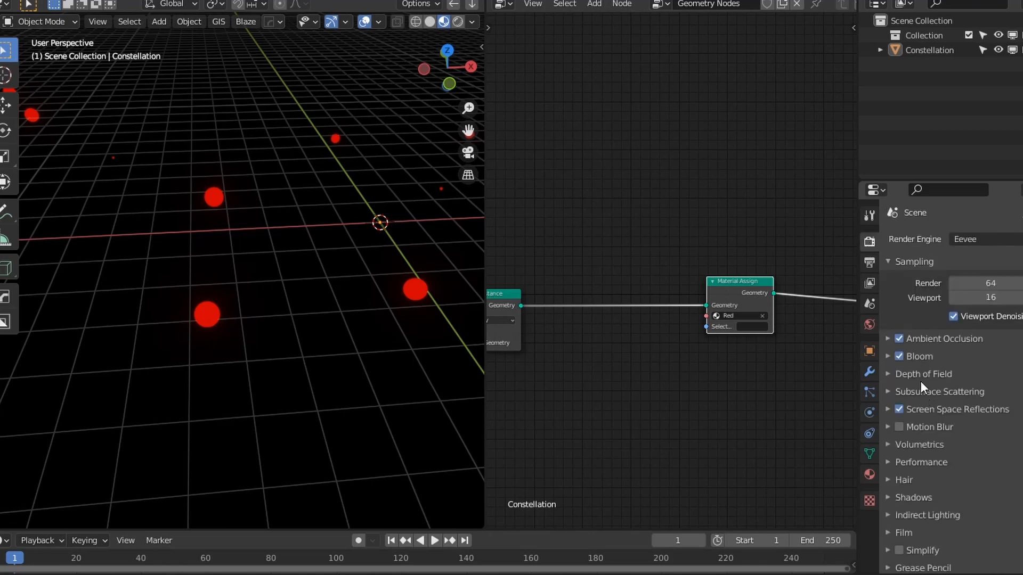
pyautogui.click(920, 356)
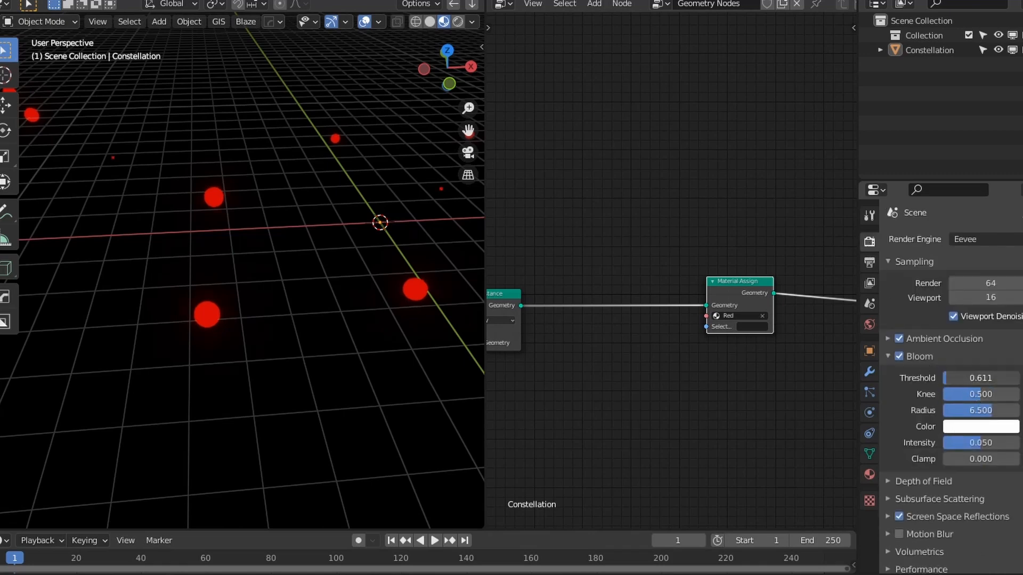
pyautogui.moveTo(292, 323)
pyautogui.mouseDown(button='middle')
pyautogui.moveTo(283, 357)
pyautogui.moveTo(378, 382)
pyautogui.moveTo(293, 303)
pyautogui.mouseUp(button='middle')
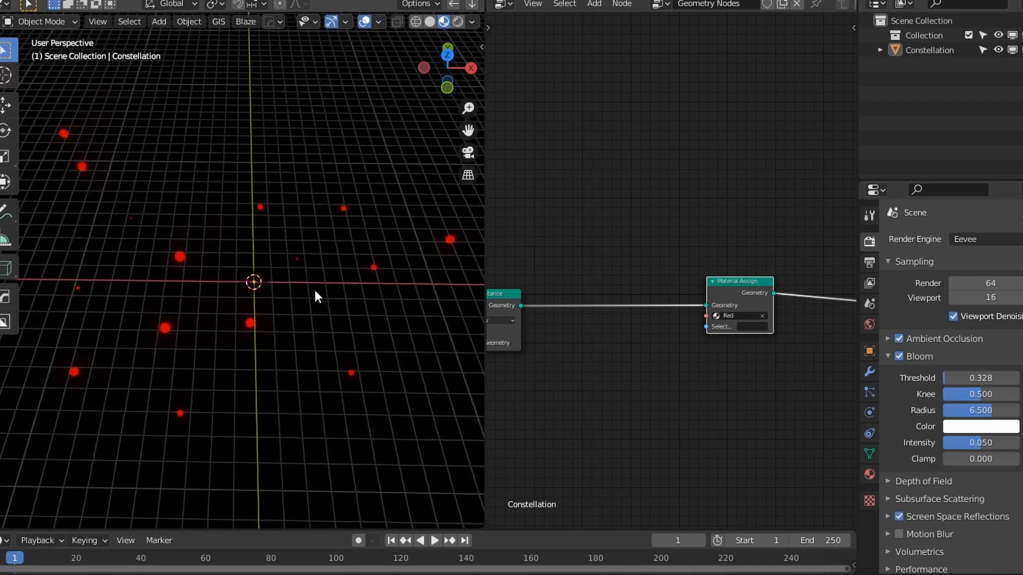
# - Move the UV Sphere node directly beneath the Point Scale node
pyautogui.press('Home')
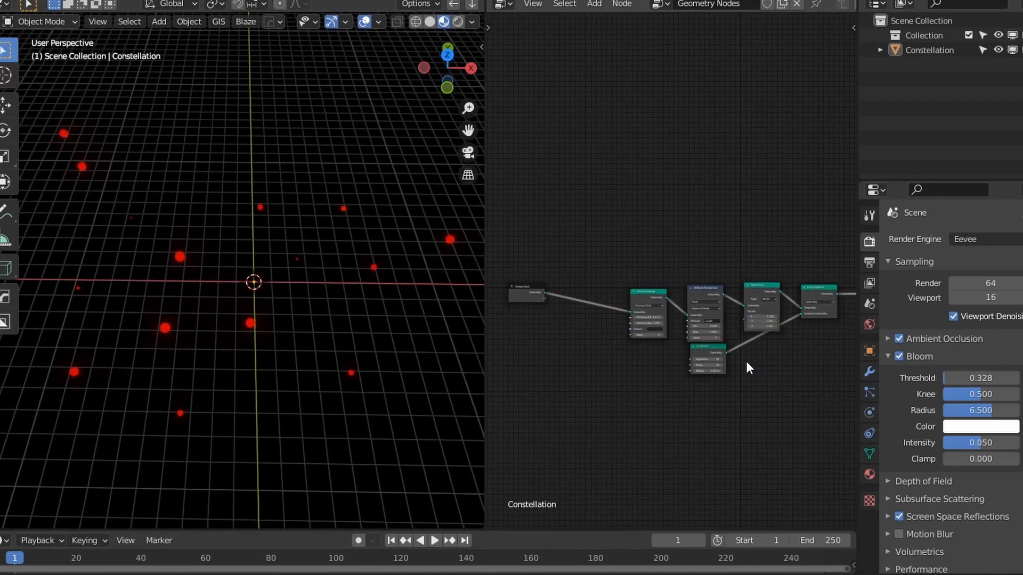
pyautogui.moveTo(588, 378); pyautogui.dragTo(643, 384, button='middle')
pyautogui.scroll(4, 643, 384)
pyautogui.moveTo(750, 393); pyautogui.dragTo(557, 335, button='middle')
pyautogui.scroll(1, 558, 336)
pyautogui.moveTo(589, 331); pyautogui.dragTo(674, 324)
pyautogui.scroll(-2, 528, 411)
pyautogui.moveTo(527, 411); pyautogui.dragTo(654, 367, button='middle')
pyautogui.scroll(2, 672, 273)
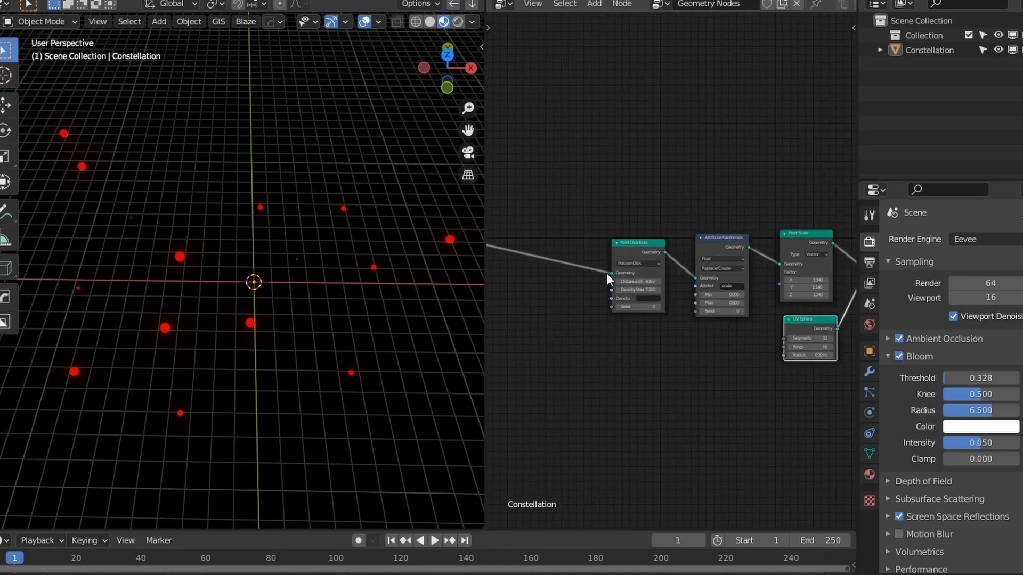
# - Reposition the Point Distribute and Group Input nodes to tidy the start of the node tree
pyautogui.moveTo(632, 241); pyautogui.dragTo(602, 235)
pyautogui.moveTo(306, 306); pyautogui.dragTo(113, 333, button='middle')
pyautogui.moveTo(368, 350); pyautogui.dragTo(404, 341, button='middle')
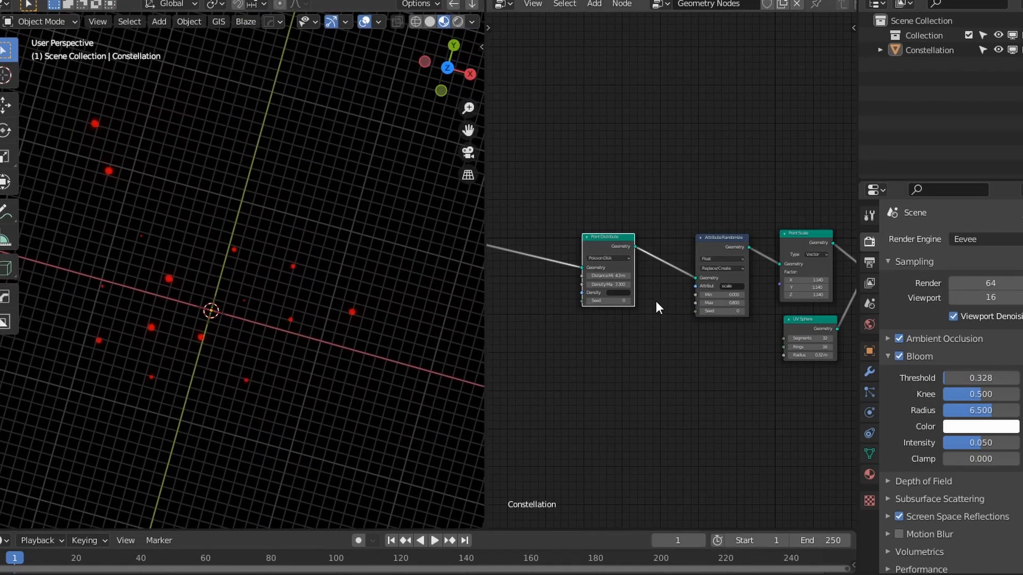
pyautogui.press('Home')
pyautogui.moveTo(536, 292); pyautogui.dragTo(532, 310)
# - Duplicate the Point Distribute node above the original and feed both from Group Input through a shared reroute point
pyautogui.click(671, 296)
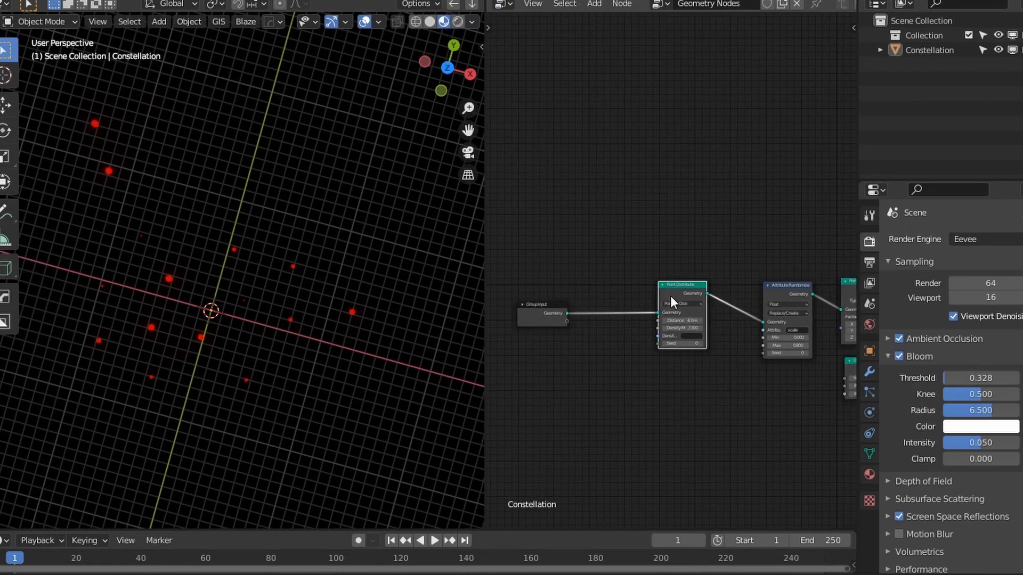
pyautogui.hotkey('shift', 'd')
pyautogui.click(669, 215)
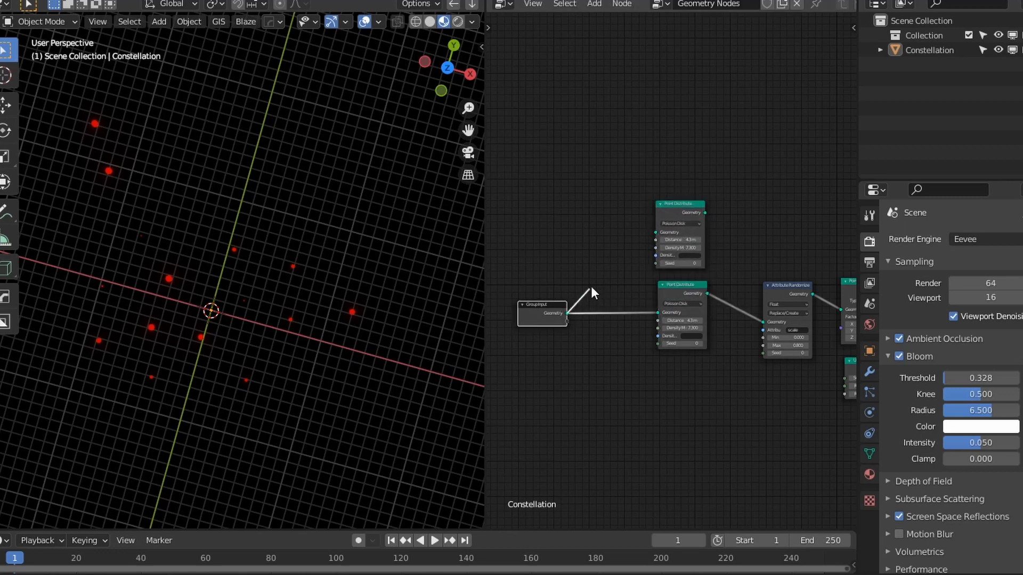
pyautogui.keyDown('shift'); pyautogui.moveTo(614, 260); pyautogui.dragTo(613, 362, button='right'); pyautogui.keyUp('shift')
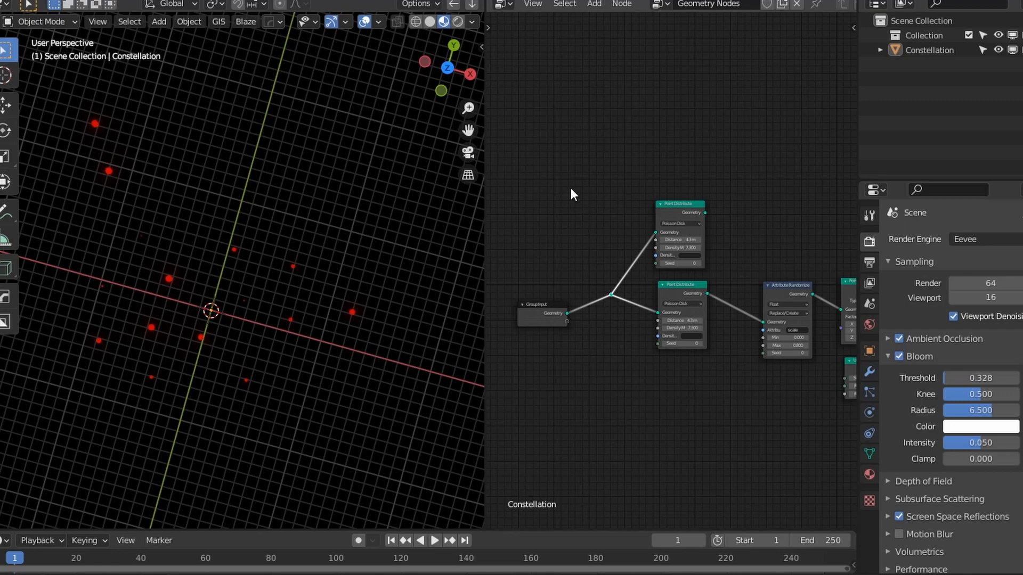
pyautogui.moveTo(569, 170)
pyautogui.keyDown('shift'); pyautogui.mouseDown(button='right')
pyautogui.moveTo(586, 215)
pyautogui.moveTo(554, 271)
pyautogui.mouseUp(button='right'); pyautogui.keyUp('shift')
# - Search the add-on preferences for "node wran" to check whether Node Wrangler is enabled, and close the preferences
pyautogui.click(40, 0)
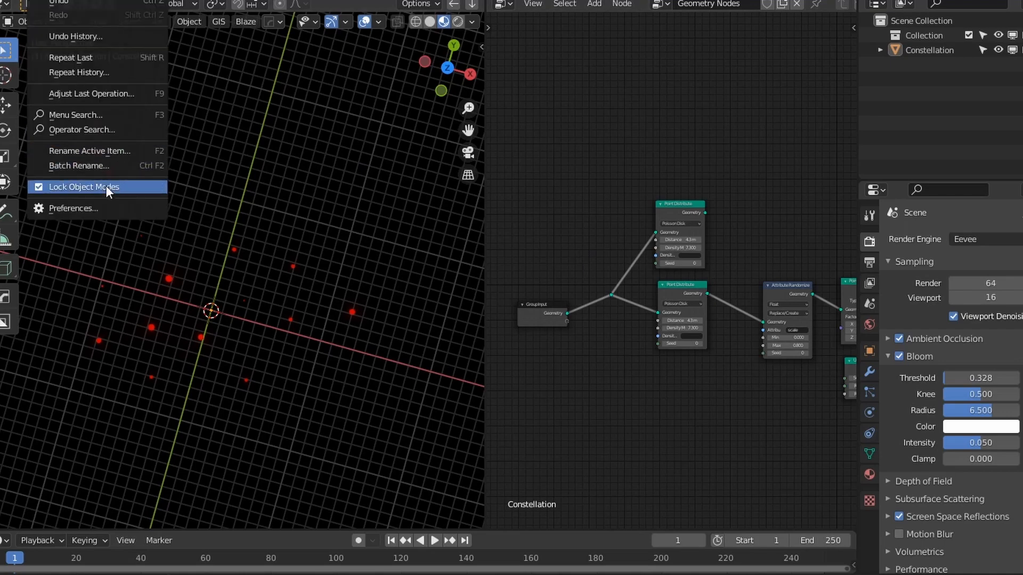
pyautogui.click(105, 205)
pyautogui.click(43, 132)
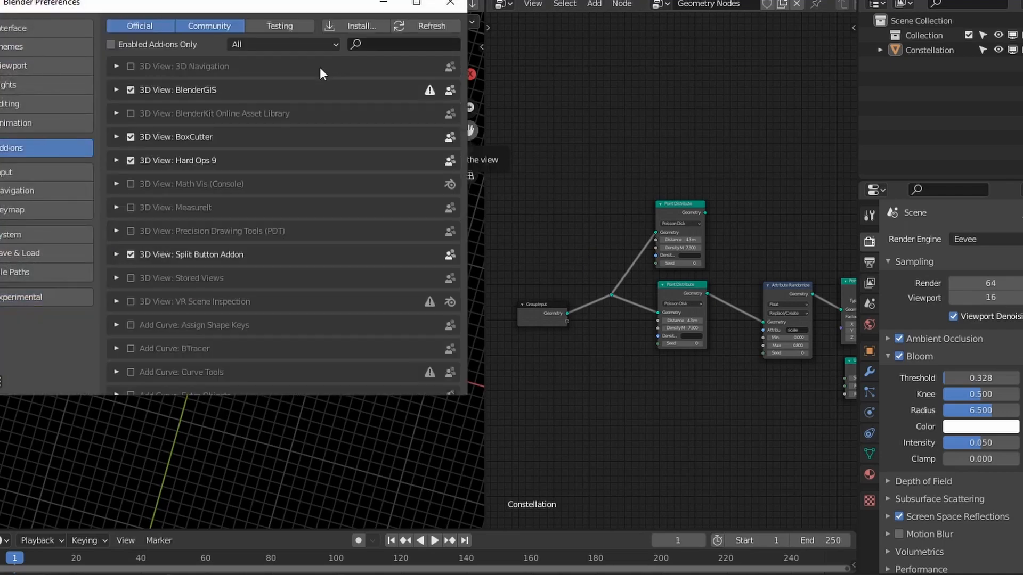
pyautogui.click(401, 55)
pyautogui.write('node wran')
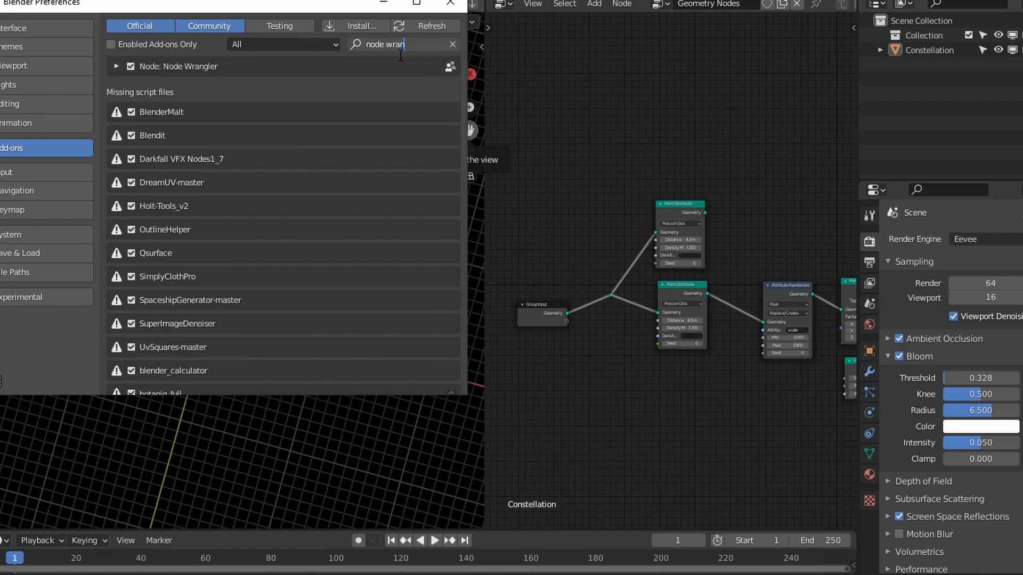
pyautogui.click(457, 9)
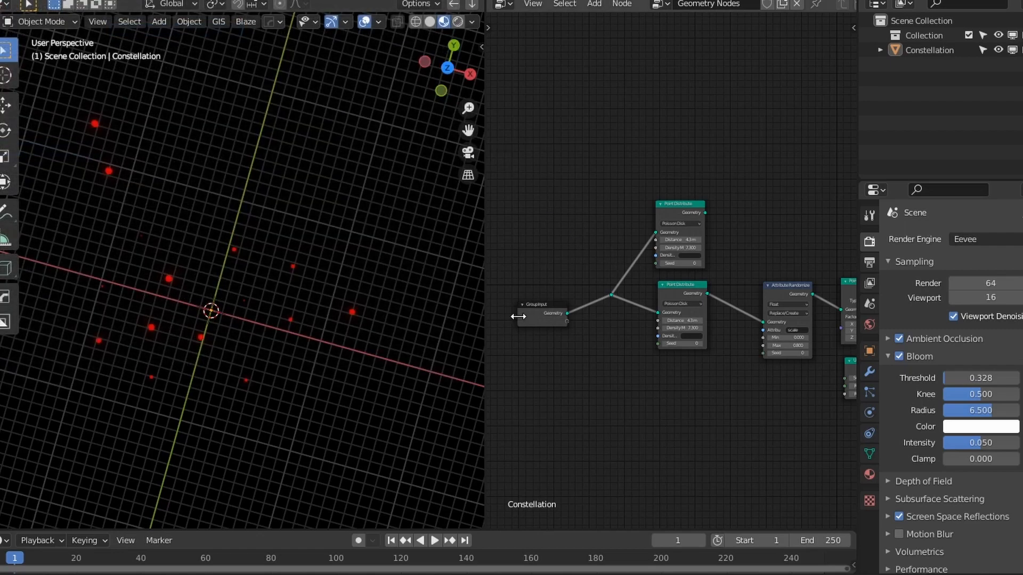
# - Move the Group Input node further from the reroute point and raise the duplicated Point Distribute node slightly
pyautogui.moveTo(535, 312); pyautogui.dragTo(510, 289)
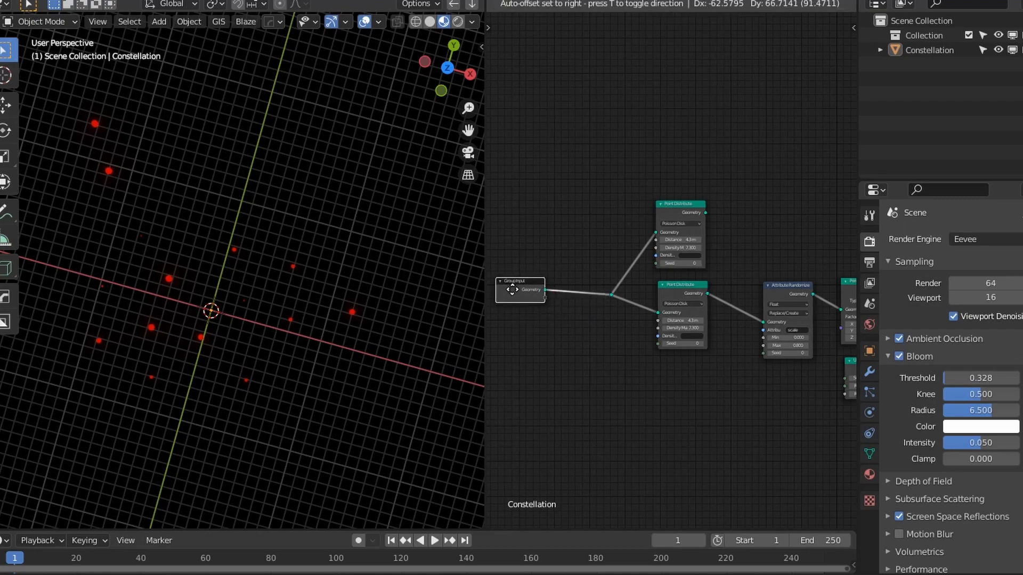
pyautogui.moveTo(756, 316); pyautogui.dragTo(730, 317, button='middle')
pyautogui.click(647, 222)
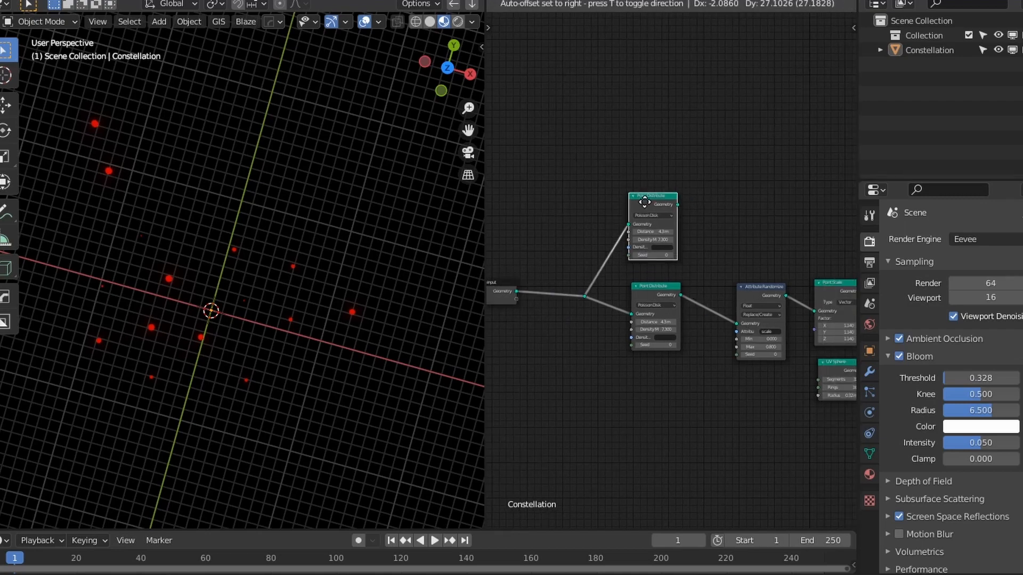
# - Mute the original star branch, from Point Distribute to Point Instance including UV Sphere, and switch the viewport to solid shading
pyautogui.press('Home')
pyautogui.moveTo(689, 352); pyautogui.dragTo(527, 269)
pyautogui.press('m')
pyautogui.press('z')
pyautogui.click(367, 282)
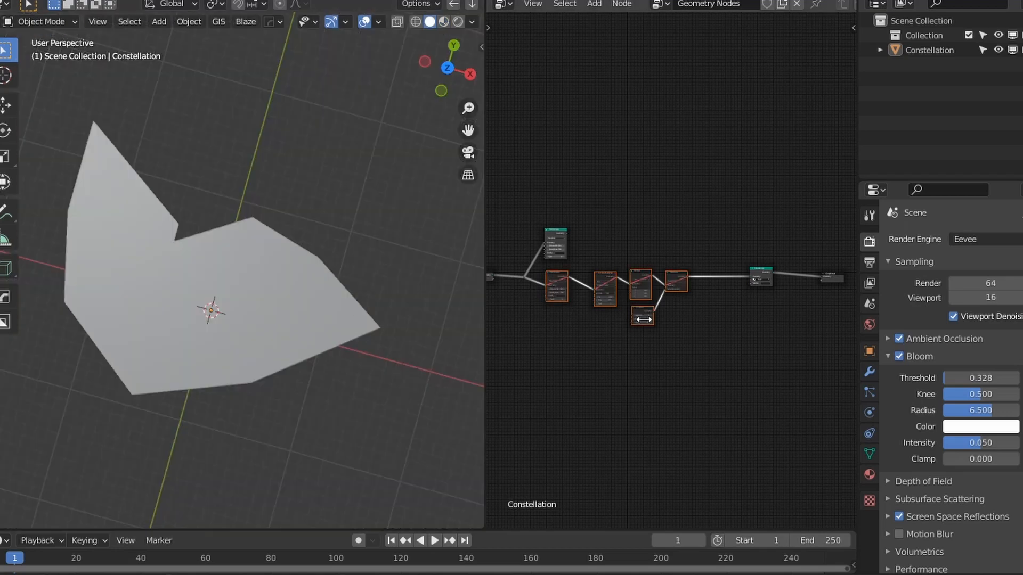
# - Connect the upper Point Distribute node's geometry directly to Group Output
pyautogui.scroll(4, 772, 339)
pyautogui.scroll(-1, 583, 327)
pyautogui.moveTo(589, 320); pyautogui.dragTo(640, 338, button='middle')
pyautogui.scroll(-3, 594, 268)
pyautogui.moveTo(595, 268); pyautogui.dragTo(537, 299, button='middle')
pyautogui.scroll(1, 571, 283)
pyautogui.moveTo(541, 299); pyautogui.dragTo(797, 350)
pyautogui.moveTo(639, 385); pyautogui.dragTo(741, 362, button='middle')
pyautogui.scroll(2, 741, 362)
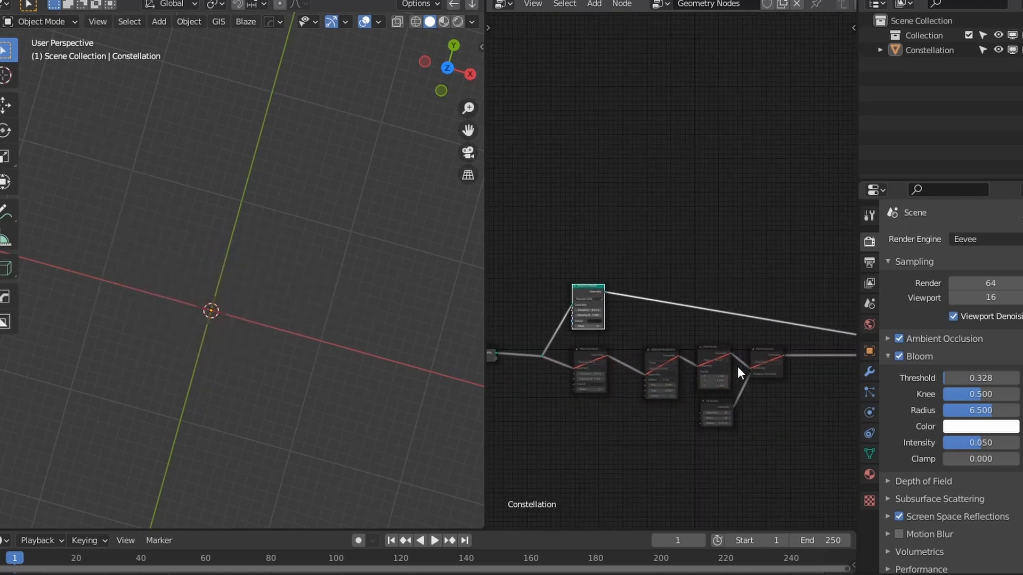
# - Examine the upper branch's distributed points from several angles alongside its Point Distribute settings
pyautogui.moveTo(255, 346); pyautogui.dragTo(334, 338, button='middle')
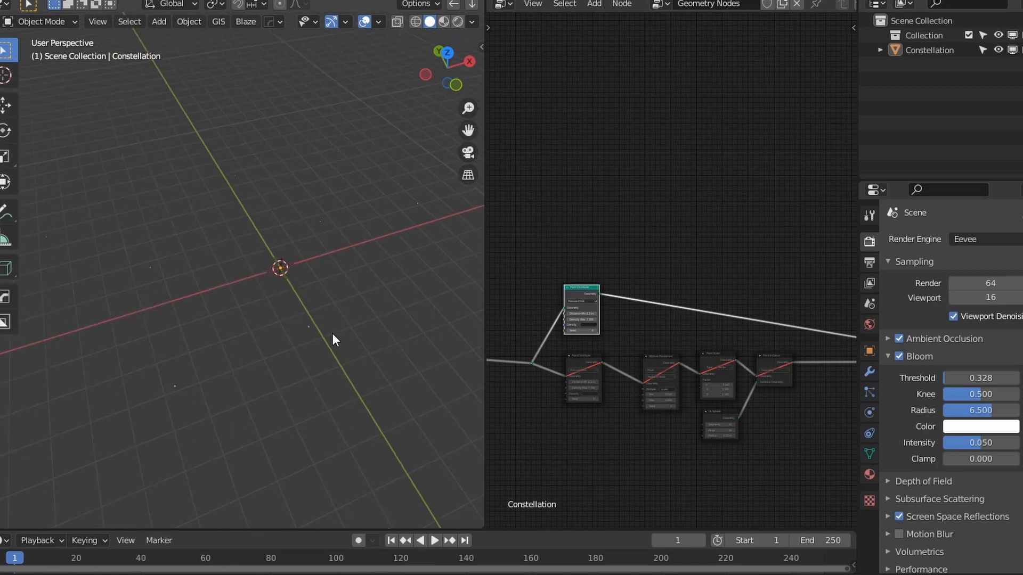
pyautogui.moveTo(577, 294); pyautogui.dragTo(581, 284)
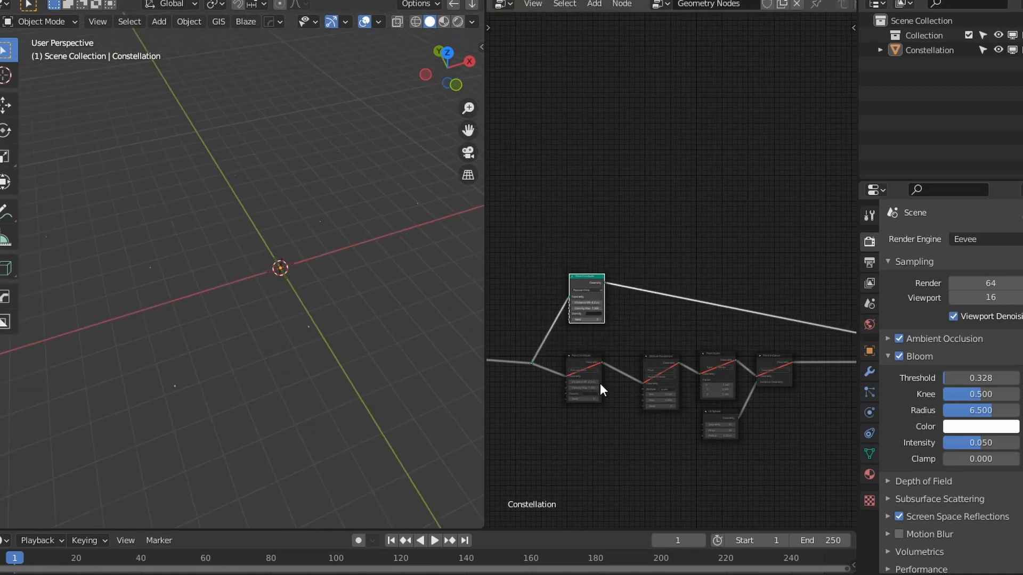
pyautogui.scroll(3, 589, 344)
pyautogui.moveTo(589, 343); pyautogui.dragTo(659, 343, button='middle')
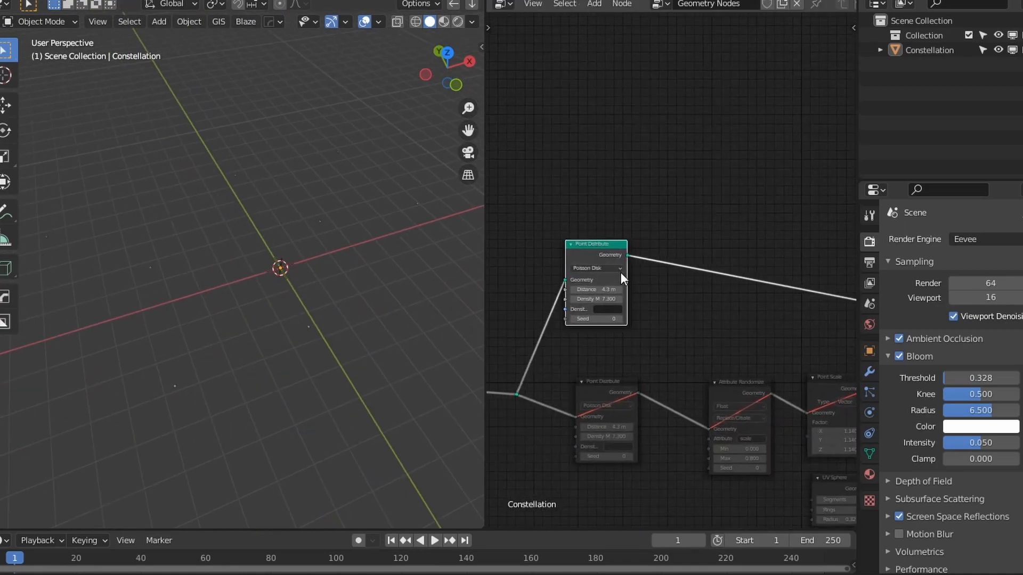
pyautogui.scroll(-1, 621, 273)
pyautogui.moveTo(224, 307); pyautogui.dragTo(285, 318, button='middle')
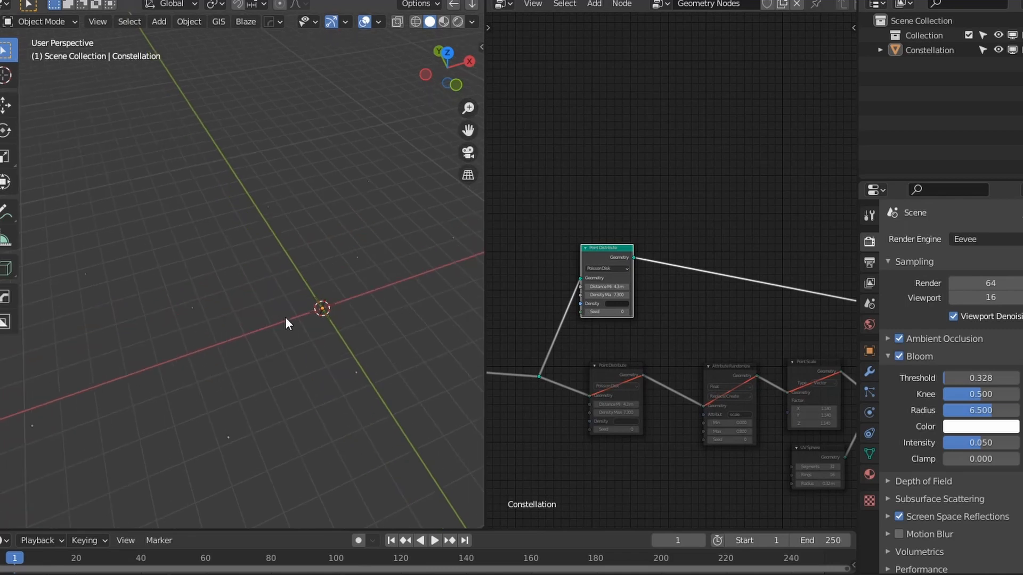
pyautogui.moveTo(171, 379)
pyautogui.mouseDown(button='middle')
pyautogui.moveTo(169, 399)
pyautogui.moveTo(169, 380)
pyautogui.mouseUp(button='middle')
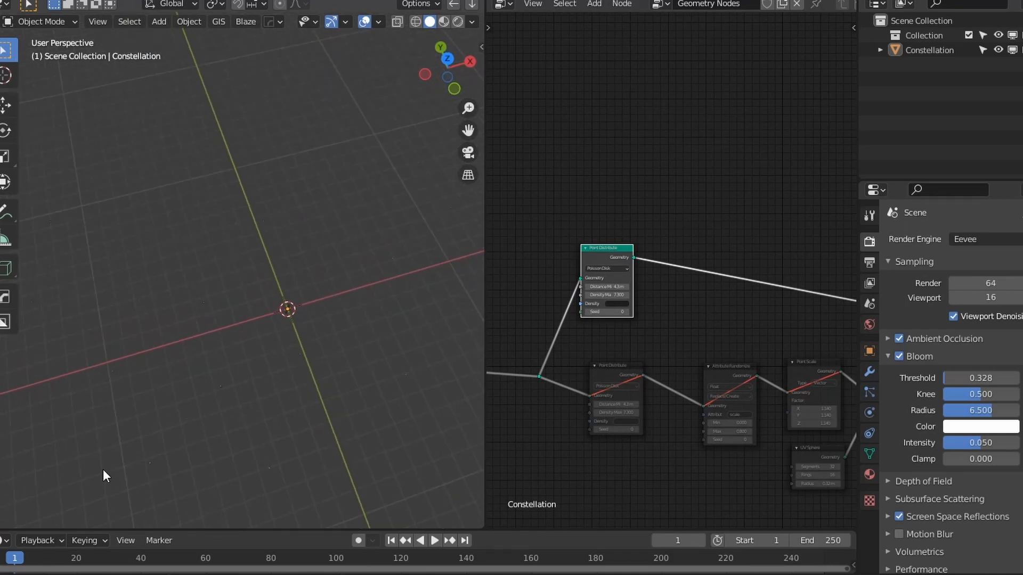
pyautogui.moveTo(628, 382); pyautogui.dragTo(679, 355, button='middle')
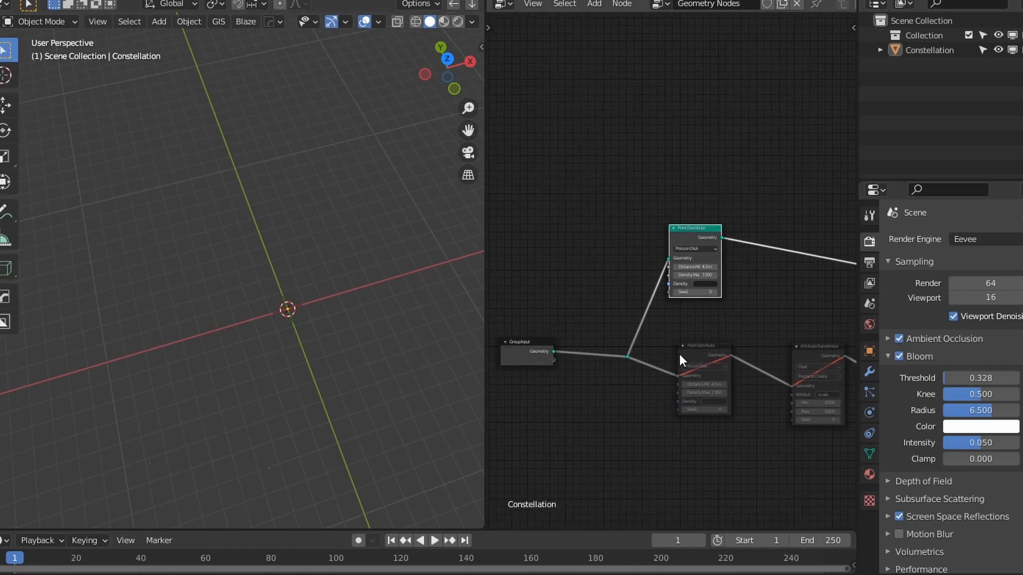
pyautogui.scroll(1, 713, 330)
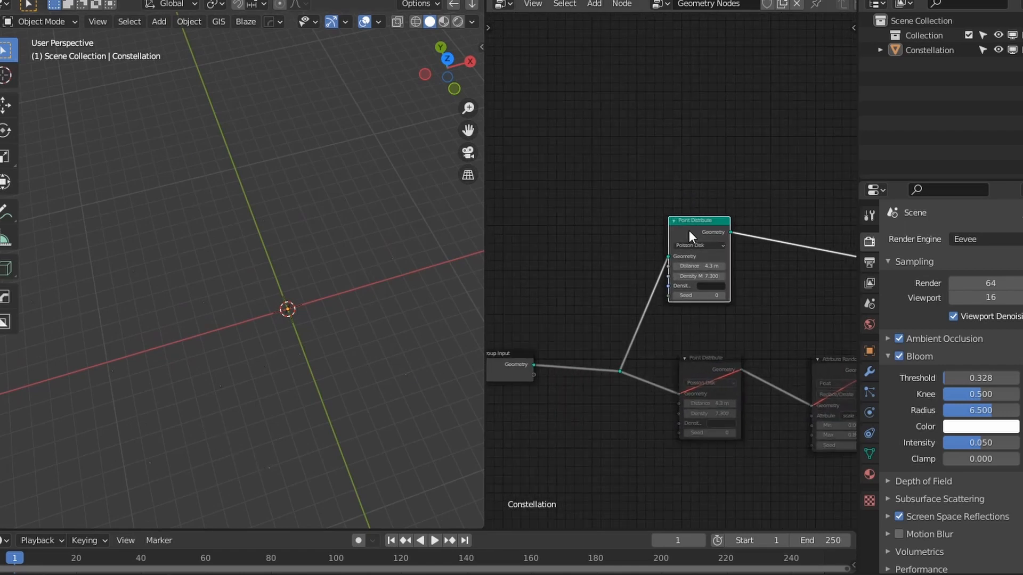
# - Replace the upper Point Distribute node with a Mesh to Curve node fed from the shared reroute point
pyautogui.hotkey('ctrl', 'x')
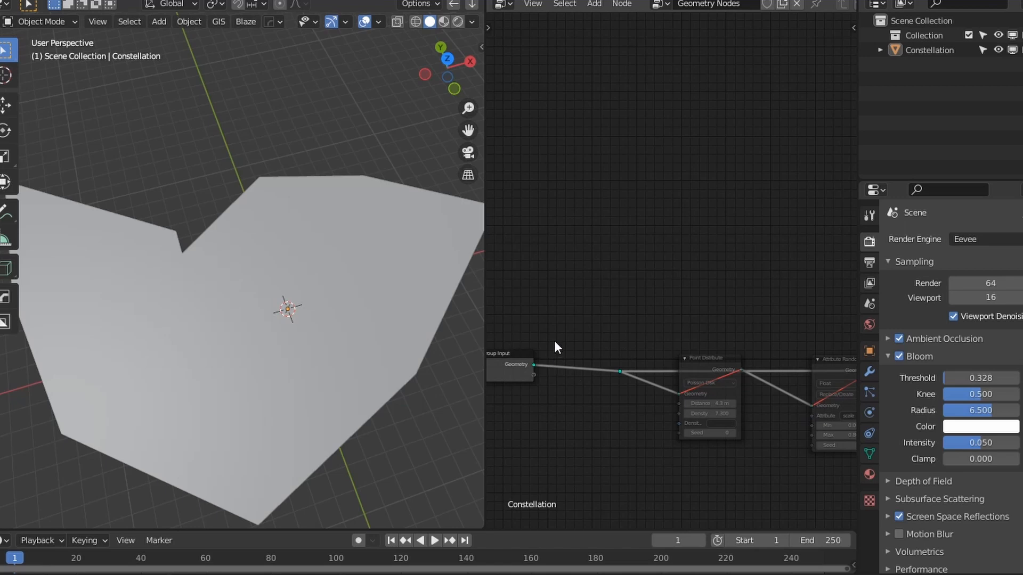
pyautogui.hotkey('shift', 'a')
pyautogui.moveTo(624, 239)
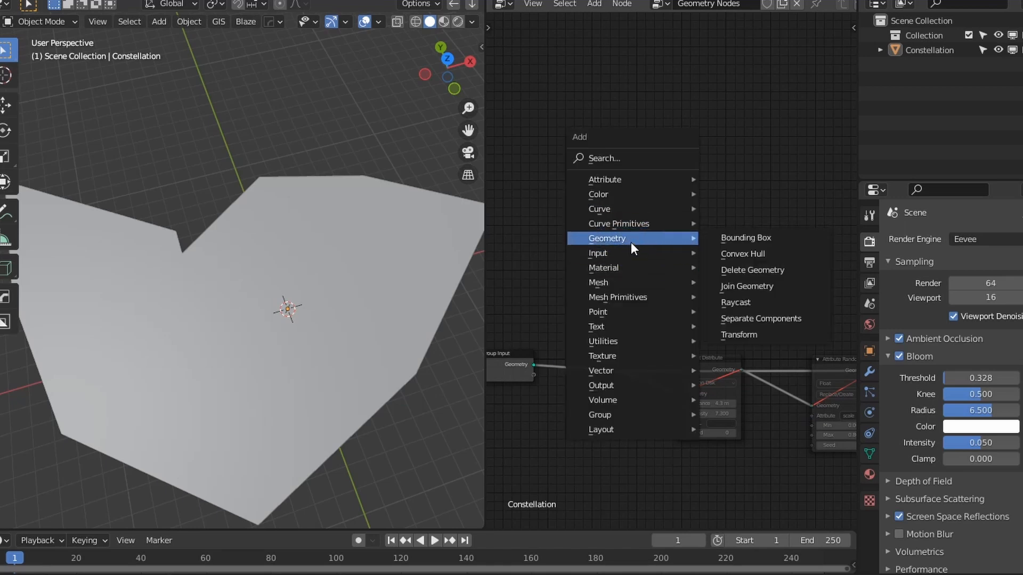
pyautogui.moveTo(618, 208)
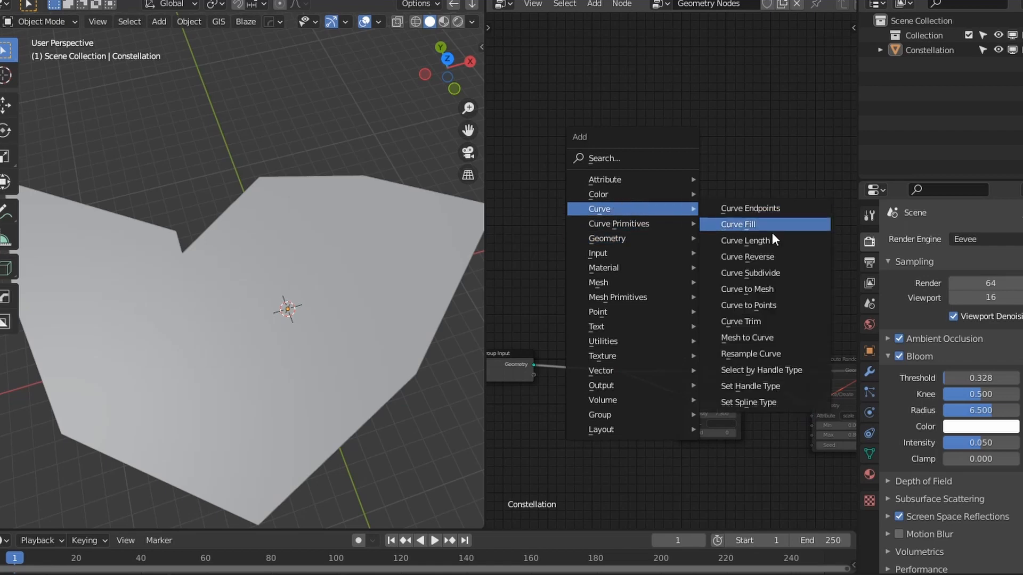
pyautogui.click(747, 337)
pyautogui.click(628, 236)
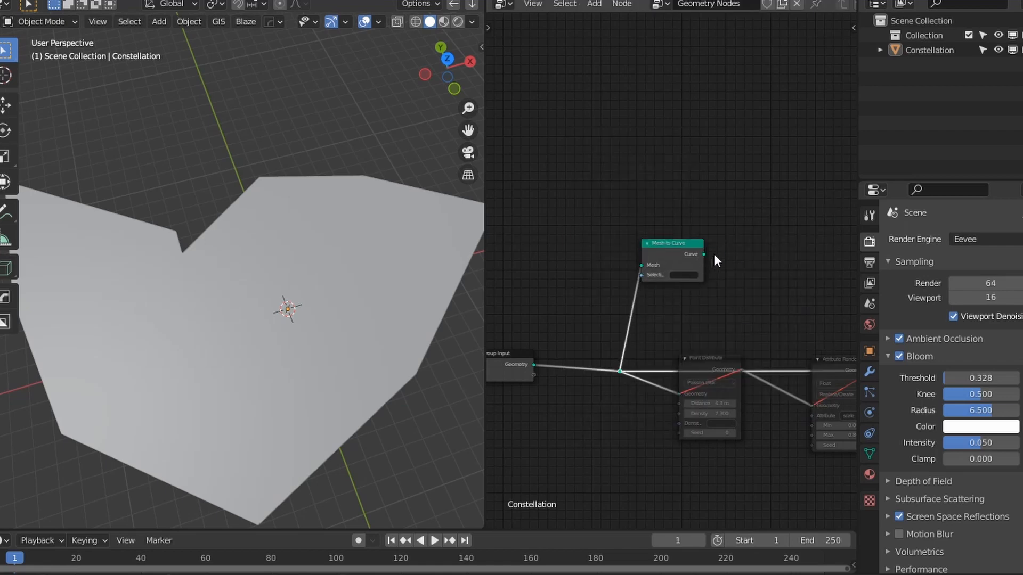
# - Add a Curve to Mesh node and feed it from the Mesh to Curve node
pyautogui.hotkey('shift', 'a')
pyautogui.press('Escape')
pyautogui.hotkey('shift', 'a')
pyautogui.moveTo(712, 257)
pyautogui.click(801, 338)
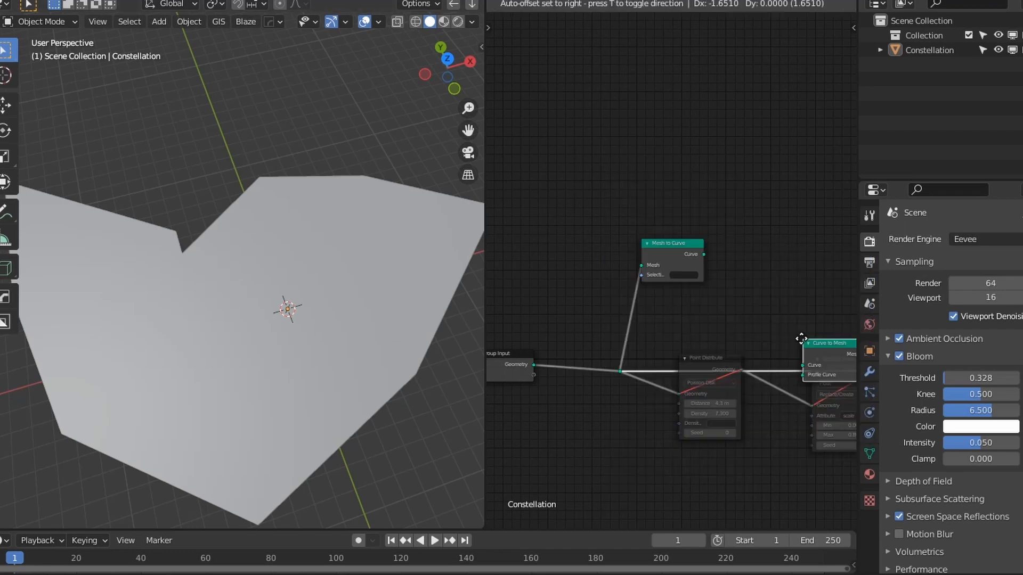
pyautogui.click(717, 231)
pyautogui.moveTo(718, 261); pyautogui.dragTo(759, 258)
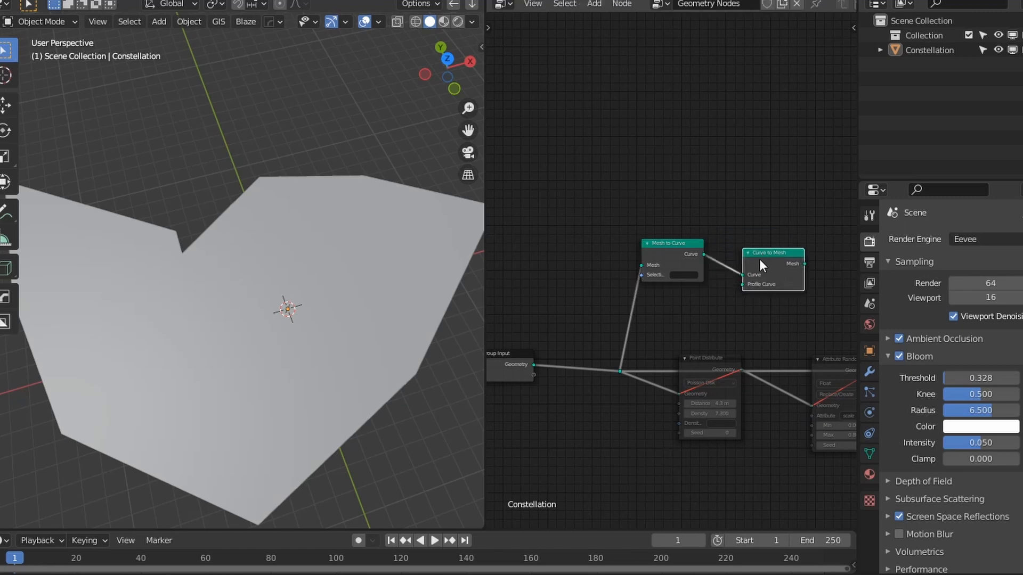
# - Add a Curve Circle node as the profile curve and connect Curve to Mesh to Group Output
pyautogui.hotkey('shift', 'a')
pyautogui.moveTo(727, 270)
pyautogui.click(815, 292)
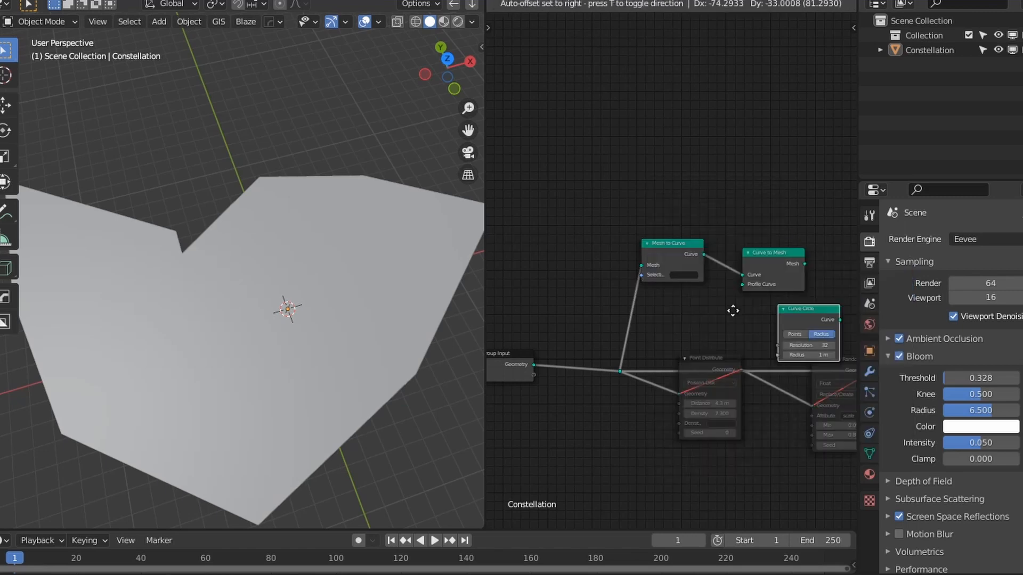
pyautogui.click(692, 315)
pyautogui.press('Home')
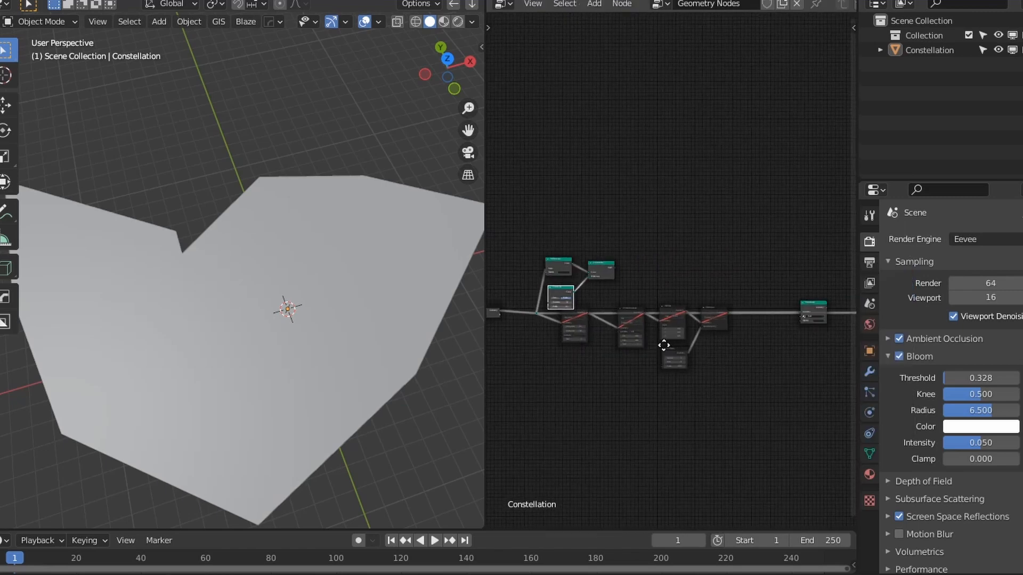
pyautogui.moveTo(676, 312); pyautogui.dragTo(827, 327)
pyautogui.scroll(3, 652, 334)
pyautogui.moveTo(652, 334); pyautogui.dragTo(614, 349, button='middle')
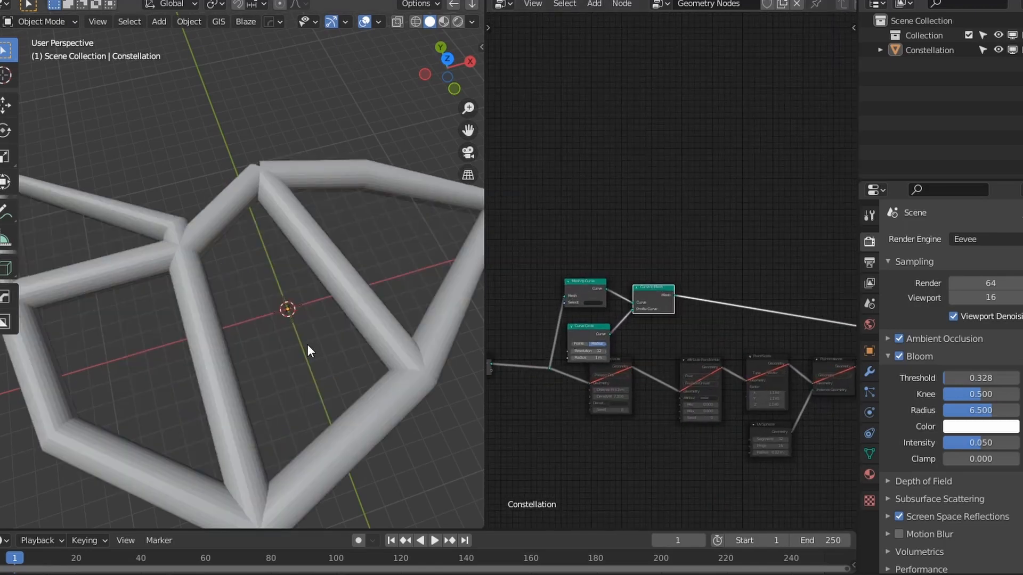
# - Set the Curve Circle radius to 0.12 m and move the node closer beneath Mesh to Curve
pyautogui.scroll(-2, 308, 344)
pyautogui.scroll(2, 597, 357)
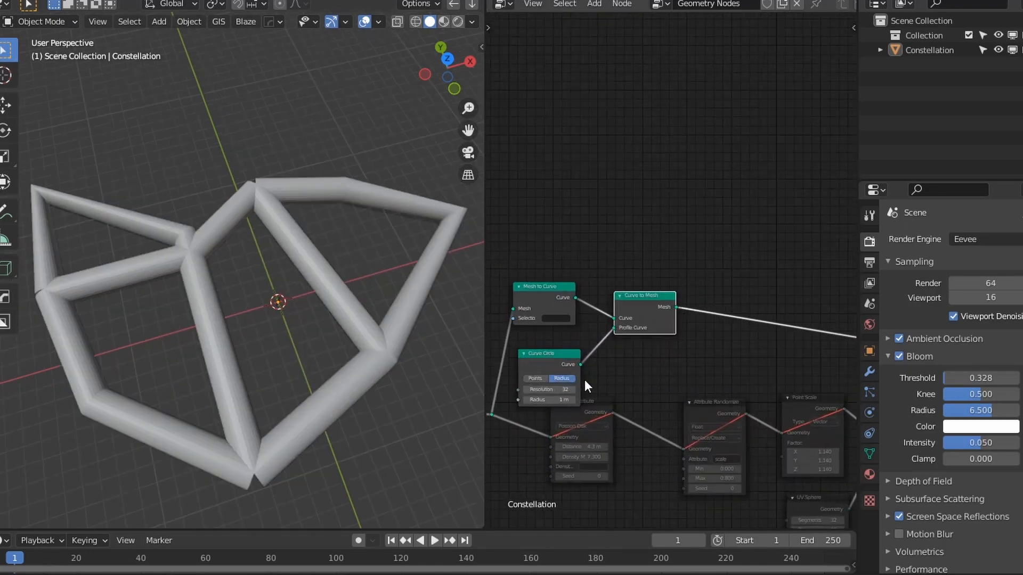
pyautogui.moveTo(557, 402); pyautogui.dragTo(532, 402)
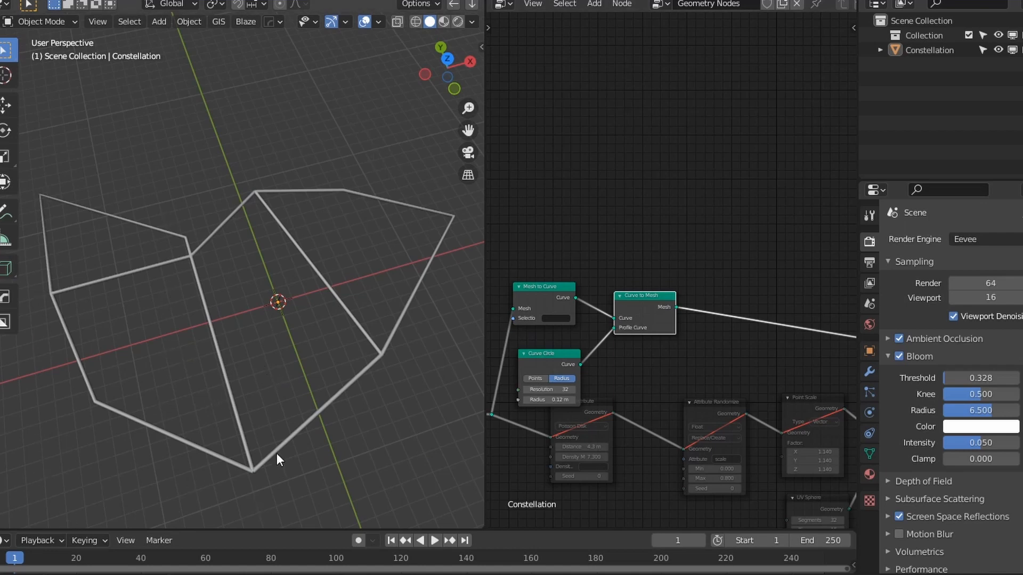
pyautogui.moveTo(574, 388); pyautogui.dragTo(669, 358, button='middle')
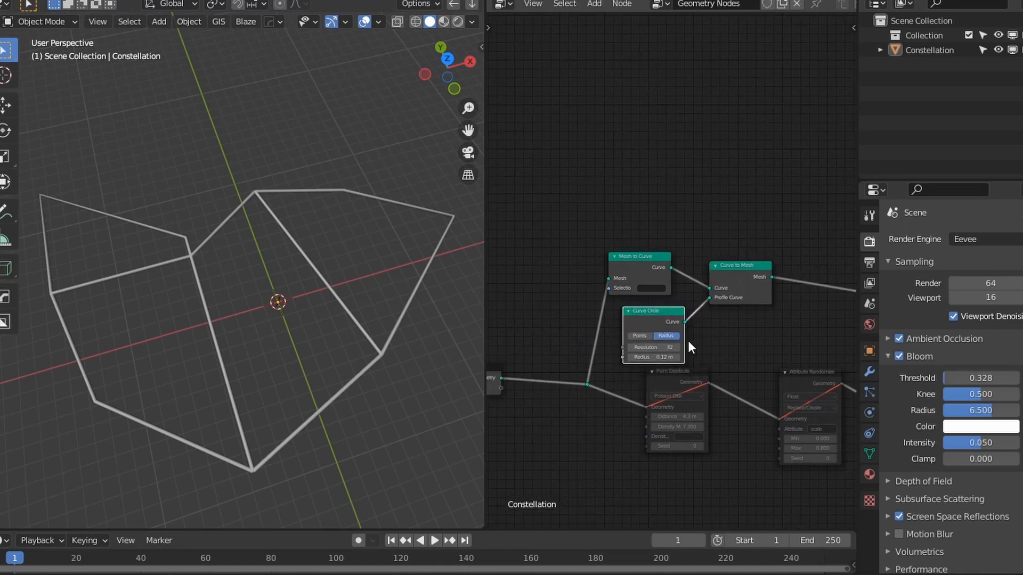
# - Undo the Mesh to Curve, Curve to Mesh and Curve Circle setup
pyautogui.hotkey('ctrl', 'z')
pyautogui.hotkey('ctrl', 'z')
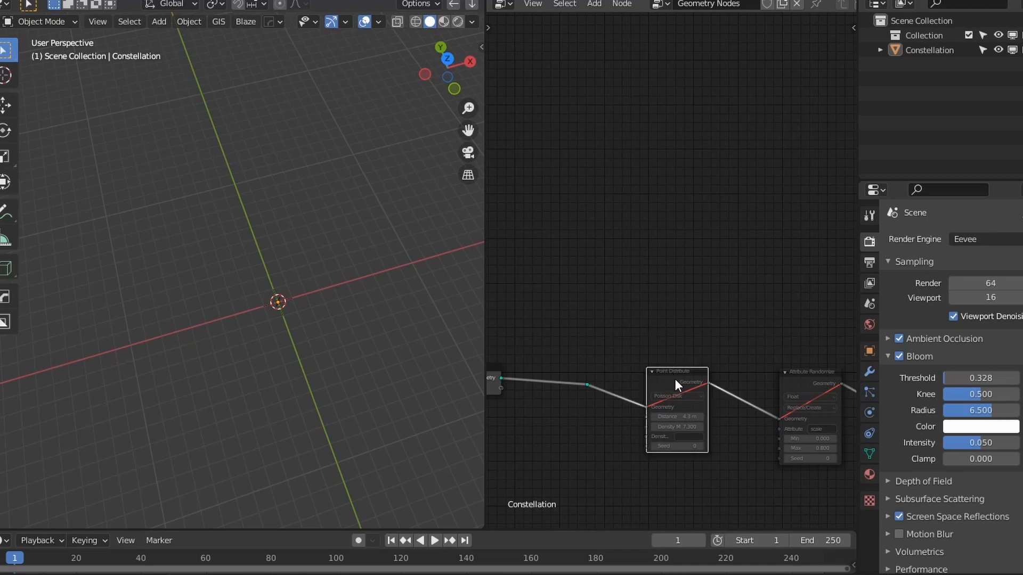
# - Duplicate Point Distribute above the original, keep the original muted, and feed the copy from the shared reroute point
pyautogui.press('m')
pyautogui.hotkey('shift', 'd')
pyautogui.click(672, 319)
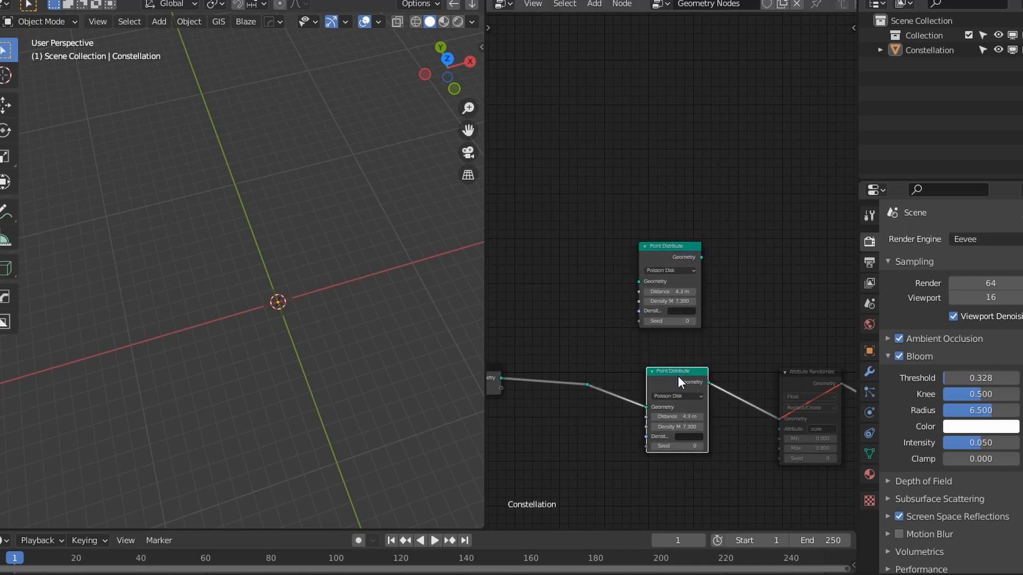
pyautogui.press('m')
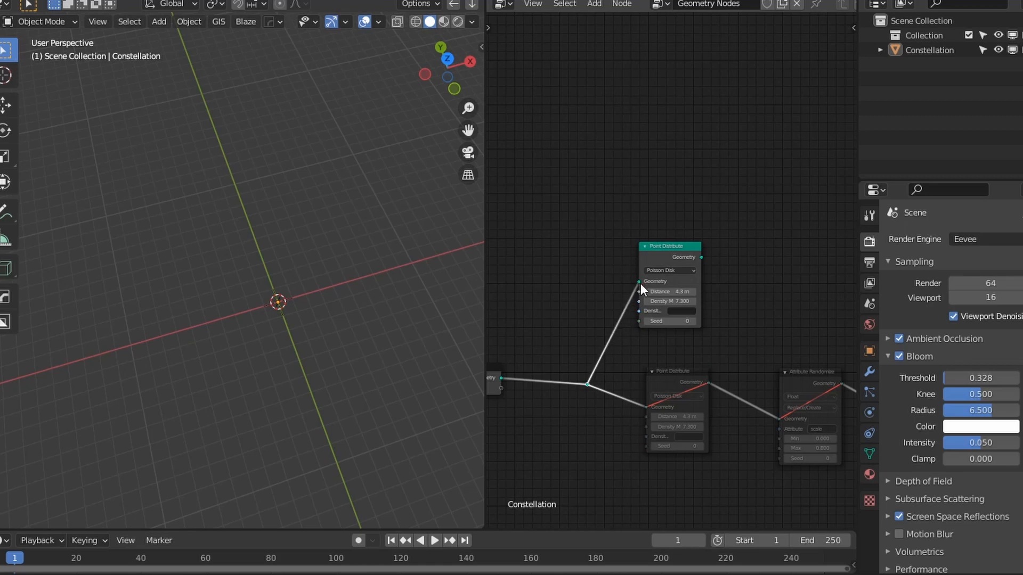
# - Connect the unmuted Point Distribute copy to Group Output to show its points in the viewport
pyautogui.keyDown('shift'); pyautogui.moveTo(270, 350); pyautogui.dragTo(279, 356, button='middle'); pyautogui.keyUp('shift')
pyautogui.scroll(-12, 714, 298)
pyautogui.moveTo(749, 336); pyautogui.dragTo(624, 350, button='middle')
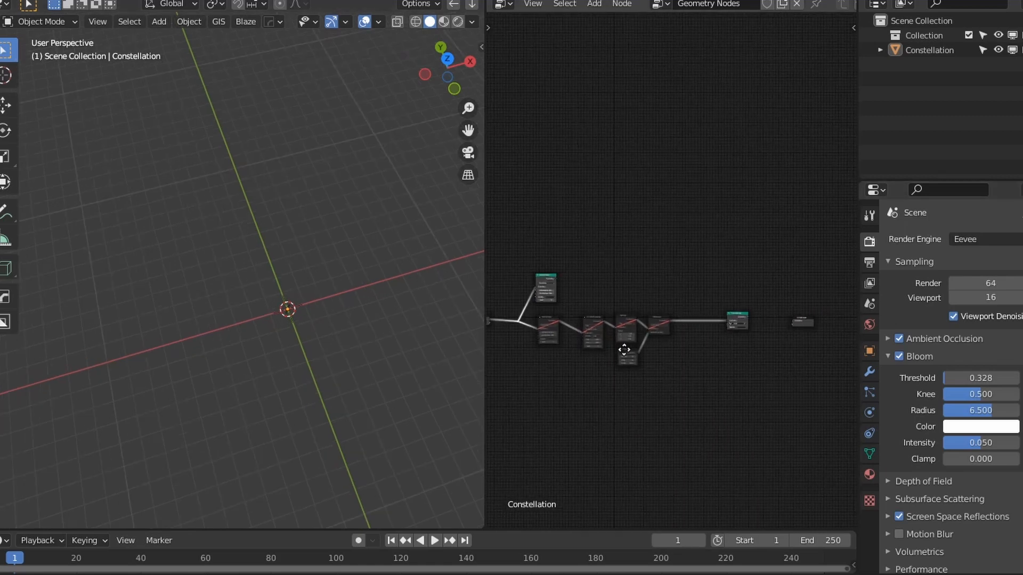
pyautogui.moveTo(555, 278); pyautogui.dragTo(791, 321)
pyautogui.scroll(3, 549, 303)
pyautogui.keyDown('shift'); pyautogui.moveTo(208, 329); pyautogui.dragTo(194, 372, button='middle'); pyautogui.keyUp('shift')
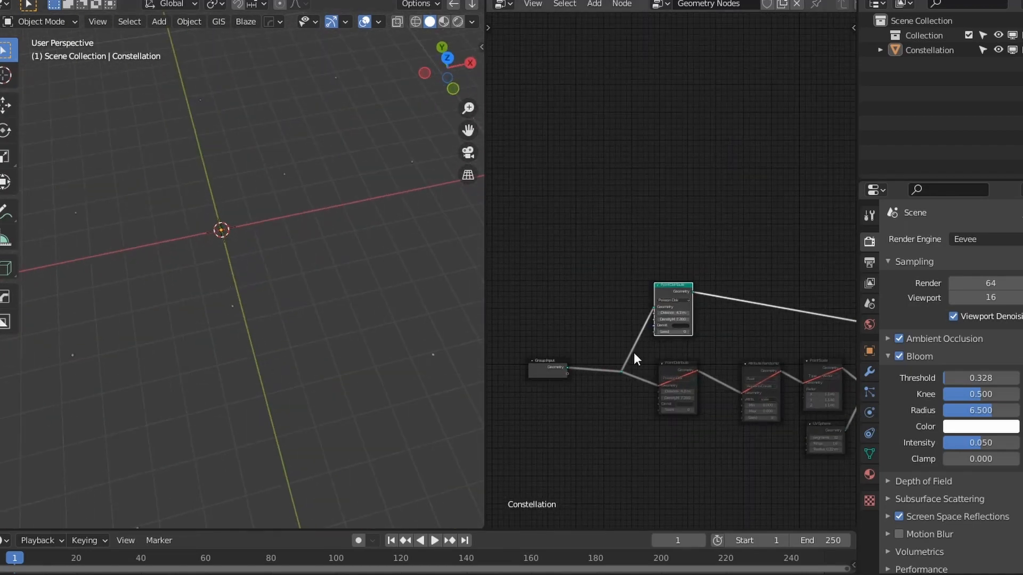
# - Add a Convex Hull node and feed it from the upper Point Distribute node's geometry
pyautogui.scroll(4, 711, 332)
pyautogui.hotkey('shift', 'a')
pyautogui.moveTo(694, 327)
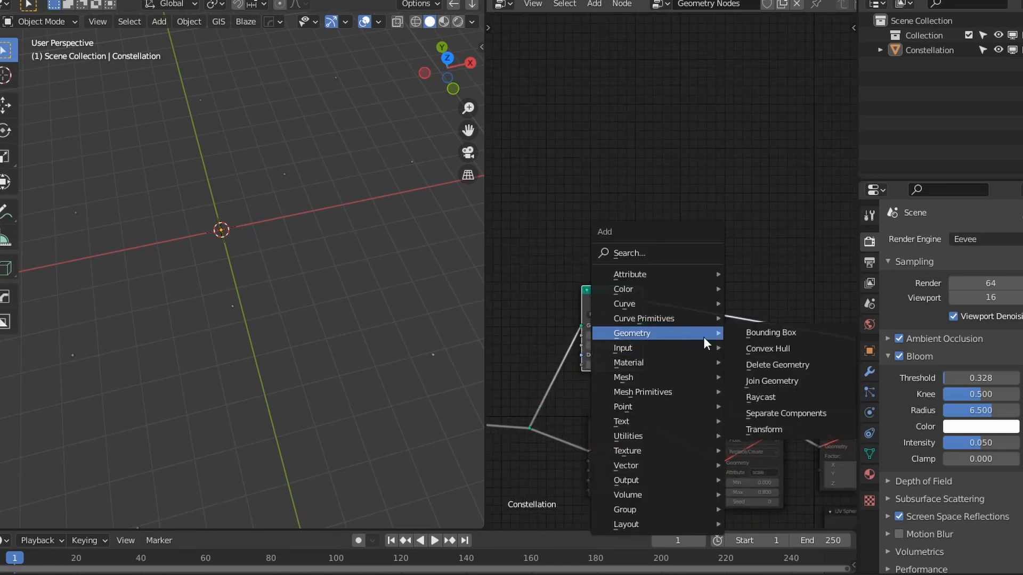
pyautogui.click(762, 349)
pyautogui.click(643, 212)
pyautogui.moveTo(669, 219); pyautogui.dragTo(695, 219)
pyautogui.moveTo(643, 300); pyautogui.dragTo(670, 242)
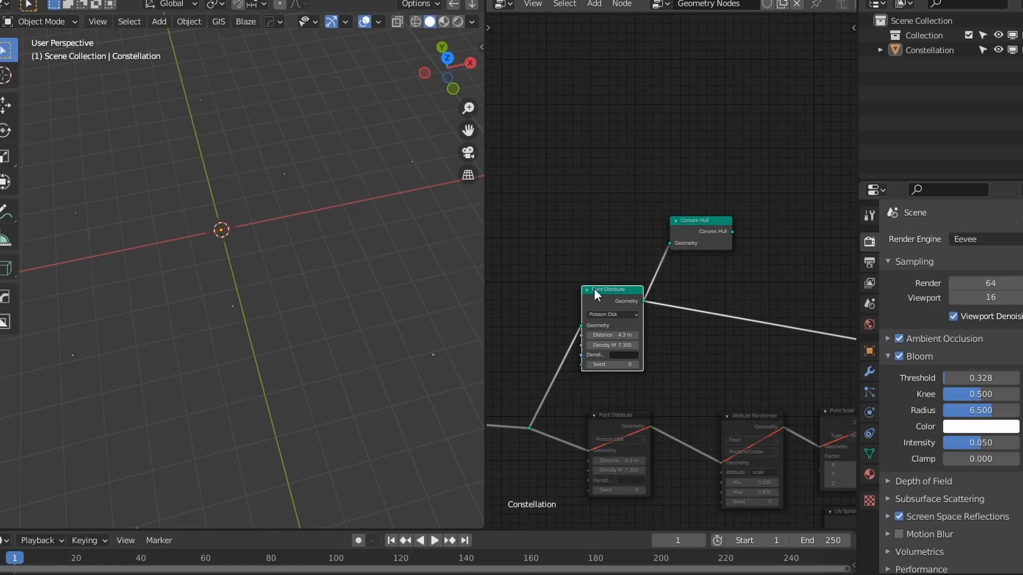
# - Place the Convex Hull node level with the upper Point Distribute node and route its result to the output
pyautogui.moveTo(688, 294); pyautogui.dragTo(578, 307, button='middle')
pyautogui.scroll(-5, 633, 334)
pyautogui.scroll(2, 578, 308)
pyautogui.moveTo(557, 270); pyautogui.dragTo(562, 328)
pyautogui.scroll(-3, 298, 315)
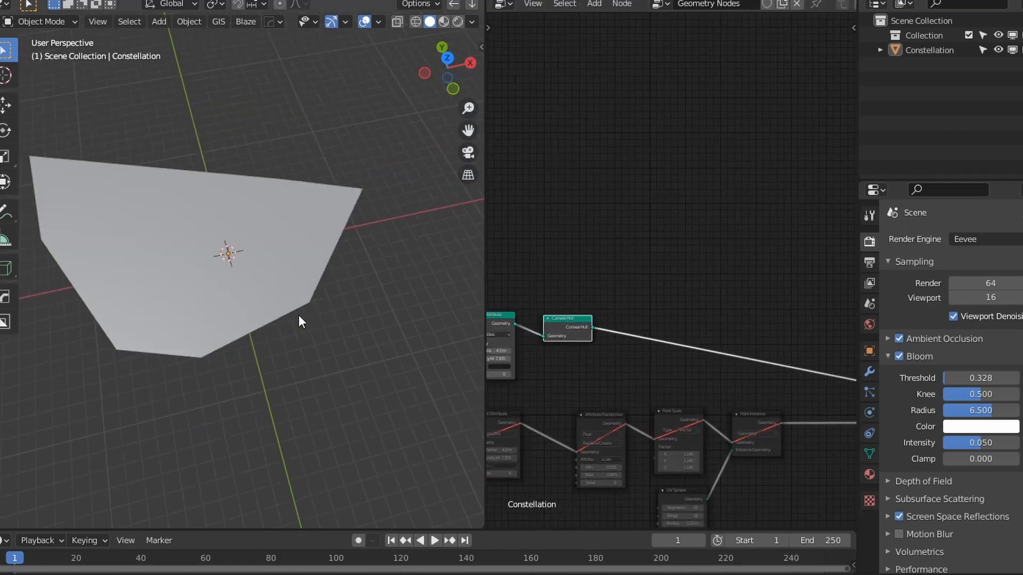
# - Compare the convex hull with the original Constellation mesh by repeatedly switching the Geometry Nodes modifier's viewport display off and on
pyautogui.moveTo(298, 315); pyautogui.dragTo(103, 267, button='middle')
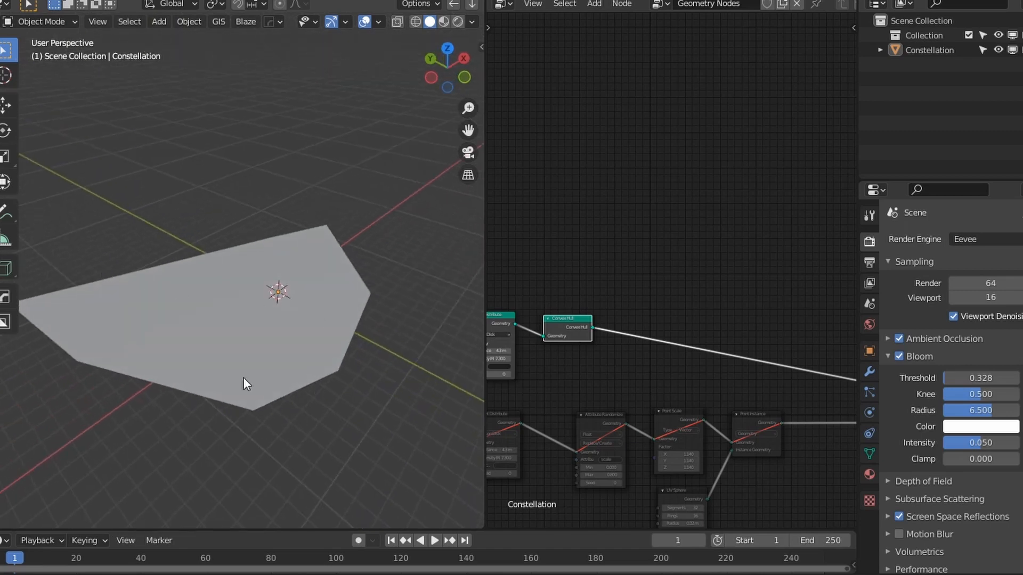
pyautogui.moveTo(260, 296); pyautogui.dragTo(262, 358, button='middle')
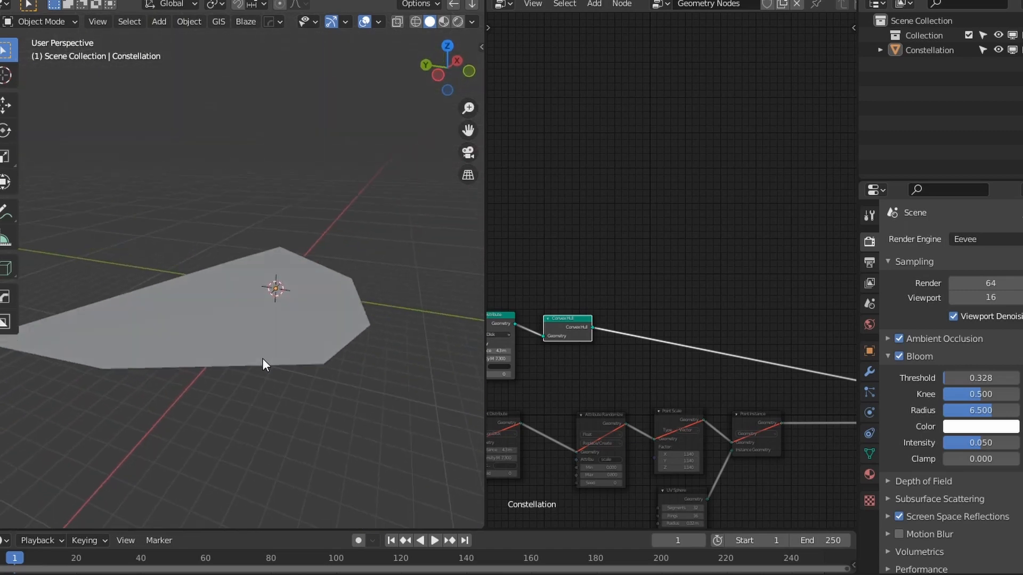
pyautogui.click(869, 372)
pyautogui.click(962, 268)
pyautogui.click(962, 266)
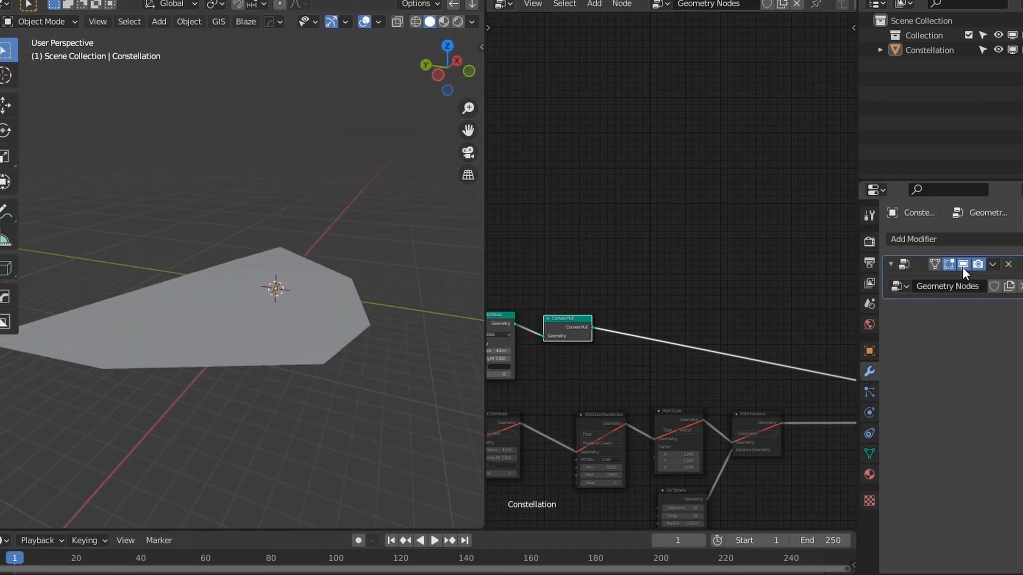
pyautogui.click(962, 267)
pyautogui.click(962, 266)
pyautogui.click(962, 267)
pyautogui.click(962, 267)
pyautogui.click(962, 267)
pyautogui.click(962, 267)
pyautogui.click(962, 268)
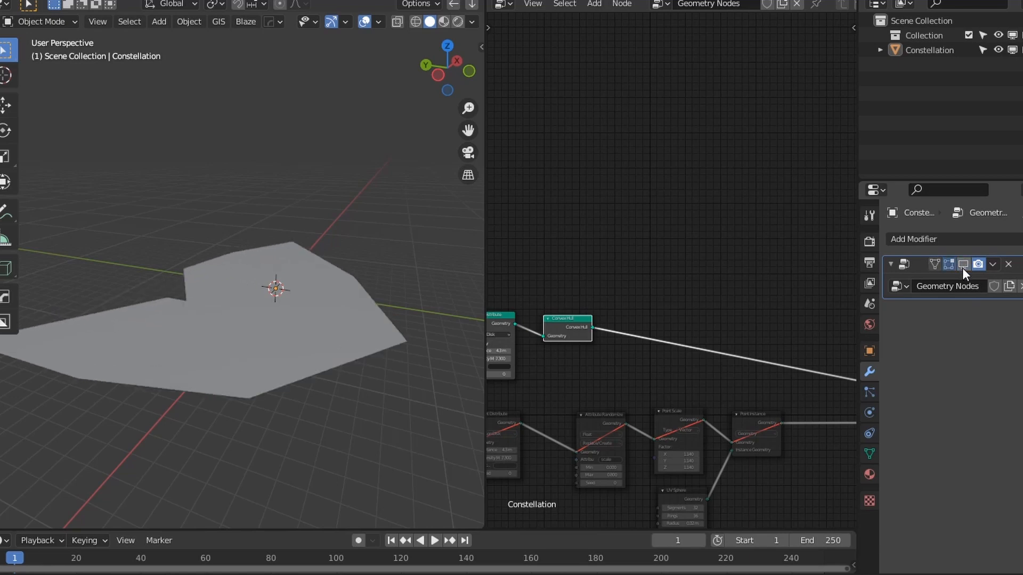
pyautogui.click(962, 267)
pyautogui.click(962, 268)
pyautogui.moveTo(341, 437); pyautogui.dragTo(320, 447, button='middle')
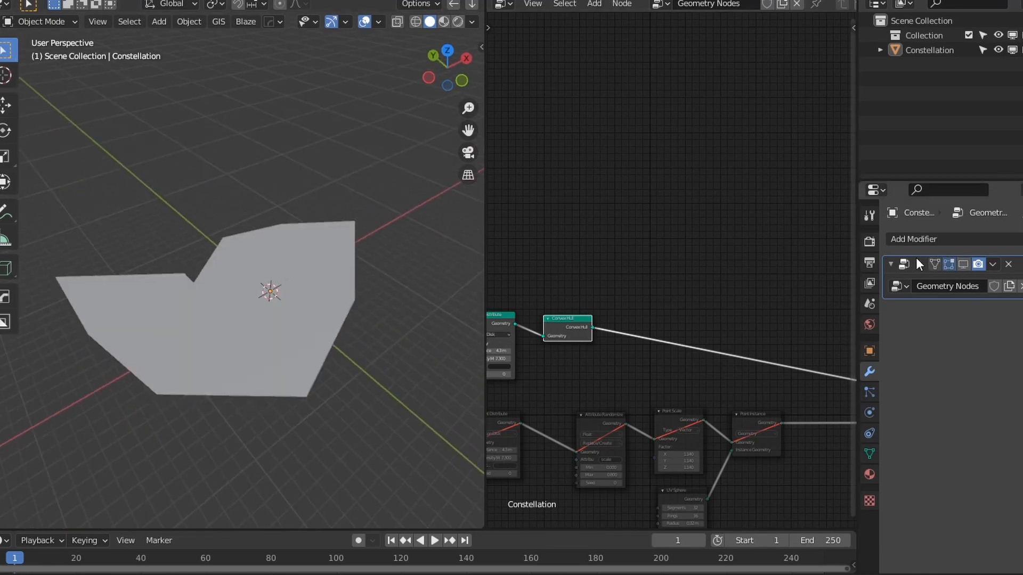
pyautogui.click(962, 267)
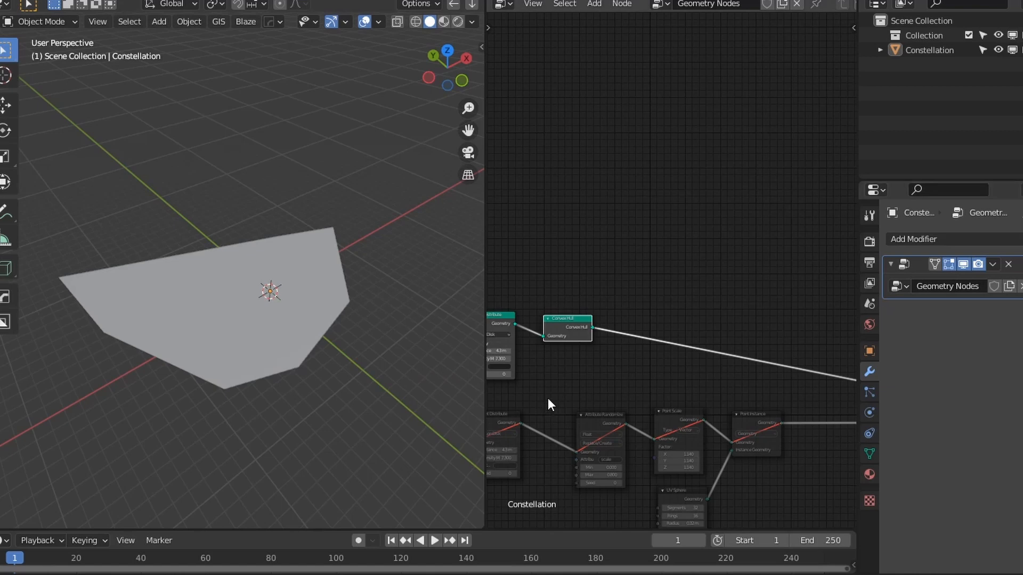
# - Switch the viewport to wireframe shading and view the hull's outline from above
pyautogui.scroll(2, 552, 397)
pyautogui.hotkey('shift', 'z')
pyautogui.moveTo(49, 351); pyautogui.dragTo(183, 332, button='middle')
pyautogui.scroll(2, 183, 332)
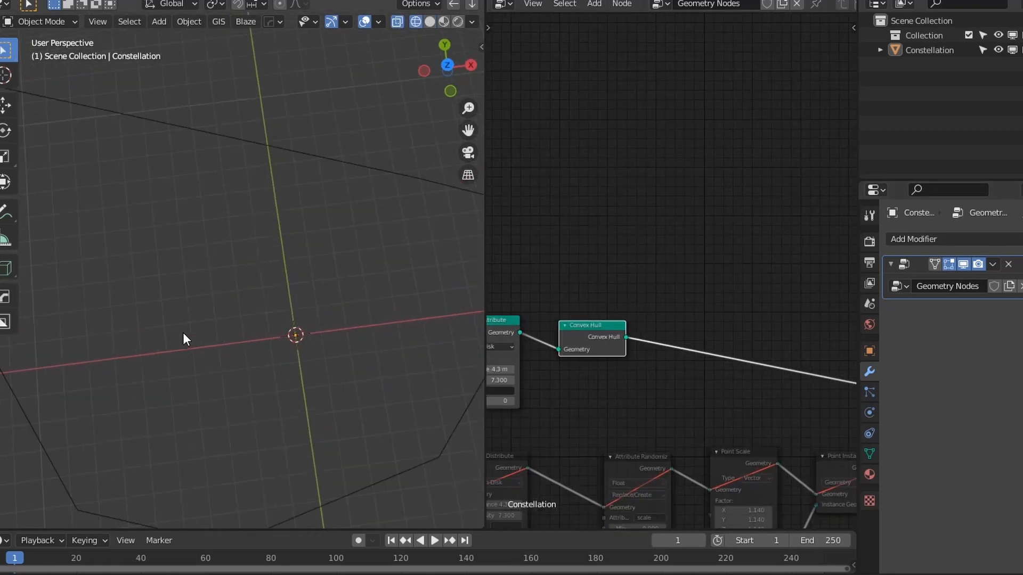
pyautogui.scroll(-4, 184, 282)
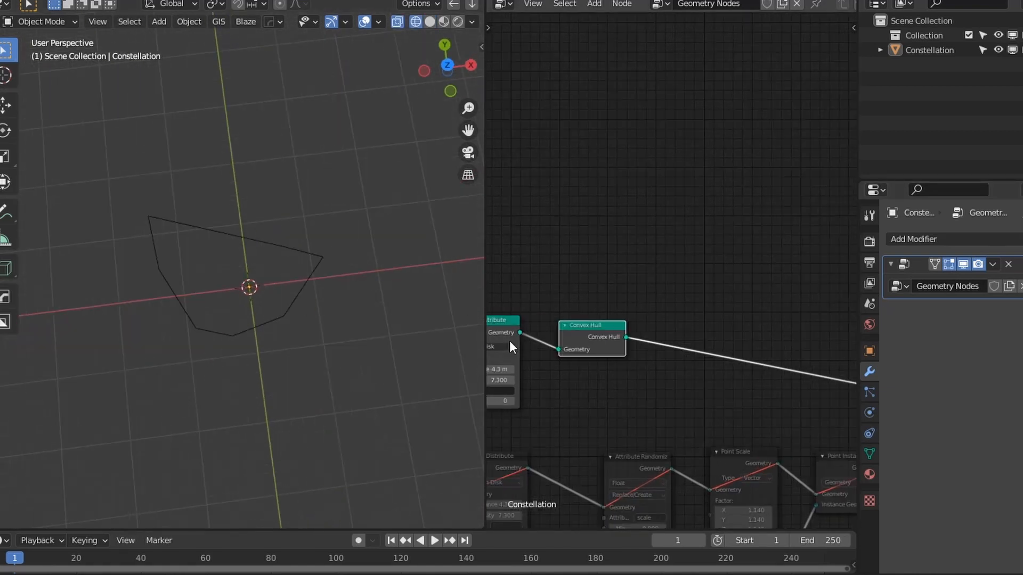
# - Add a Triangulate node on the link after the Convex Hull node
pyautogui.keyDown('ctrl'); pyautogui.moveTo(510, 340); pyautogui.dragTo(686, 344, button='middle'); pyautogui.keyUp('ctrl')
pyautogui.scroll(-1, 686, 344)
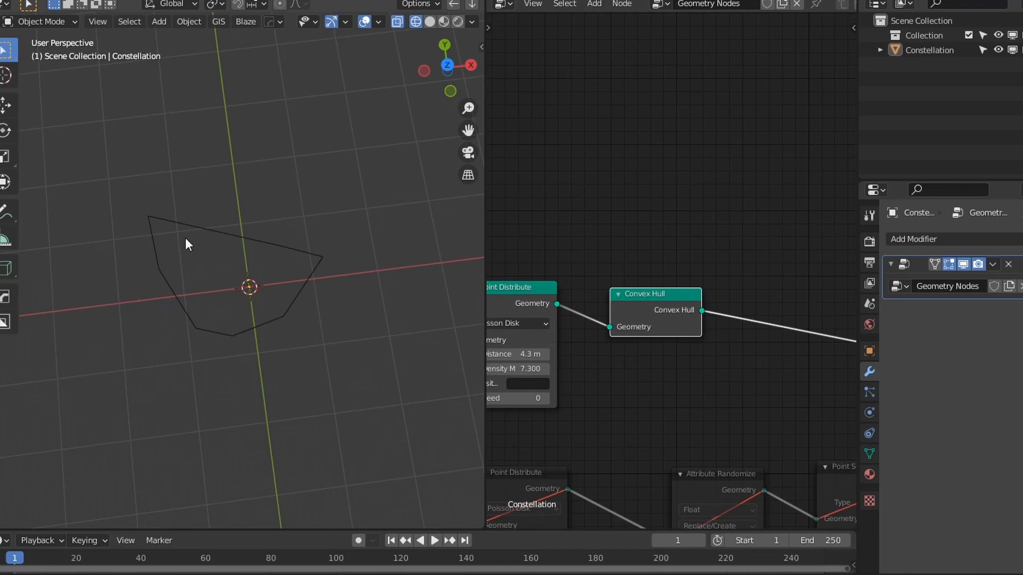
pyautogui.hotkey('shift', 'a')
pyautogui.moveTo(656, 328)
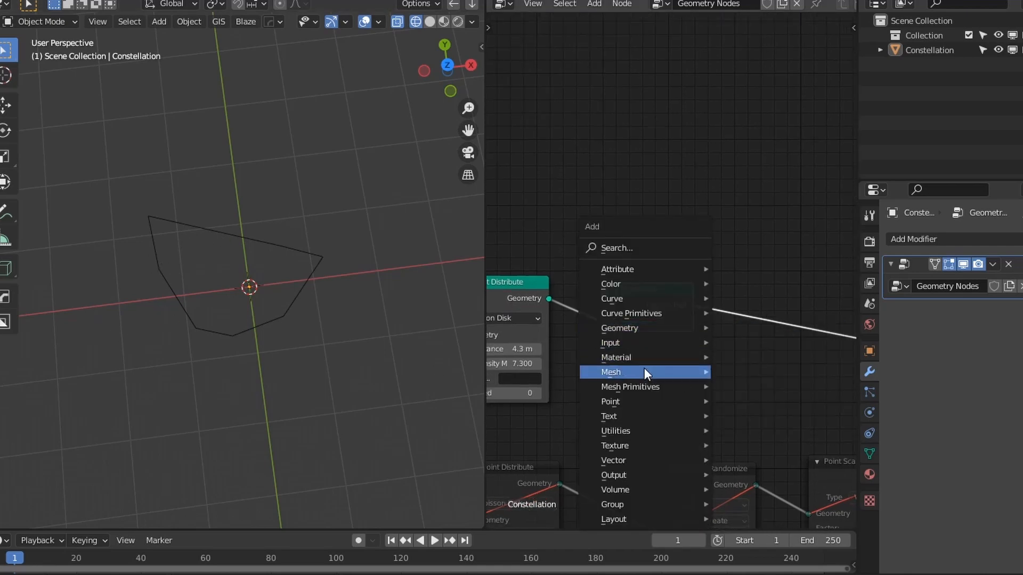
pyautogui.moveTo(627, 373)
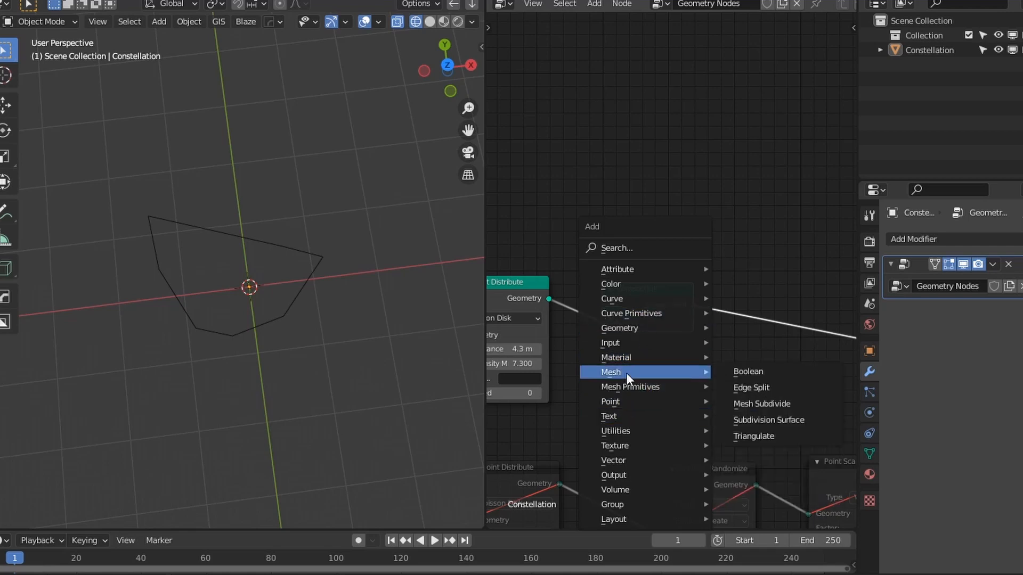
pyautogui.click(754, 436)
pyautogui.click(730, 333)
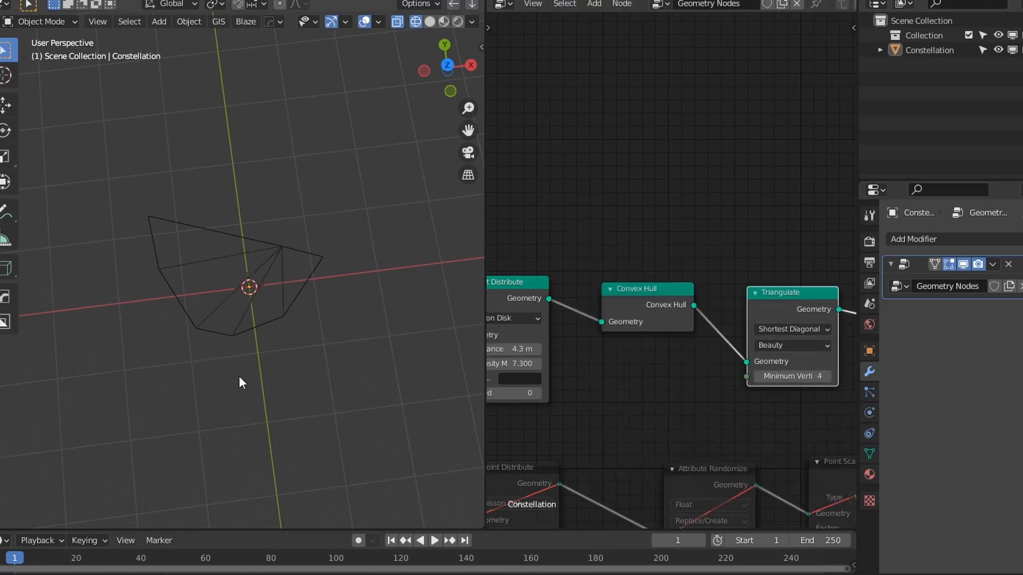
pyautogui.scroll(4, 239, 377)
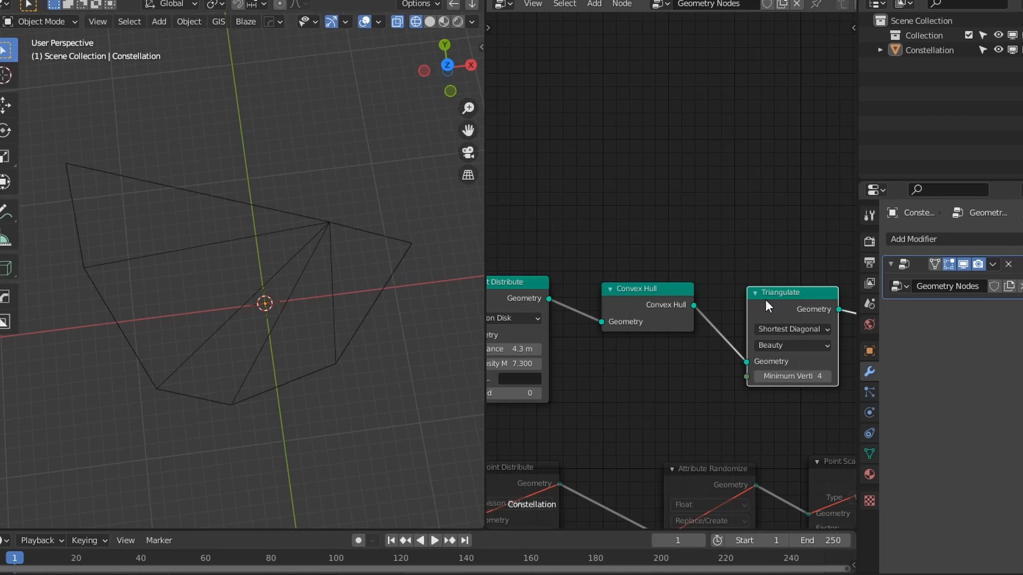
# - Insert a Mesh Subdivide node between Convex Hull and Triangulate
pyautogui.hotkey('shift', 'a')
pyautogui.moveTo(736, 271)
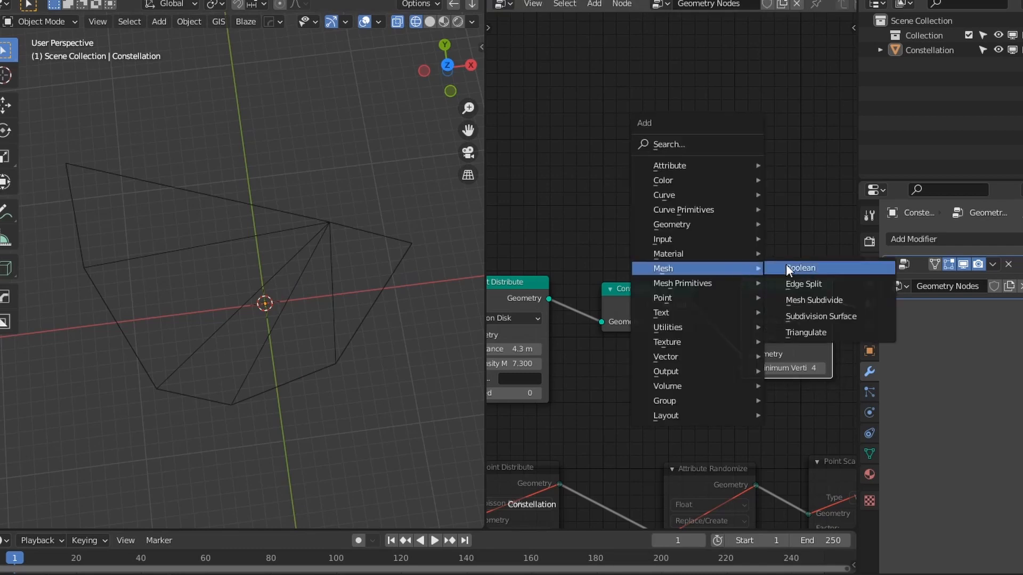
pyautogui.click(804, 301)
pyautogui.click(645, 317)
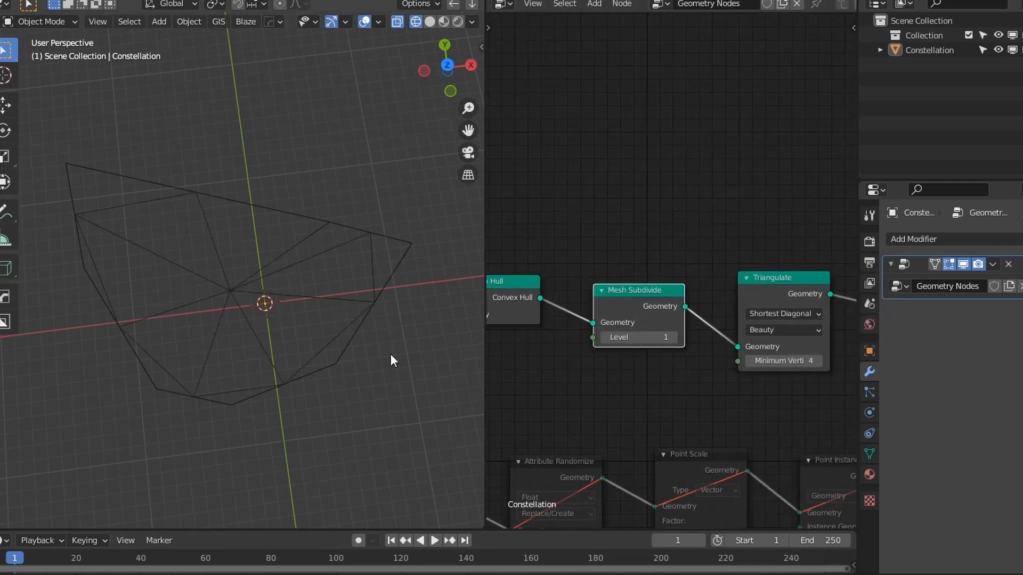
# - Try the Clip n-gon method on the Triangulate node with a minimum of 5 vertices, then go back to 4
pyautogui.click(794, 330)
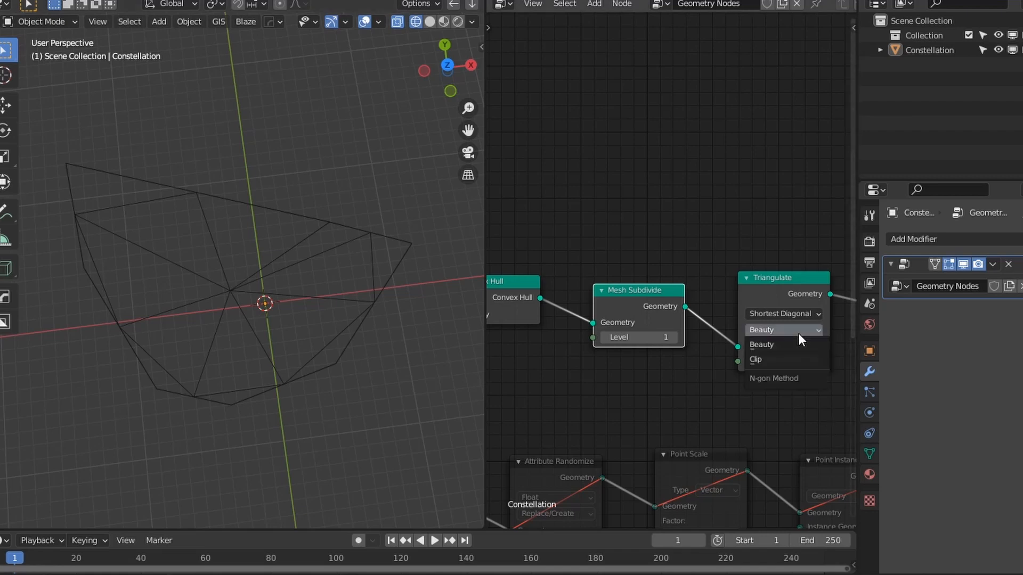
pyautogui.click(788, 360)
pyautogui.click(818, 361)
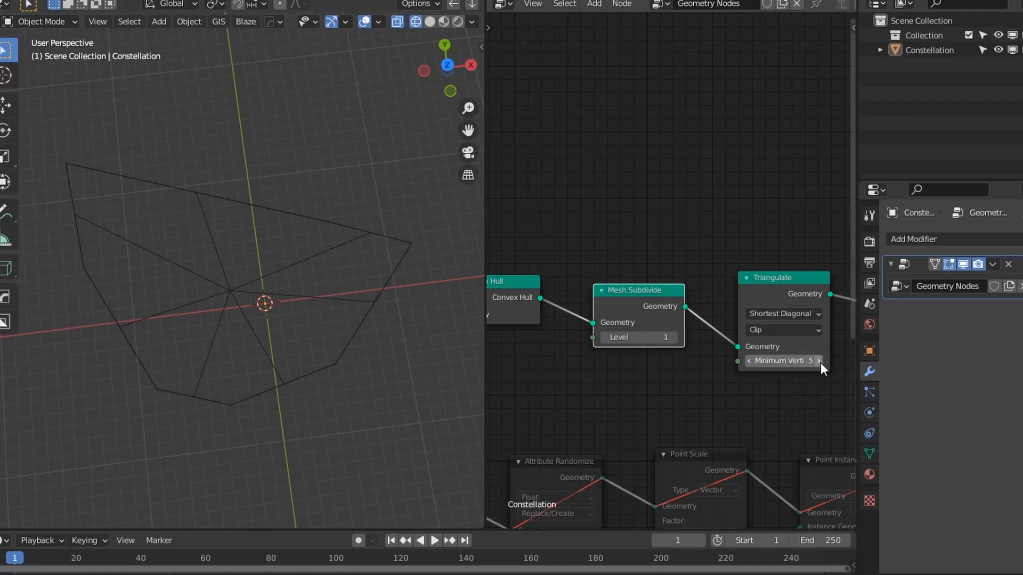
pyautogui.click(750, 360)
pyautogui.moveTo(331, 341); pyautogui.dragTo(249, 255, button='middle')
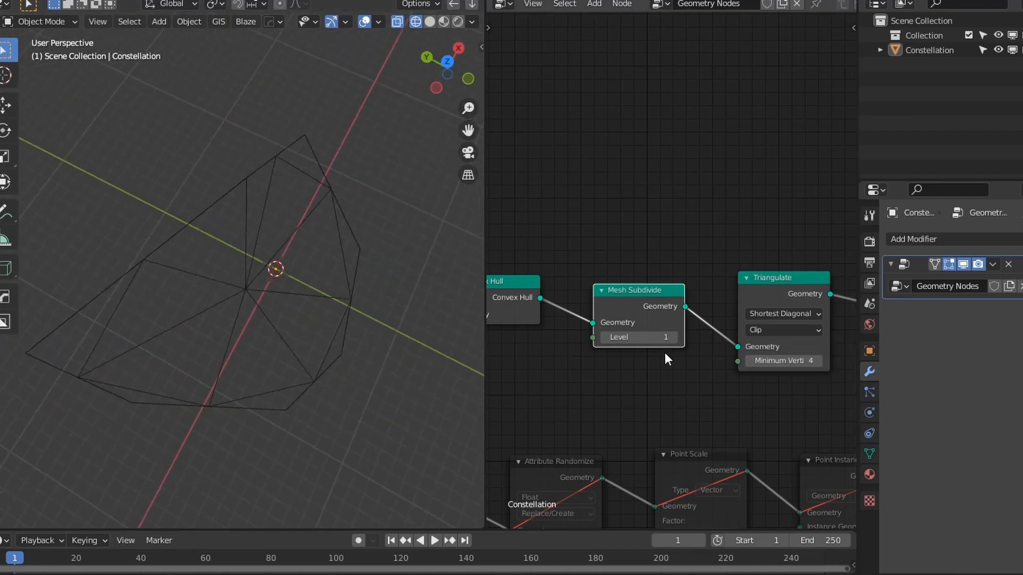
# - Shift the Convex Hull and Mesh Subdivide nodes slightly back toward Point Distribute to tidy the upper branch
pyautogui.moveTo(599, 387); pyautogui.dragTo(657, 388, button='middle')
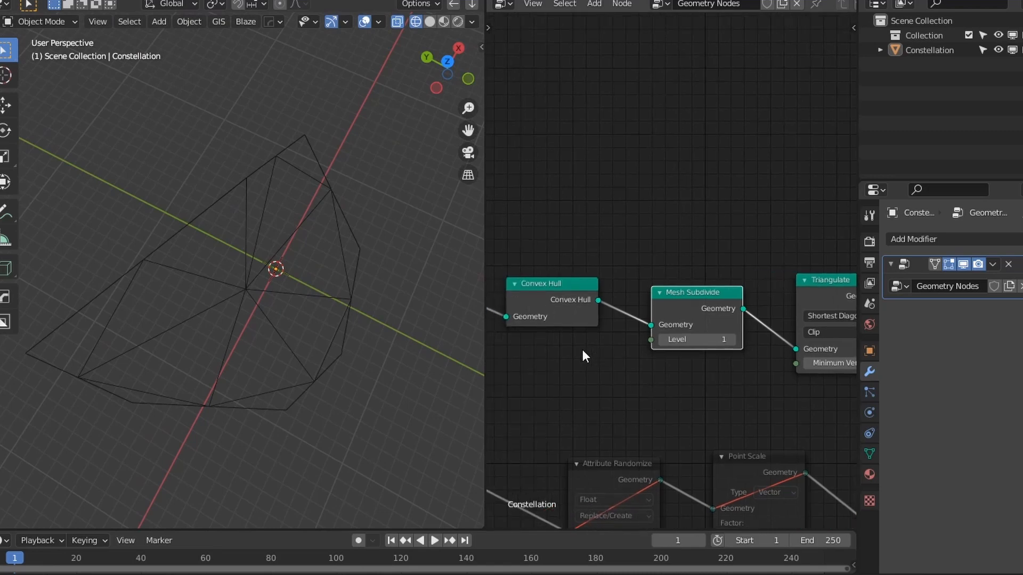
pyautogui.scroll(-2, 583, 349)
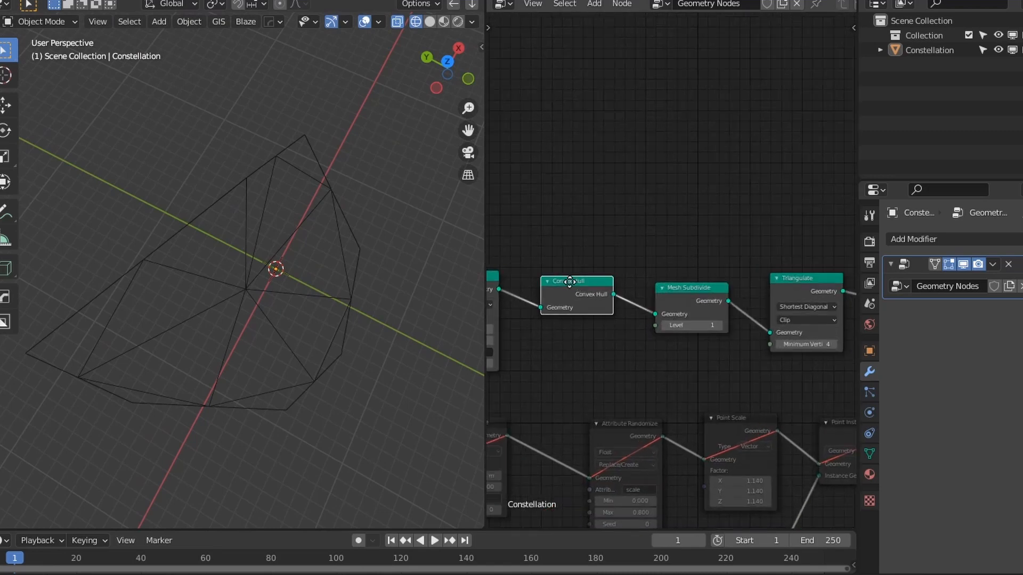
pyautogui.moveTo(570, 282); pyautogui.dragTo(559, 278)
pyautogui.moveTo(693, 282); pyautogui.dragTo(682, 282)
pyautogui.moveTo(356, 304); pyautogui.dragTo(288, 423, button='middle')
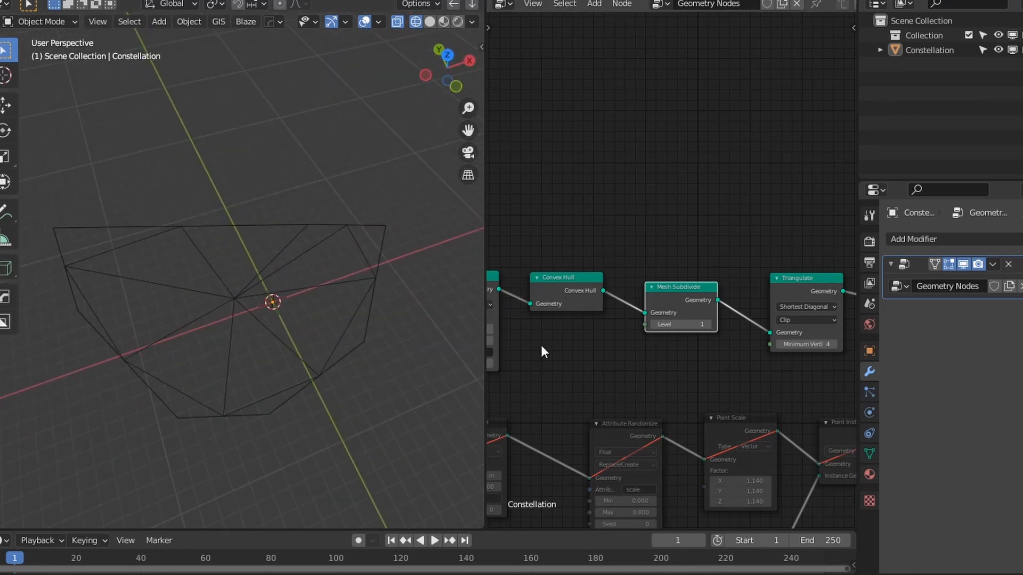
# - Set the upper Point Distribute node's seed to 3, minimum distance to 9.7 m and maximum density to 3.100
pyautogui.moveTo(733, 365); pyautogui.dragTo(847, 339, button='middle')
pyautogui.scroll(-2, 632, 356)
pyautogui.scroll(3, 807, 356)
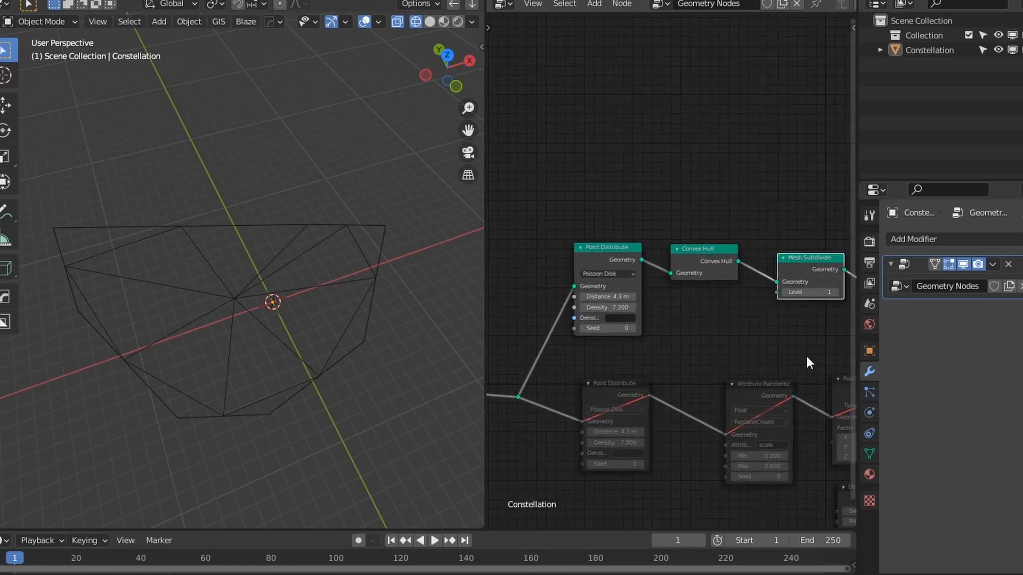
pyautogui.click(628, 338)
pyautogui.click(627, 338)
pyautogui.click(628, 338)
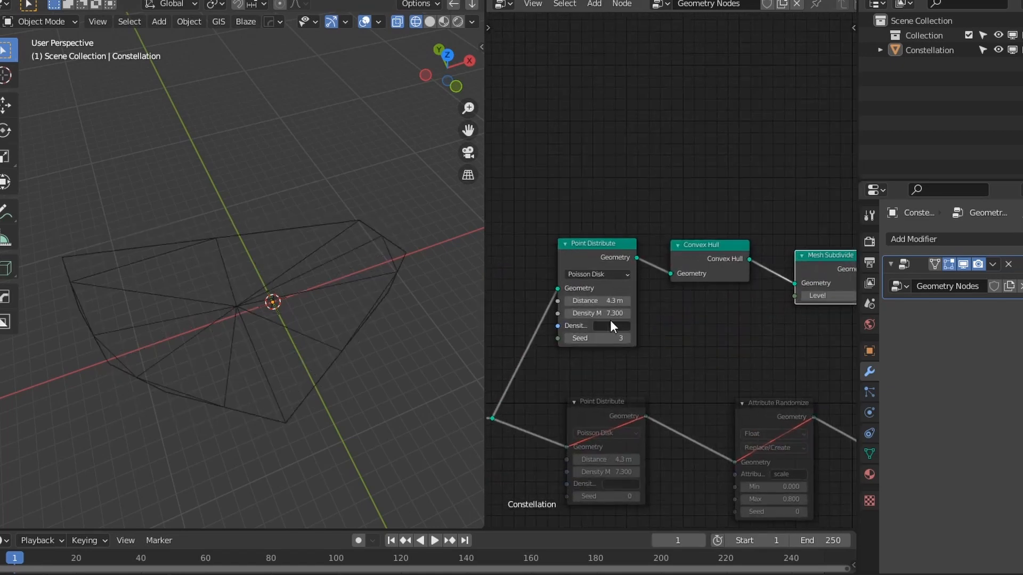
pyautogui.moveTo(610, 314); pyautogui.dragTo(592, 300)
pyautogui.moveTo(764, 350); pyautogui.dragTo(660, 347, button='middle')
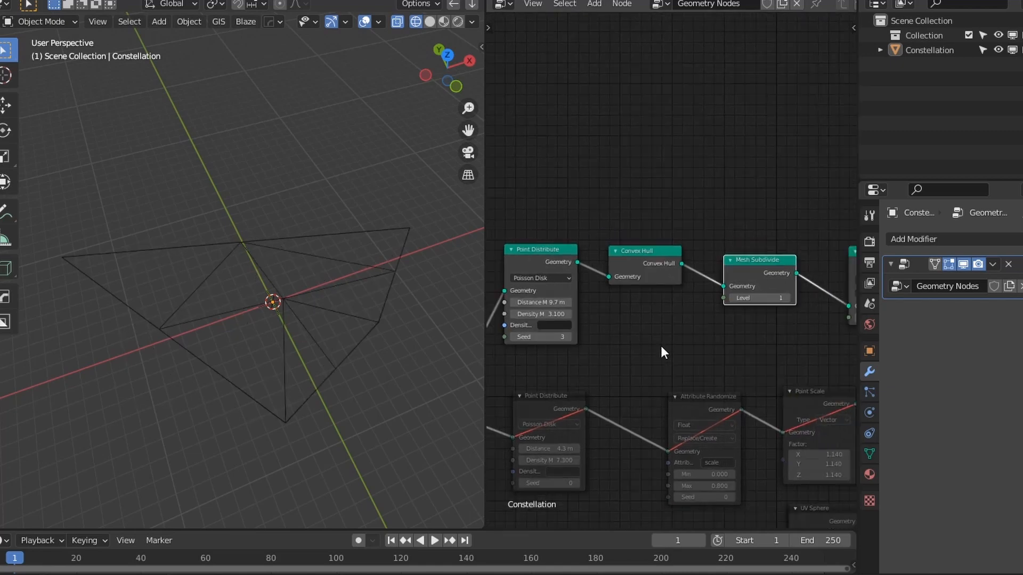
# - Try another Mesh Subdivide level and return it to 1
pyautogui.scroll(2, 658, 352)
pyautogui.moveTo(649, 318); pyautogui.dragTo(605, 318)
pyautogui.click(683, 318)
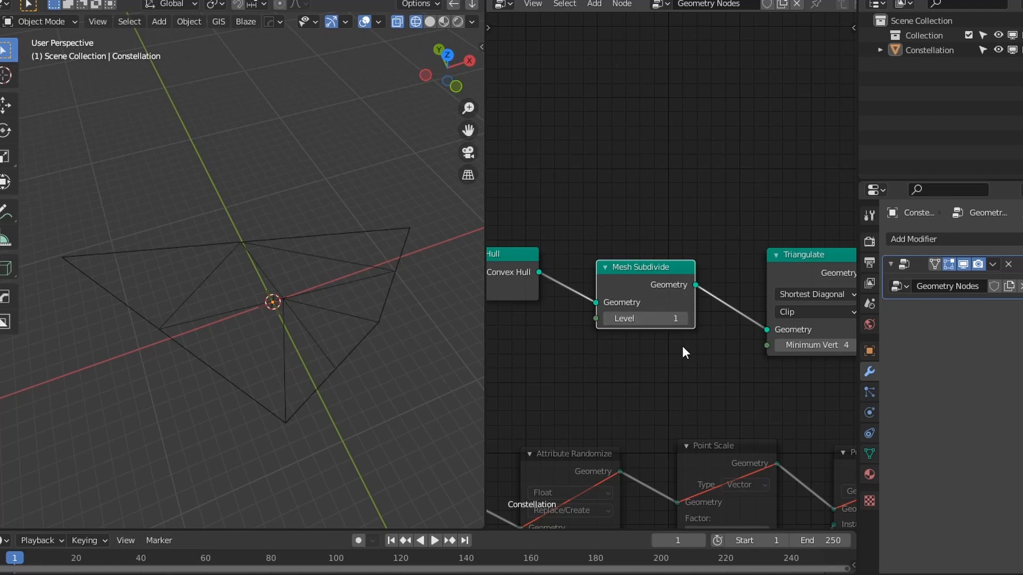
pyautogui.scroll(-2, 615, 395)
pyautogui.scroll(2, 678, 361)
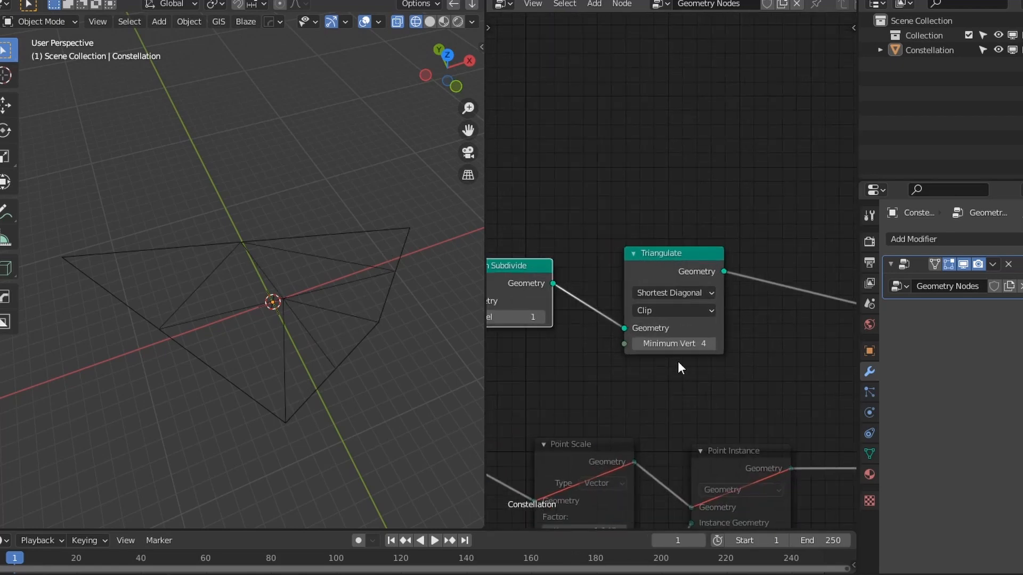
# - Try a minimum of 5 vertices on Triangulate and a Mesh Subdivide level of 0
pyautogui.click(710, 343)
pyautogui.moveTo(492, 316); pyautogui.dragTo(572, 338, button='middle')
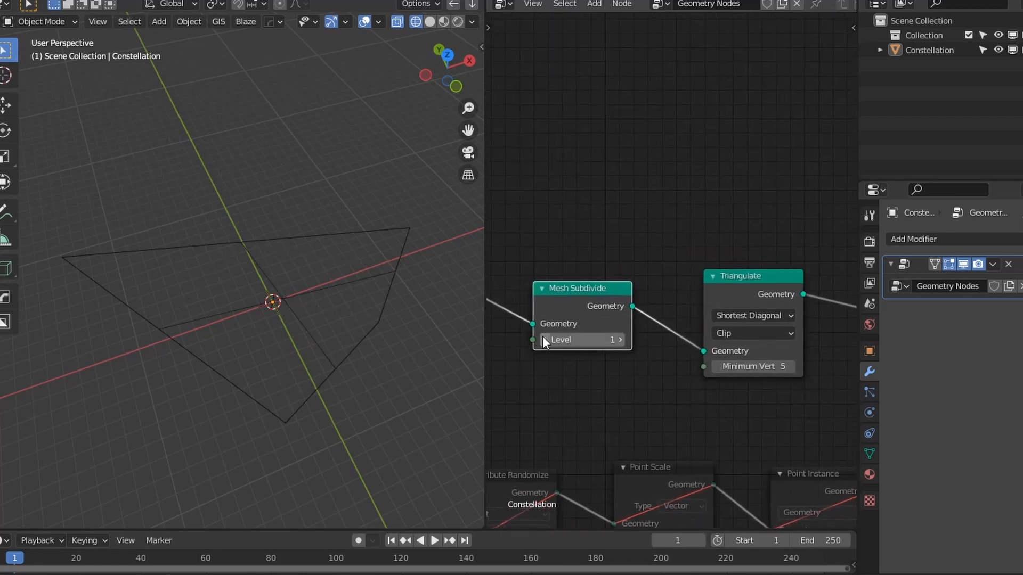
pyautogui.click(543, 340)
pyautogui.moveTo(584, 373); pyautogui.dragTo(538, 365, button='middle')
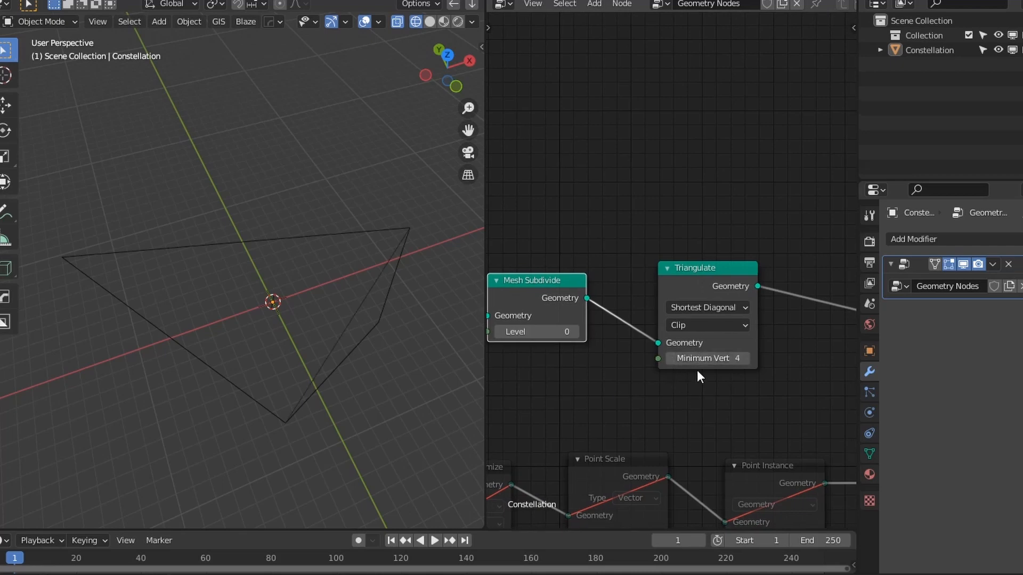
# - Set the Triangulate node's n-gon method to Beauty, keeping the minimum vertices at 4
pyautogui.click(703, 325)
pyautogui.click(687, 341)
pyautogui.click(745, 358)
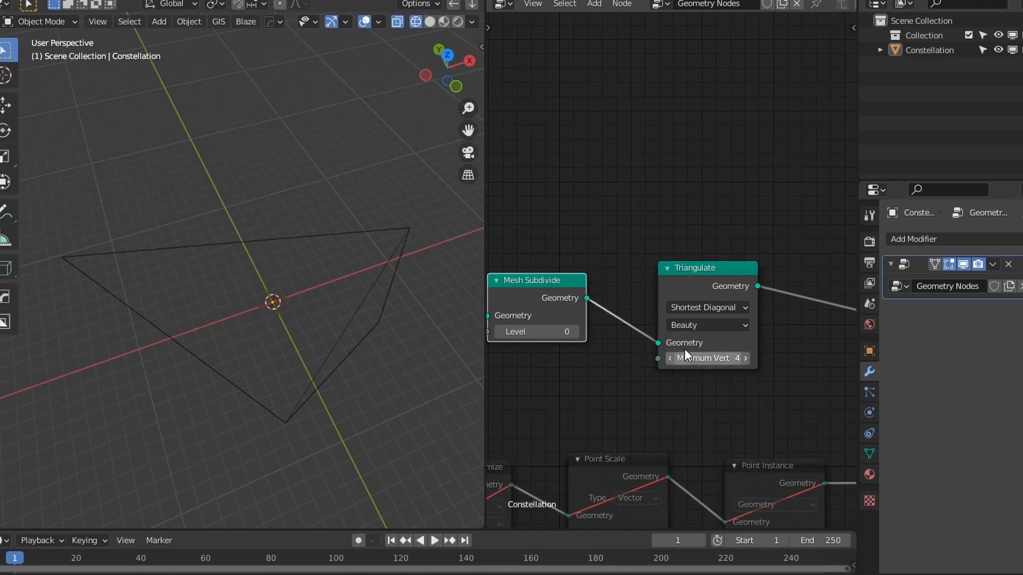
# - Try the Fixed and Fixed Alternate quad methods on the Triangulate node, then return to Shortest Diagonal
pyautogui.click(708, 308)
pyautogui.click(700, 338)
pyautogui.click(701, 305)
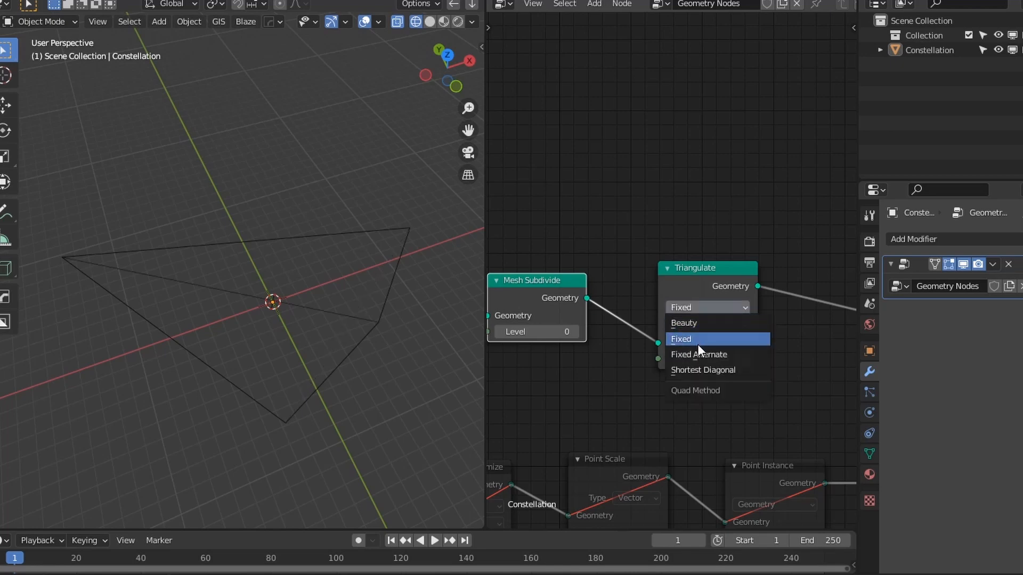
pyautogui.click(699, 354)
pyautogui.click(693, 307)
pyautogui.click(704, 370)
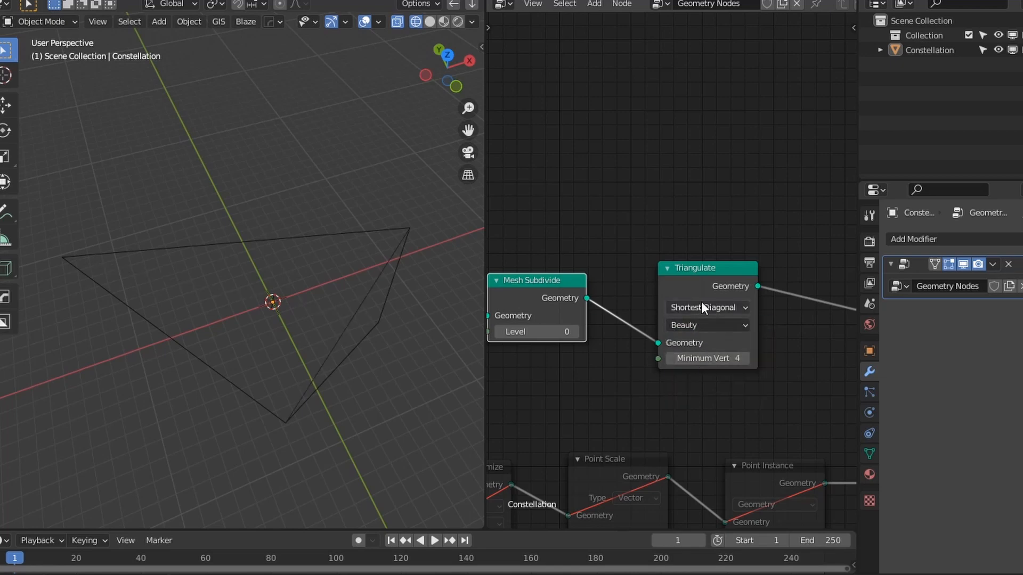
# - Set the Triangulate node's quad method to Beauty and the Mesh Subdivide level to 1
pyautogui.click(701, 307)
pyautogui.click(701, 325)
pyautogui.click(575, 331)
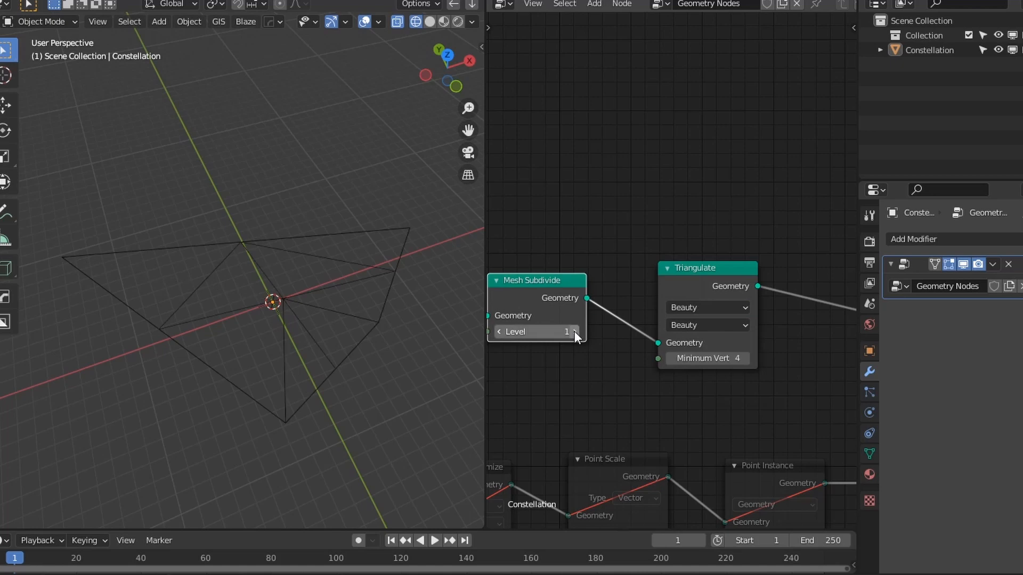
# - Examine the triangulated wireframe from several angles and review both branches of the node tree
pyautogui.scroll(-3, 558, 390)
pyautogui.moveTo(208, 340); pyautogui.dragTo(435, 413, button='middle')
pyautogui.scroll(-1, 680, 365)
pyautogui.moveTo(748, 388); pyautogui.dragTo(680, 362, button='middle')
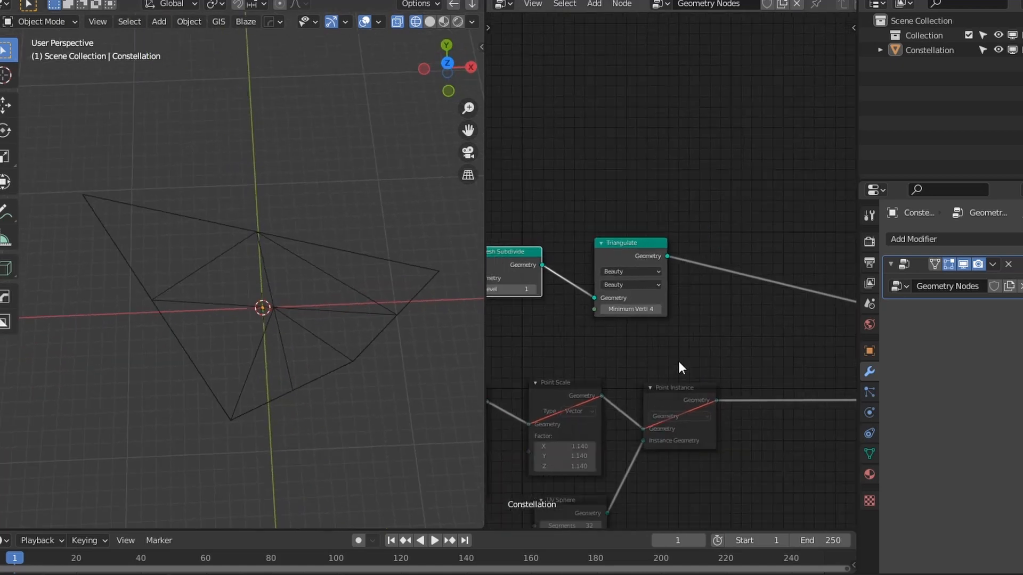
pyautogui.scroll(-1, 680, 365)
pyautogui.moveTo(796, 384); pyautogui.dragTo(700, 385, button='middle')
pyautogui.scroll(1, 589, 361)
pyautogui.moveTo(584, 360); pyautogui.dragTo(652, 366, button='middle')
pyautogui.scroll(-4, 668, 364)
pyautogui.scroll(2, 723, 361)
pyautogui.scroll(4, 651, 366)
pyautogui.scroll(-9, 653, 370)
pyautogui.moveTo(544, 369); pyautogui.dragTo(628, 375, button='middle')
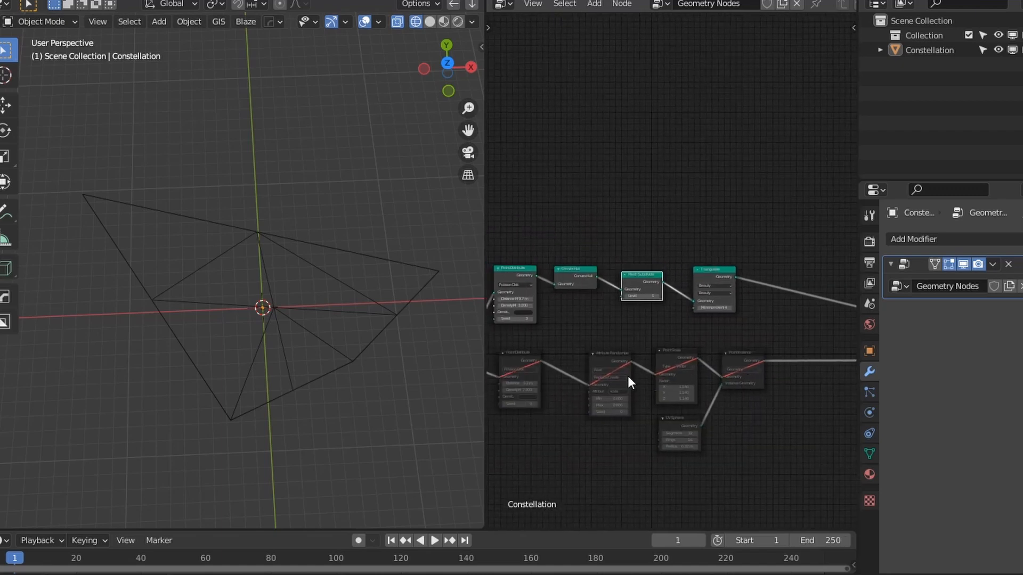
pyautogui.moveTo(363, 340)
pyautogui.mouseDown(button='middle')
pyautogui.moveTo(312, 466)
pyautogui.moveTo(379, 339)
pyautogui.mouseUp(button='middle')
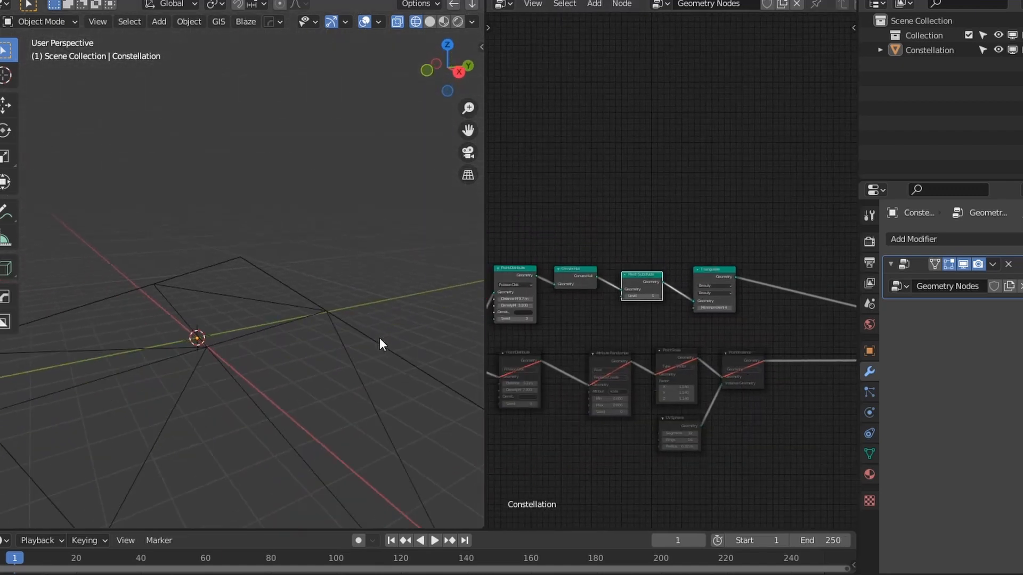
# - Insert a Mesh to Curve node after the Triangulate node in the connecting-lines branch
pyautogui.scroll(-1, 379, 339)
pyautogui.scroll(3, 602, 320)
pyautogui.moveTo(223, 413); pyautogui.dragTo(183, 398, button='middle')
pyautogui.keyDown('ctrl'); pyautogui.moveTo(329, 268); pyautogui.dragTo(350, 394, button='middle'); pyautogui.keyUp('ctrl')
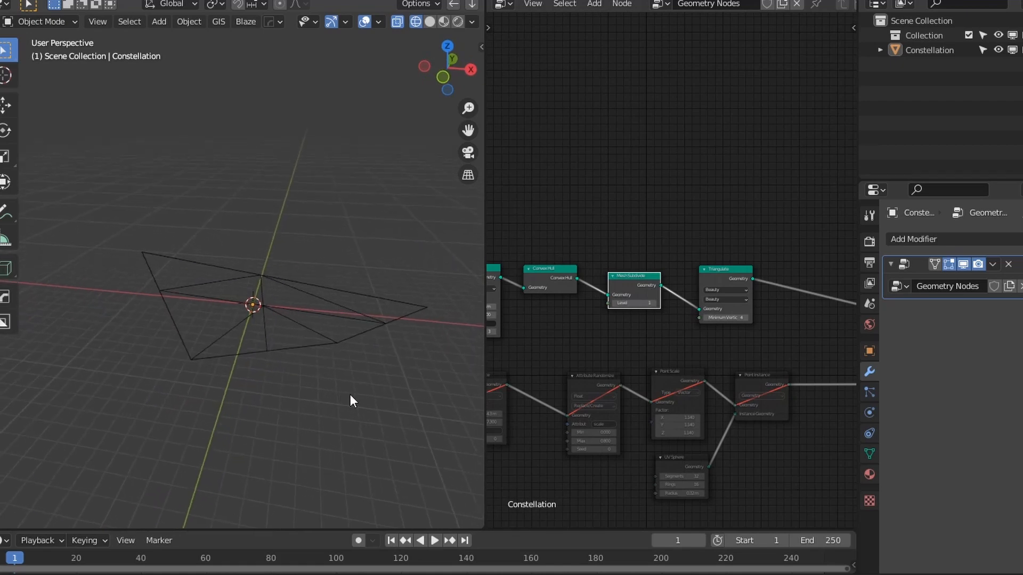
pyautogui.scroll(3, 745, 365)
pyautogui.moveTo(836, 328); pyautogui.dragTo(649, 312, button='middle')
pyautogui.hotkey('shift', 'a')
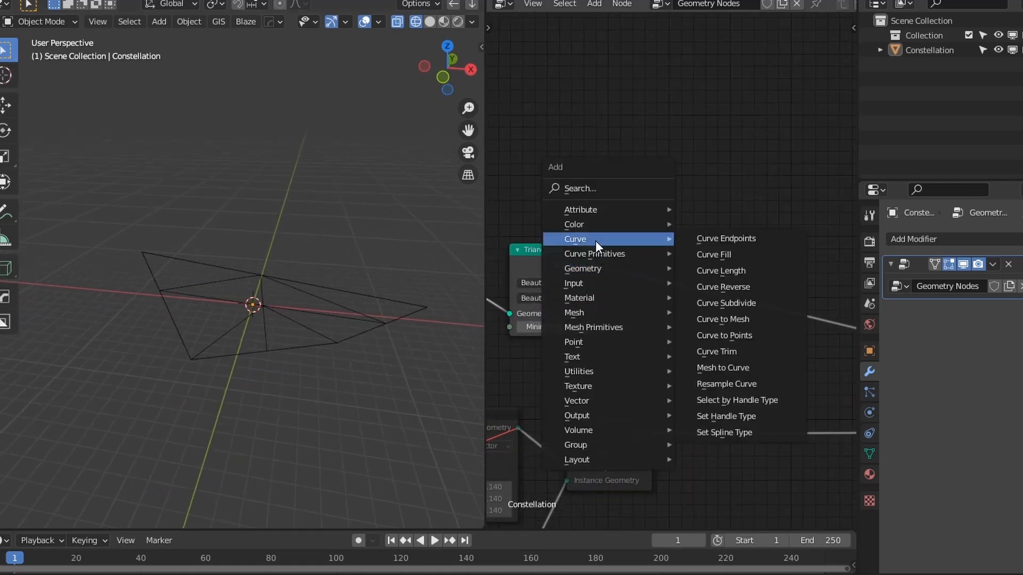
pyautogui.moveTo(599, 253)
pyautogui.moveTo(575, 240)
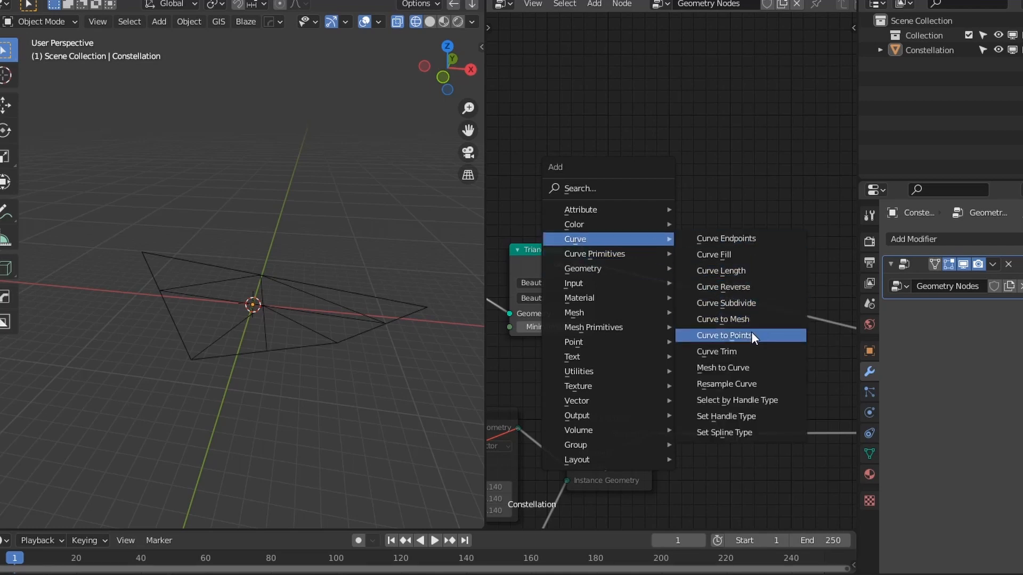
pyautogui.click(761, 368)
pyautogui.click(616, 237)
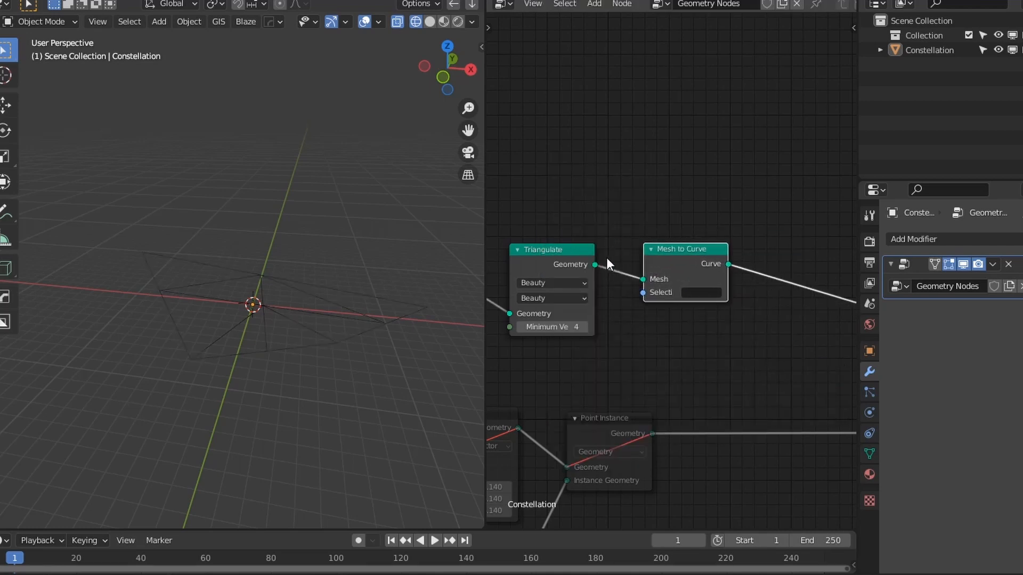
# - Insert a Curve to Mesh node between Mesh to Curve and the Group Output
pyautogui.scroll(-2, 607, 257)
pyautogui.moveTo(293, 352); pyautogui.dragTo(312, 407, button='middle')
pyautogui.scroll(-2, 691, 374)
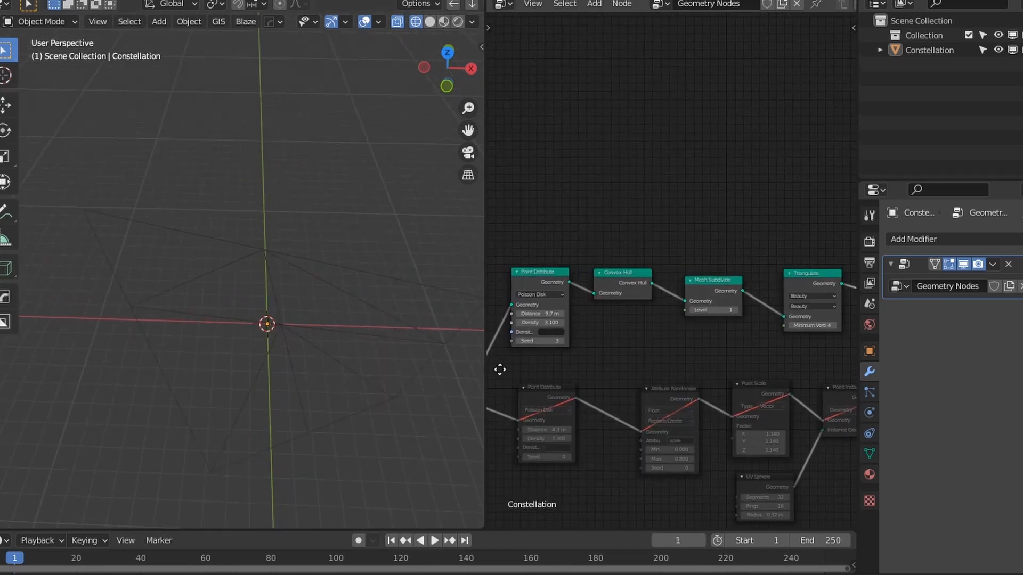
pyautogui.scroll(3, 535, 347)
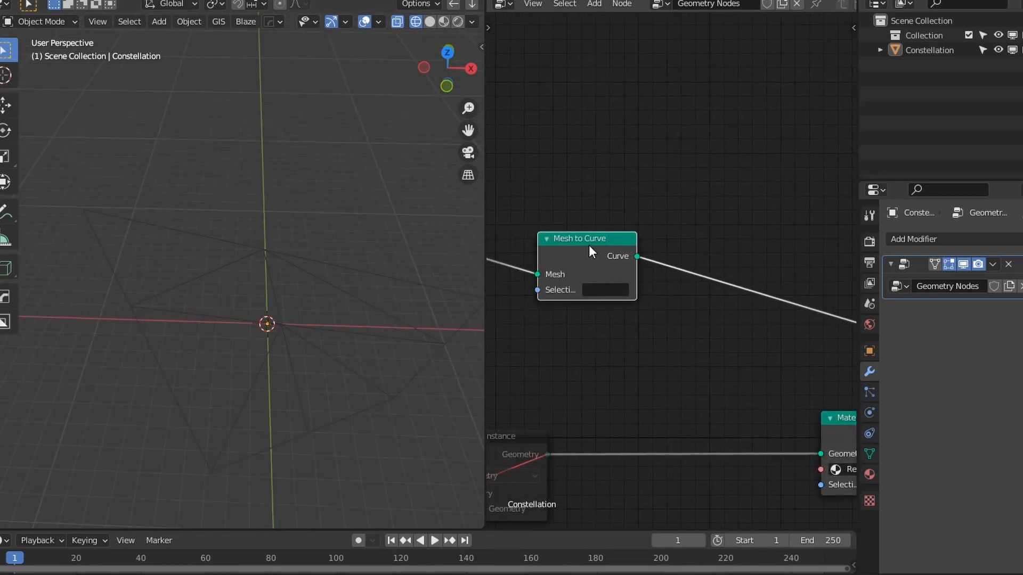
pyautogui.moveTo(589, 245)
pyautogui.mouseDown()
pyautogui.moveTo(611, 293)
pyautogui.moveTo(595, 259)
pyautogui.mouseUp()
pyautogui.moveTo(350, 330)
pyautogui.mouseDown(button='middle')
pyautogui.moveTo(370, 315)
pyautogui.moveTo(354, 327)
pyautogui.mouseUp(button='middle')
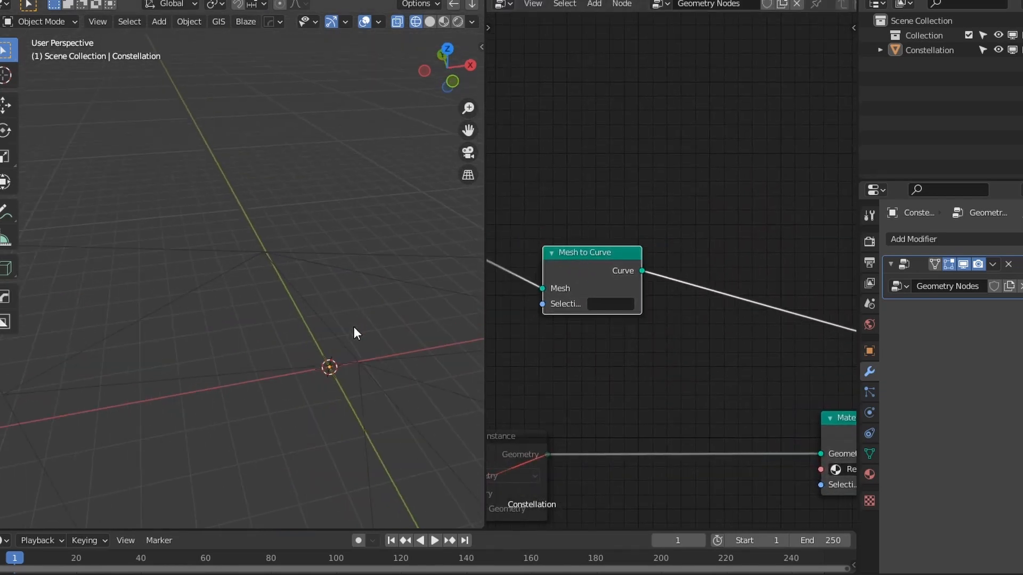
pyautogui.moveTo(405, 351); pyautogui.dragTo(267, 335, button='middle')
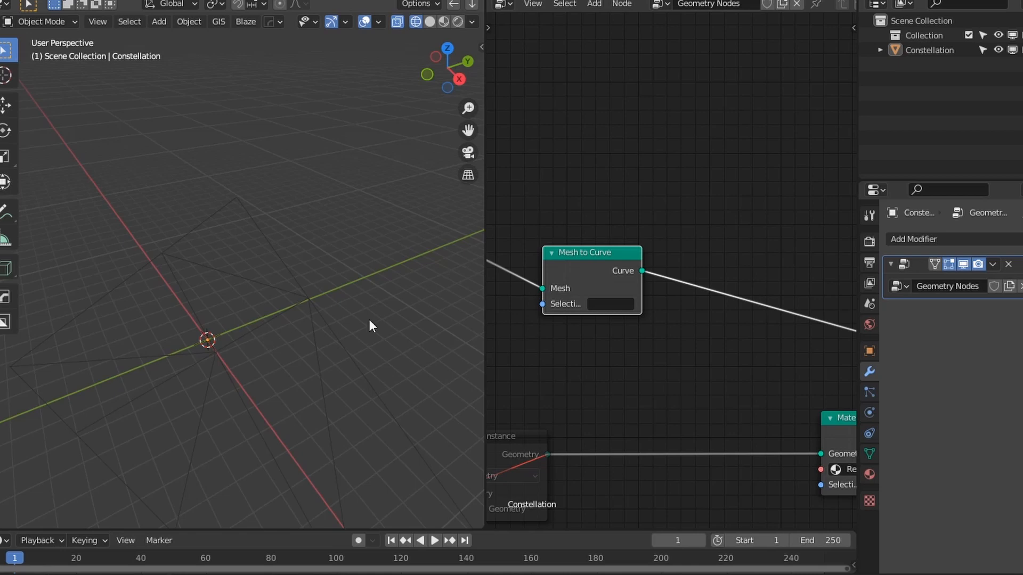
pyautogui.hotkey('shift', 'a')
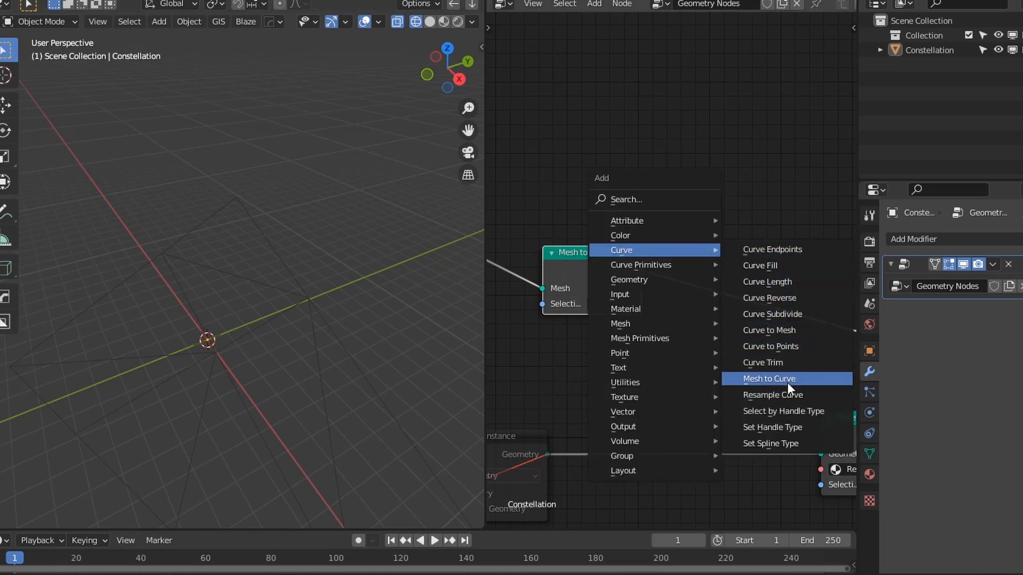
pyautogui.click(784, 330)
pyautogui.click(675, 254)
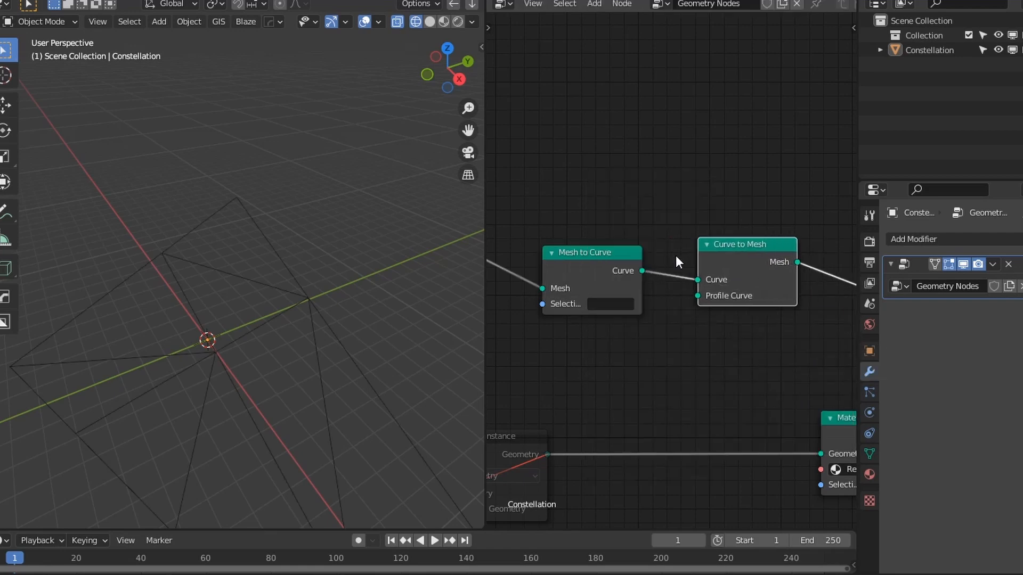
# - Add a Curve Circle node and connect it to the Profile Curve input of Curve to Mesh
pyautogui.hotkey('shift', 'a')
pyautogui.moveTo(655, 332)
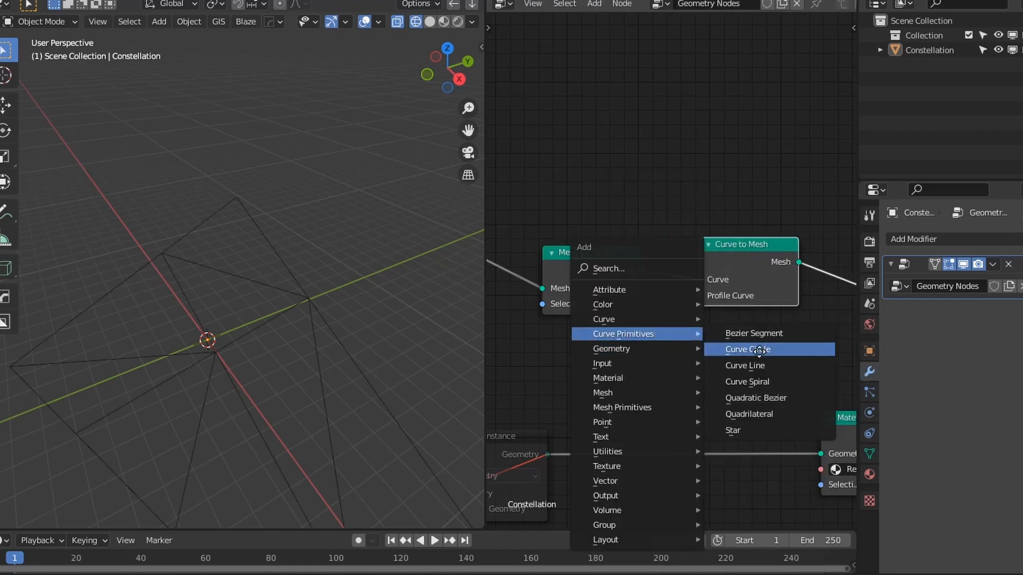
pyautogui.click(759, 350)
pyautogui.moveTo(674, 313); pyautogui.dragTo(699, 295)
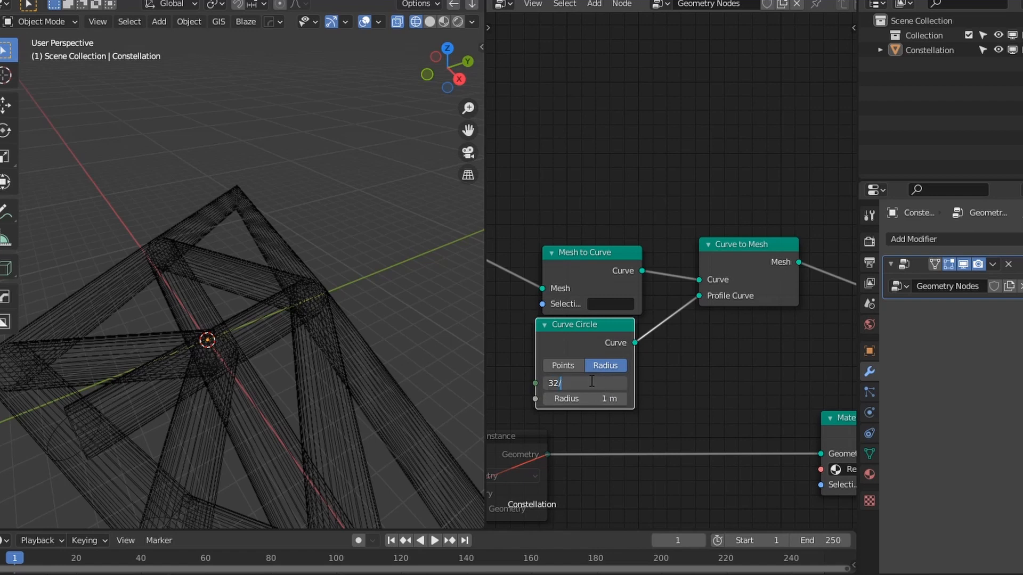
# - Set the Curve Circle's resolution to 8 and radius to 0.07 m, and reposition the node below Mesh to Curve
pyautogui.write('2')
pyautogui.press('Return')
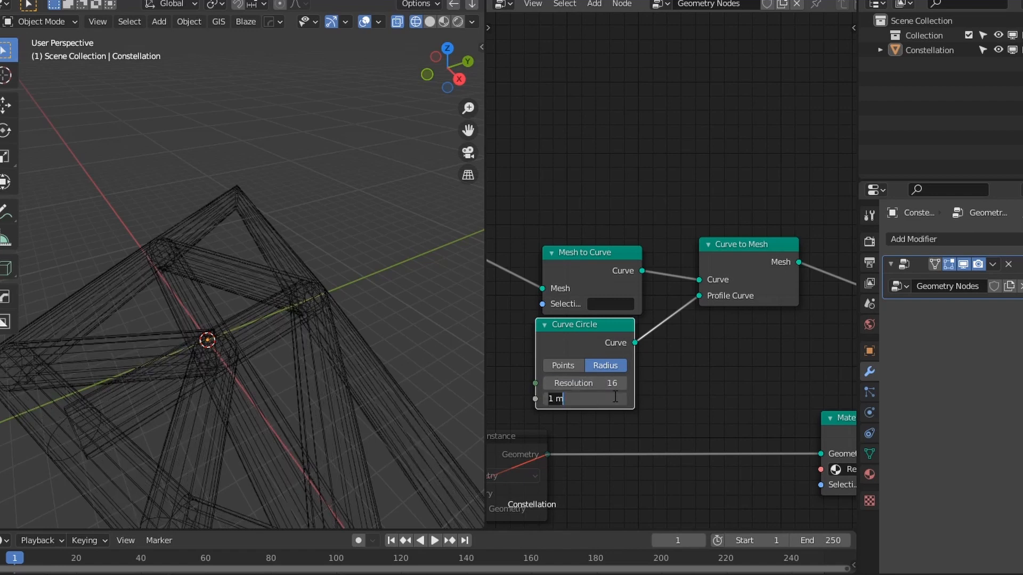
pyautogui.moveTo(606, 399)
pyautogui.mouseDown()
pyautogui.moveTo(573, 399)
pyautogui.moveTo(589, 399)
pyautogui.mouseUp()
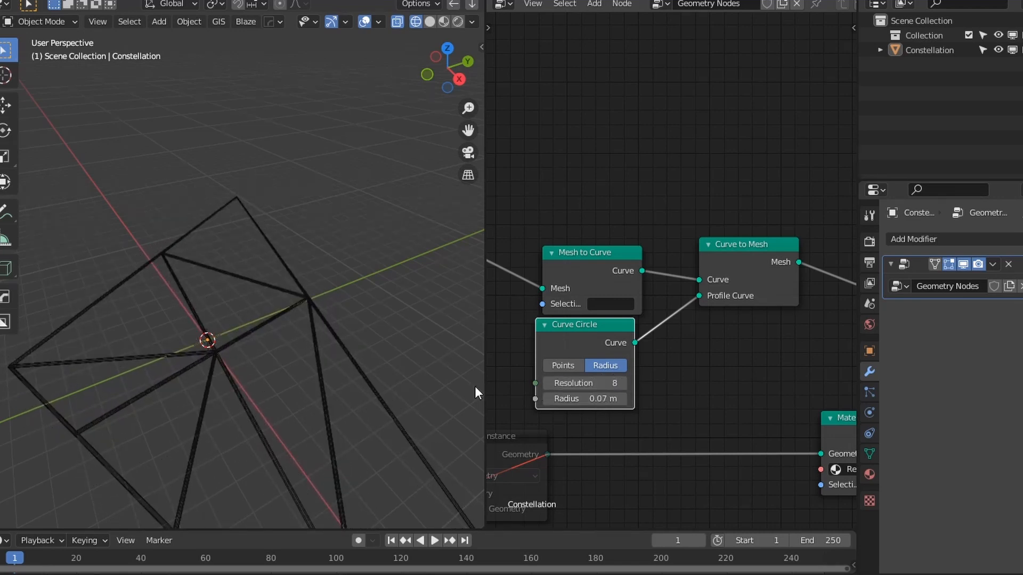
pyautogui.moveTo(475, 393); pyautogui.dragTo(346, 384, button='middle')
pyautogui.scroll(-3, 678, 372)
pyautogui.scroll(2, 680, 365)
pyautogui.press('g')
pyautogui.click(711, 334)
# - Unmute the five nodes of the star branch, from Point Distribute to Point Instance and UV Sphere
pyautogui.scroll(-3, 712, 334)
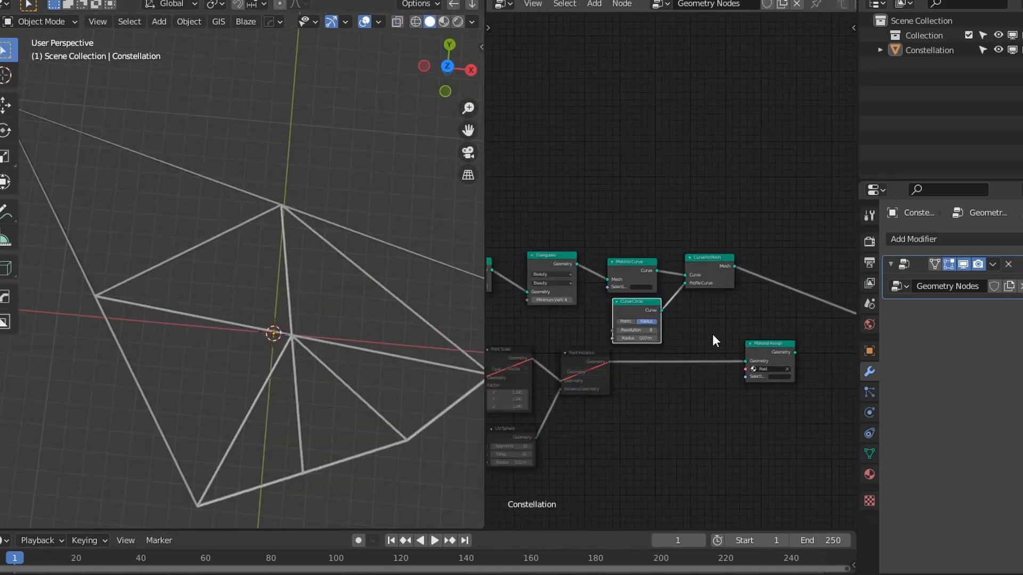
pyautogui.keyDown('ctrl'); pyautogui.moveTo(712, 334); pyautogui.dragTo(727, 403, button='middle'); pyautogui.keyUp('ctrl')
pyautogui.moveTo(727, 404); pyautogui.dragTo(544, 316)
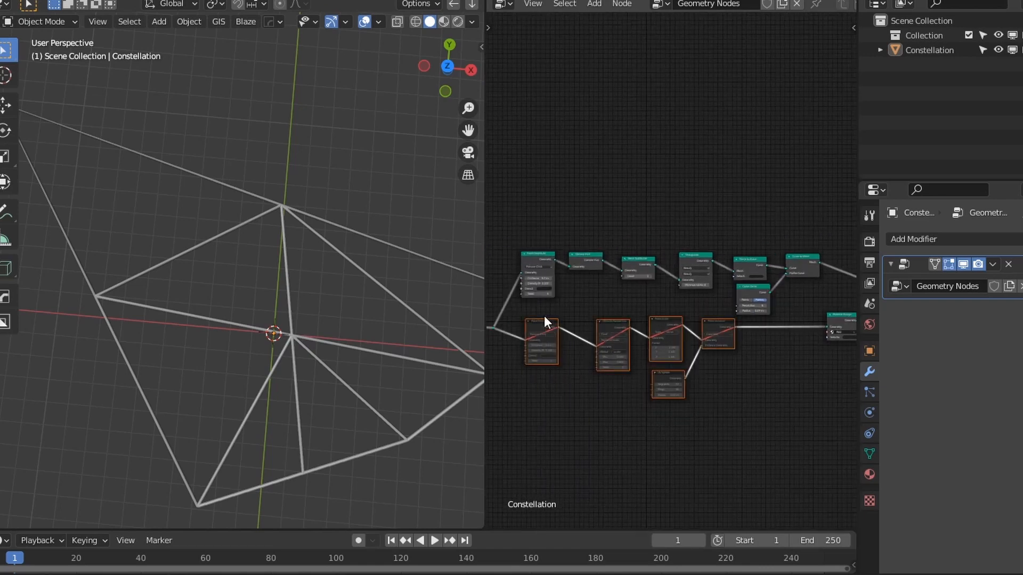
pyautogui.scroll(2, 755, 399)
pyautogui.moveTo(755, 400); pyautogui.dragTo(589, 380, button='middle')
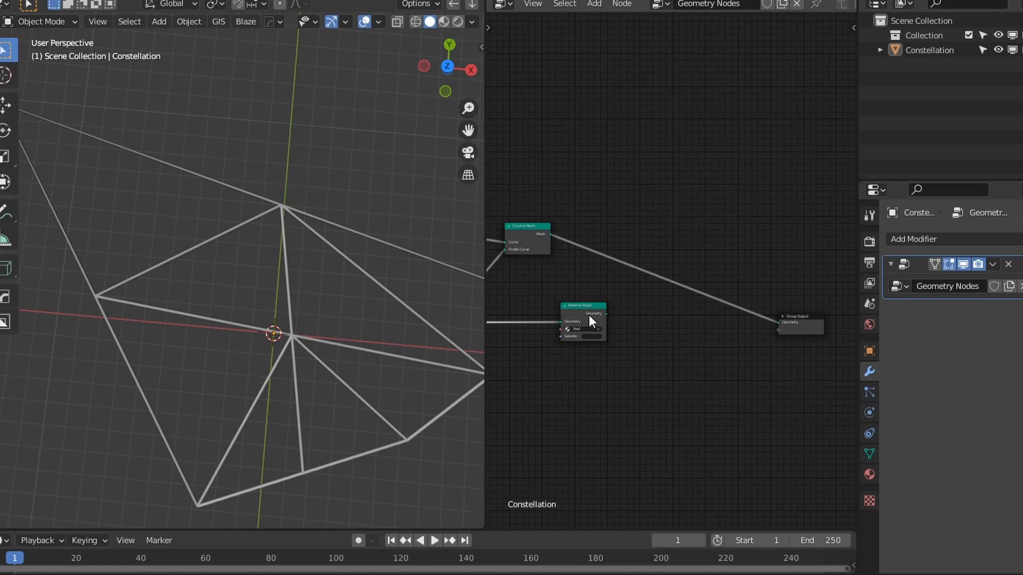
# - Join the Material Assign and Curve to Mesh outputs with an expanded Join Geometry node before the Group Output
pyautogui.keyDown('alt'); pyautogui.moveTo(579, 312); pyautogui.dragTo(529, 242, button='right'); pyautogui.keyUp('alt')
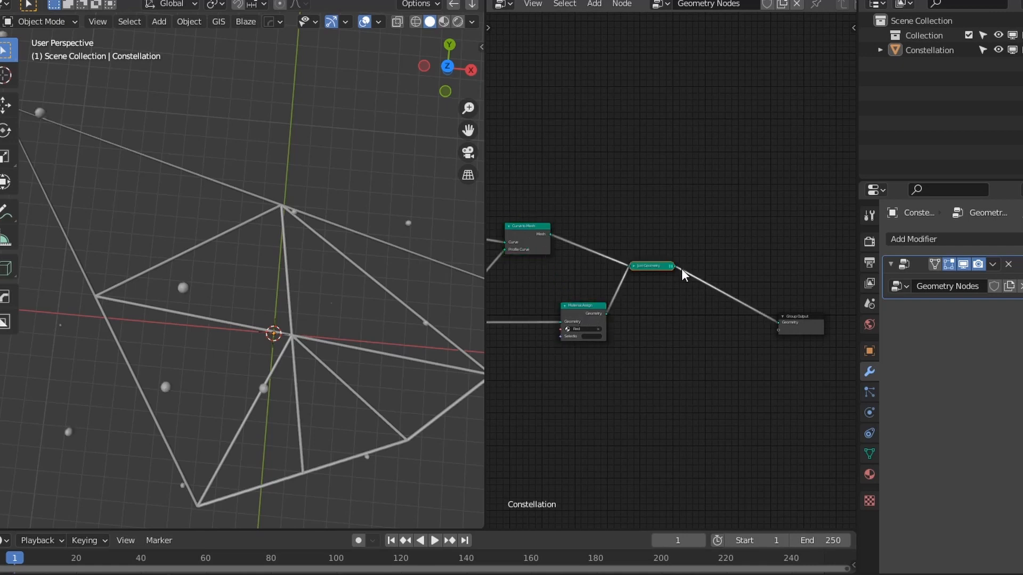
pyautogui.scroll(4, 639, 266)
pyautogui.click(596, 261)
pyautogui.moveTo(599, 259); pyautogui.dragTo(598, 232)
pyautogui.scroll(-5, 644, 251)
pyautogui.moveTo(624, 290); pyautogui.dragTo(719, 326, button='middle')
pyautogui.scroll(1, 718, 326)
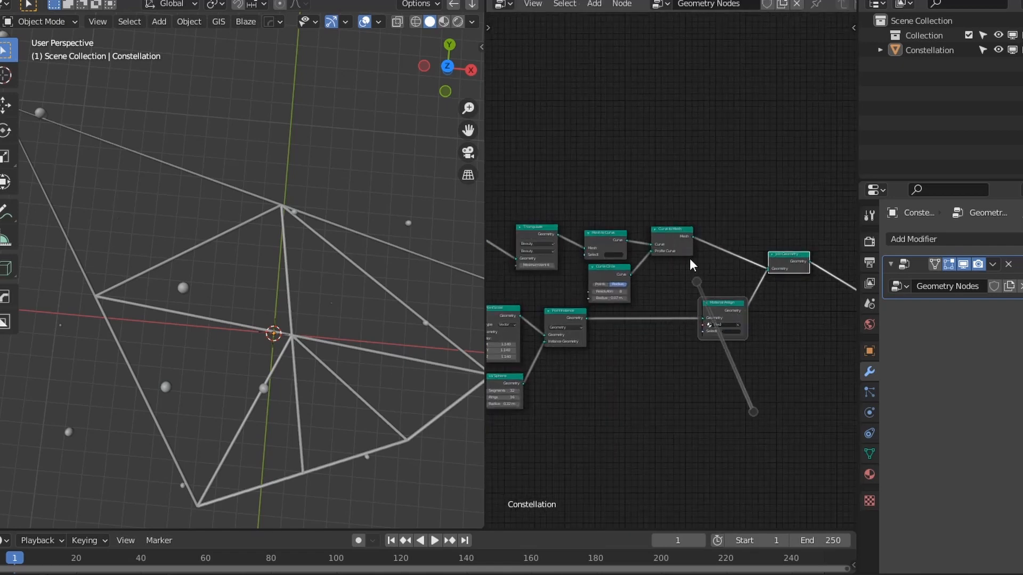
pyautogui.scroll(3, 691, 333)
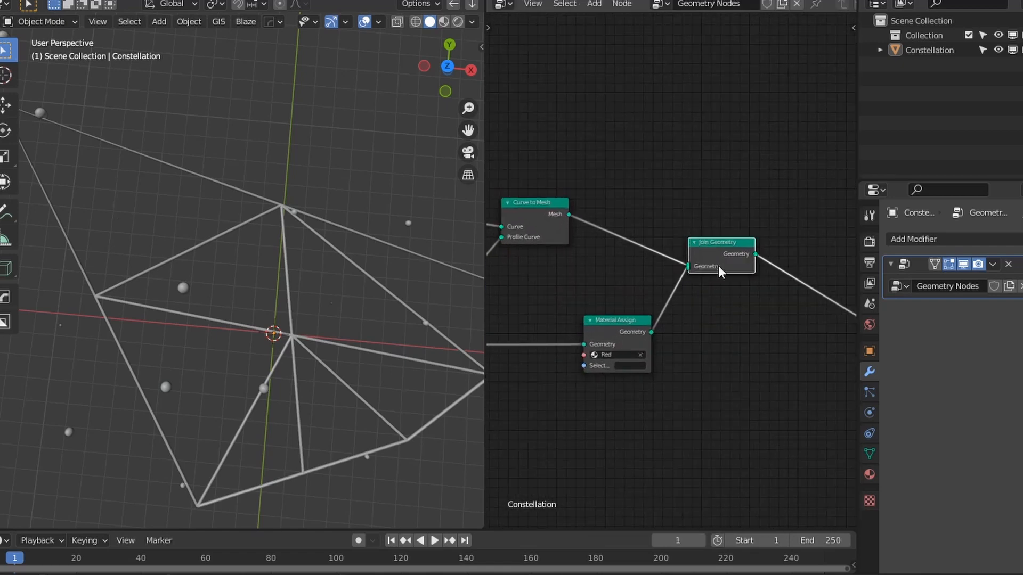
pyautogui.moveTo(720, 272); pyautogui.dragTo(728, 251)
# - Move the Material Assign node closer to the star branch and switch the viewport to Material Preview shading
pyautogui.scroll(-3, 676, 366)
pyautogui.moveTo(676, 366); pyautogui.dragTo(799, 265, button='middle')
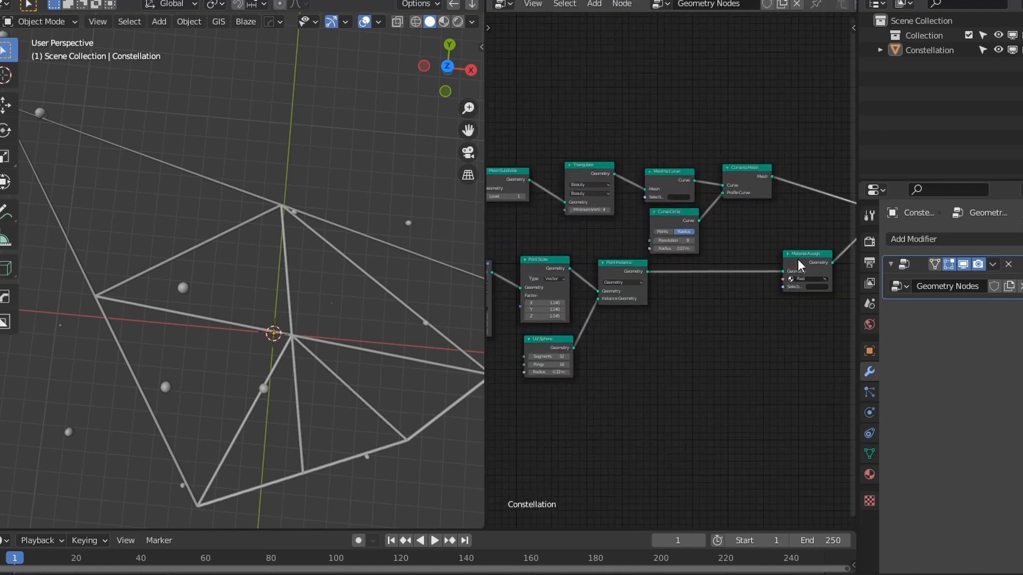
pyautogui.moveTo(799, 265); pyautogui.dragTo(741, 276)
pyautogui.moveTo(193, 347); pyautogui.dragTo(405, 346, button='middle')
pyautogui.keyDown('ctrl'); pyautogui.hscroll(5, 632, 354); pyautogui.keyUp('ctrl')
pyautogui.moveTo(666, 352); pyautogui.dragTo(889, 369, button='middle')
pyautogui.press('z')
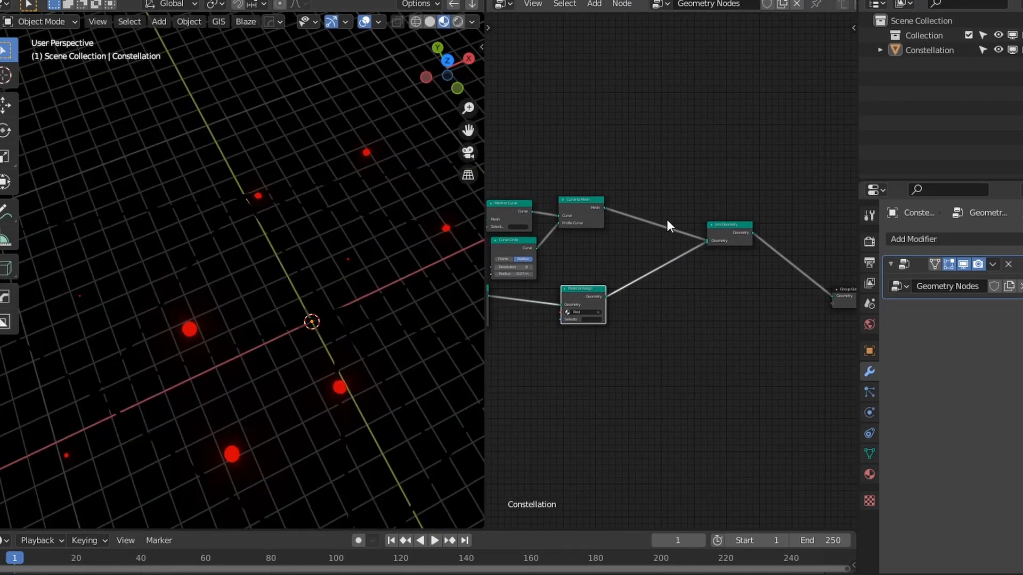
# - Move Join Geometry ahead of the red Material Assign node and reconnect Curve to Mesh to it, so both branches share the material
pyautogui.keyDown('ctrl'); pyautogui.moveTo(684, 221); pyautogui.dragTo(693, 255, button='right'); pyautogui.keyUp('ctrl')
pyautogui.moveTo(729, 226); pyautogui.dragTo(647, 270)
pyautogui.moveTo(597, 298); pyautogui.dragTo(831, 297)
pyautogui.moveTo(663, 273); pyautogui.dragTo(675, 295)
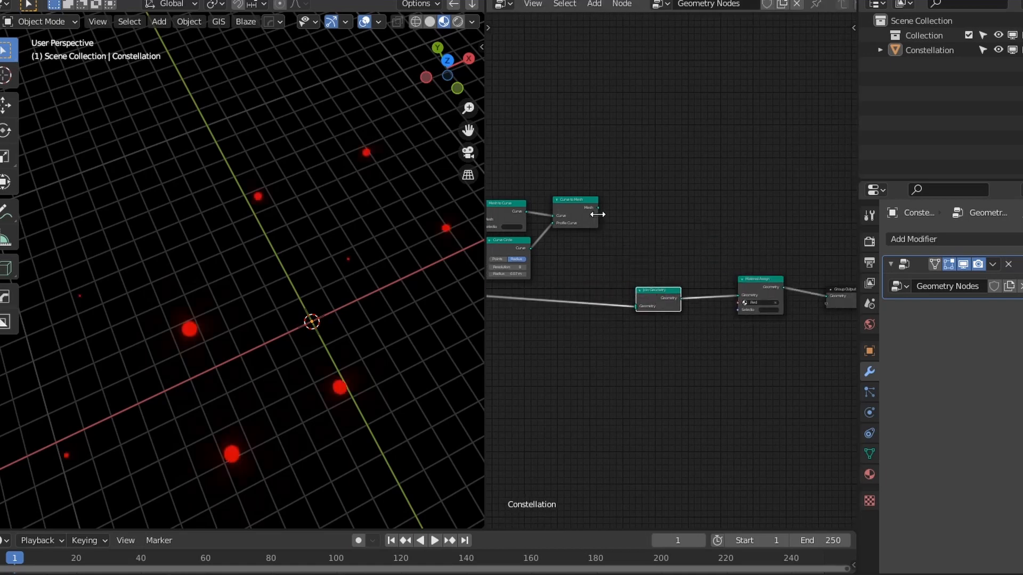
pyautogui.moveTo(598, 214); pyautogui.dragTo(671, 279)
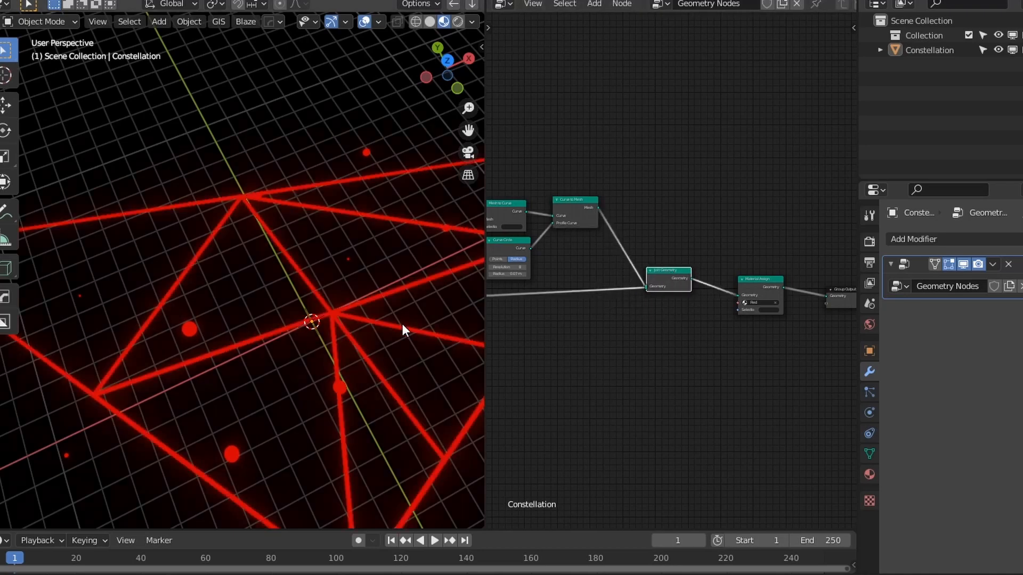
# - Examine the glowing red stars and connecting lines from several angles and distances
pyautogui.scroll(-5, 402, 324)
pyautogui.scroll(1, 349, 335)
pyautogui.moveTo(350, 337); pyautogui.dragTo(260, 347, button='middle')
pyautogui.scroll(4, 260, 347)
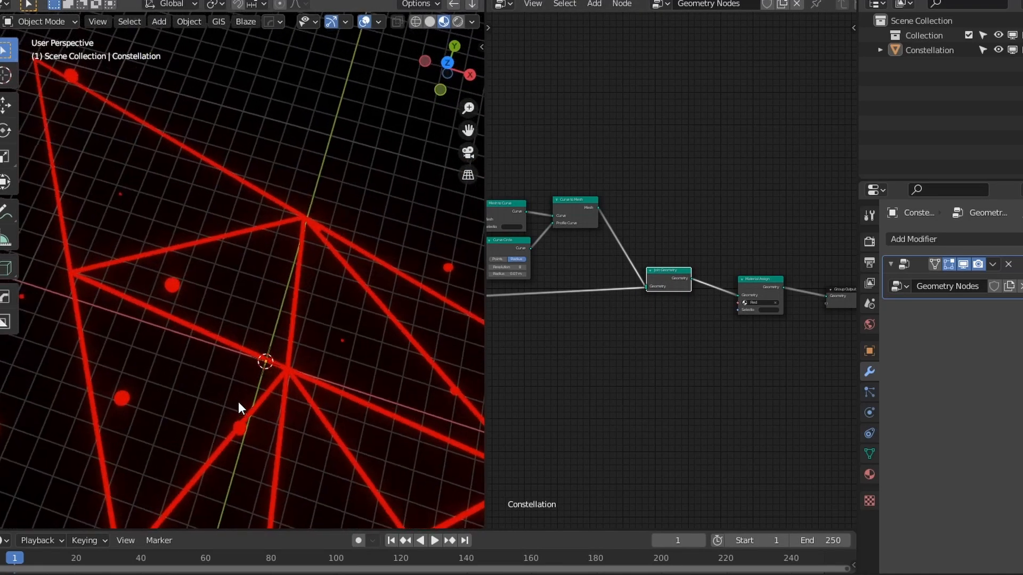
pyautogui.moveTo(238, 403); pyautogui.dragTo(180, 380, button='middle')
pyautogui.scroll(-5, 359, 321)
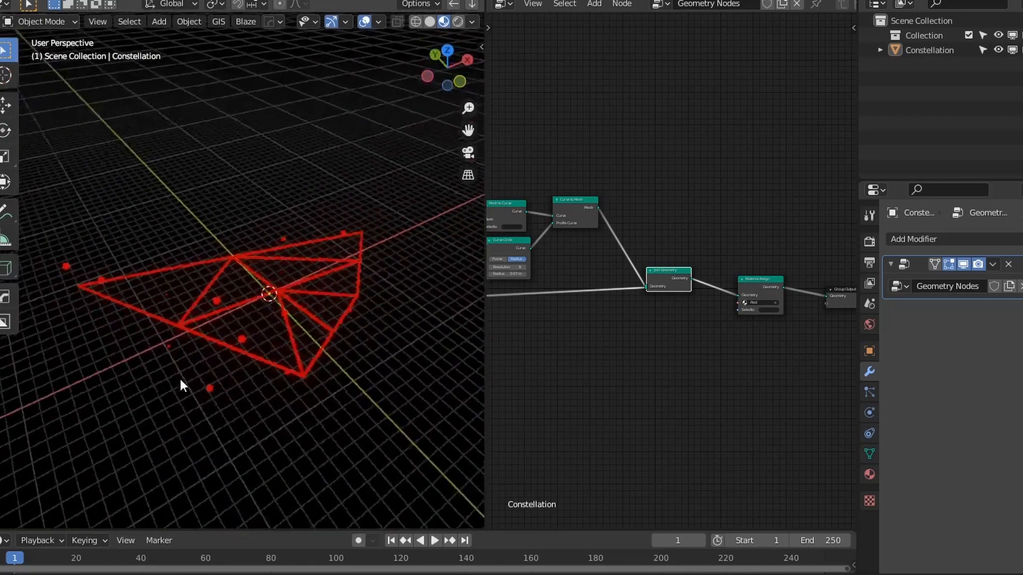
pyautogui.scroll(4, 180, 380)
pyautogui.scroll(-2, 318, 362)
pyautogui.moveTo(318, 363); pyautogui.dragTo(313, 404, button='middle')
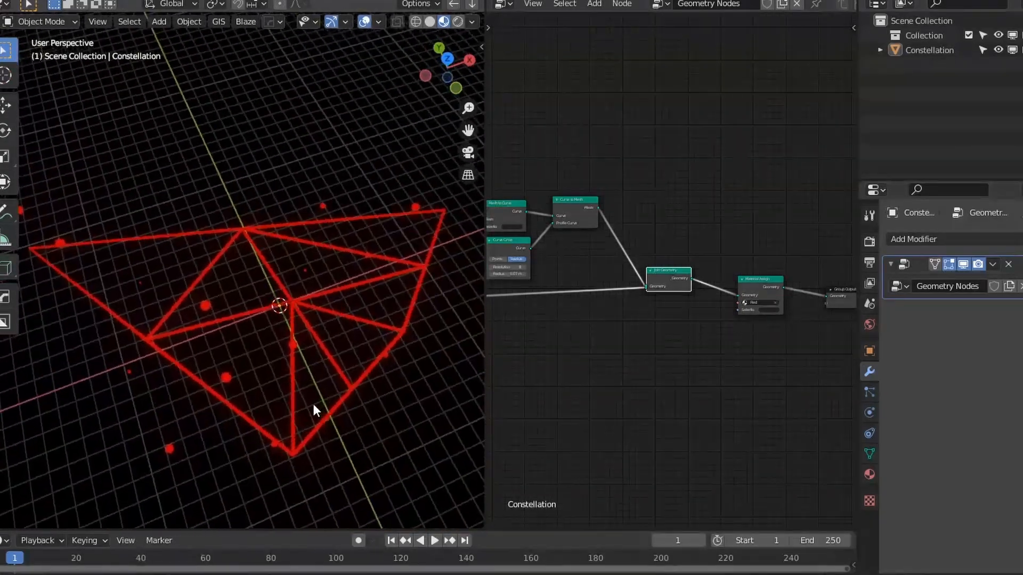
pyautogui.scroll(1, 314, 405)
# - Set the line branch's Point Distribute distance to 11.2 m and density to 0.700, and raise its seed to 7 before stepping it back
pyautogui.moveTo(599, 370); pyautogui.dragTo(728, 351, button='middle')
pyautogui.scroll(6, 728, 352)
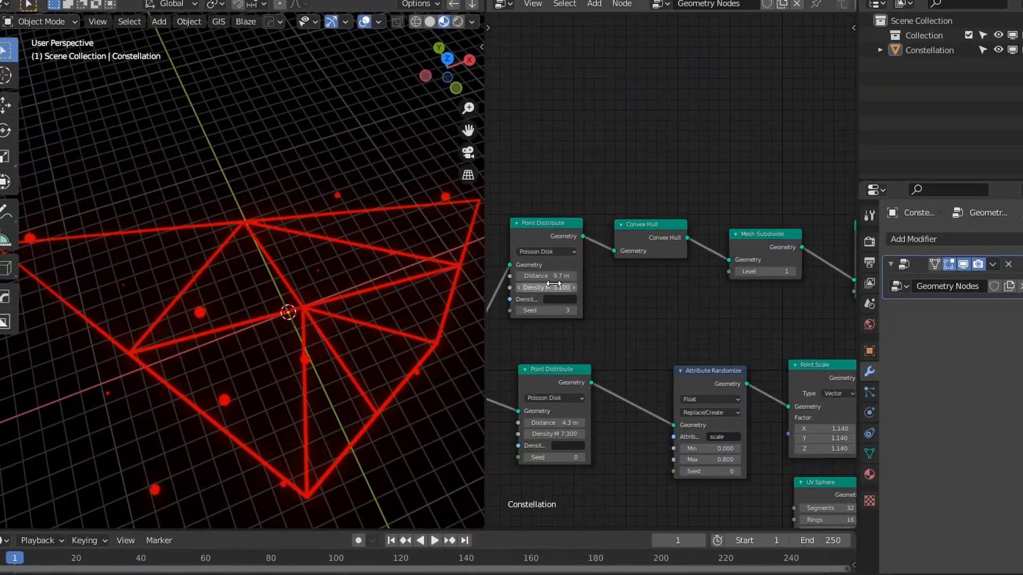
pyautogui.moveTo(554, 276); pyautogui.dragTo(563, 276)
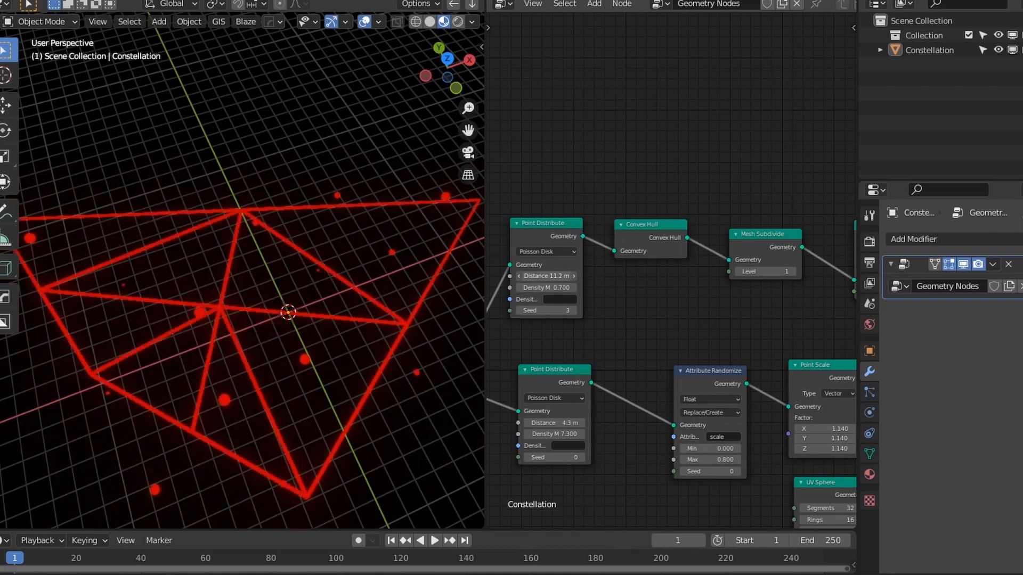
pyautogui.click(574, 310)
pyautogui.click(574, 310)
pyautogui.click(574, 310)
pyautogui.click(573, 310)
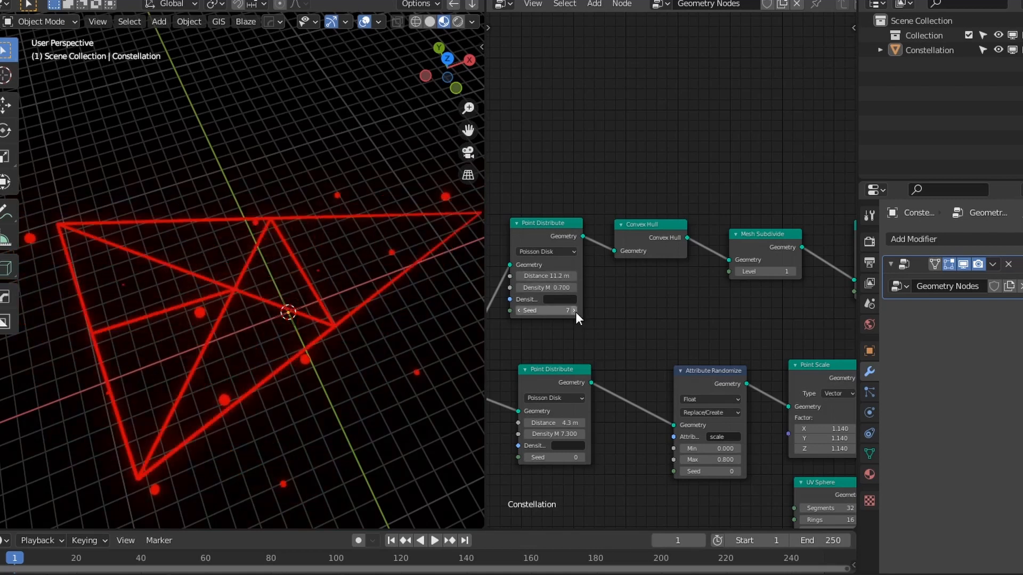
pyautogui.click(521, 311)
# - Try other Mesh Subdivide levels, including 0, and return to level 1
pyautogui.moveTo(745, 307); pyautogui.dragTo(638, 324, button='middle')
pyautogui.scroll(3, 638, 324)
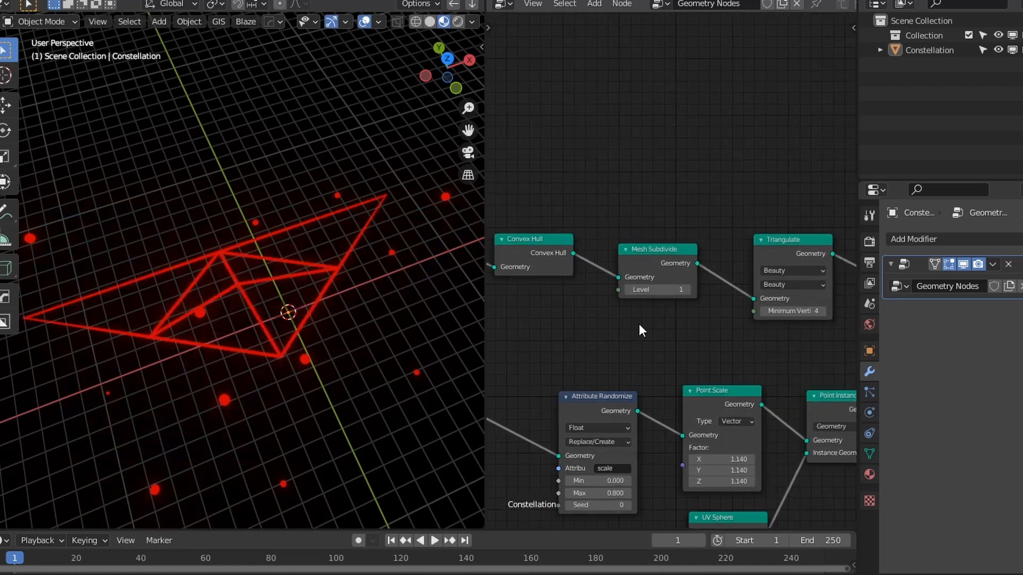
pyautogui.click(689, 296)
pyautogui.click(619, 293)
pyautogui.click(619, 293)
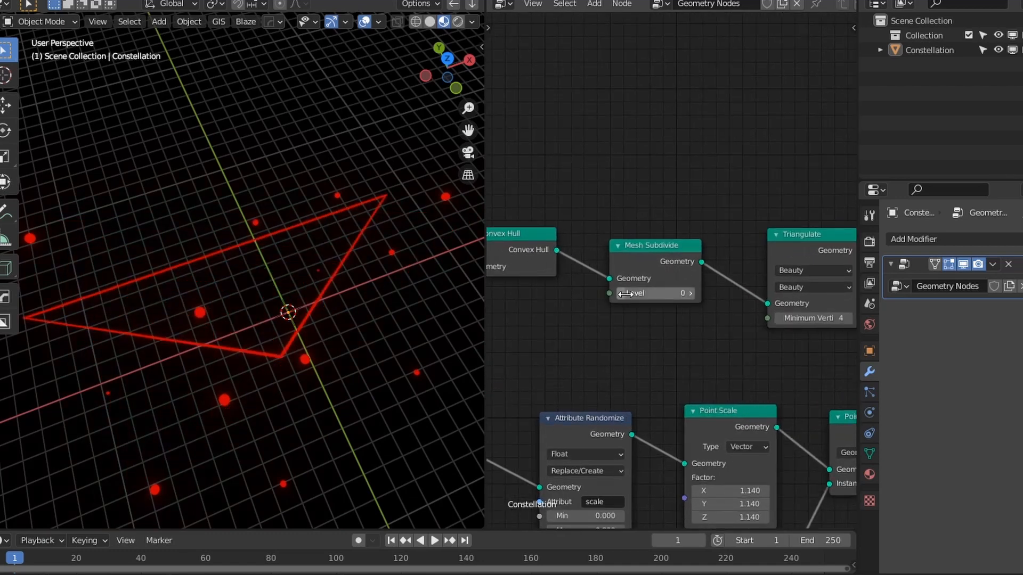
pyautogui.click(688, 294)
# - Enter Edit Mode on the Constellation base mesh and add loop cuts across its two arms
pyautogui.scroll(-2, 649, 313)
pyautogui.scroll(-2, 387, 318)
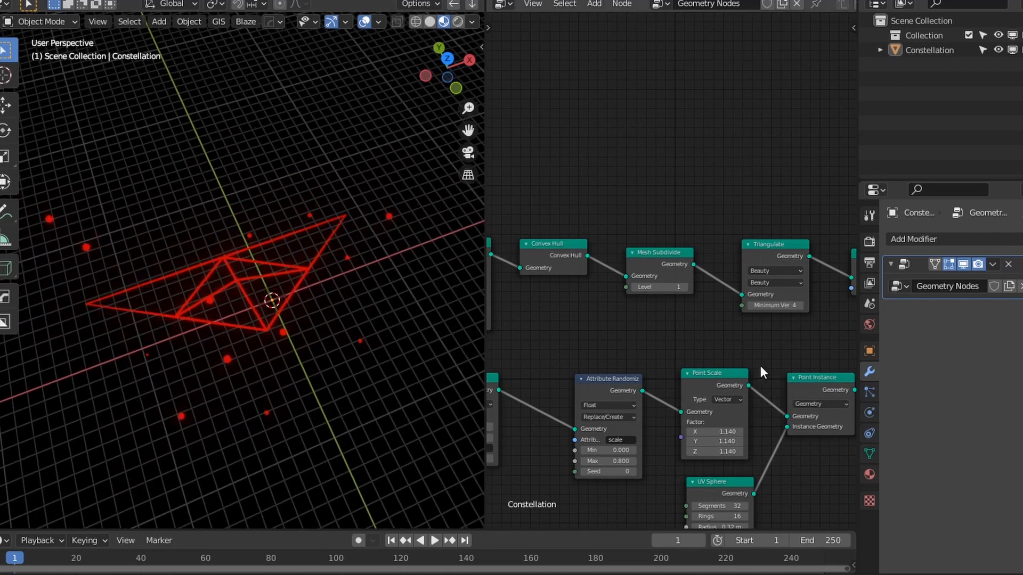
pyautogui.moveTo(720, 354); pyautogui.dragTo(604, 364, button='middle')
pyautogui.scroll(-1, 605, 364)
pyautogui.press('Tab')
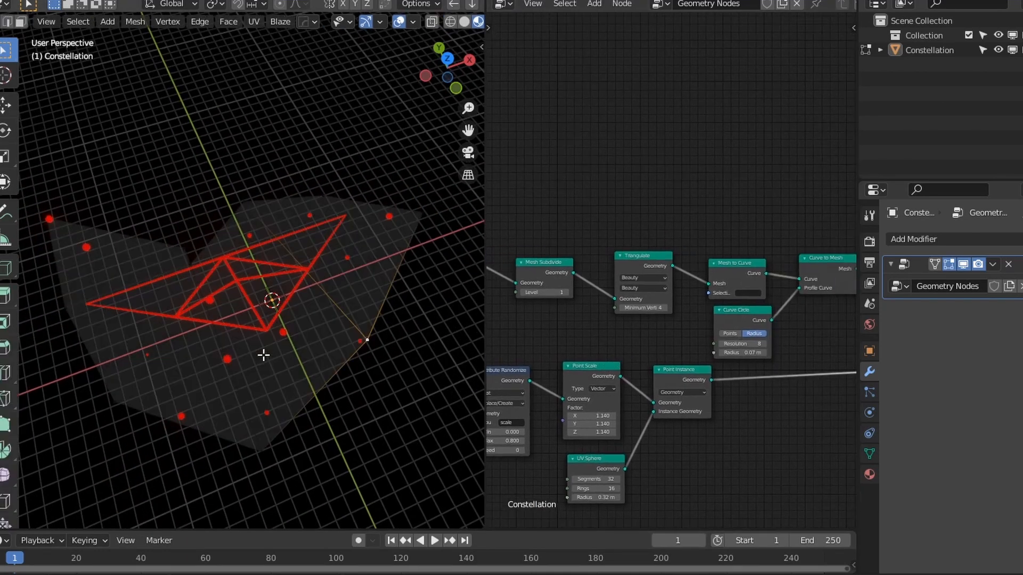
pyautogui.hotkey('ctrl', 'r')
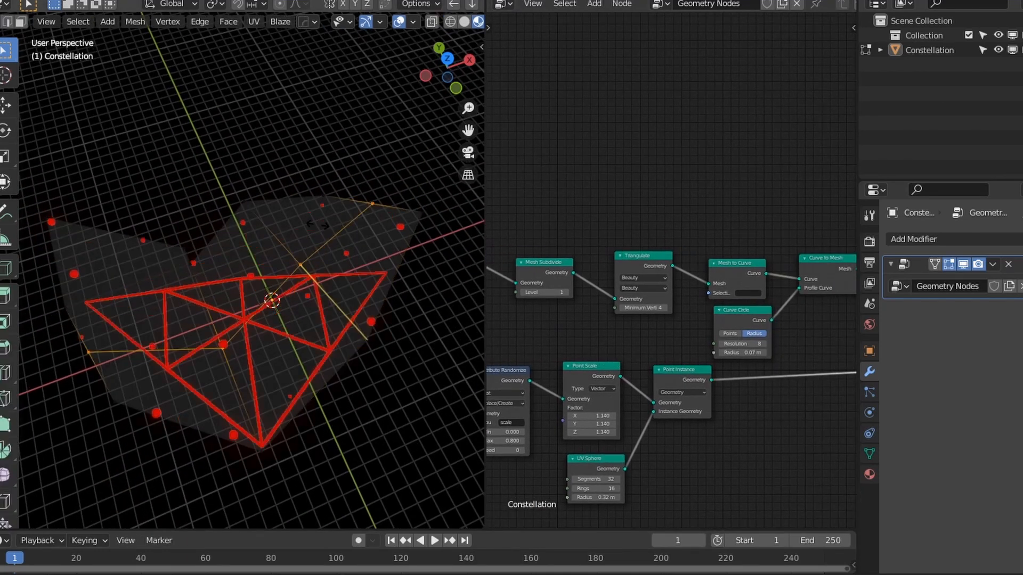
pyautogui.click(318, 225)
pyautogui.click(144, 262)
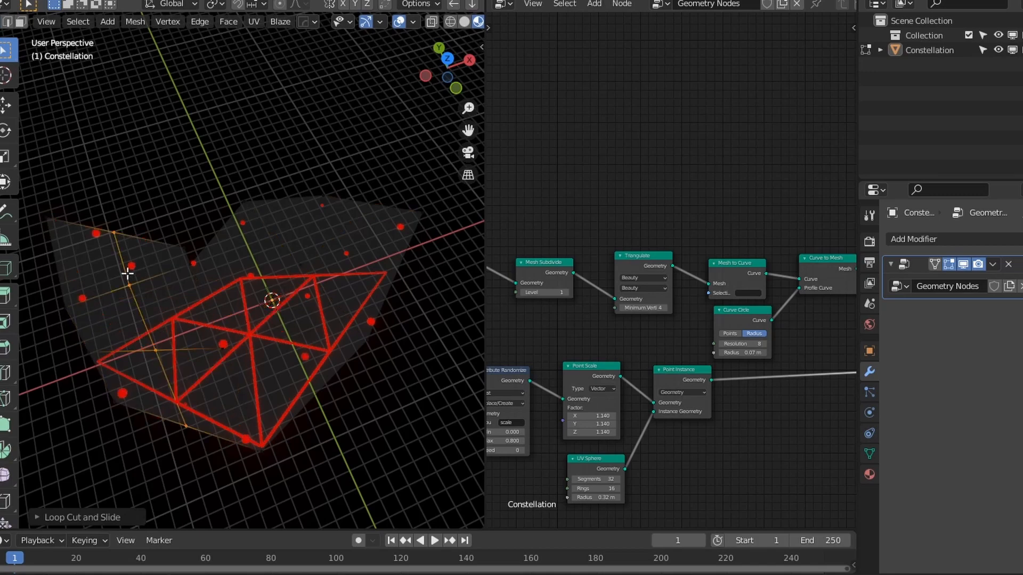
# - Move the left arm's new edge vertex, the notch vertex and the right arm's upper vertex within the XY plane
pyautogui.click(112, 231)
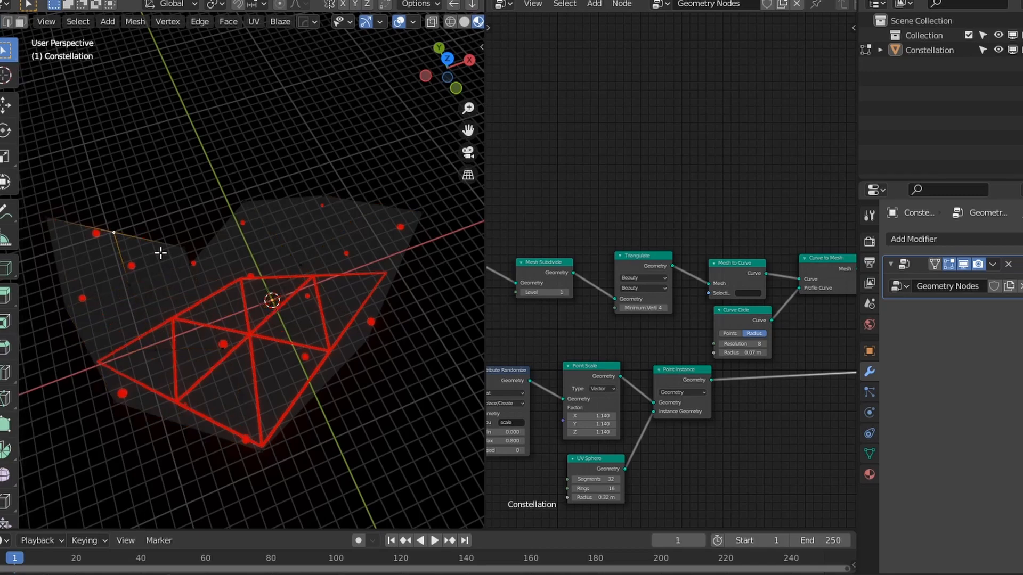
pyautogui.press('g')
pyautogui.press('z')
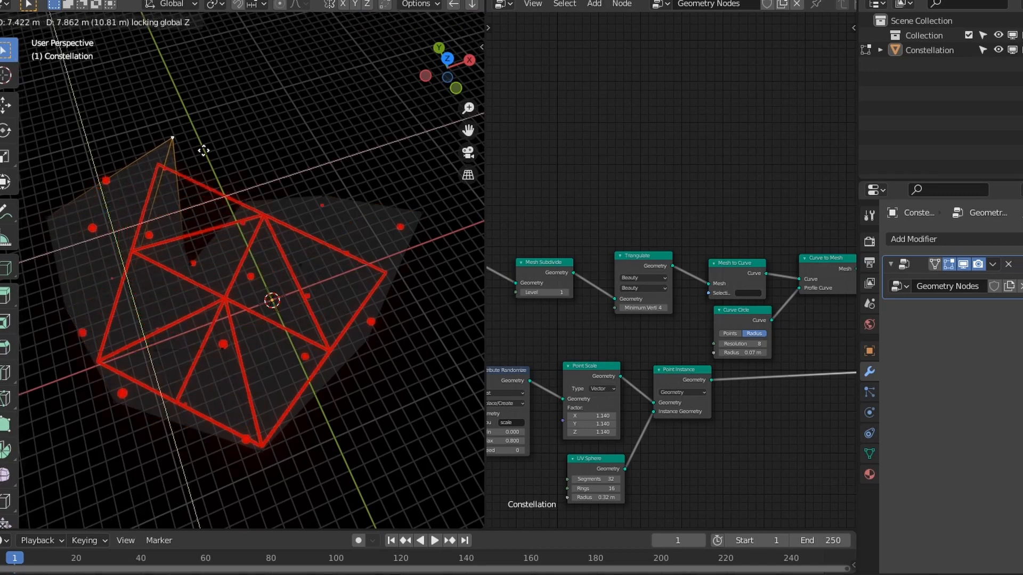
pyautogui.click(133, 169)
pyautogui.click(194, 254)
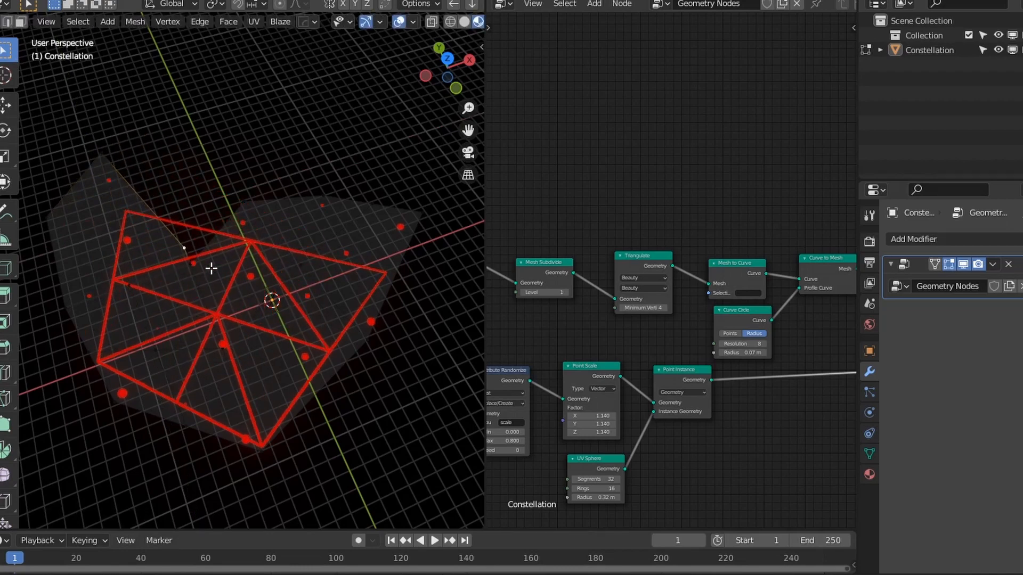
pyautogui.press('g')
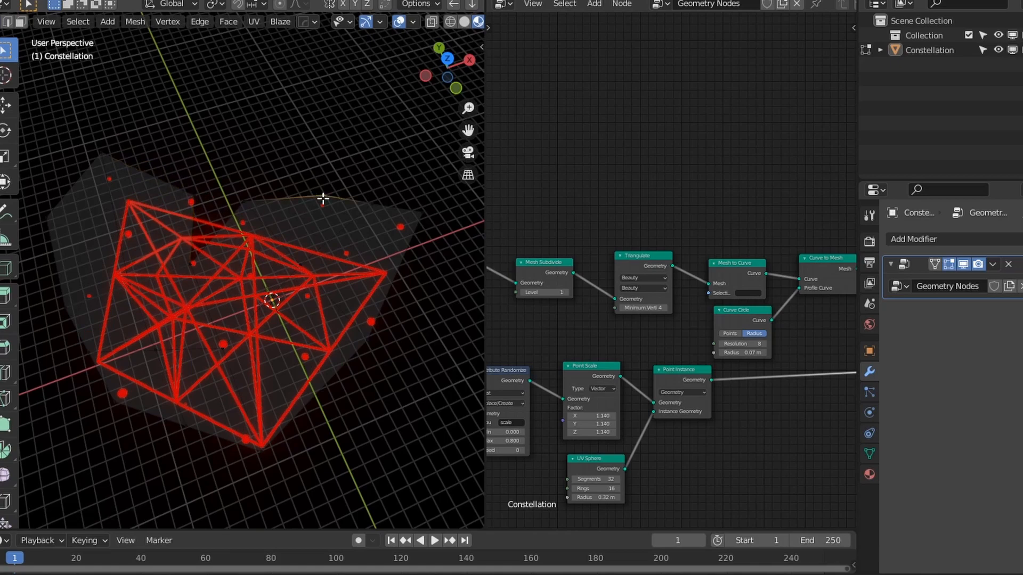
pyautogui.hotkey('shift', 'z')
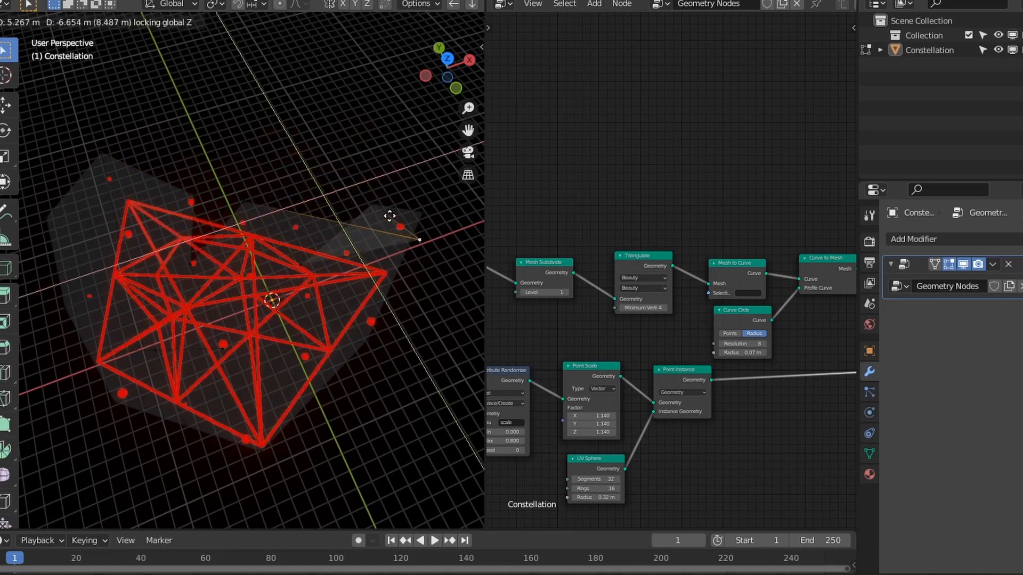
pyautogui.click(393, 224)
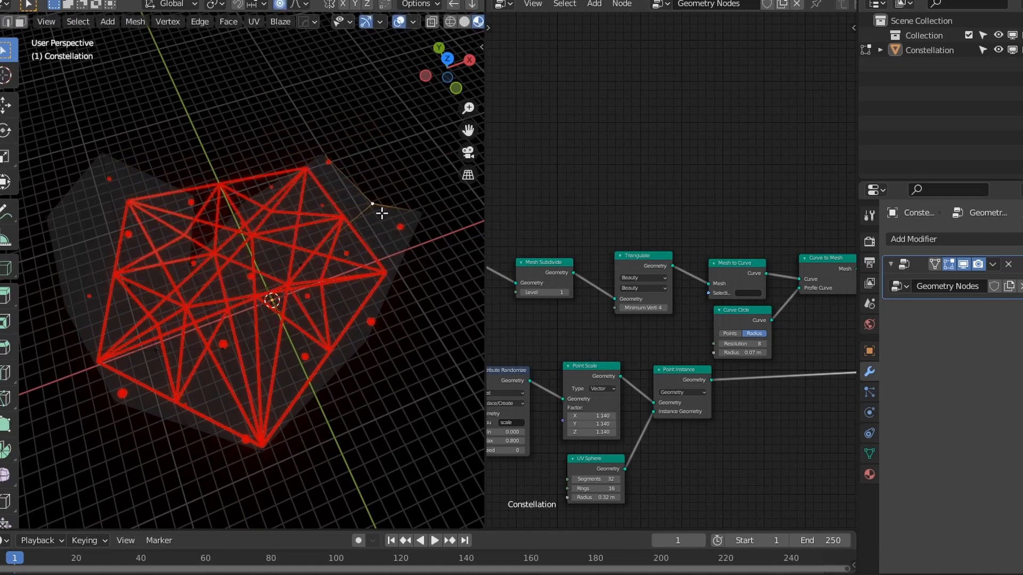
# - Move the right arm's new edge vertex outward in the XY plane using proportional editing with a size of 6.728 m
pyautogui.press('g')
pyautogui.scroll(-12, 397, 216)
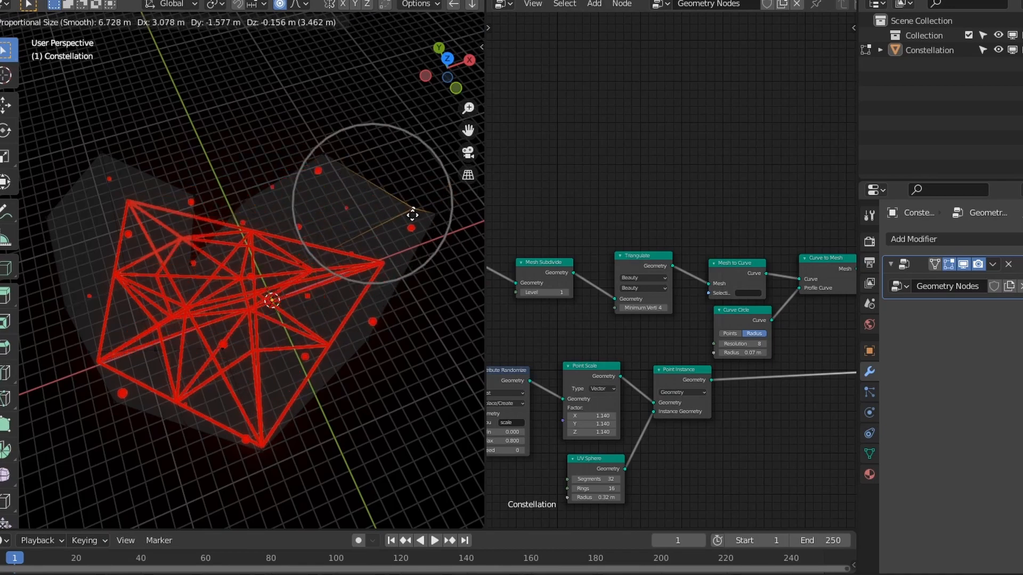
pyautogui.hotkey('shift', 'z')
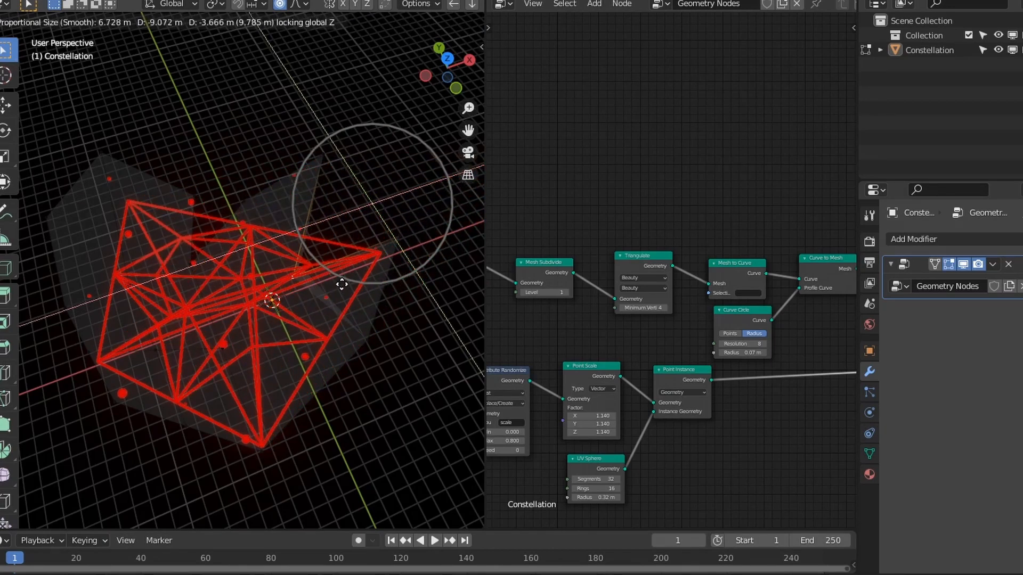
pyautogui.click(473, 210)
# - Set the Mesh Subdivide level to 0 and return the Constellation object to Object Mode
pyautogui.click(523, 291)
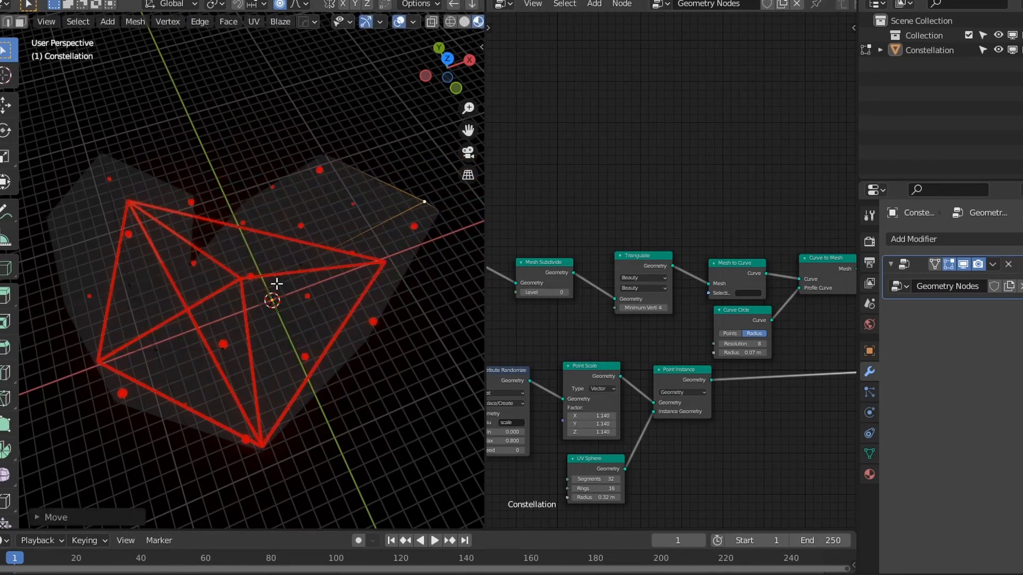
pyautogui.press('Tab')
pyautogui.moveTo(264, 324); pyautogui.dragTo(211, 385, button='middle')
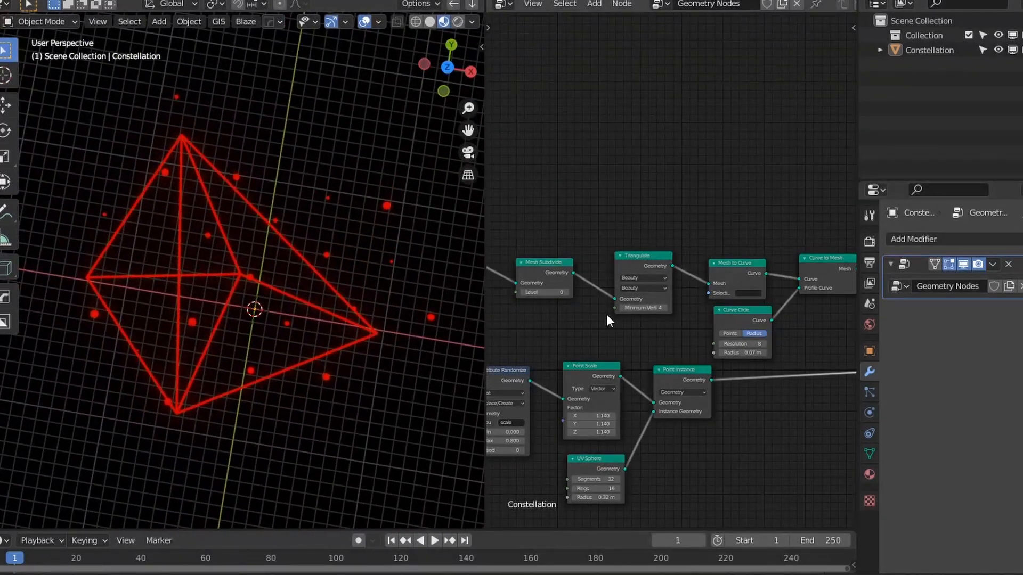
# - Move all the nodes of the line branch up, away from the star branch
pyautogui.moveTo(737, 360); pyautogui.dragTo(614, 360, button='middle')
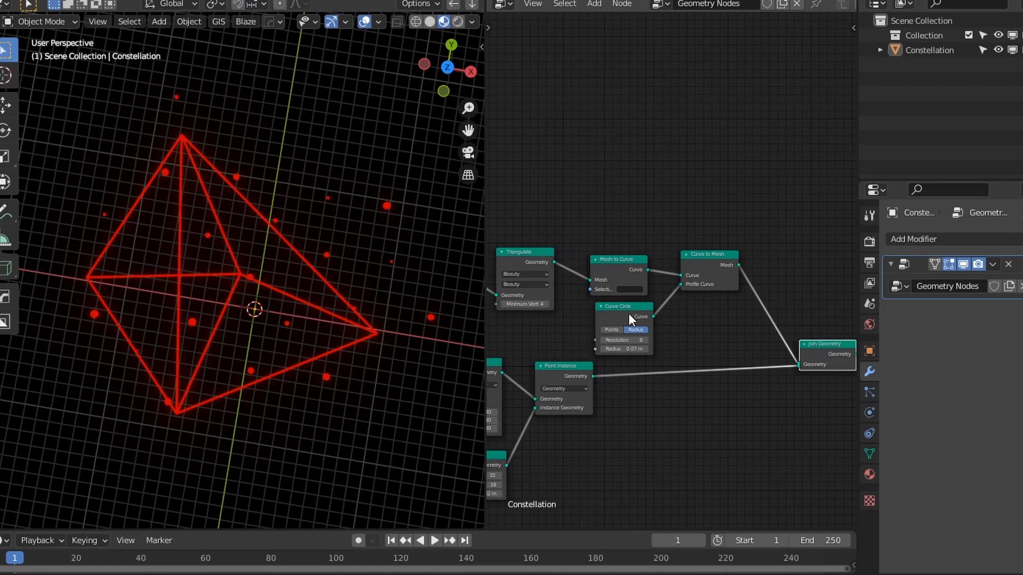
pyautogui.scroll(-4, 697, 320)
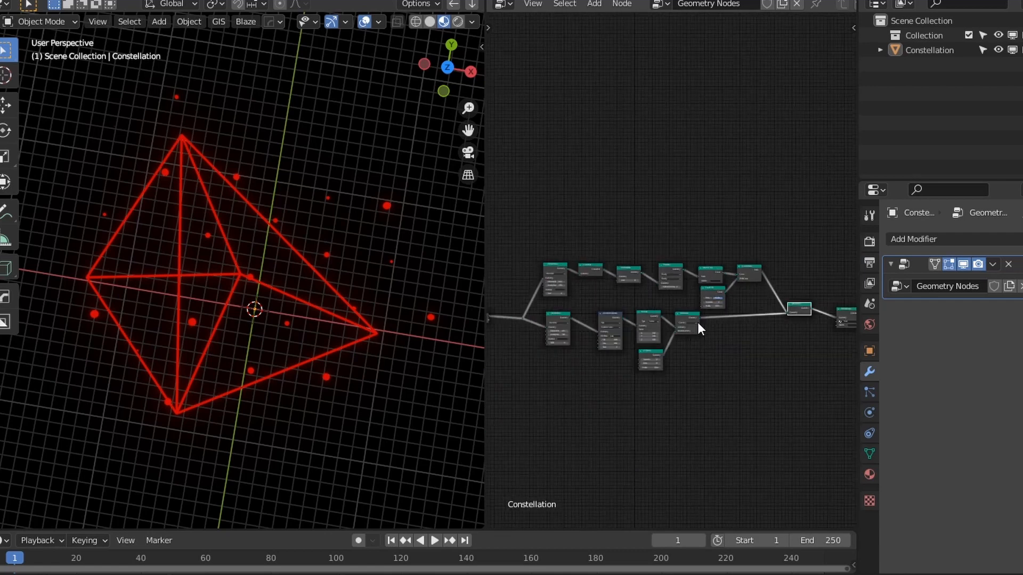
pyautogui.moveTo(542, 271); pyautogui.dragTo(521, 293)
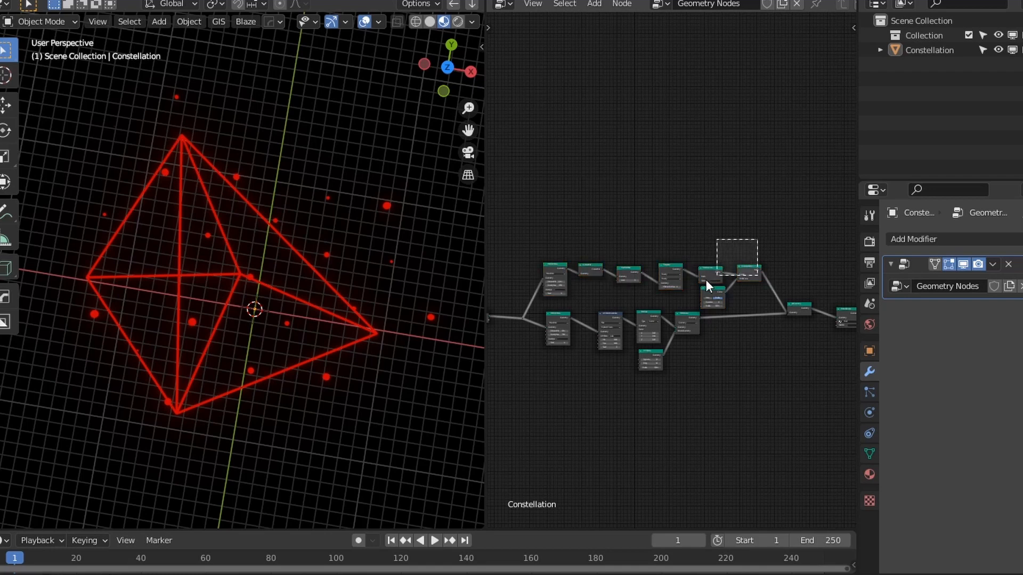
pyautogui.moveTo(705, 280); pyautogui.dragTo(551, 293)
pyautogui.moveTo(706, 276); pyautogui.dragTo(692, 220)
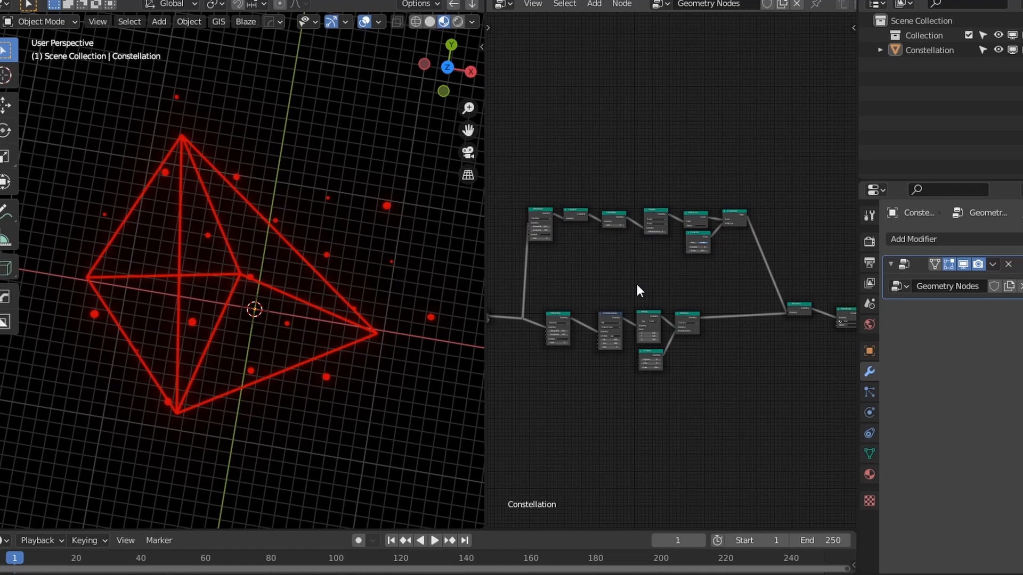
pyautogui.scroll(4, 637, 280)
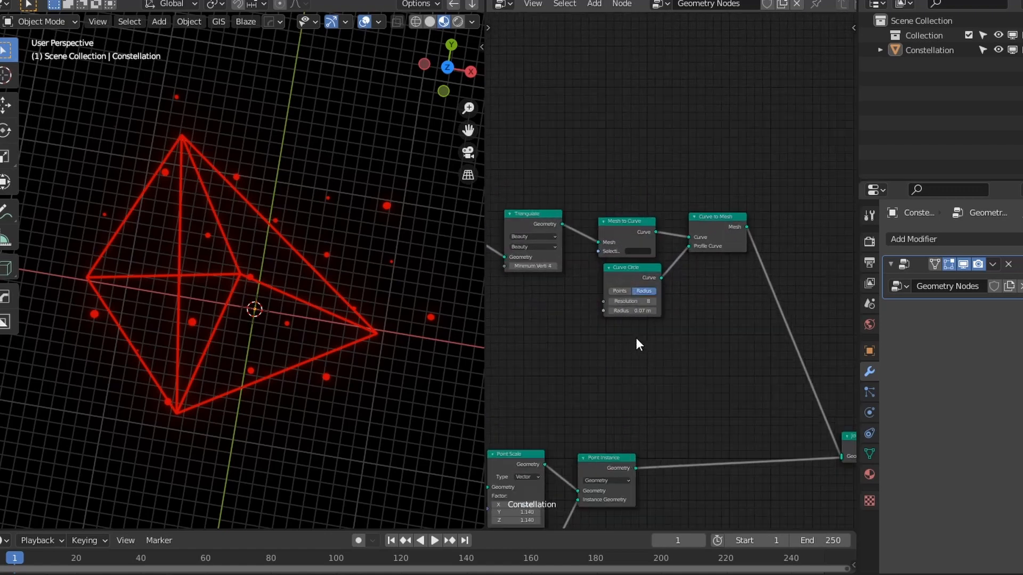
# - Mute all the nodes of the star branch, including the UV Sphere
pyautogui.scroll(-6, 662, 395)
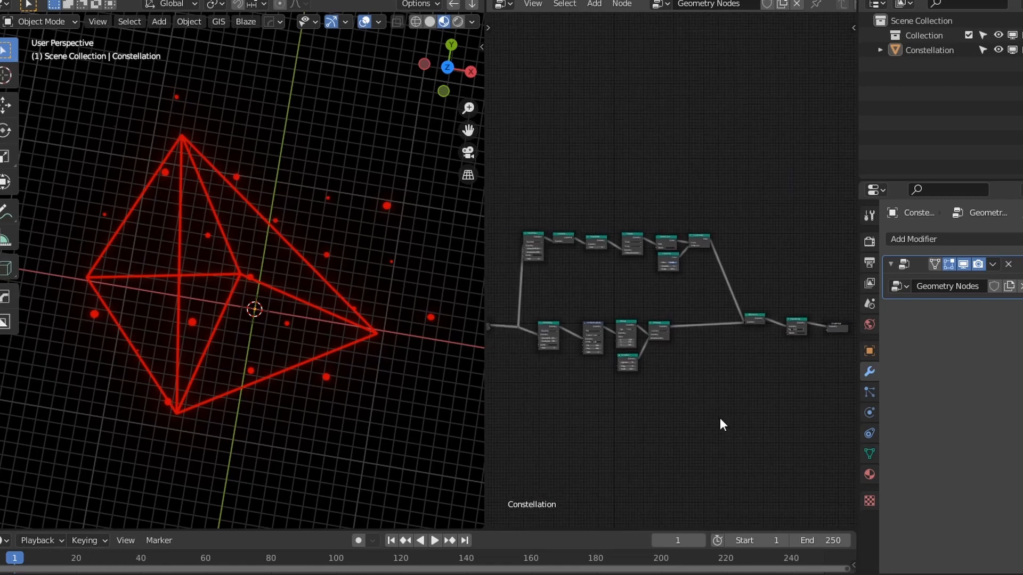
pyautogui.moveTo(692, 393); pyautogui.dragTo(542, 308)
pyautogui.press('m')
pyautogui.scroll(4, 666, 355)
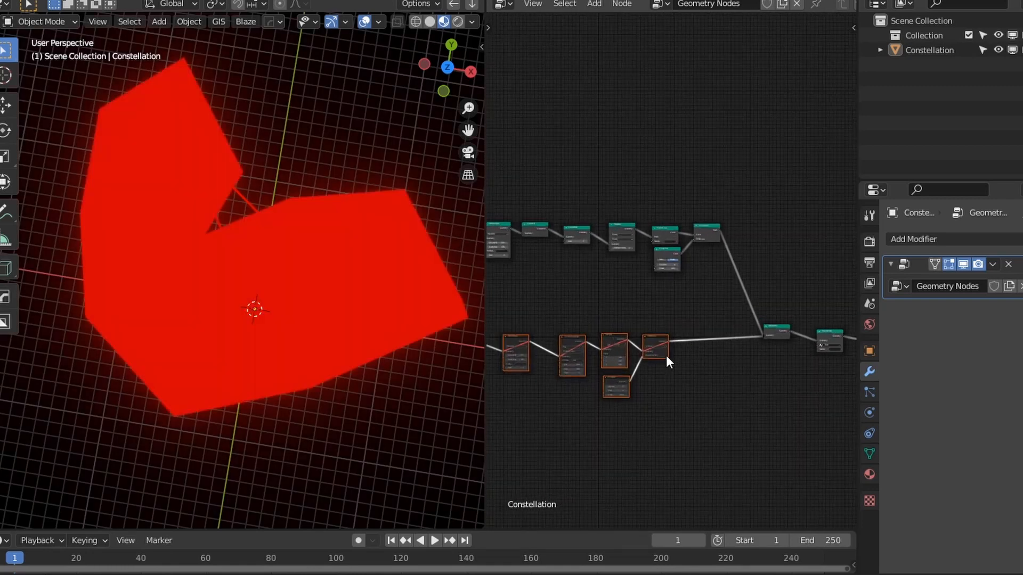
# - Connect the Curve to Mesh output directly to the red Material Assign node, bypassing Join Geometry
pyautogui.moveTo(778, 367); pyautogui.dragTo(714, 367, button='middle')
pyautogui.moveTo(651, 385); pyautogui.dragTo(855, 381, button='middle')
pyautogui.moveTo(750, 383); pyautogui.dragTo(541, 382, button='middle')
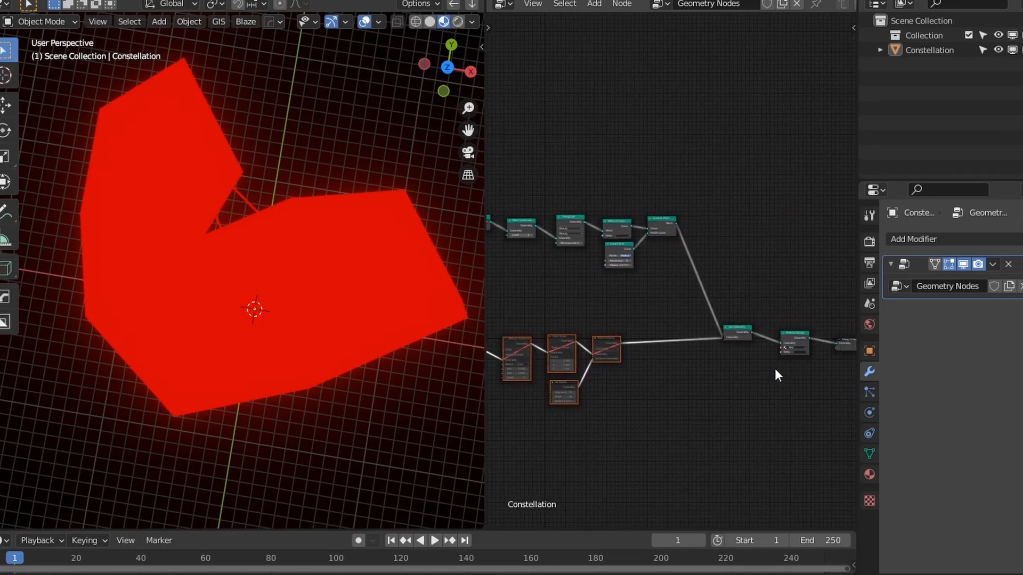
pyautogui.scroll(3, 746, 371)
pyautogui.moveTo(712, 372); pyautogui.dragTo(716, 369, button='middle')
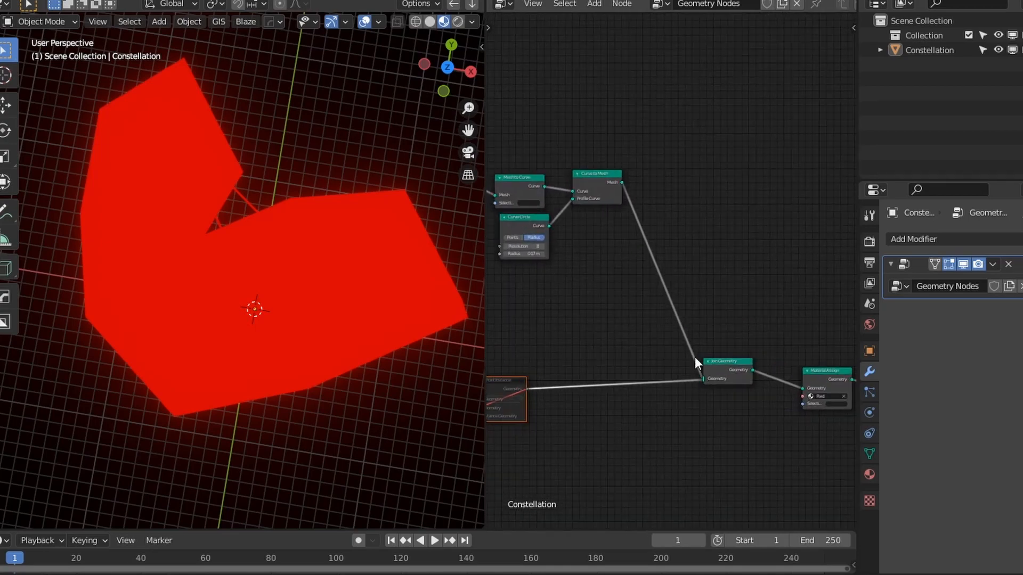
pyautogui.moveTo(719, 277); pyautogui.dragTo(624, 287, button='middle')
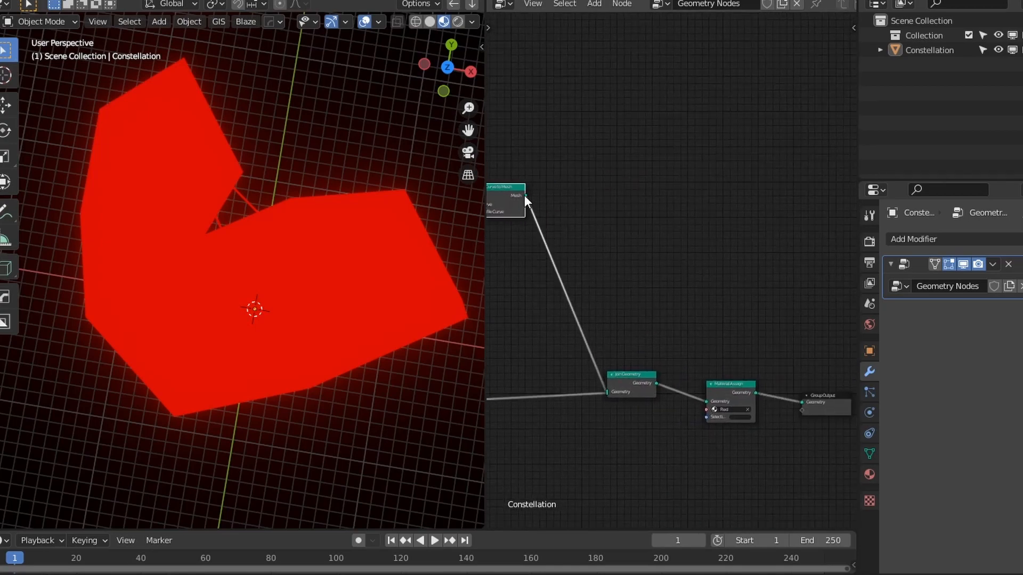
pyautogui.moveTo(524, 195); pyautogui.dragTo(706, 401)
# - Add a Curve to Points node above the line branch near Mesh to Curve
pyautogui.moveTo(629, 383); pyautogui.dragTo(746, 399, button='middle')
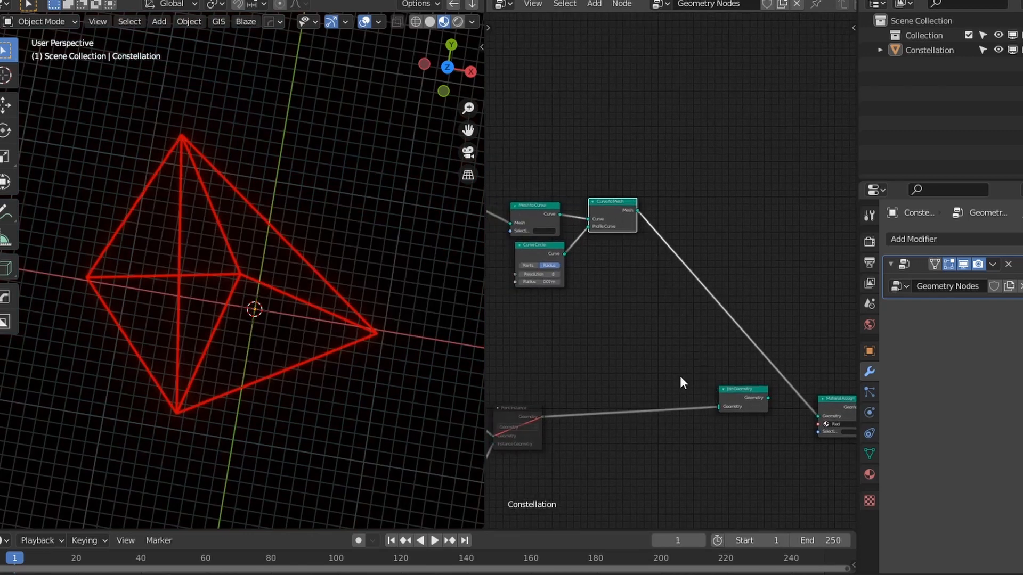
pyautogui.scroll(-3, 681, 379)
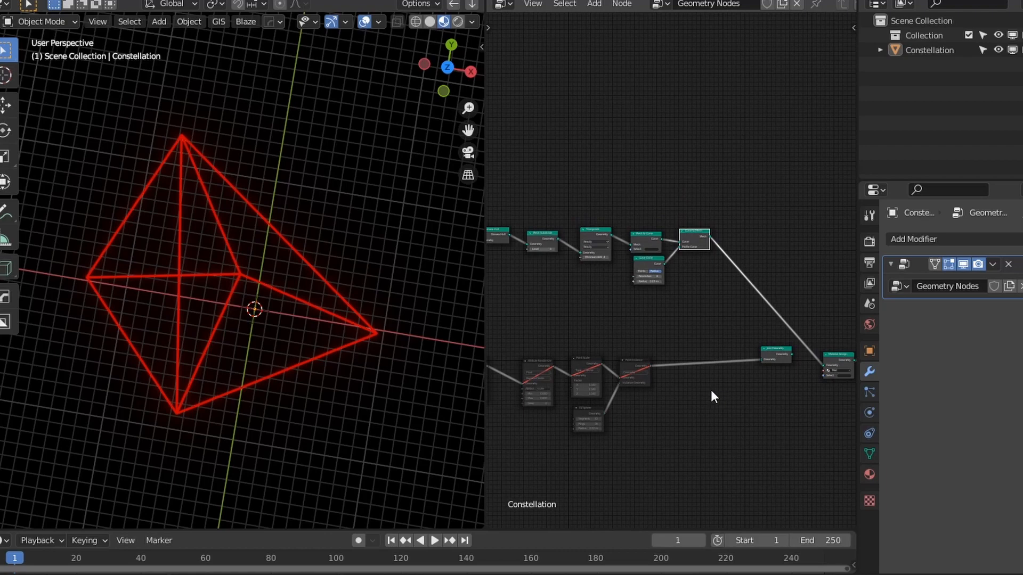
pyautogui.scroll(-5, 619, 308)
pyautogui.scroll(3, 618, 312)
pyautogui.moveTo(607, 318); pyautogui.dragTo(619, 321, button='middle')
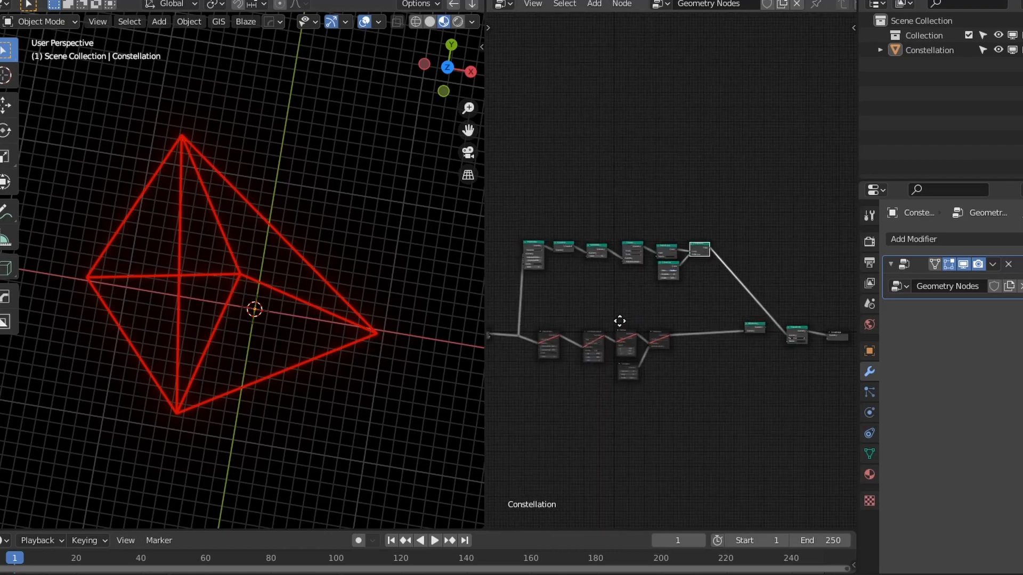
pyautogui.scroll(1, 621, 320)
pyautogui.scroll(2, 621, 320)
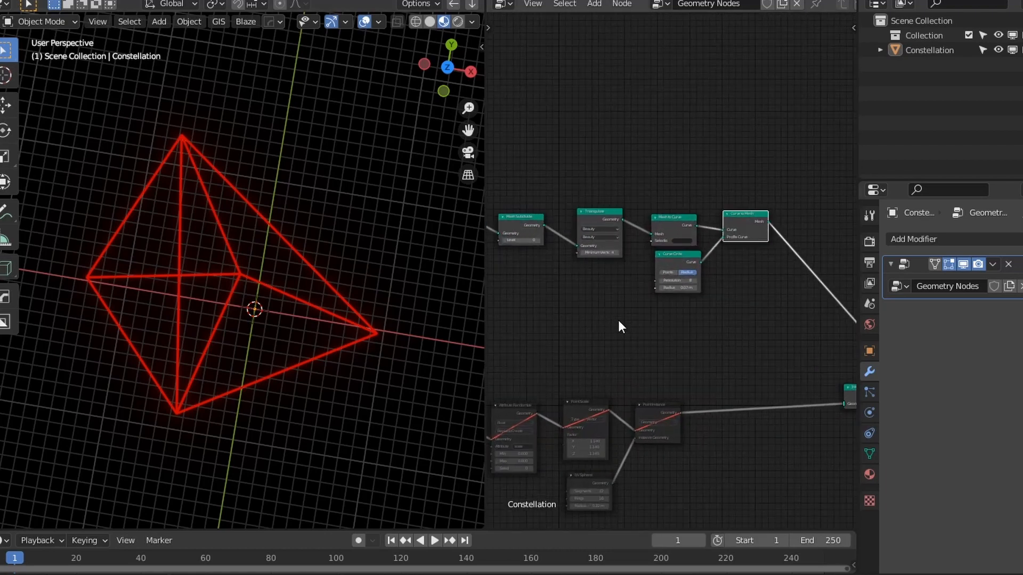
pyautogui.hotkey('shift', 'a')
pyautogui.moveTo(586, 287)
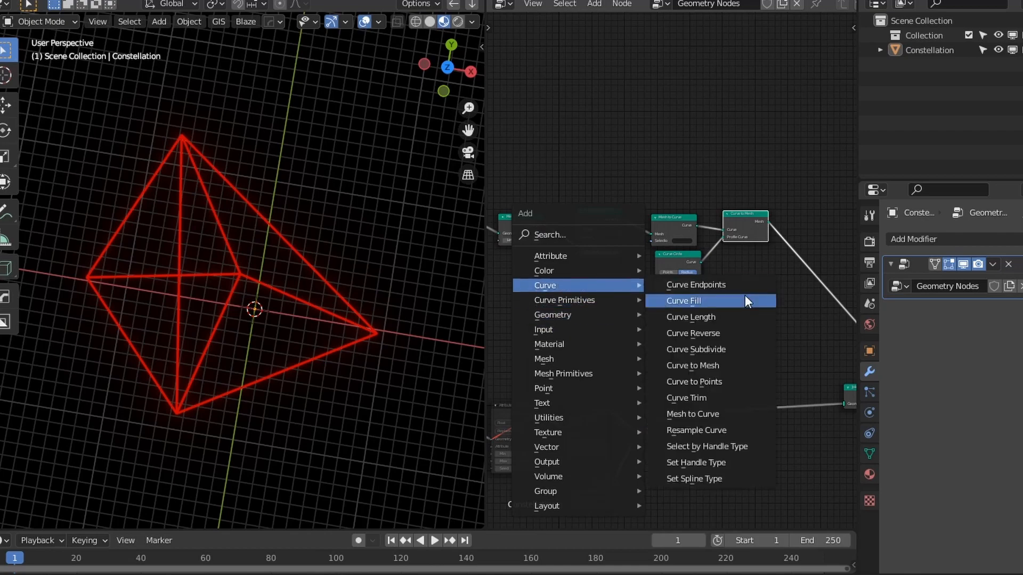
pyautogui.click(730, 380)
pyautogui.click(664, 160)
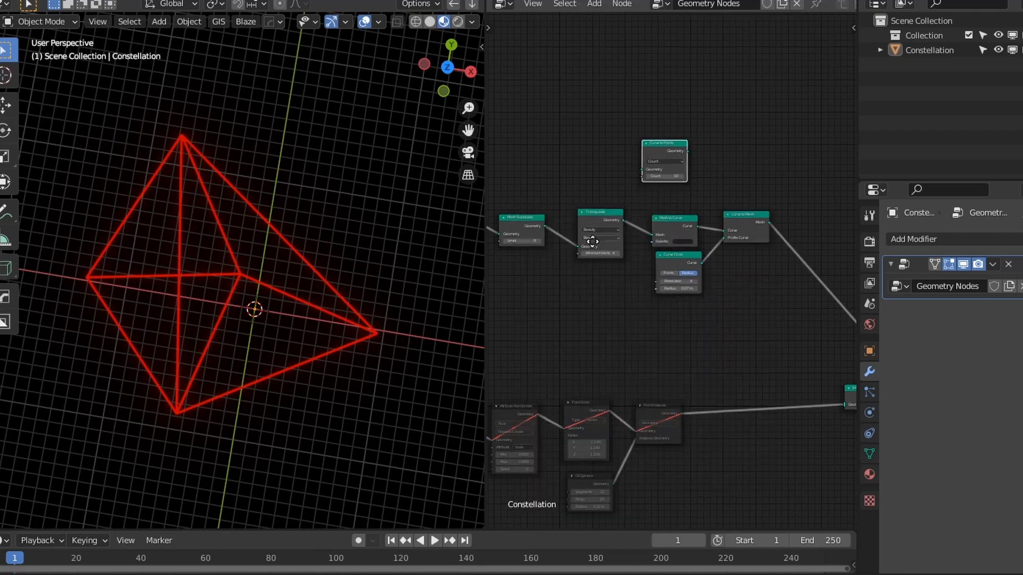
# - Move Curve Circle down and insert Curve to Points on the link between Mesh to Curve and Curve to Mesh
pyautogui.scroll(5, 688, 293)
pyautogui.moveTo(593, 242); pyautogui.dragTo(633, 340, button='middle')
pyautogui.scroll(-8, 671, 303)
pyautogui.scroll(7, 633, 340)
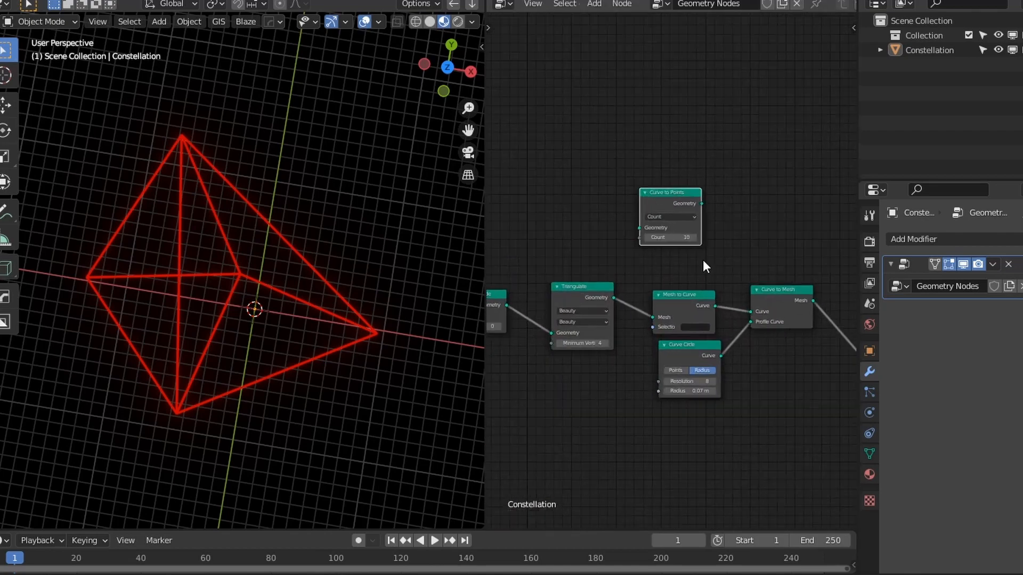
pyautogui.scroll(-1, 660, 276)
pyautogui.moveTo(625, 297); pyautogui.dragTo(701, 299, button='middle')
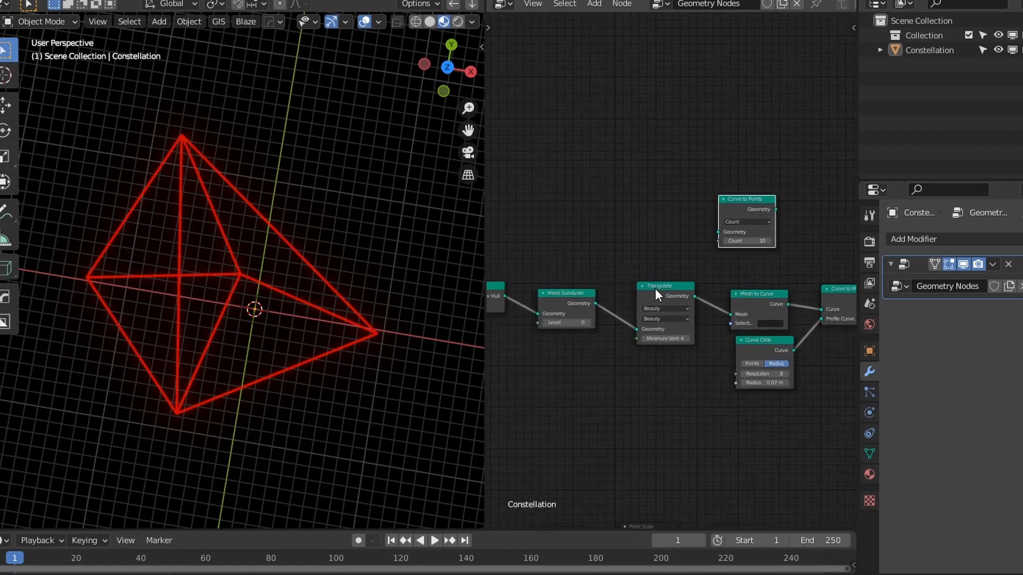
pyautogui.moveTo(810, 251); pyautogui.dragTo(715, 235, button='middle')
pyautogui.scroll(4, 660, 261)
pyautogui.moveTo(677, 343); pyautogui.dragTo(686, 372)
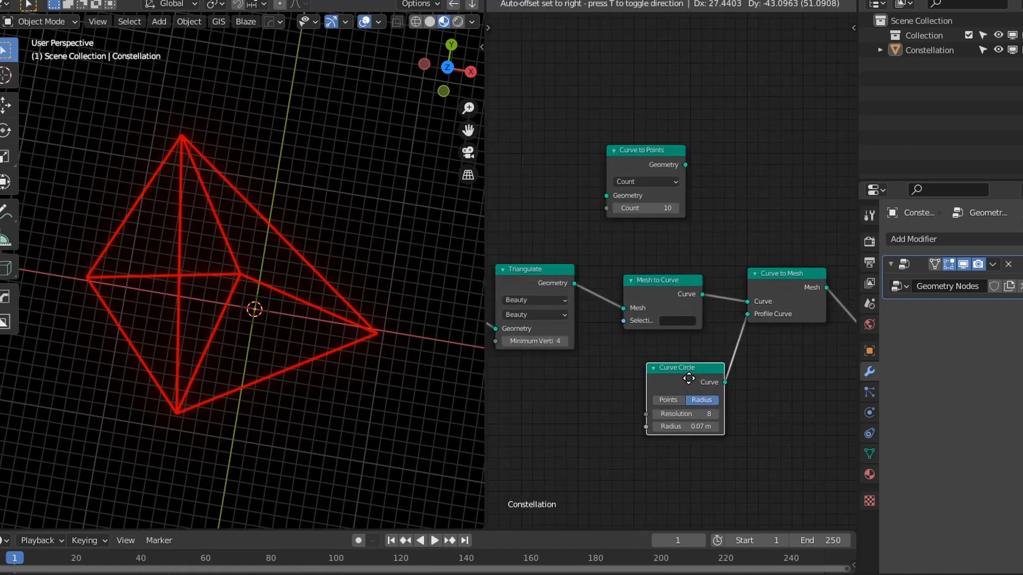
pyautogui.moveTo(643, 169); pyautogui.dragTo(721, 292)
# - Switch the viewport shading to Solid and tilt the view of the constellation
pyautogui.press('z')
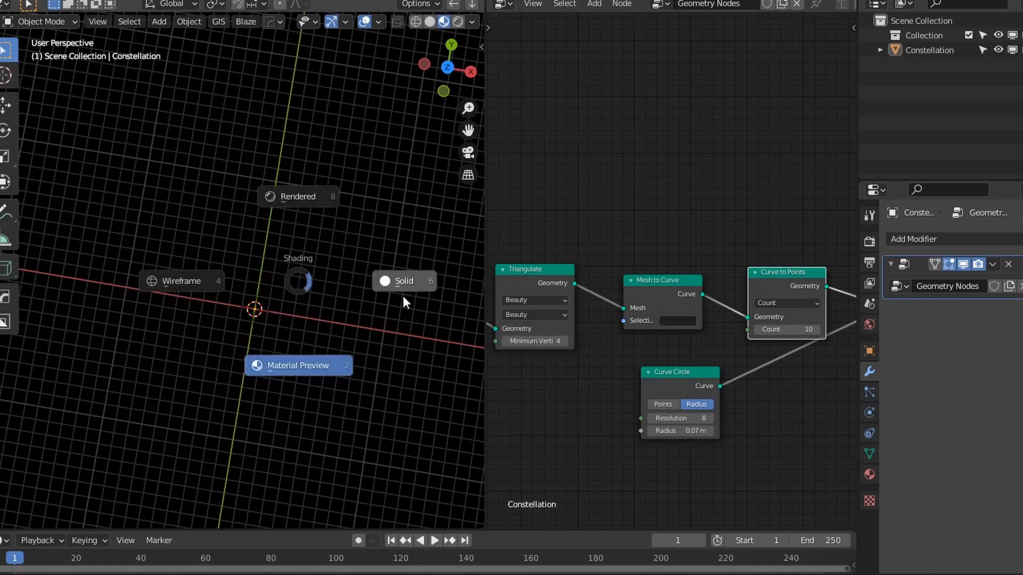
pyautogui.click(402, 293)
pyautogui.moveTo(360, 328); pyautogui.dragTo(362, 302, button='middle')
pyautogui.moveTo(700, 308); pyautogui.dragTo(554, 297, button='middle')
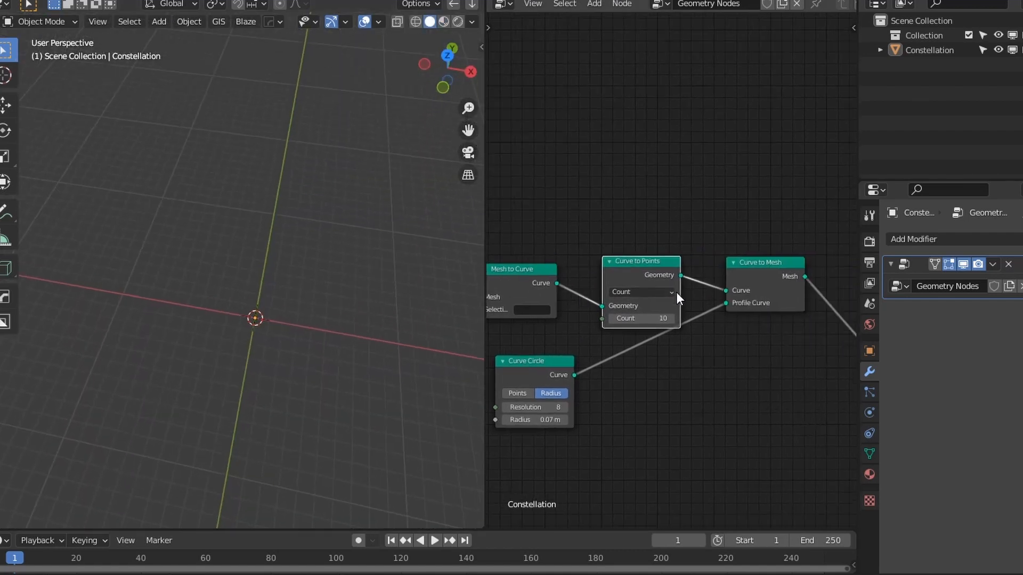
# - Reposition the Curve to Points and Curve to Mesh nodes, and undo the last changes
pyautogui.moveTo(630, 265)
pyautogui.mouseDown()
pyautogui.moveTo(635, 213)
pyautogui.moveTo(624, 252)
pyautogui.mouseUp()
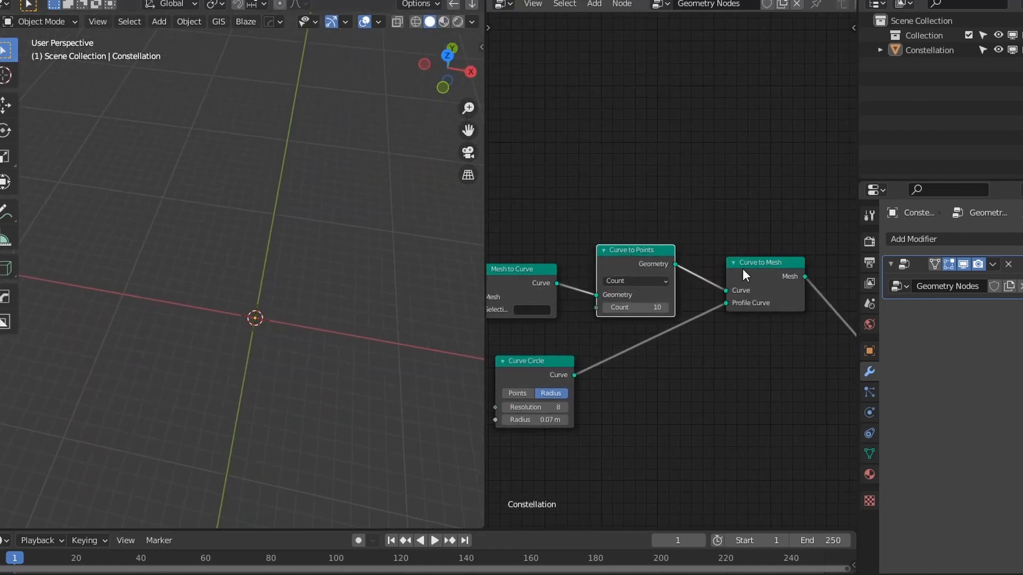
pyautogui.moveTo(759, 263); pyautogui.dragTo(761, 278)
pyautogui.hotkey('ctrl', 'z')
pyautogui.hotkey('ctrl', 'z')
pyautogui.hotkey('ctrl', 'z')
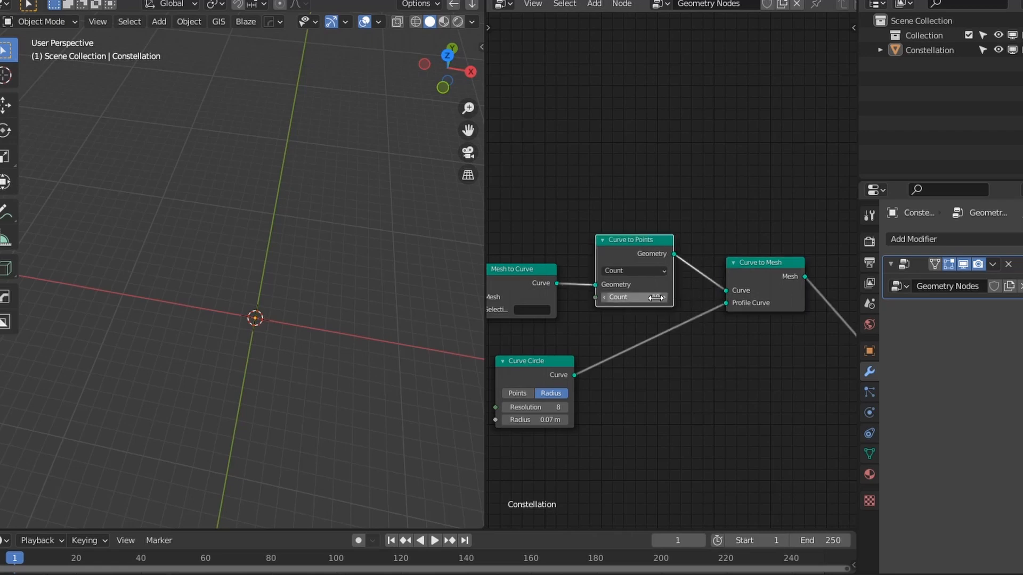
# - Undo the insertion of the Curve to Points node between Mesh to Curve and Curve to Mesh
pyautogui.hotkey('ctrl', 'z')
pyautogui.hotkey('ctrl', 'z')
pyautogui.press('Home')
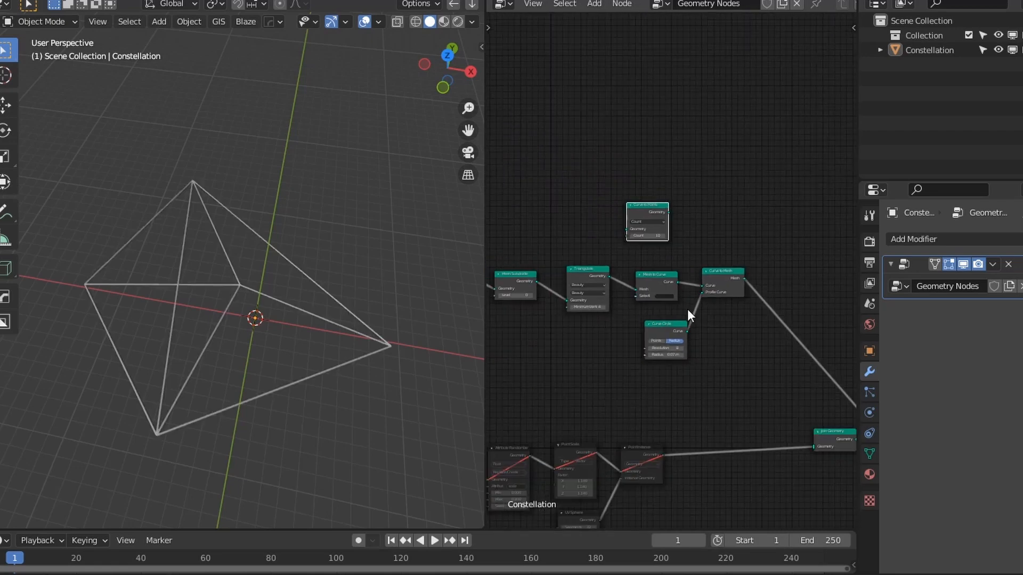
# - Move the upper node chain up to Mesh to Curve, plus the Group Input node, left to make room before Curve to Mesh
pyautogui.scroll(2, 682, 329)
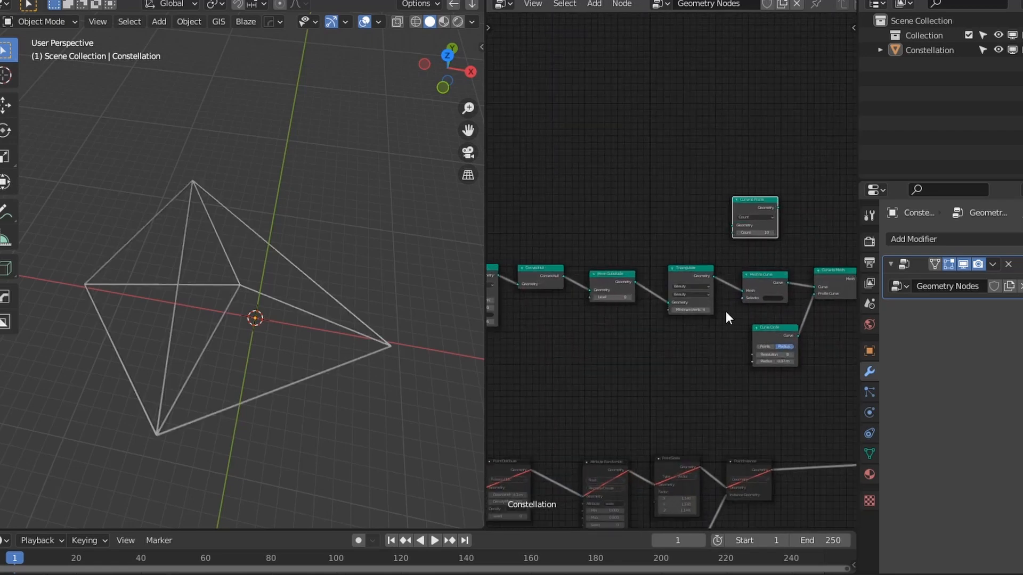
pyautogui.scroll(-2, 698, 316)
pyautogui.moveTo(699, 316); pyautogui.dragTo(751, 315, button='middle')
pyautogui.moveTo(782, 299); pyautogui.dragTo(519, 257)
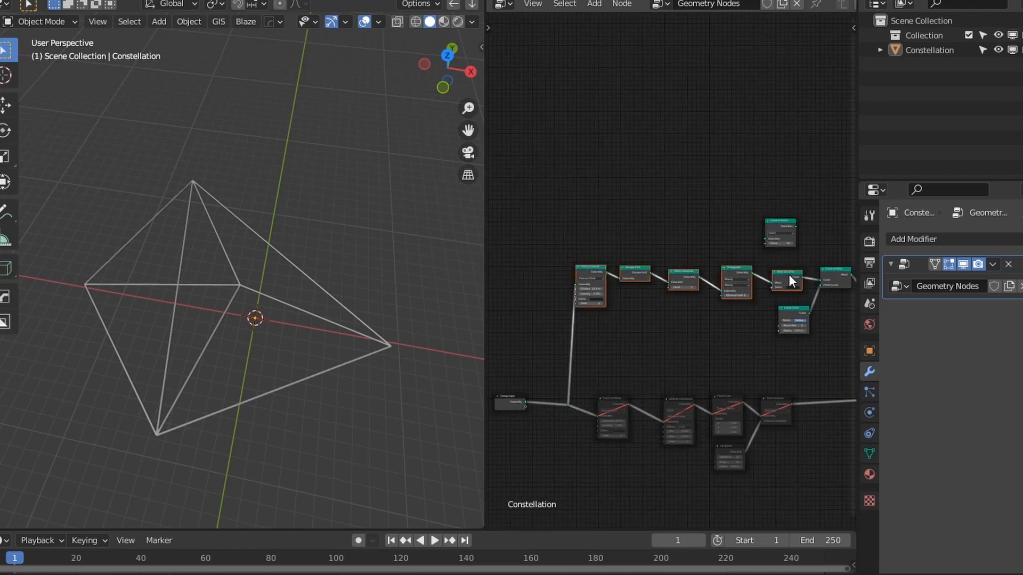
pyautogui.moveTo(789, 274); pyautogui.dragTo(702, 270)
pyautogui.moveTo(565, 437); pyautogui.dragTo(654, 410, button='middle')
pyautogui.moveTo(660, 399); pyautogui.dragTo(537, 342)
pyautogui.press('g')
pyautogui.click(538, 366)
# - Move the Curve to Points node closer to Mesh to Curve and link the Mesh to Curve output to its Geometry input
pyautogui.moveTo(701, 349); pyautogui.dragTo(563, 378, button='middle')
pyautogui.scroll(4, 563, 379)
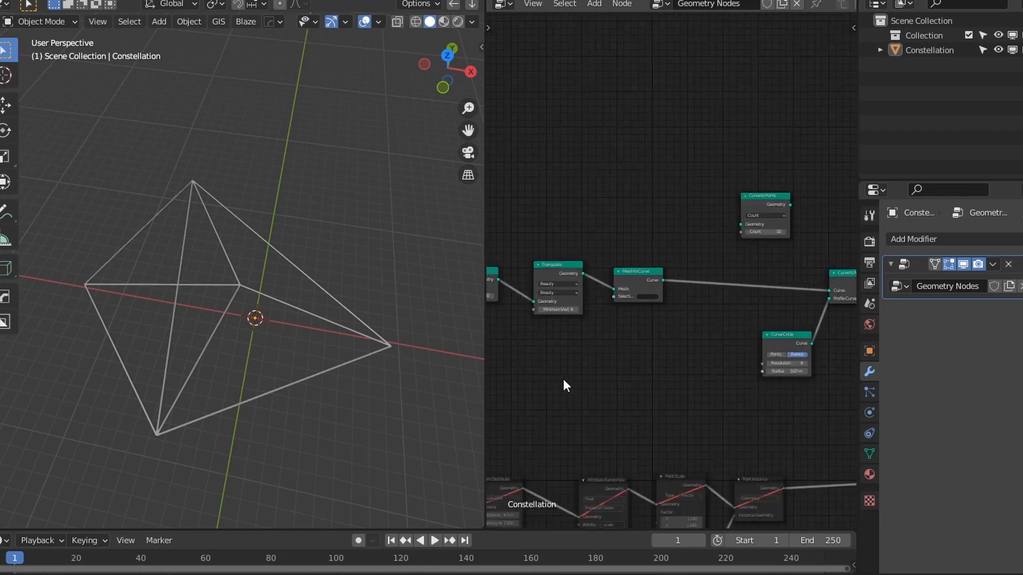
pyautogui.scroll(1, 564, 378)
pyautogui.moveTo(751, 324); pyautogui.dragTo(655, 362, button='middle')
pyautogui.scroll(3, 654, 362)
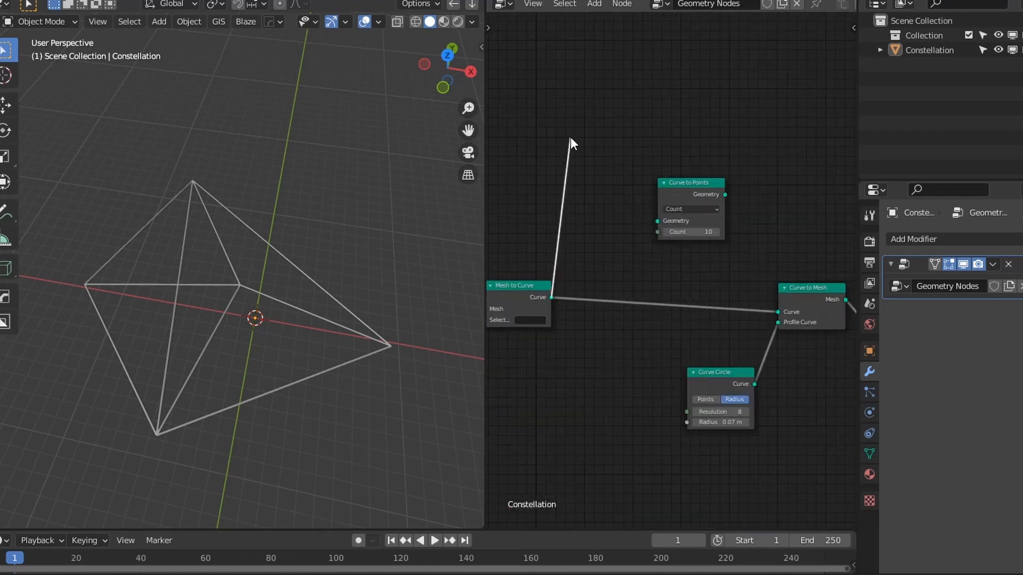
pyautogui.moveTo(692, 189); pyautogui.dragTo(637, 163)
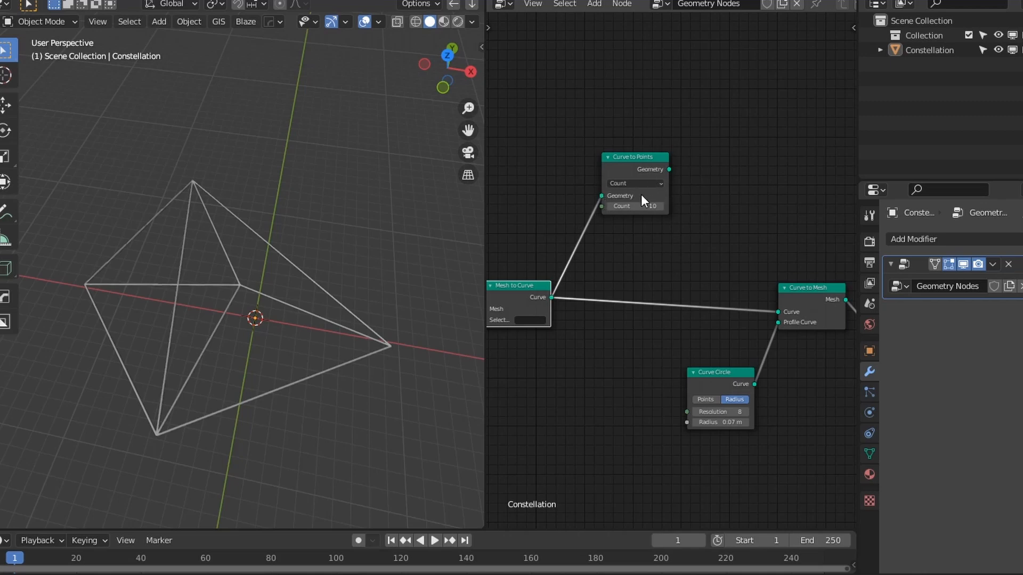
# - Link the Curve to Points output to the Geometry input of the material node before the Group Output, replacing the Curve to Mesh link
pyautogui.scroll(-4, 666, 277)
pyautogui.moveTo(746, 319); pyautogui.dragTo(595, 266, button='middle')
pyautogui.moveTo(526, 192); pyautogui.dragTo(546, 253)
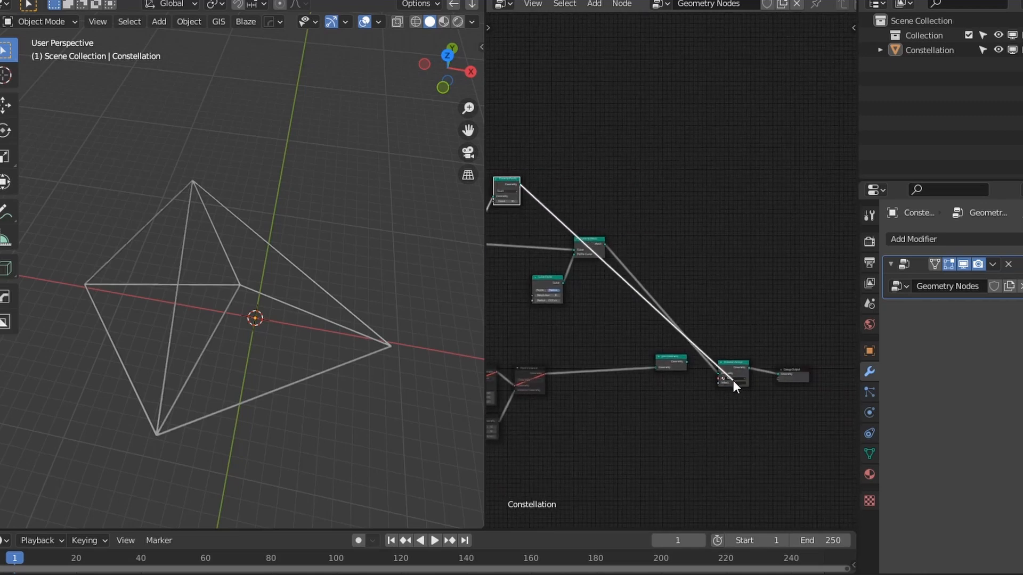
pyautogui.moveTo(733, 380); pyautogui.dragTo(721, 373)
# - Try the Length mode on the Curve to Points node with a length of 0.36 m
pyautogui.scroll(1, 535, 287)
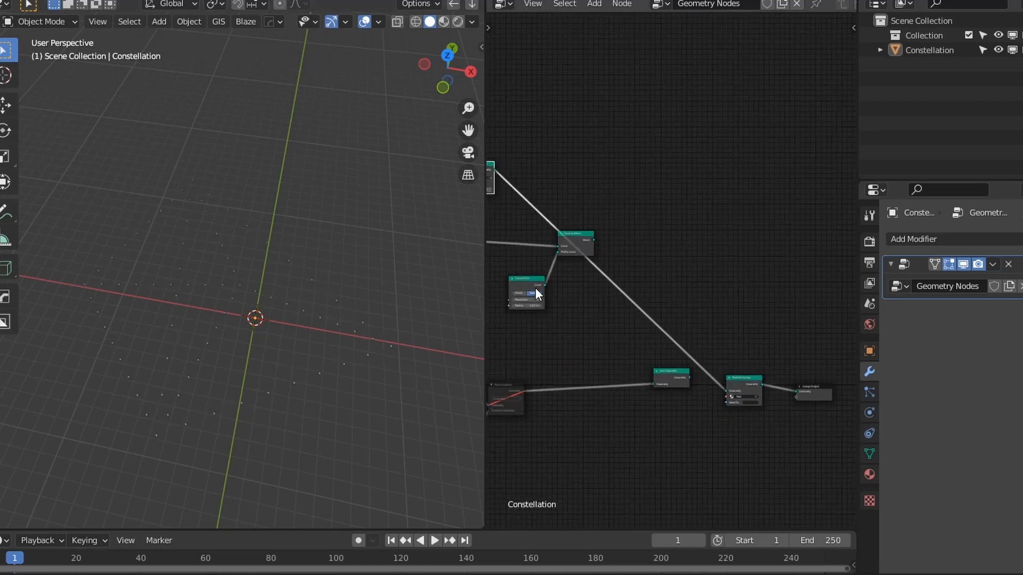
pyautogui.scroll(3, 759, 317)
pyautogui.scroll(2, 621, 171)
pyautogui.click(612, 68)
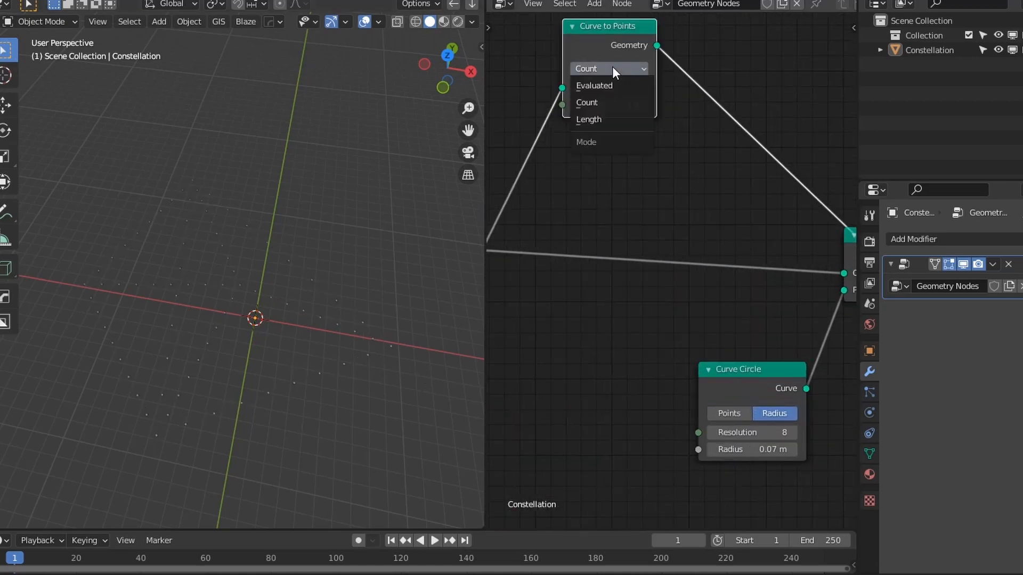
pyautogui.click(612, 119)
pyautogui.moveTo(608, 105)
pyautogui.mouseDown()
pyautogui.moveTo(639, 104)
pyautogui.moveTo(605, 104)
pyautogui.mouseUp()
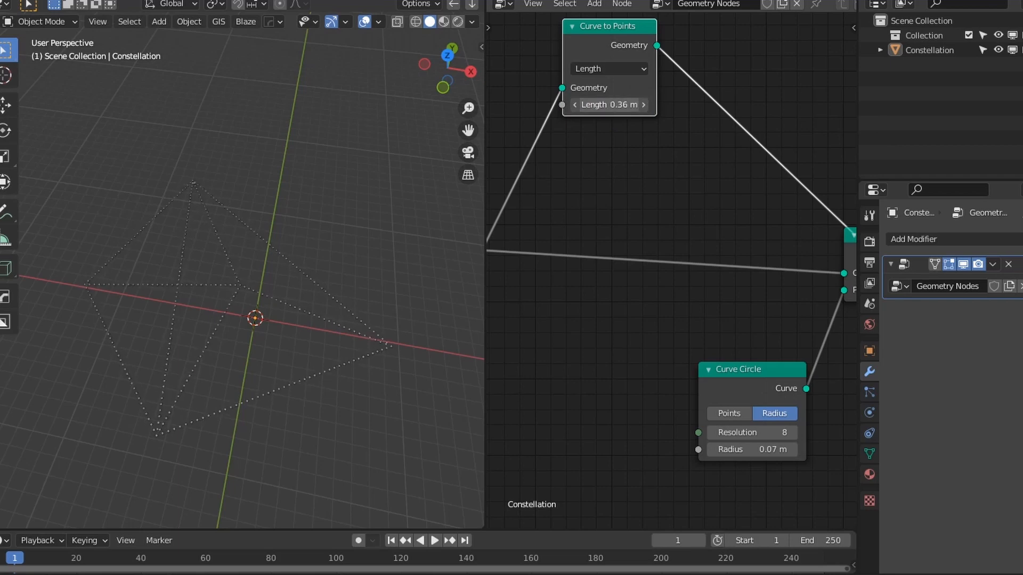
# - Switch the Curve to Points node back to Count mode and set its count to 6
pyautogui.click(607, 66)
pyautogui.click(605, 101)
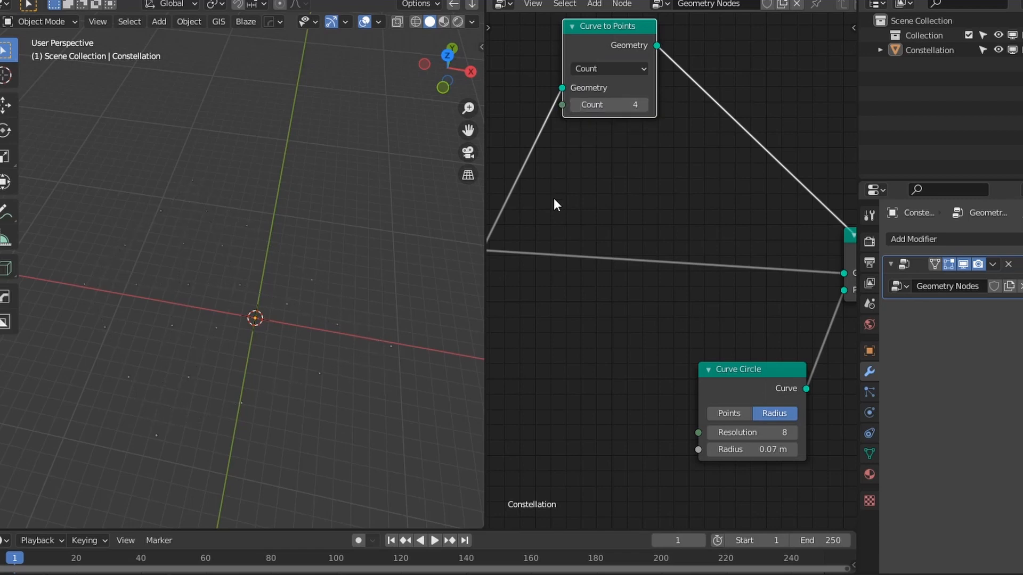
pyautogui.click(645, 103)
# - Try replacing the Curve to Points node with a Point Distribute node fed by Mesh to Curve
pyautogui.moveTo(602, 189); pyautogui.dragTo(704, 214, button='middle')
pyautogui.scroll(-2, 697, 249)
pyautogui.moveTo(697, 249); pyautogui.dragTo(653, 267, button='middle')
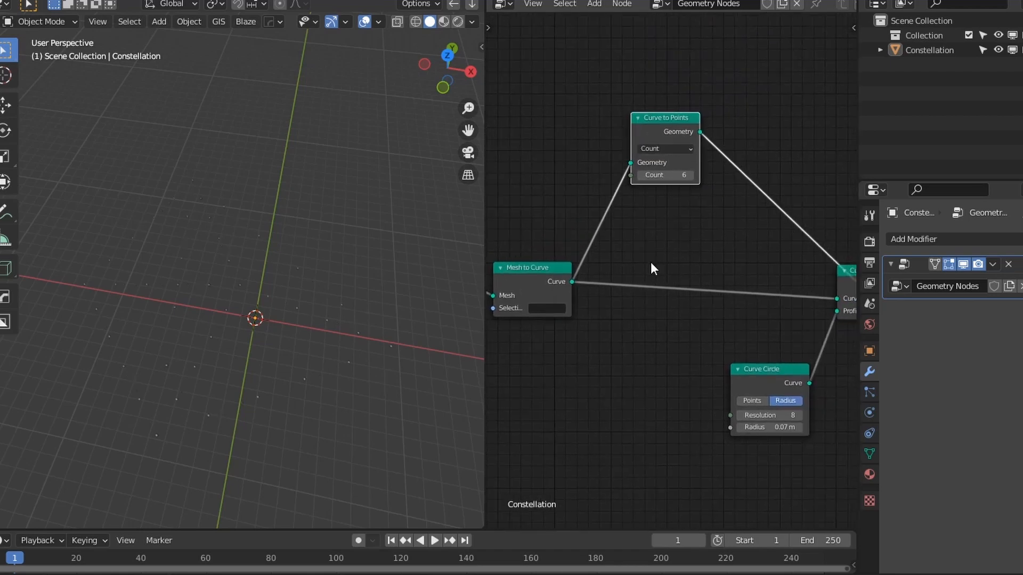
pyautogui.hotkey('shift', 'a')
pyautogui.moveTo(622, 316)
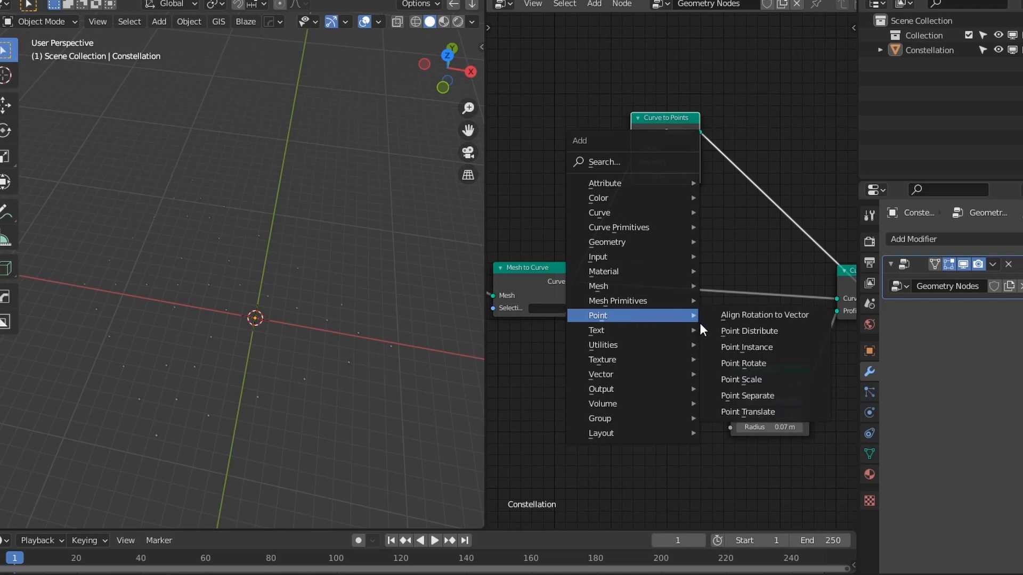
pyautogui.click(740, 331)
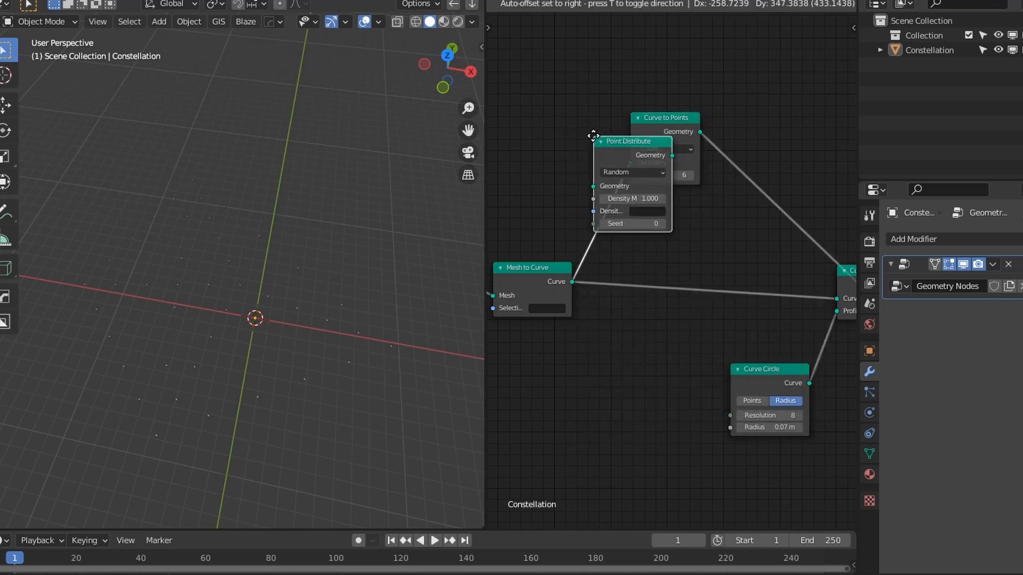
pyautogui.click(612, 133)
pyautogui.click(786, 132)
pyautogui.hotkey('ctrl', 'x')
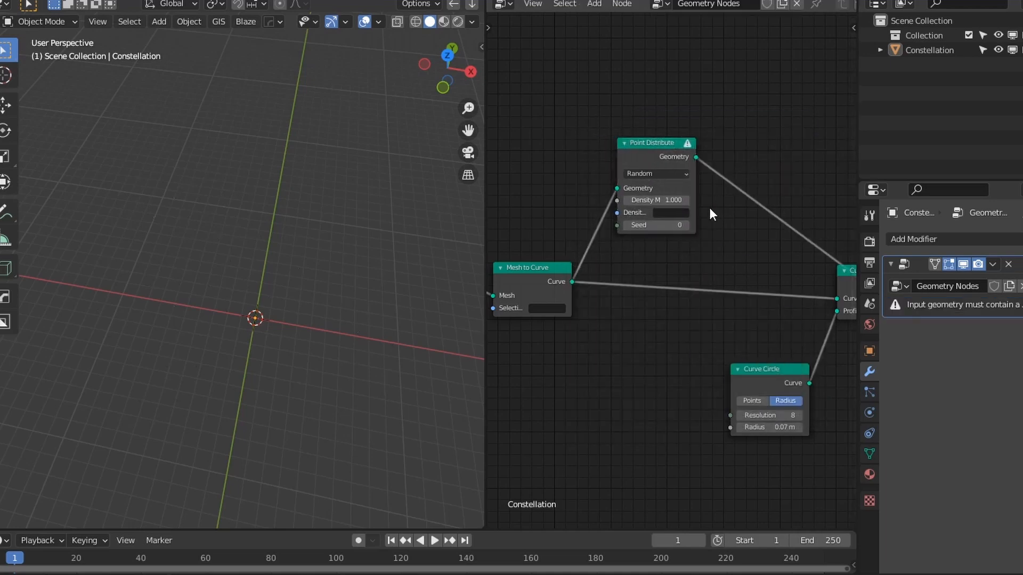
# - Undo the Point Distribute replacement and set the Curve to Points count to 5
pyautogui.hotkey('ctrl', 'z')
pyautogui.hotkey('ctrl', 'z')
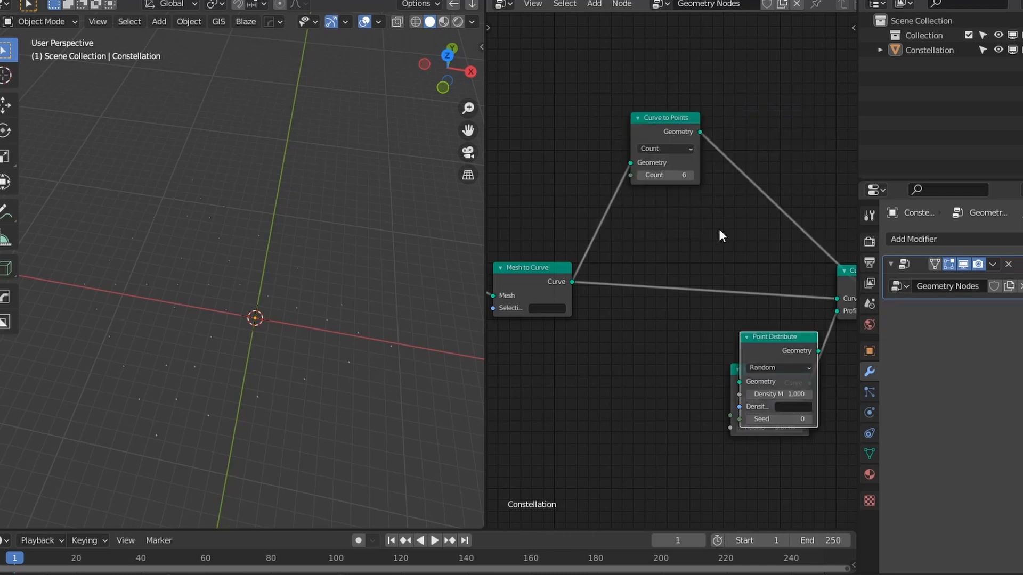
pyautogui.hotkey('ctrl', 'z')
pyautogui.hotkey('ctrl', 'z')
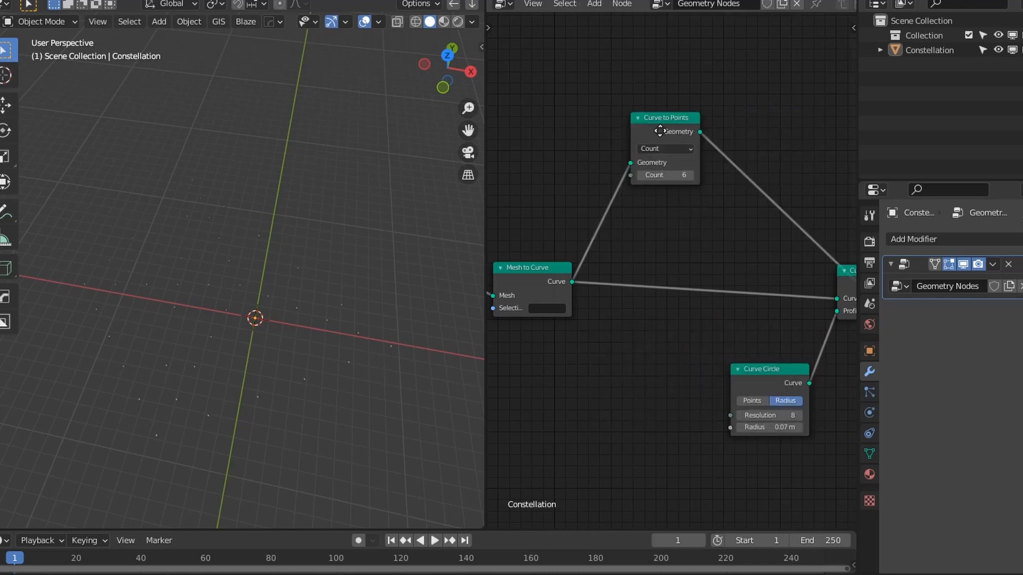
pyautogui.hotkey('ctrl', 'z')
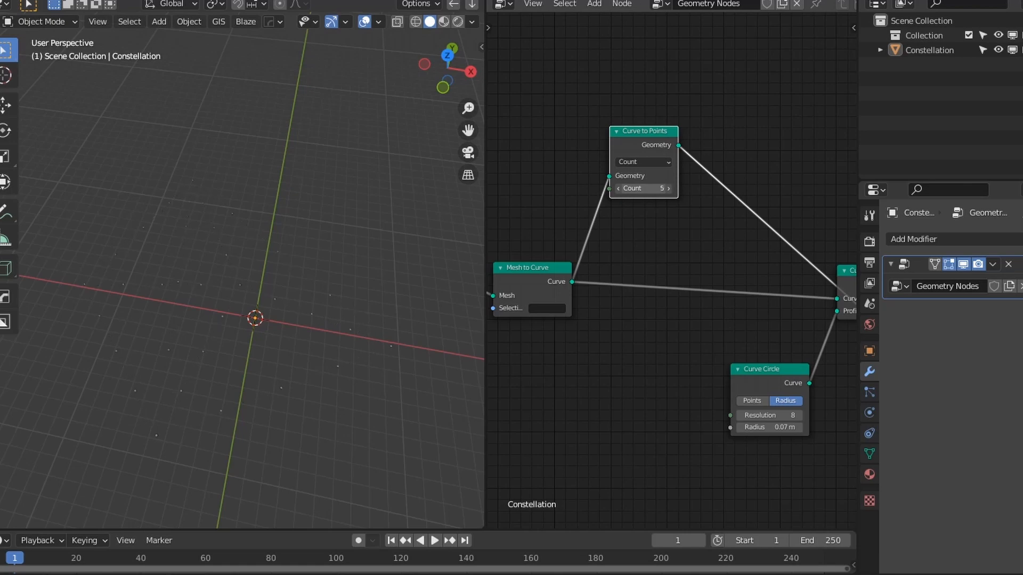
# - Insert a Point Scale node on the link after Curve to Points, keeping its vector factor at 1.000
pyautogui.hotkey('shift', 'a')
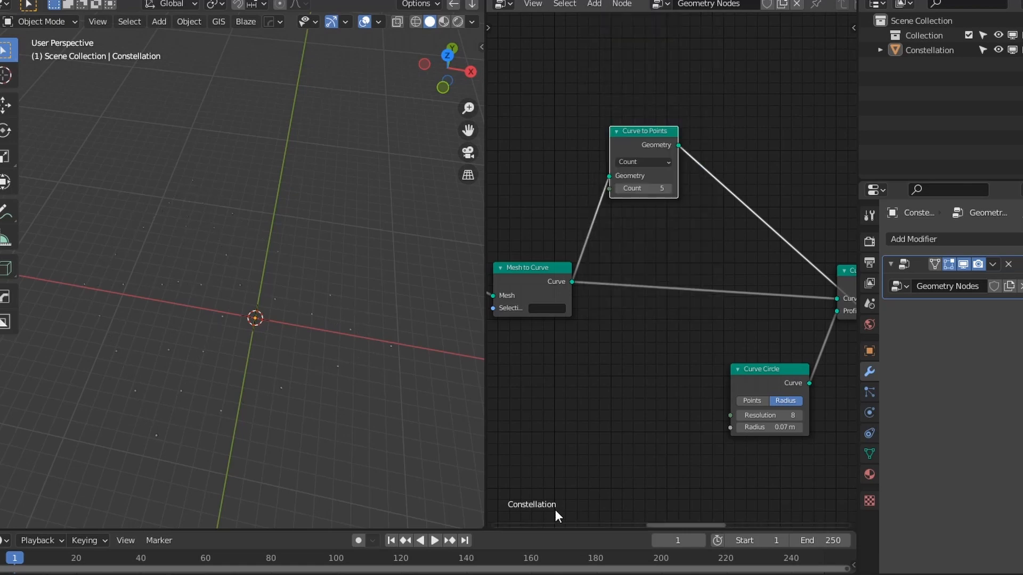
pyautogui.scroll(-5, 602, 469)
pyautogui.moveTo(653, 427); pyautogui.dragTo(711, 341, button='middle')
pyautogui.scroll(3, 577, 424)
pyautogui.scroll(3, 621, 201)
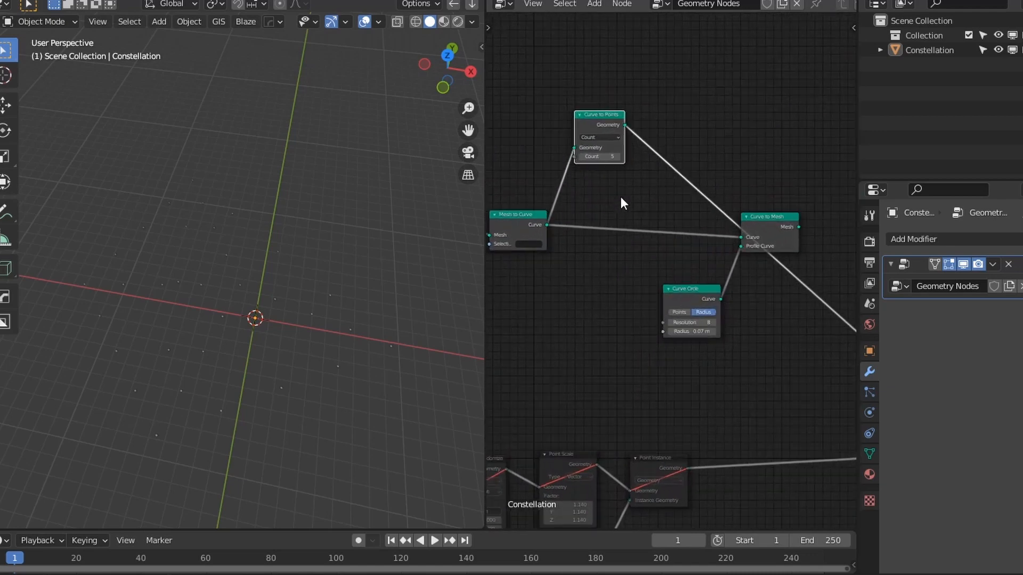
pyautogui.hotkey('shift', 'a')
pyautogui.moveTo(615, 197)
pyautogui.click(711, 260)
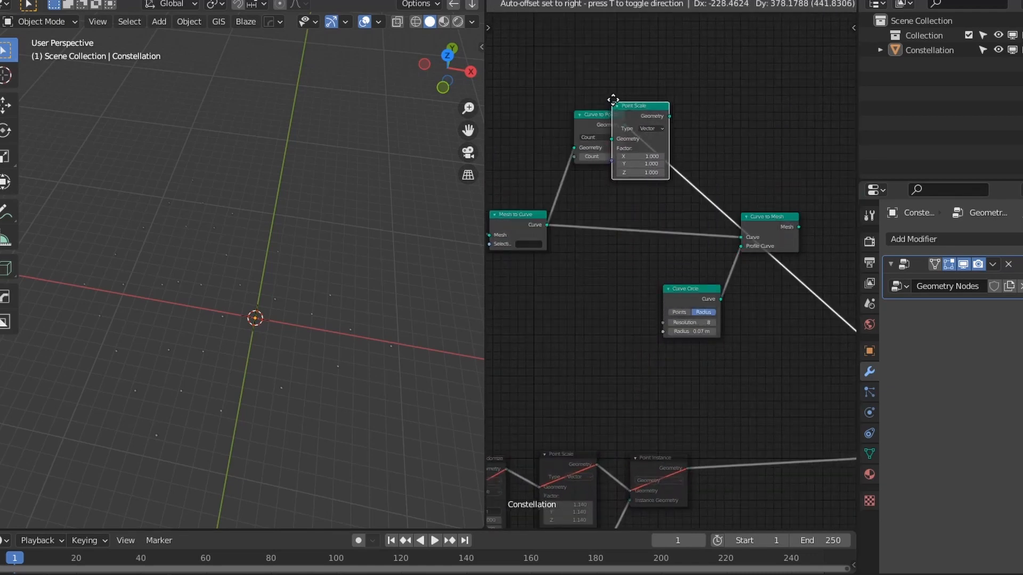
pyautogui.click(669, 104)
pyautogui.scroll(3, 626, 273)
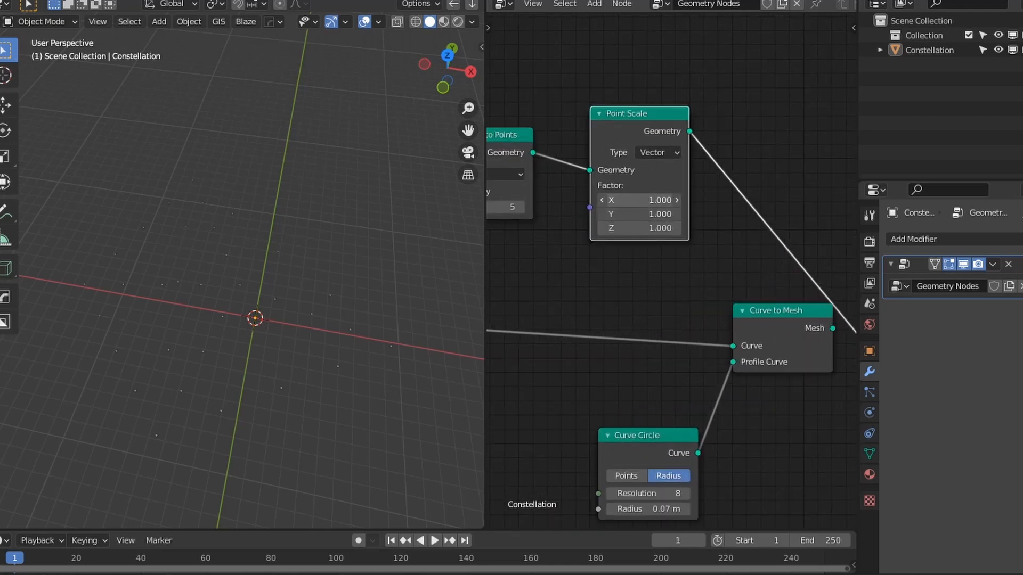
pyautogui.moveTo(631, 200); pyautogui.dragTo(627, 227)
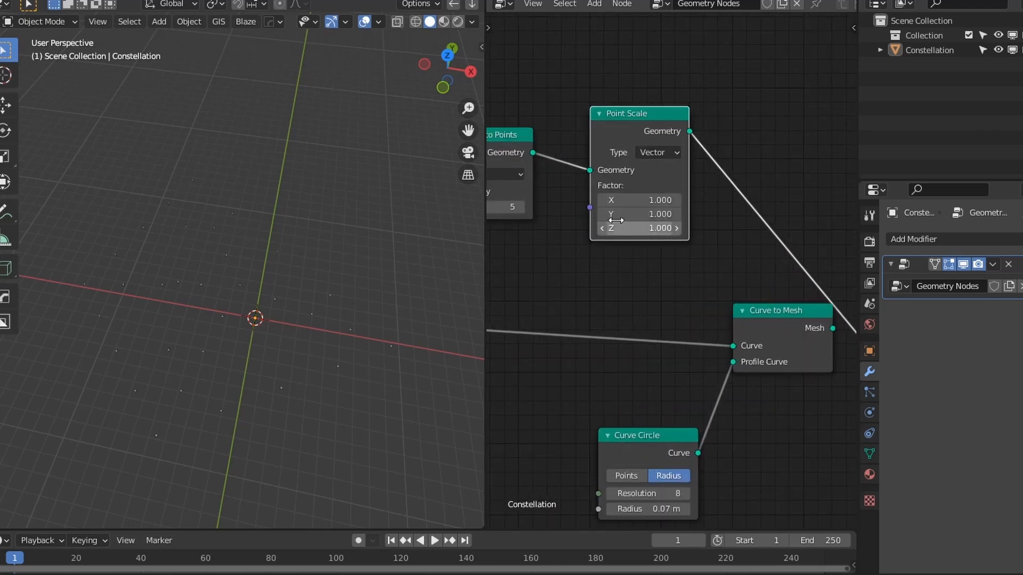
# - Insert an Attribute Randomize node between Curve to Points and Point Scale
pyautogui.scroll(-3, 624, 235)
pyautogui.hotkey('shift', 'a')
pyautogui.moveTo(634, 225)
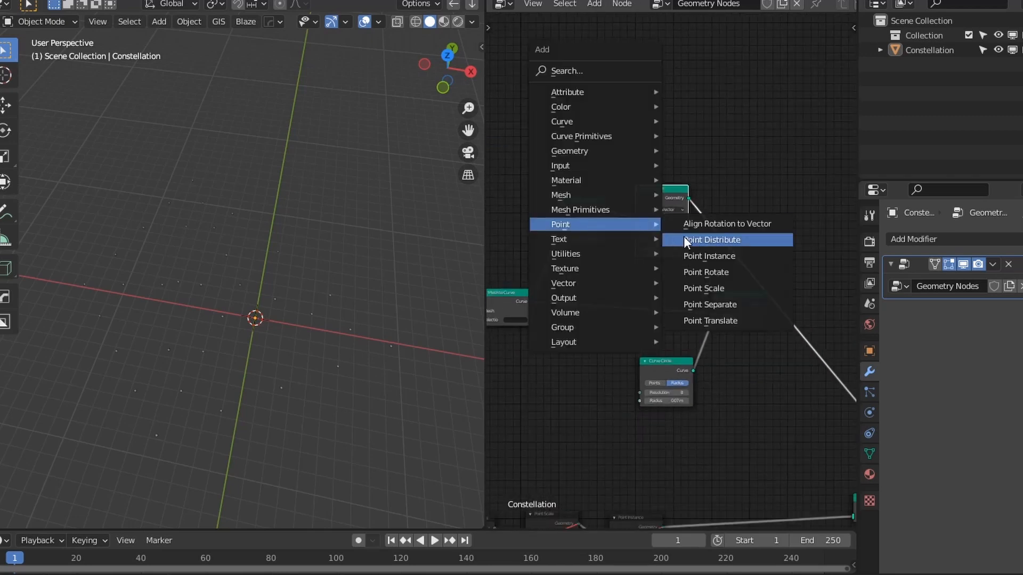
pyautogui.moveTo(597, 86)
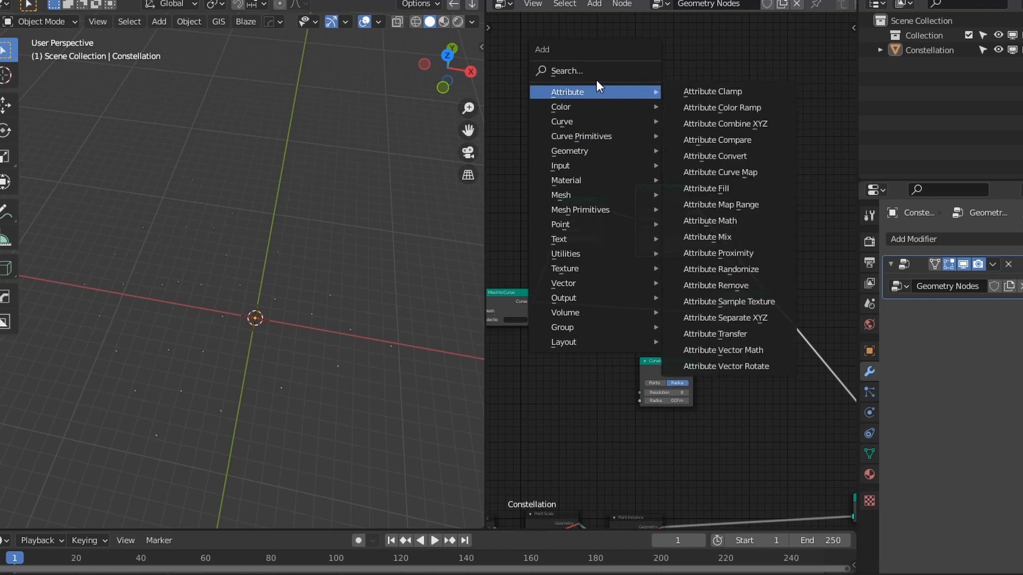
pyautogui.click(731, 269)
pyautogui.click(573, 159)
# - Set the Attribute Randomize node's attribute name to scale
pyautogui.scroll(2, 638, 228)
pyautogui.click(665, 168)
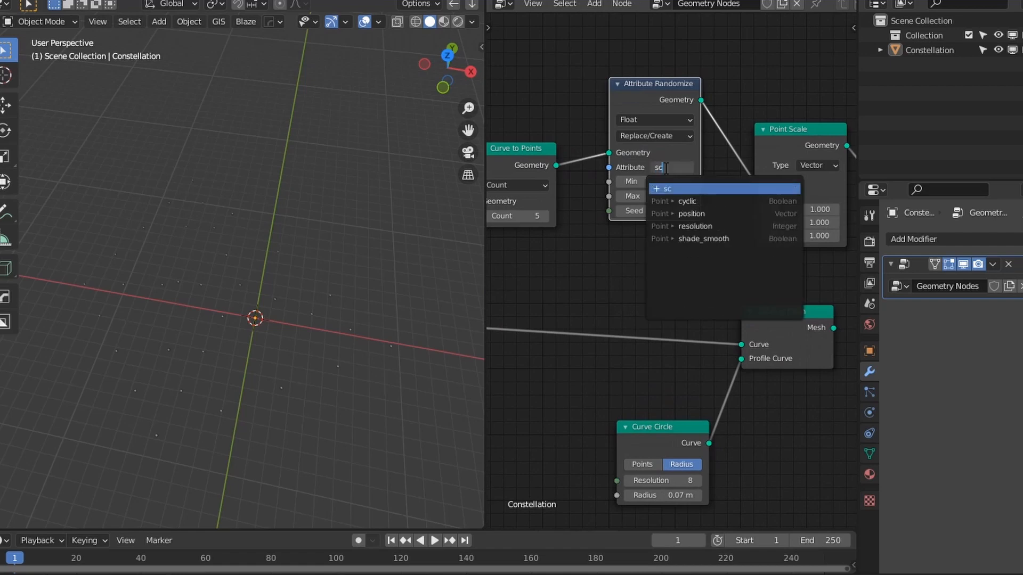
pyautogui.write('sca')
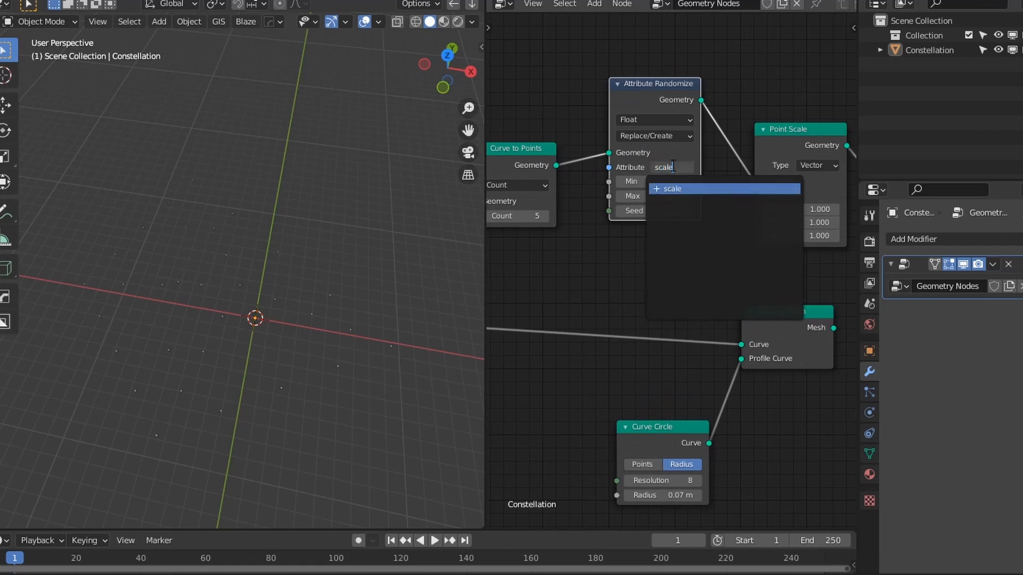
pyautogui.write('le')
pyautogui.press('Return')
# - Try a Point Distribute node after Point Scale, then delete it
pyautogui.scroll(-3, 612, 219)
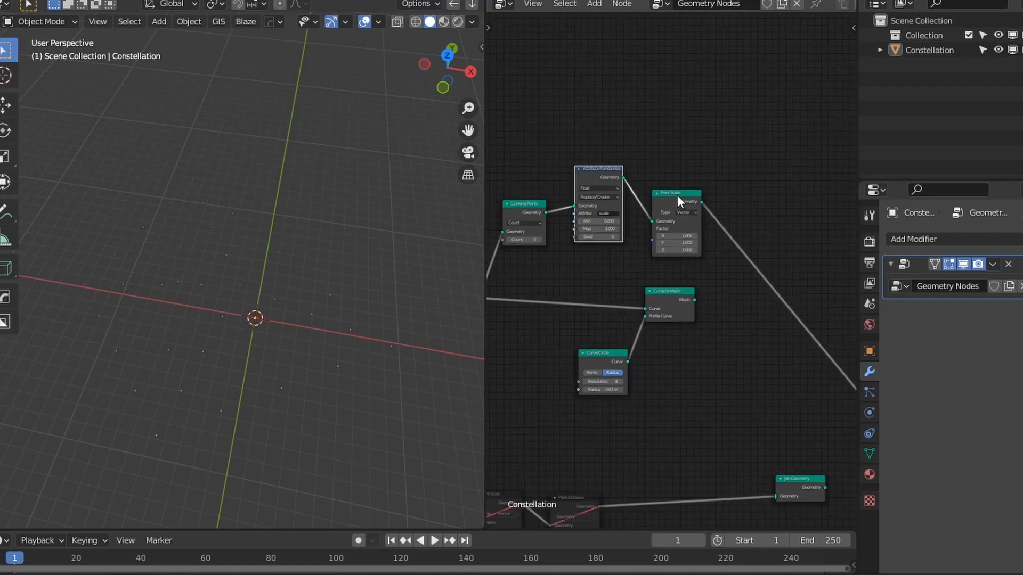
pyautogui.hotkey('shift', 'a')
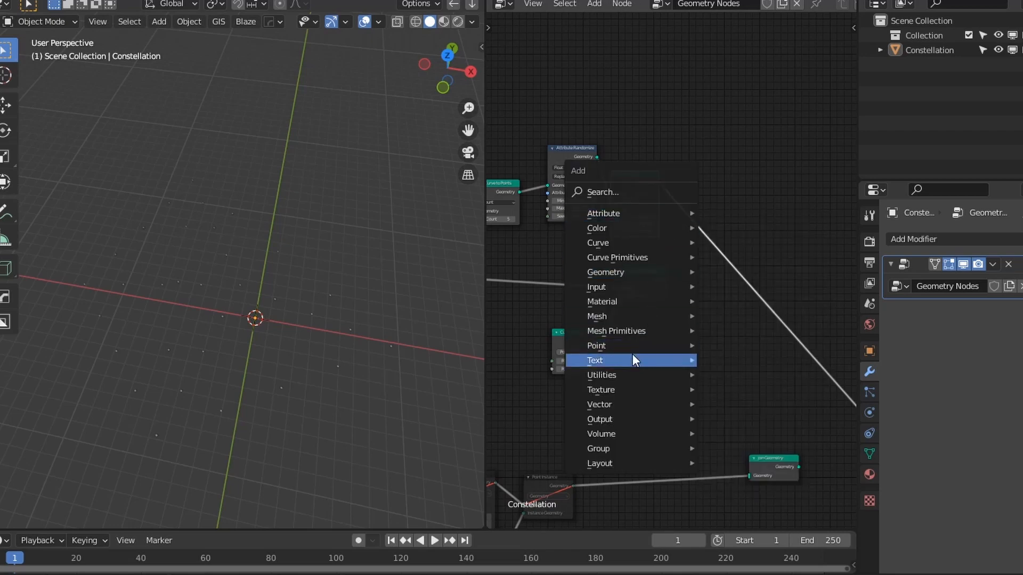
pyautogui.moveTo(687, 347)
pyautogui.click(760, 361)
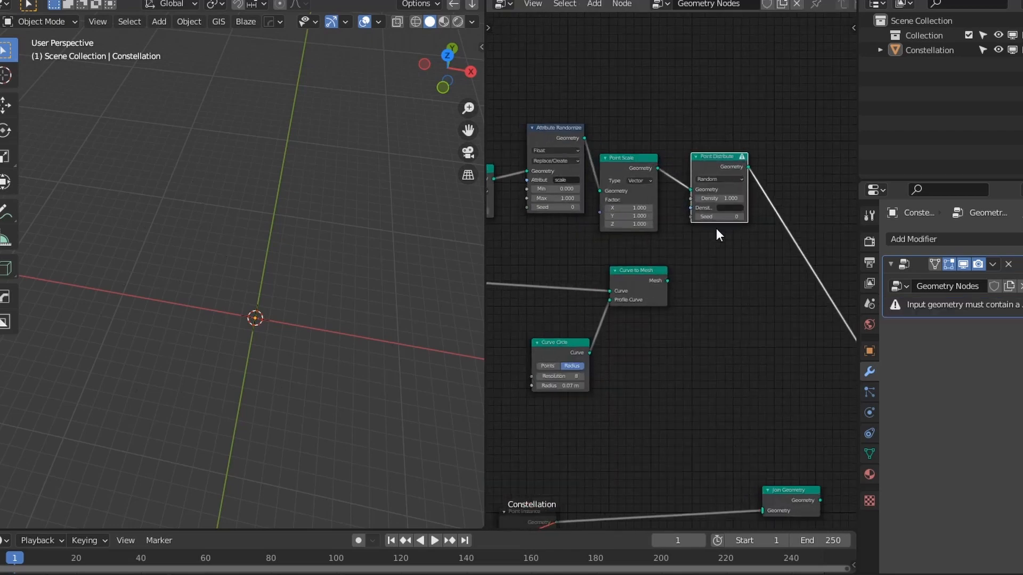
pyautogui.press('Escape')
pyautogui.hotkey('shift', 'a')
pyautogui.press('Escape')
pyautogui.press('x')
# - Insert a Point Instance node after Point Scale and set its instance type to Geometry
pyautogui.hotkey('shift', 'a')
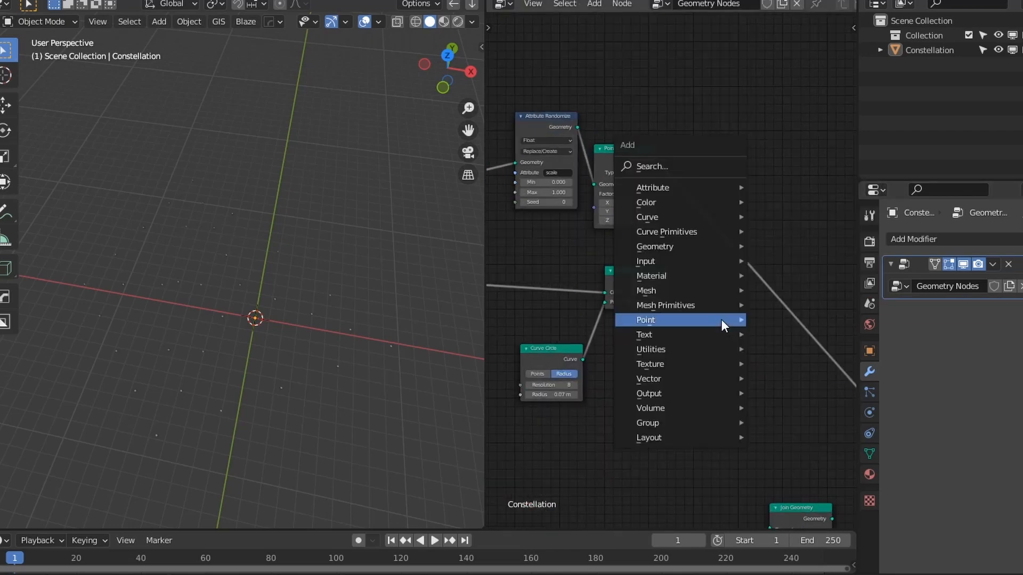
pyautogui.moveTo(722, 320)
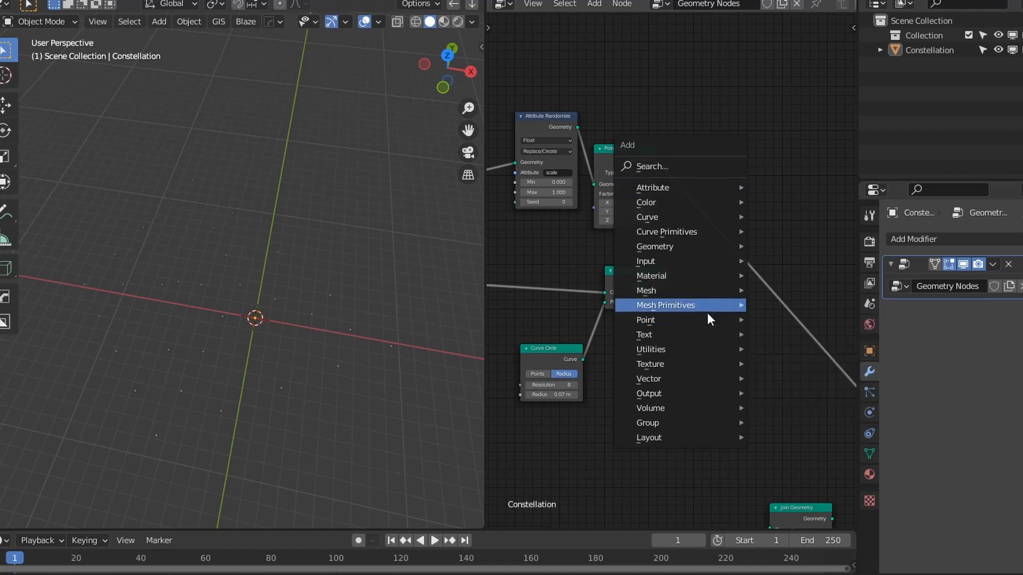
pyautogui.moveTo(670, 320)
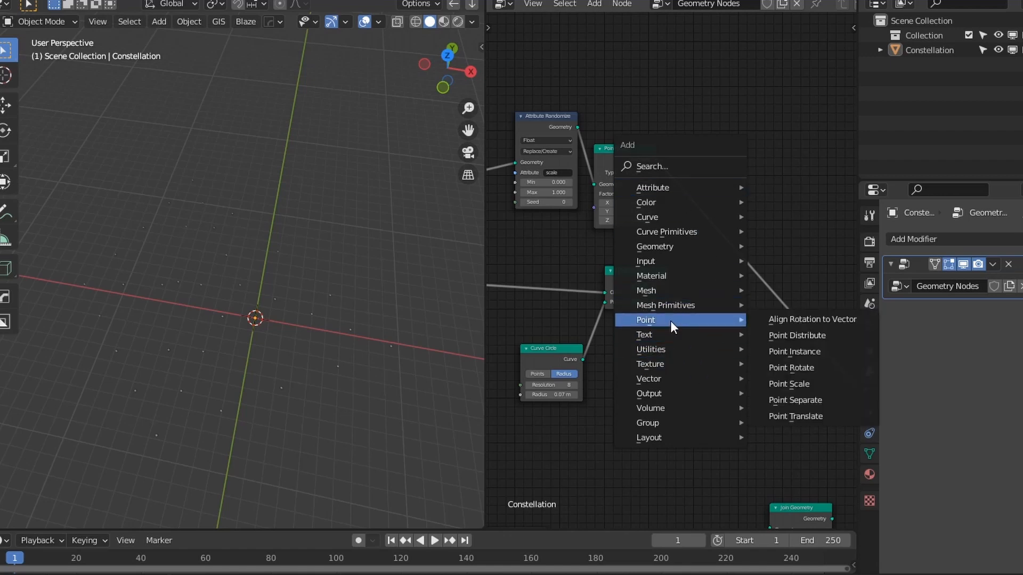
pyautogui.click(785, 350)
pyautogui.click(704, 246)
pyautogui.click(724, 212)
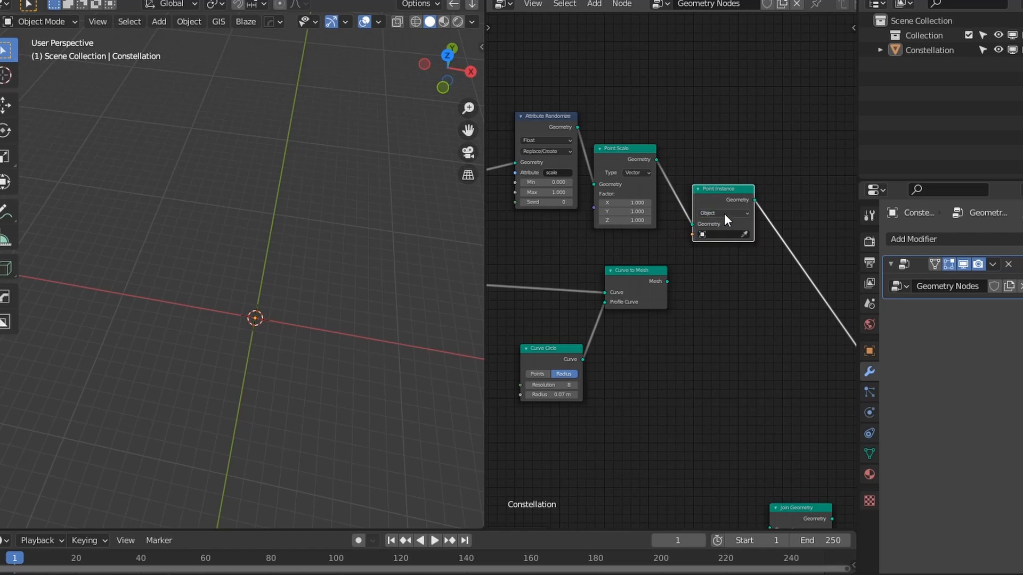
pyautogui.click(723, 243)
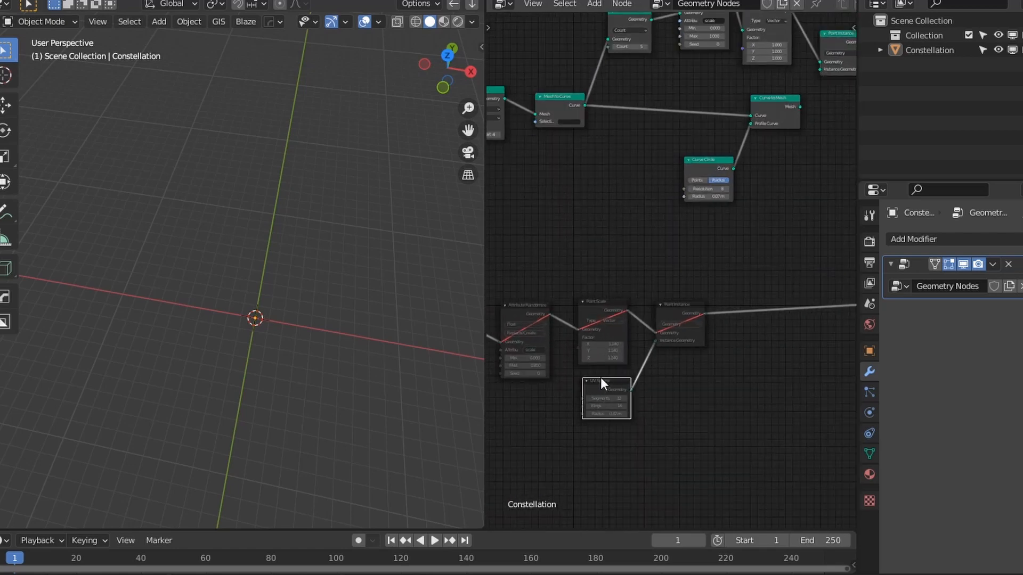
# - Duplicate the muted UV Sphere node and connect the unmuted copy to the upper Point Instance node's Instance Geometry input
pyautogui.hotkey('shift', 'd')
pyautogui.click(760, 219)
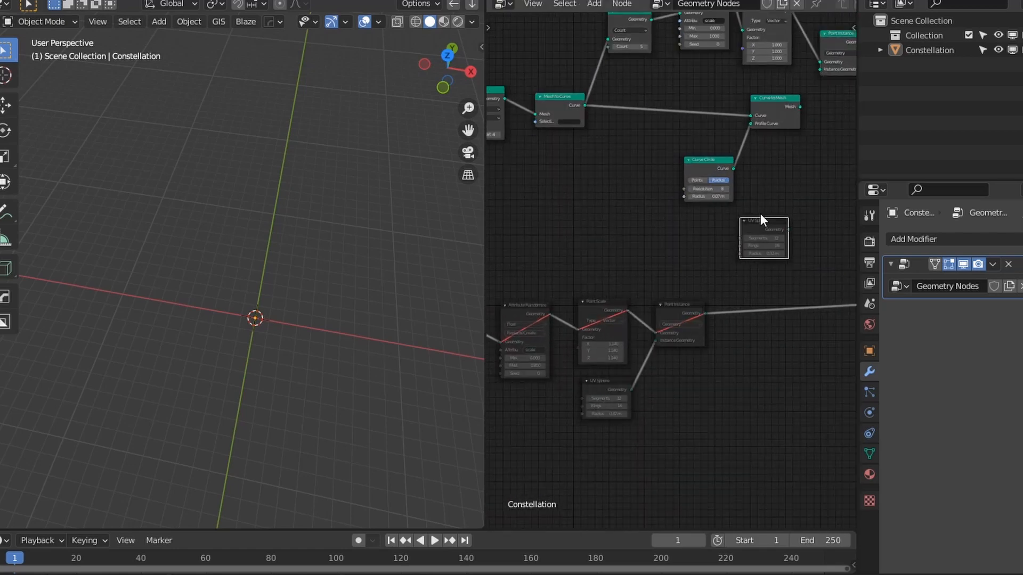
pyautogui.press('m')
pyautogui.moveTo(765, 223); pyautogui.dragTo(688, 318, button='middle')
pyautogui.scroll(5, 688, 317)
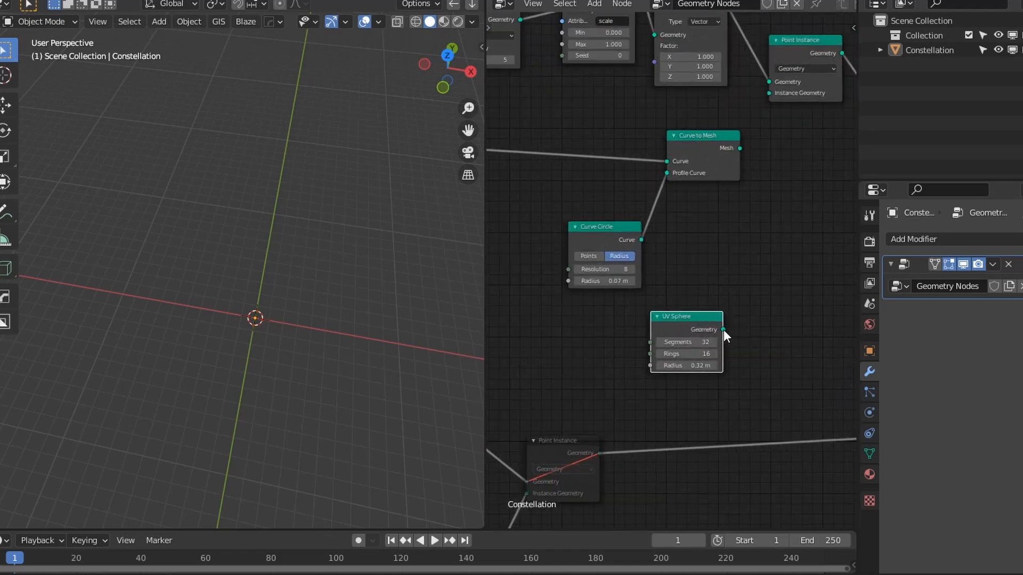
pyautogui.moveTo(723, 330); pyautogui.dragTo(769, 94)
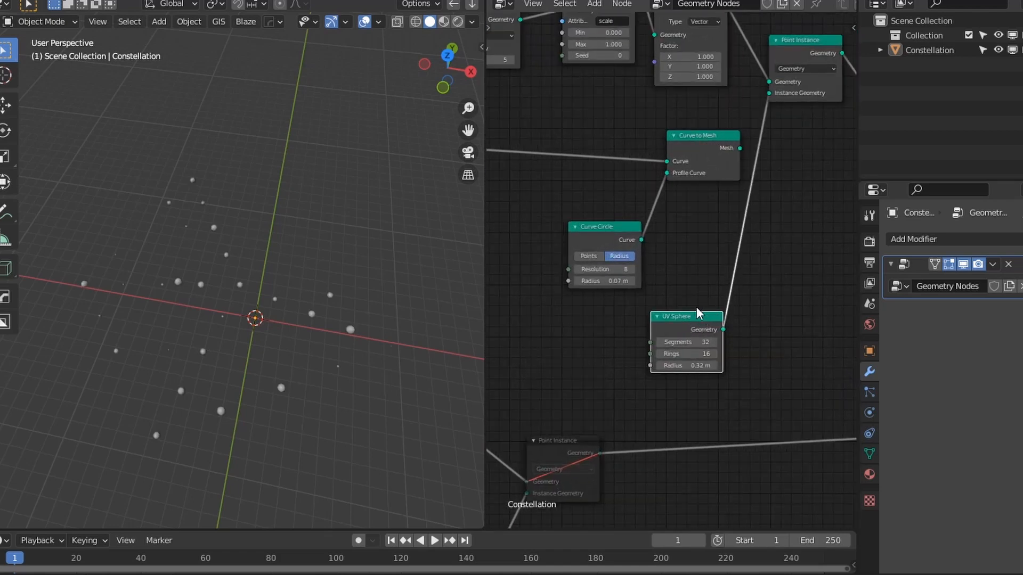
pyautogui.moveTo(696, 316); pyautogui.dragTo(604, 89)
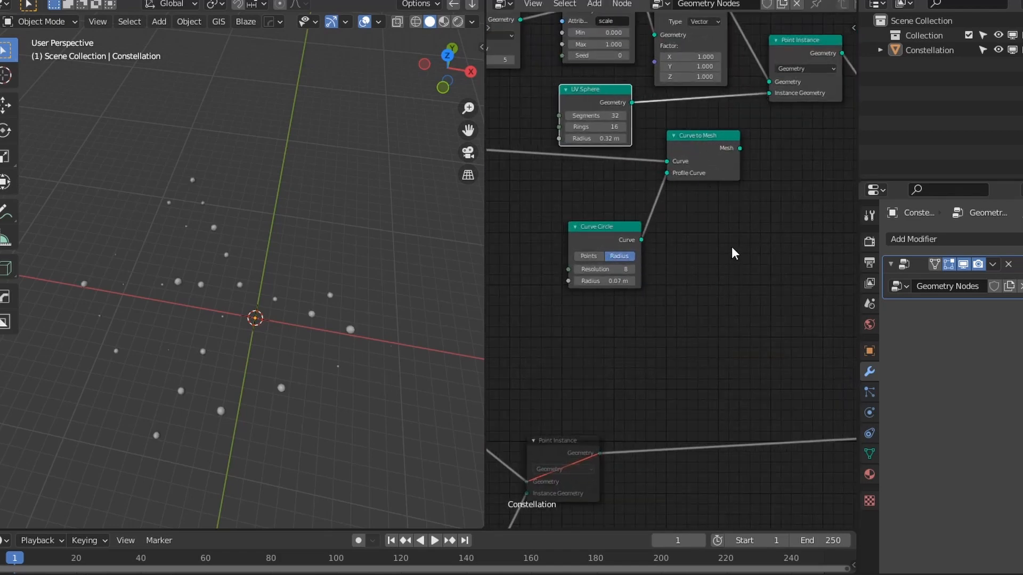
# - Set the Attribute Randomize node's Max to 1.660 and the Point Scale factor to 1.070 on all axes
pyautogui.scroll(1, 238, 233)
pyautogui.moveTo(721, 172); pyautogui.dragTo(757, 334, button='middle')
pyautogui.scroll(3, 635, 236)
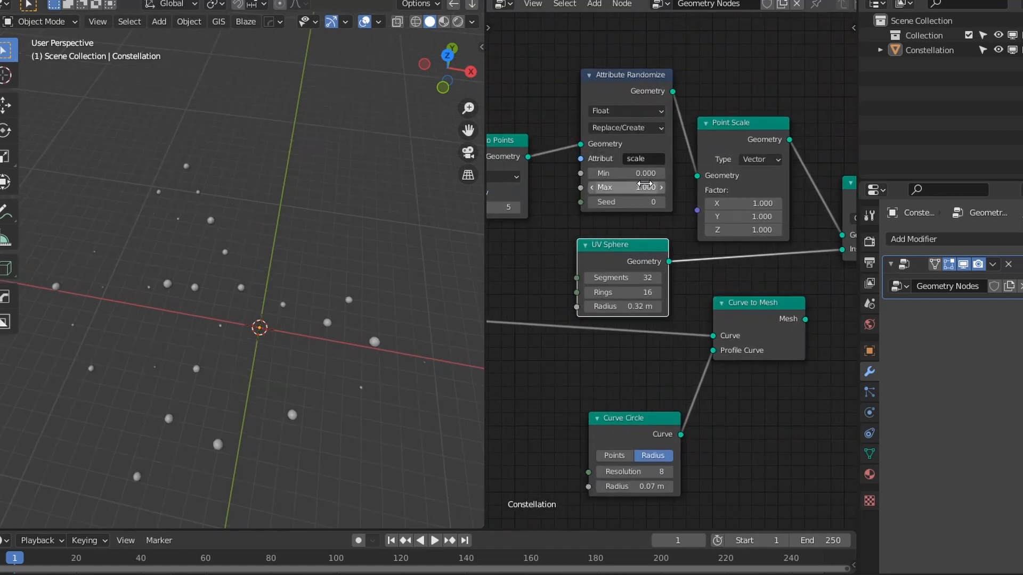
pyautogui.moveTo(629, 187)
pyautogui.mouseDown()
pyautogui.moveTo(652, 187)
pyautogui.moveTo(630, 187)
pyautogui.mouseUp()
pyautogui.moveTo(746, 210); pyautogui.dragTo(754, 210)
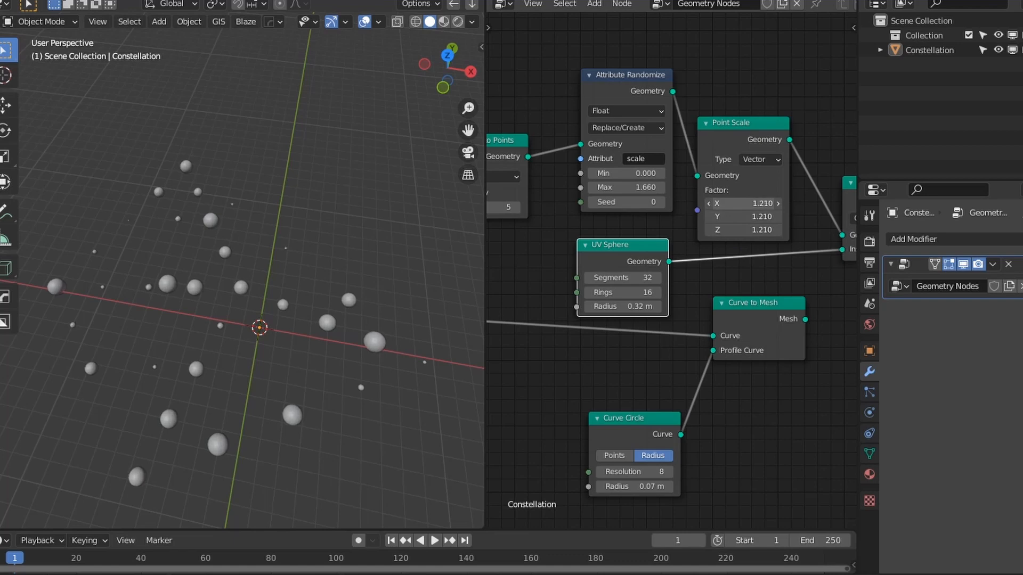
# - Combine the Curve to Mesh and Point Instance outputs with a Join Geometry node and place it beside them
pyautogui.scroll(-3, 743, 333)
pyautogui.scroll(-3, 740, 333)
pyautogui.moveTo(740, 333); pyautogui.dragTo(670, 273, button='middle')
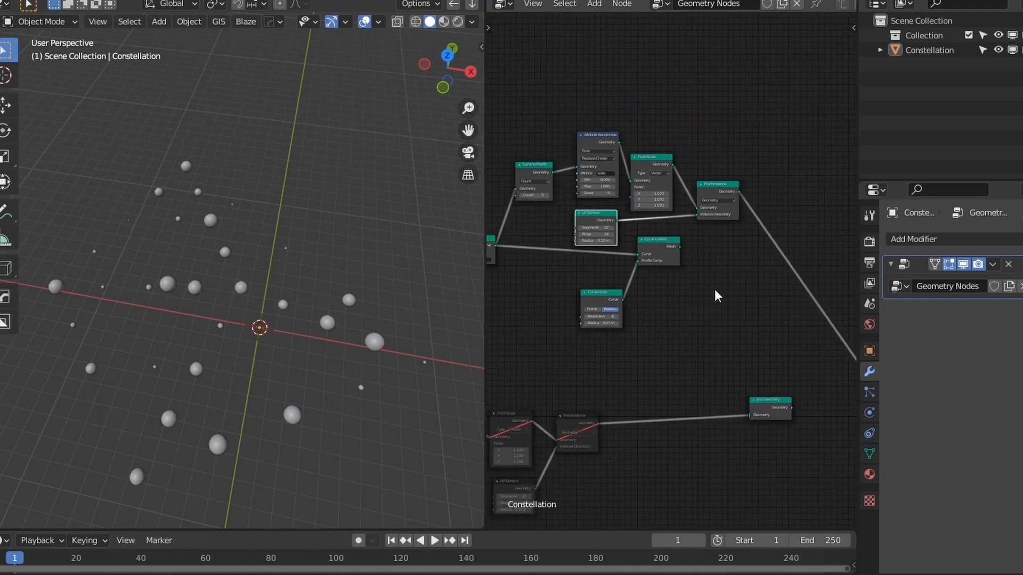
pyautogui.scroll(-3, 651, 264)
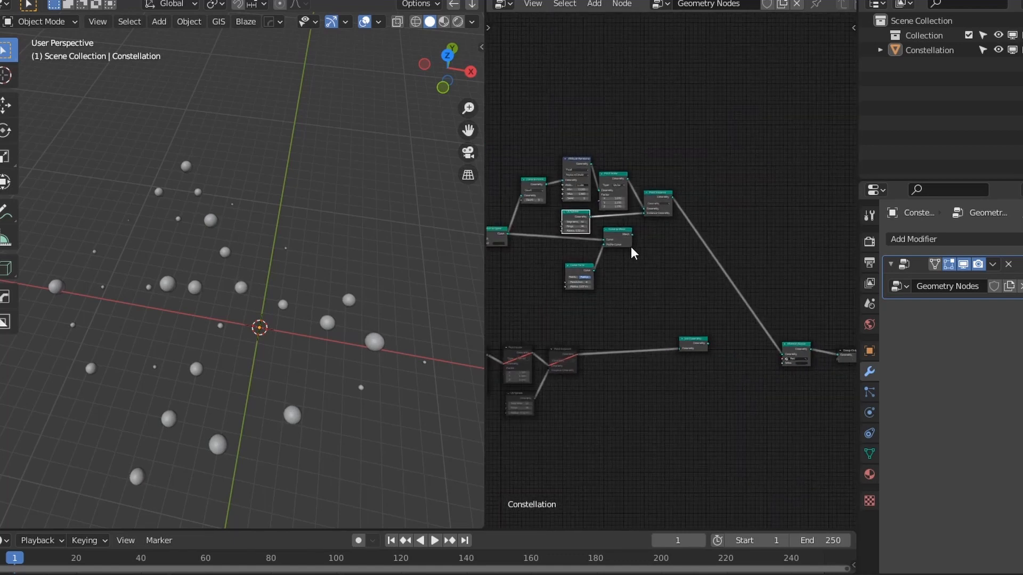
pyautogui.keyDown('ctrl'); pyautogui.keyDown('shift'); pyautogui.moveTo(621, 234); pyautogui.dragTo(661, 197, button='right'); pyautogui.keyUp('shift'); pyautogui.keyUp('ctrl')
pyautogui.scroll(2, 692, 222)
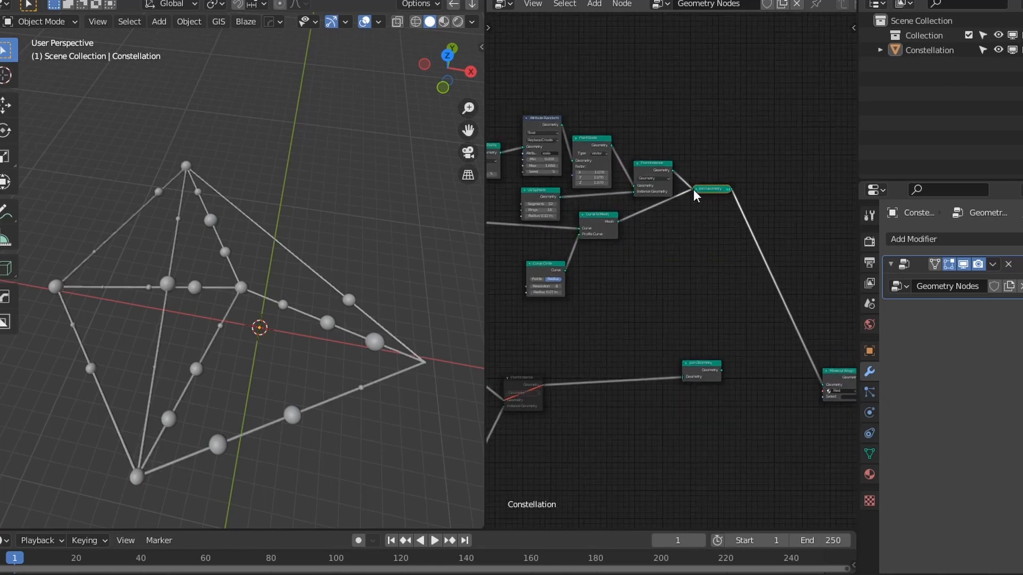
pyautogui.moveTo(701, 190); pyautogui.dragTo(704, 215)
# - Insert a duplicate Attribute Randomize node before Point Scale and set its attribute name to location
pyautogui.scroll(2, 654, 225)
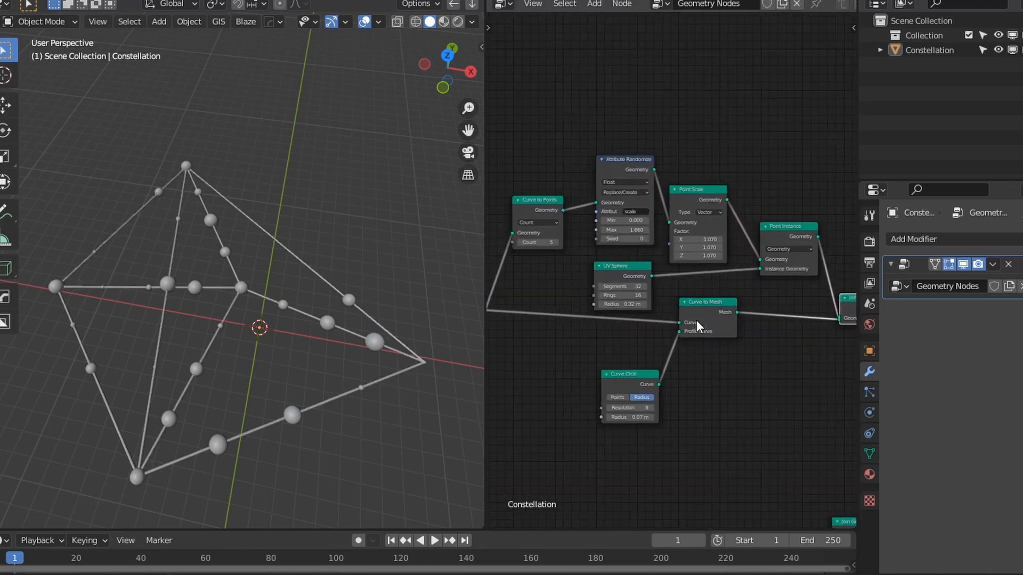
pyautogui.hotkey('shift', 'd')
pyautogui.click(719, 191)
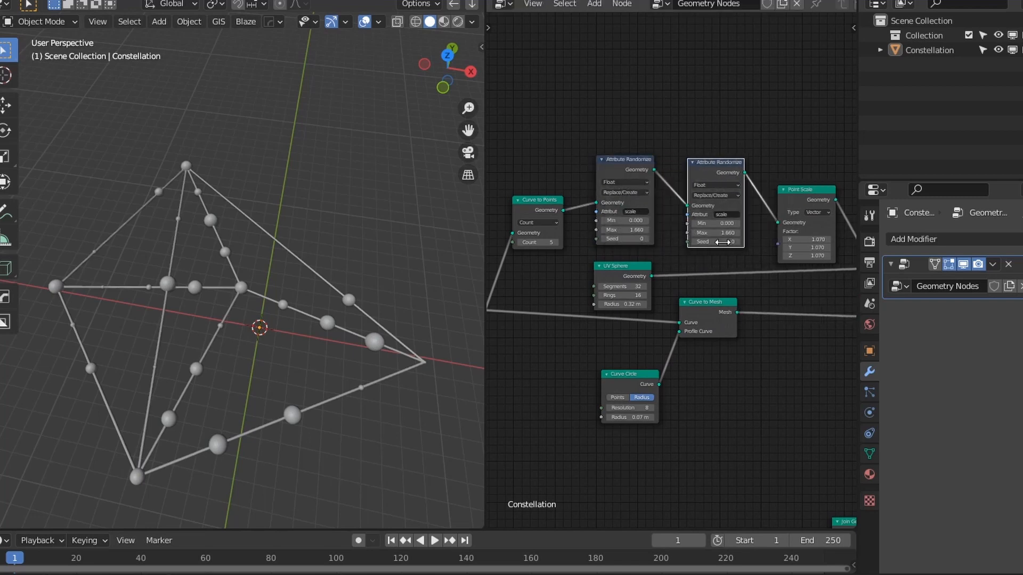
pyautogui.scroll(2, 746, 181)
pyautogui.click(768, 174)
pyautogui.write('location')
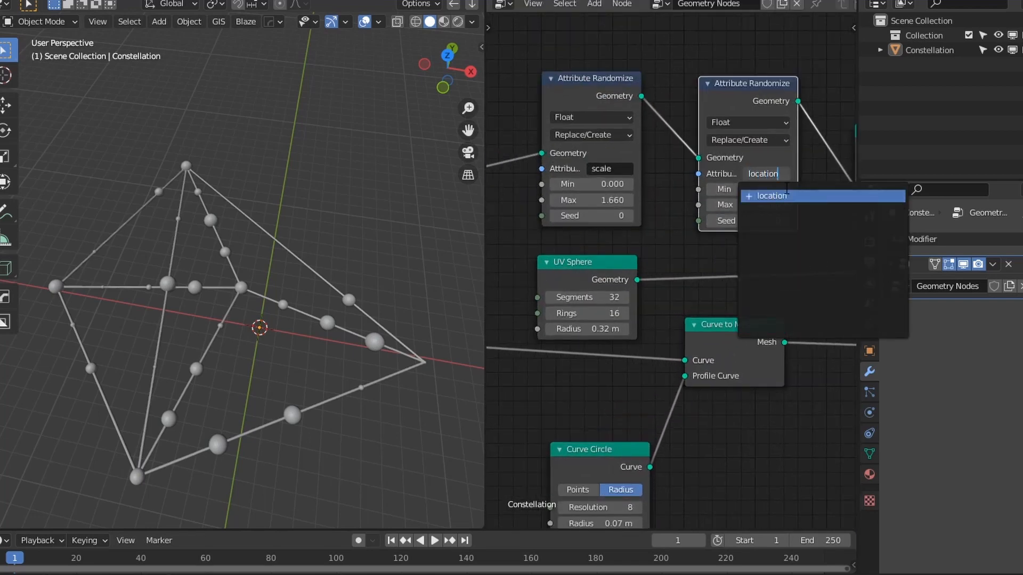
pyautogui.press('Return')
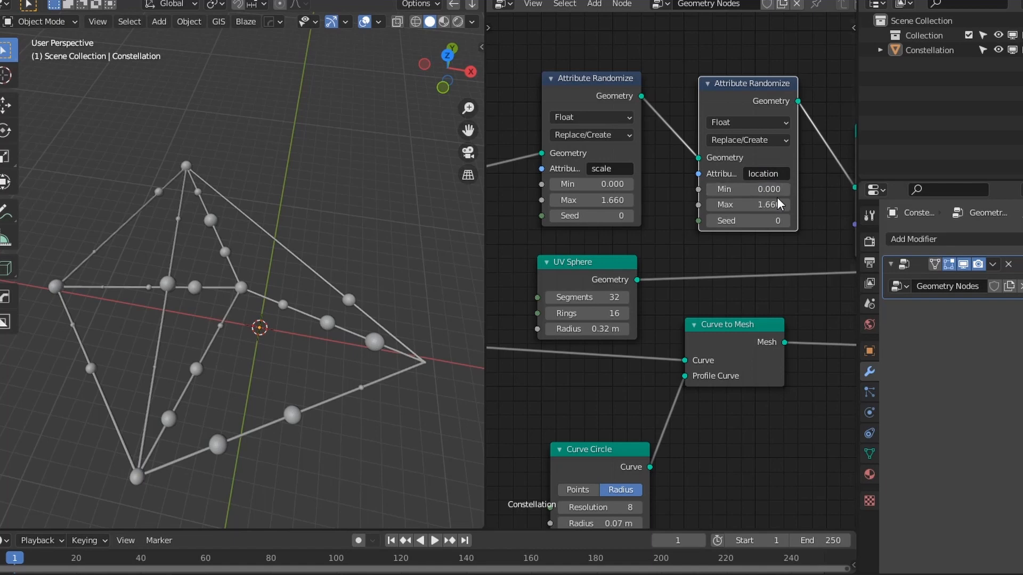
# - Try other Min and Max values on the second Attribute Randomize node and set its seed to 2
pyautogui.moveTo(783, 204); pyautogui.dragTo(815, 204)
pyautogui.moveTo(746, 189); pyautogui.dragTo(906, 189)
pyautogui.moveTo(767, 189); pyautogui.dragTo(786, 189)
pyautogui.hotkey('ctrl', 'z')
pyautogui.moveTo(799, 206); pyautogui.dragTo(685, 237, button='middle')
pyautogui.scroll(4, 680, 258)
pyautogui.moveTo(654, 246); pyautogui.dragTo(673, 247)
# - Set the second Attribute Randomize node's attribute to position and try a Max of 9.960
pyautogui.click(646, 182)
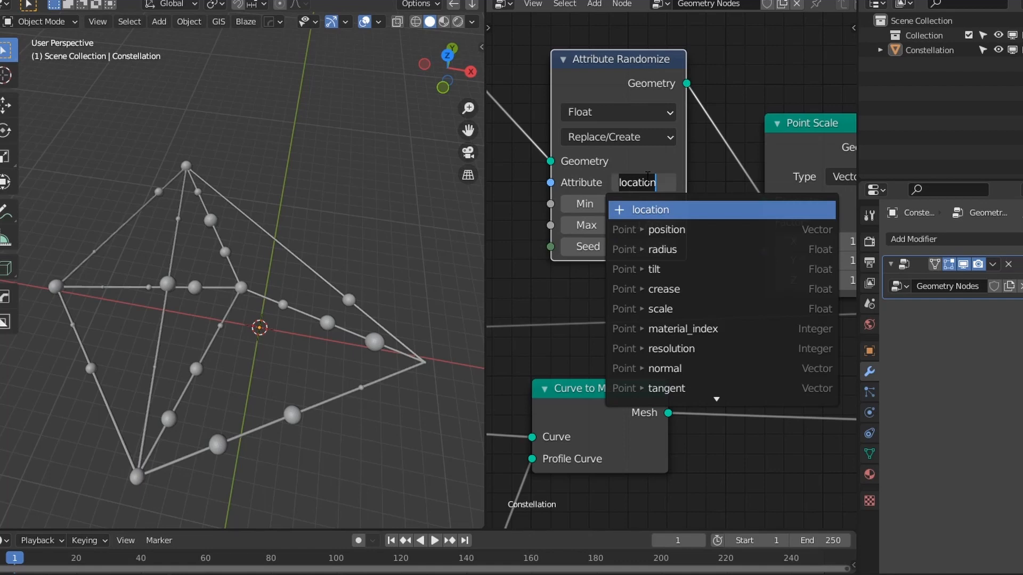
pyautogui.press('Down')
pyautogui.press('Return')
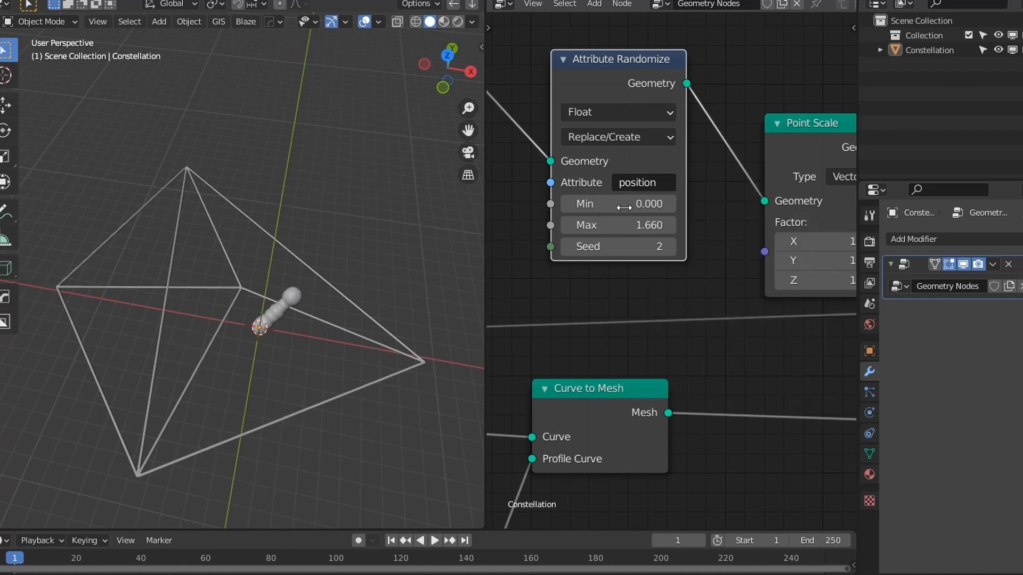
pyautogui.moveTo(623, 225); pyautogui.dragTo(689, 225)
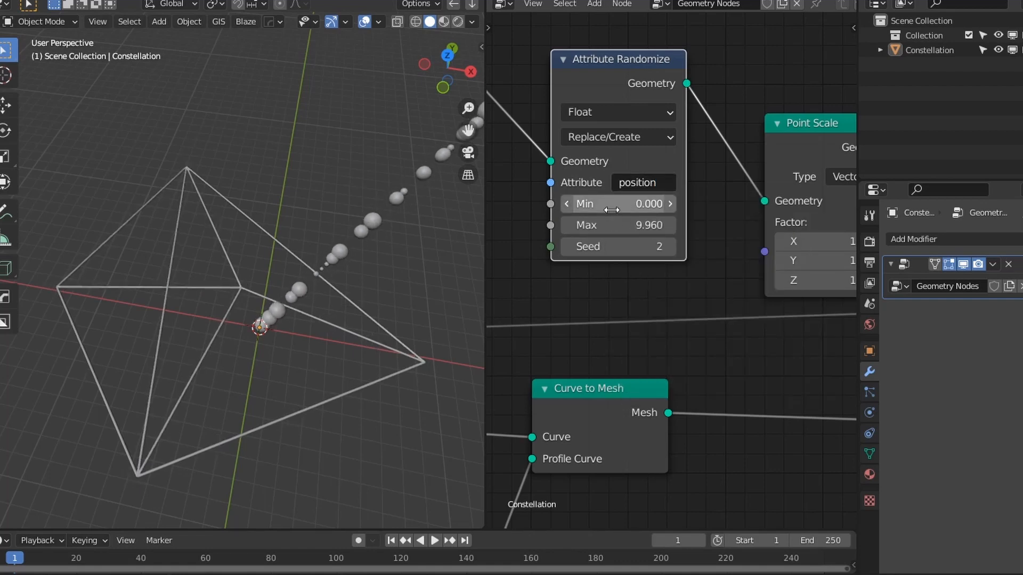
pyautogui.hotkey('ctrl', 'z')
# - Switch the second Attribute Randomize node to Vector and set its Min values to 6.000, 23.300 and 12.300
pyautogui.scroll(-3, 583, 235)
pyautogui.moveTo(583, 235); pyautogui.dragTo(622, 244, button='middle')
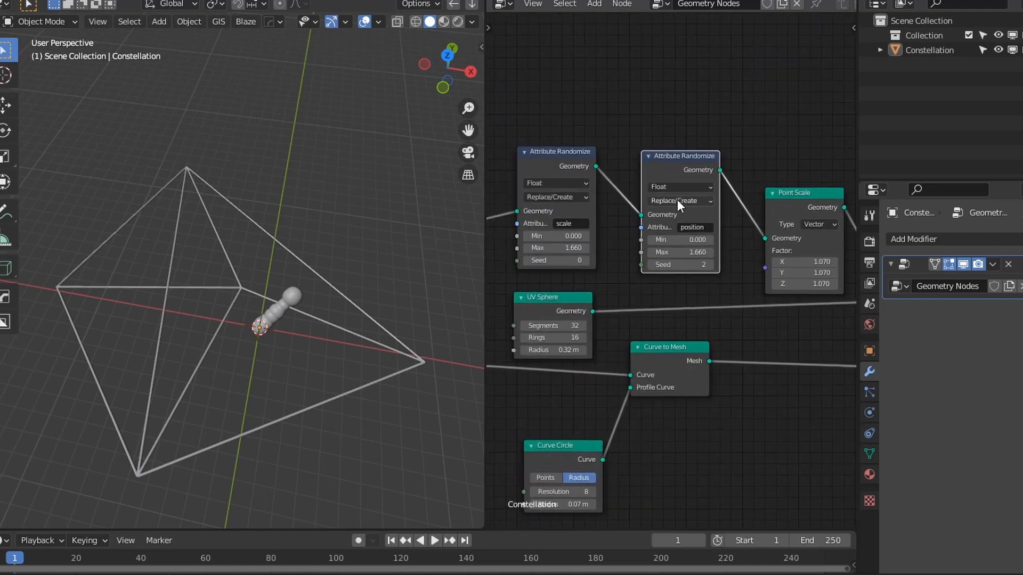
pyautogui.click(677, 200)
pyautogui.click(676, 188)
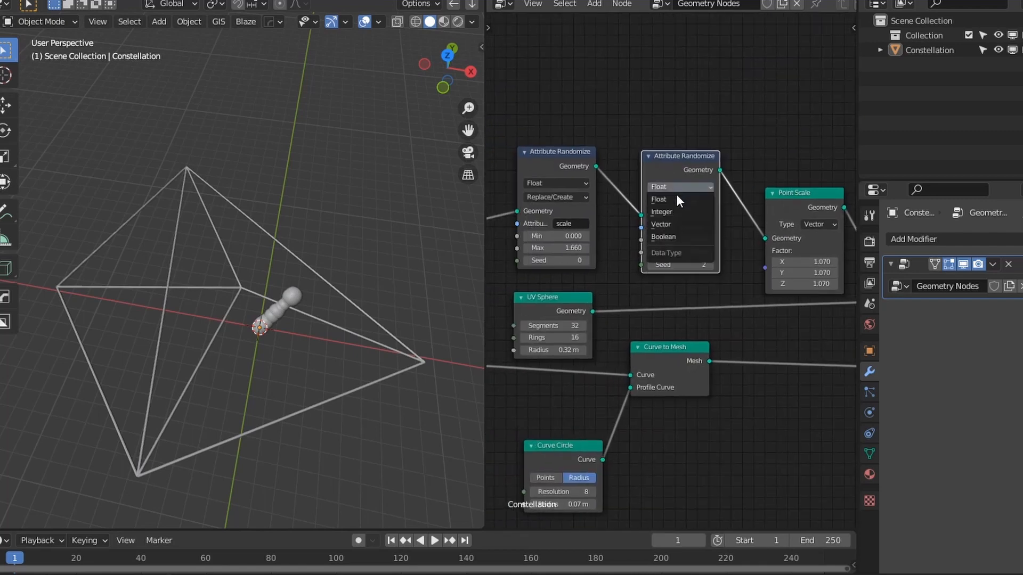
pyautogui.click(676, 228)
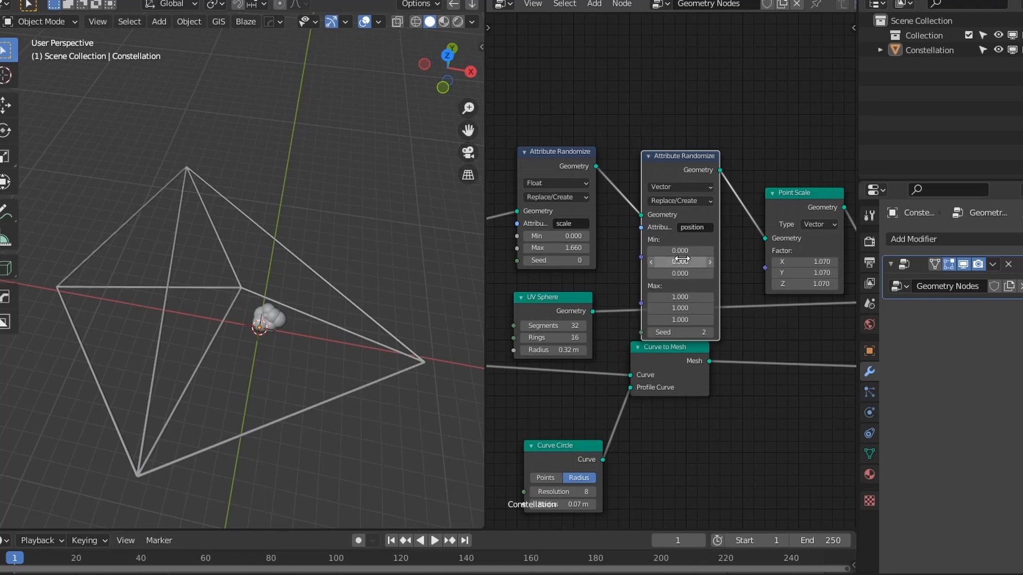
pyautogui.moveTo(682, 258); pyautogui.dragTo(745, 272)
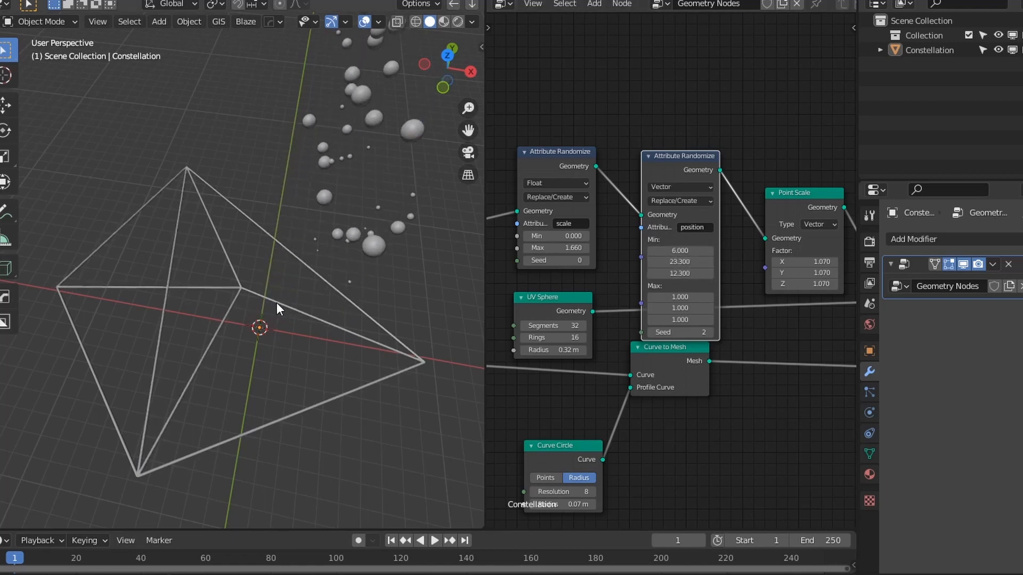
# - Set all three Min values to 1, then delete the second Attribute Randomize node while keeping the link to Point Scale
pyautogui.moveTo(277, 302); pyautogui.dragTo(227, 294, button='middle')
pyautogui.scroll(-6, 227, 295)
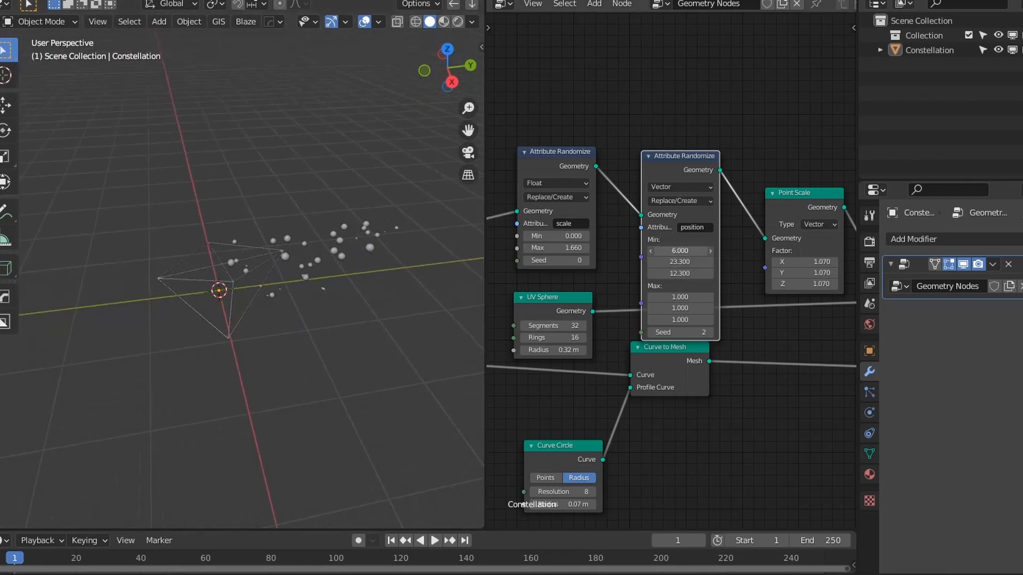
pyautogui.moveTo(688, 252); pyautogui.dragTo(688, 273)
pyautogui.write('1')
pyautogui.press('Return')
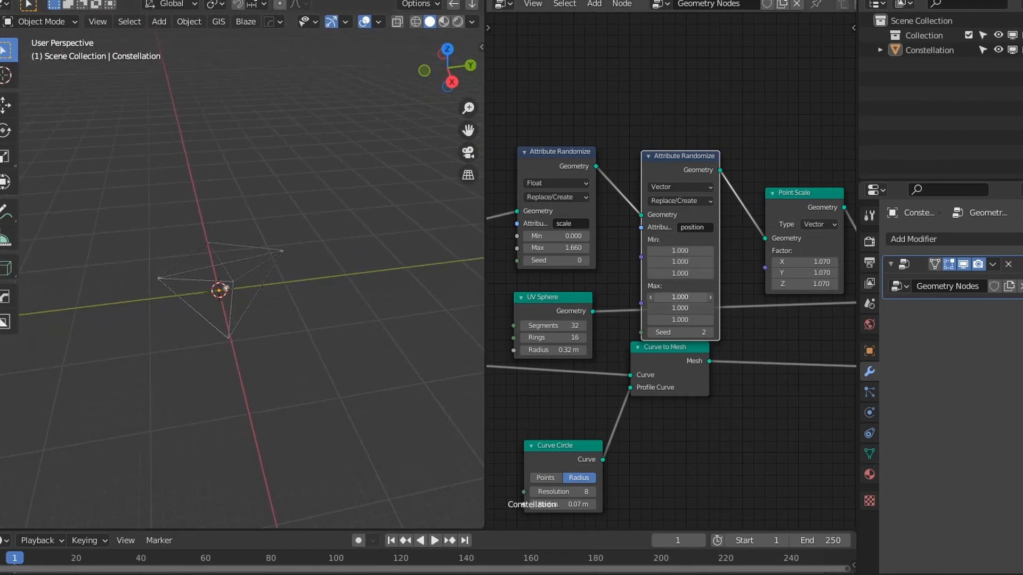
pyautogui.hotkey('ctrl', 'x')
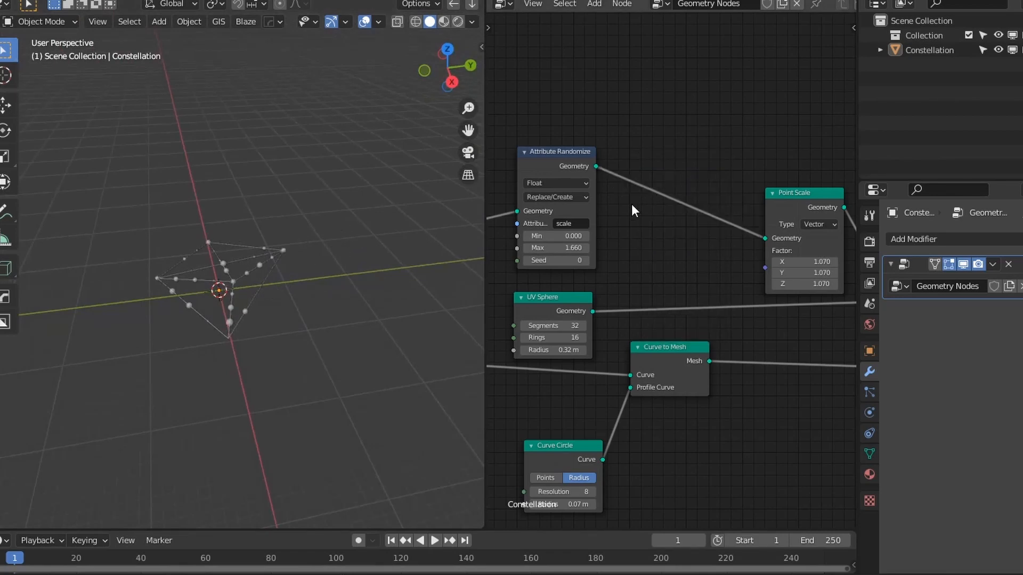
# - Try a duplicate Attribute Randomize node with the normal attribute before Point Scale, then remove it
pyautogui.scroll(5, 253, 389)
pyautogui.moveTo(248, 327); pyautogui.dragTo(261, 350, button='middle')
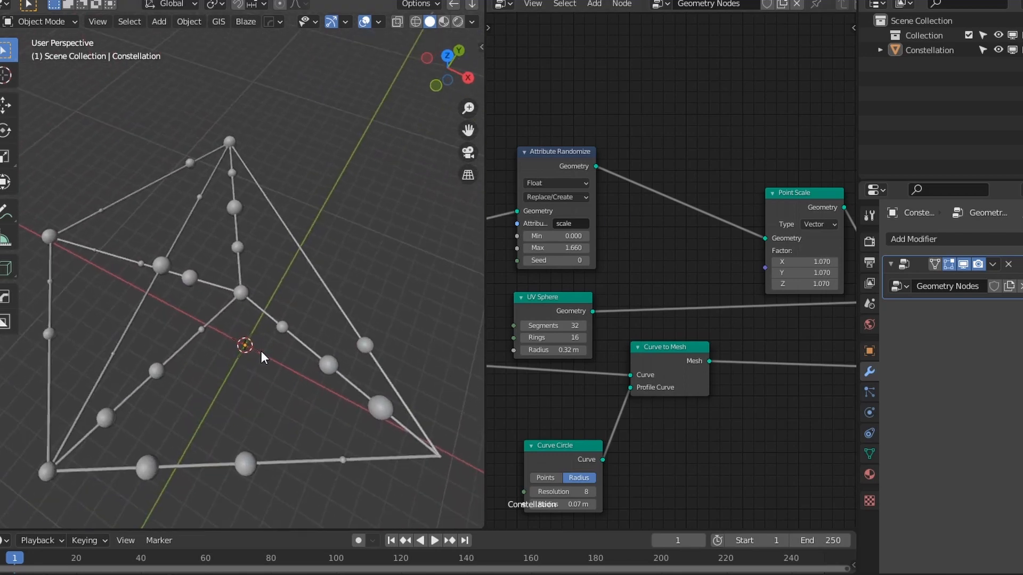
pyautogui.moveTo(593, 244); pyautogui.dragTo(696, 250, button='middle')
pyautogui.scroll(1, 690, 264)
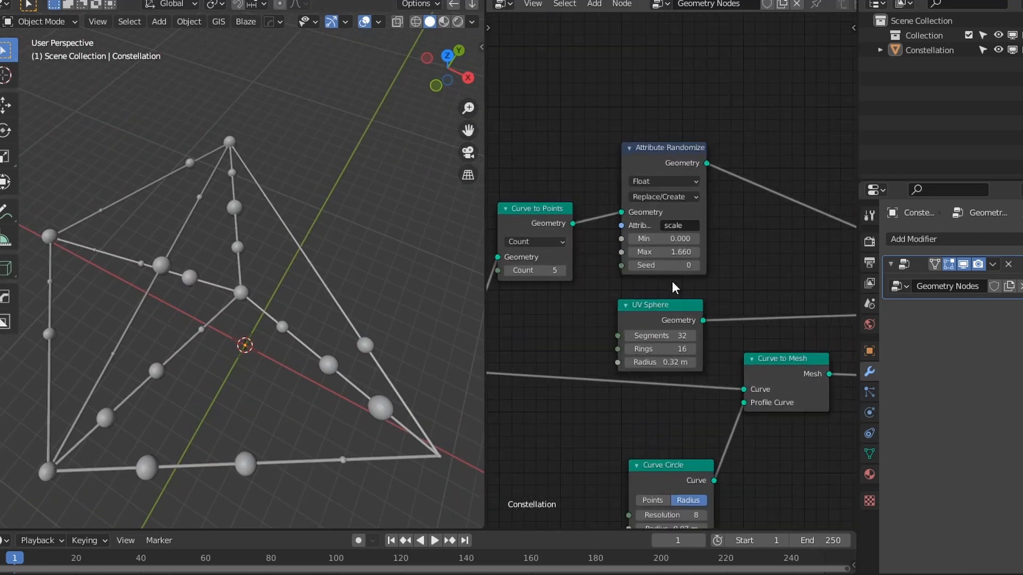
pyautogui.scroll(3, 725, 249)
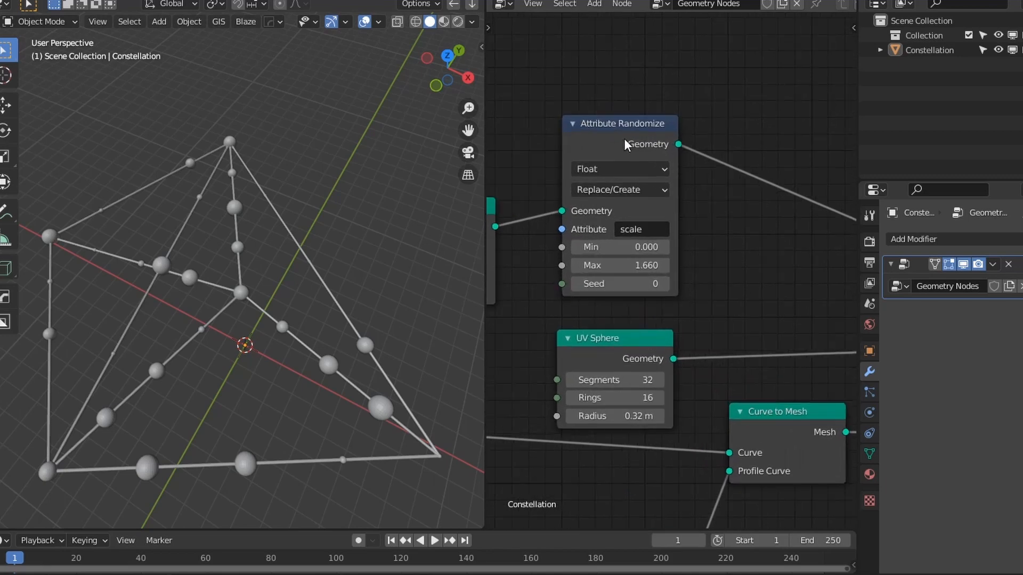
pyautogui.click(624, 139)
pyautogui.hotkey('shift', 'd')
pyautogui.click(806, 145)
pyautogui.click(823, 235)
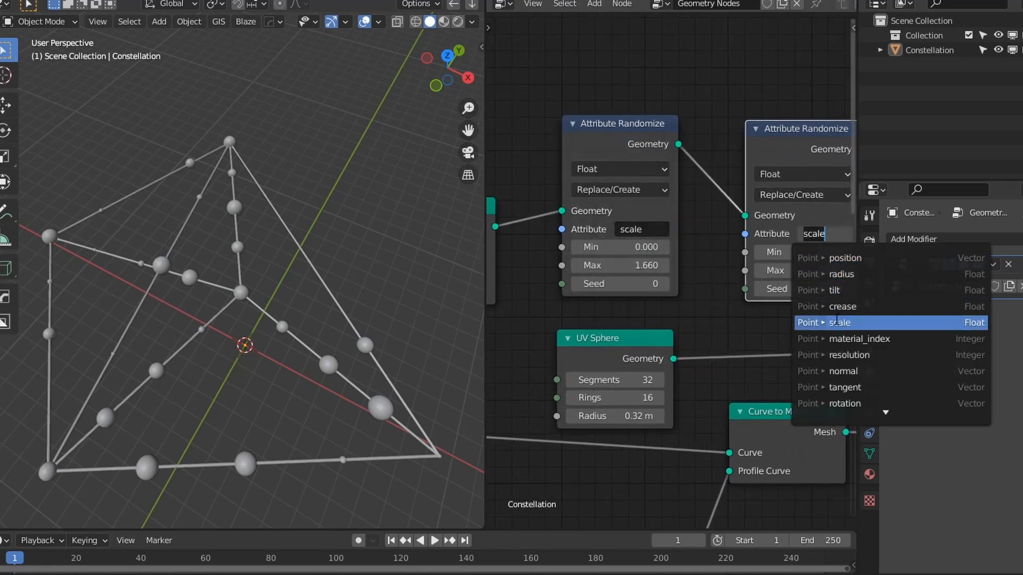
pyautogui.click(851, 372)
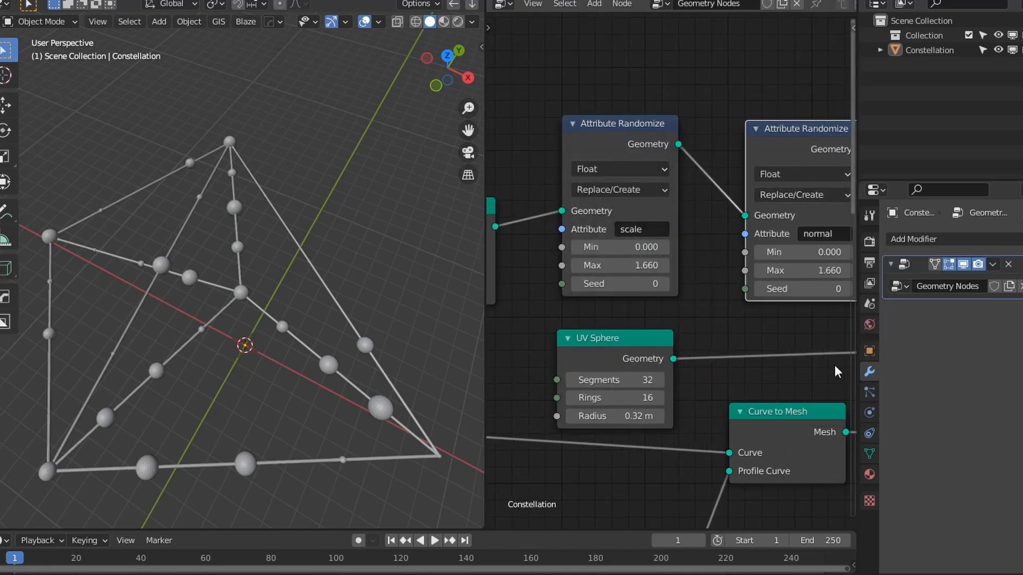
pyautogui.scroll(-8, 696, 343)
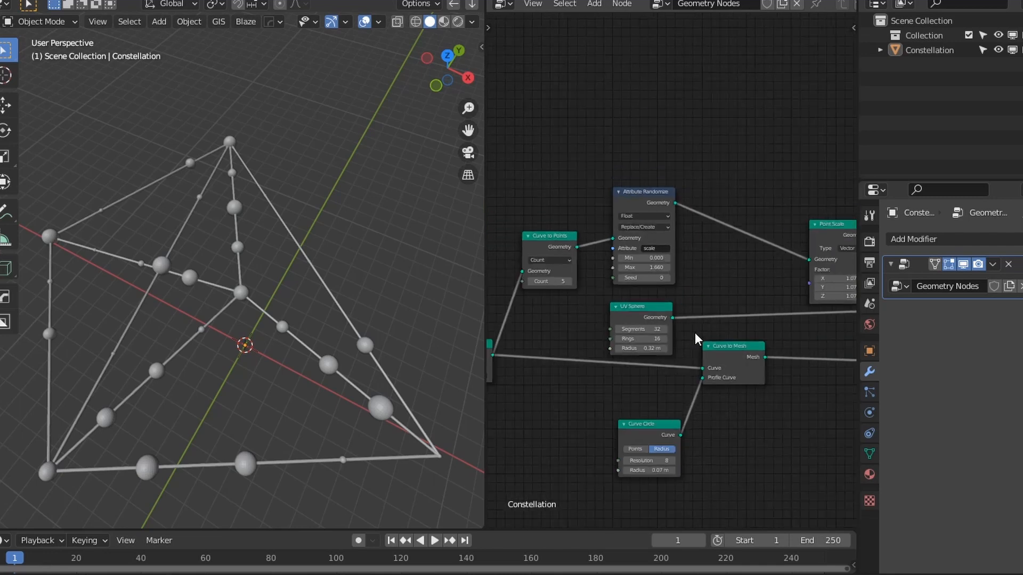
# - Move the Point Scale and Point Instance nodes closer to Attribute Randomize, and shift the Mesh to Curve node slightly
pyautogui.moveTo(787, 223); pyautogui.dragTo(722, 297)
pyautogui.moveTo(772, 266); pyautogui.dragTo(717, 259)
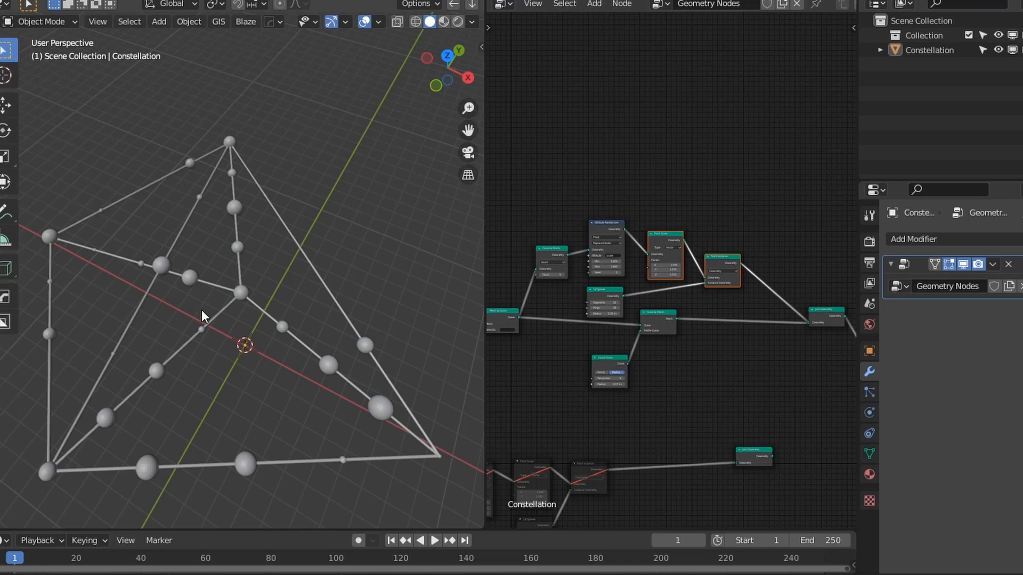
pyautogui.scroll(3, 202, 315)
pyautogui.moveTo(201, 318); pyautogui.dragTo(231, 205, button='middle')
pyautogui.moveTo(604, 371); pyautogui.dragTo(775, 371, button='middle')
pyautogui.scroll(4, 659, 362)
pyautogui.moveTo(663, 340); pyautogui.dragTo(688, 346)
pyautogui.scroll(1, 687, 357)
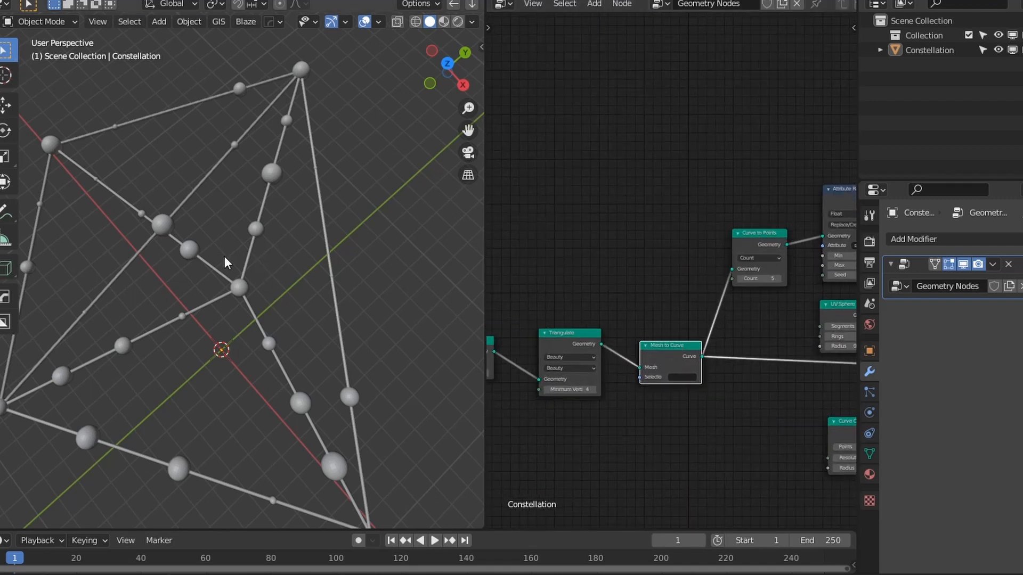
# - Rearrange the Mesh Subdivide, Triangulate and Mesh to Curve nodes higher in the node tree for a tidier layout
pyautogui.moveTo(608, 404); pyautogui.dragTo(669, 400, button='middle')
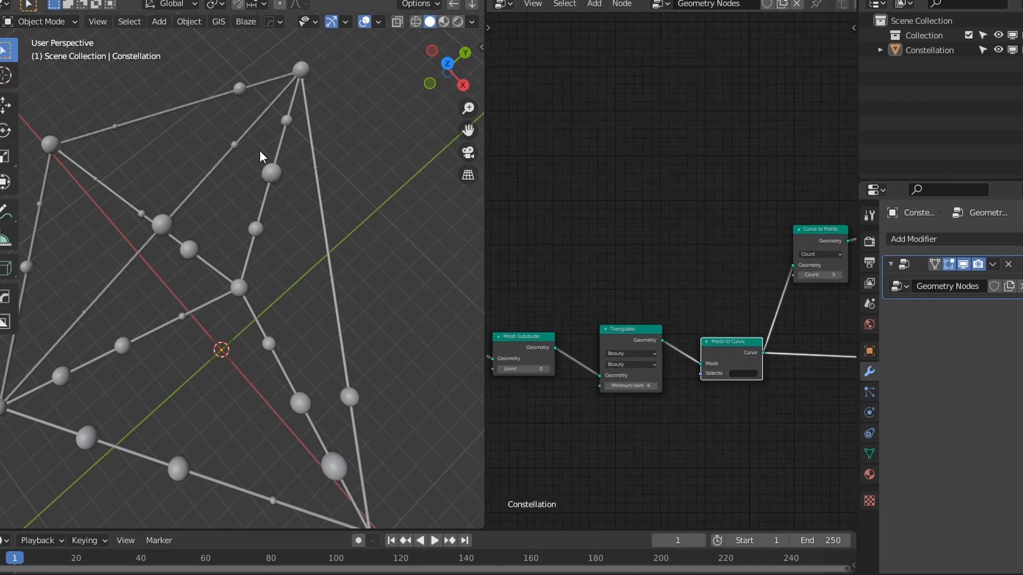
pyautogui.moveTo(609, 340); pyautogui.dragTo(598, 312)
pyautogui.moveTo(619, 381); pyautogui.dragTo(716, 368, button='middle')
pyautogui.moveTo(617, 327); pyautogui.dragTo(600, 253)
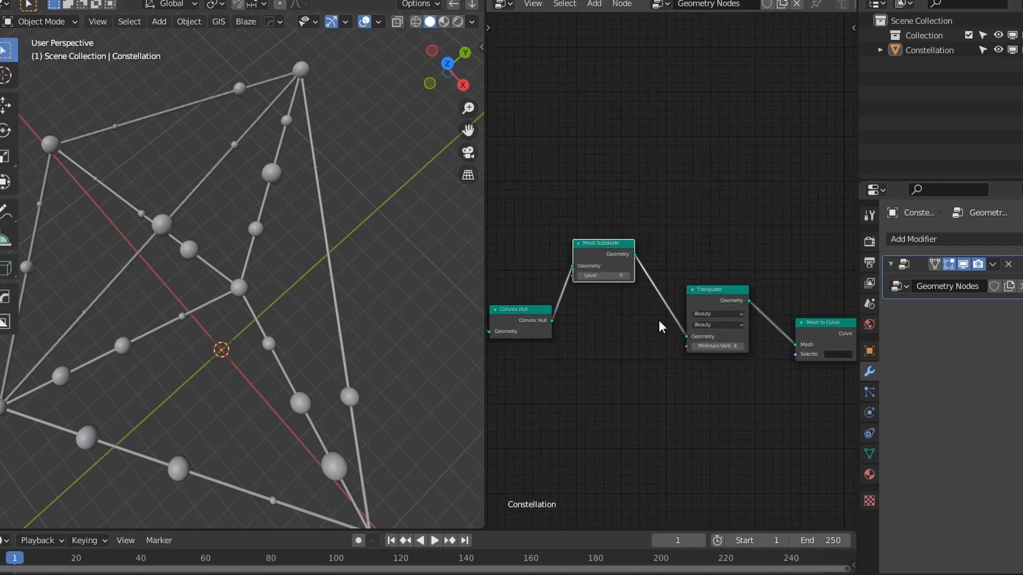
pyautogui.moveTo(722, 366); pyautogui.dragTo(684, 358, button='middle')
pyautogui.scroll(2, 683, 354)
pyautogui.moveTo(674, 289); pyautogui.dragTo(650, 256)
pyautogui.moveTo(683, 374); pyautogui.dragTo(591, 356, button='middle')
pyautogui.scroll(-3, 615, 341)
pyautogui.moveTo(687, 308); pyautogui.dragTo(680, 263)
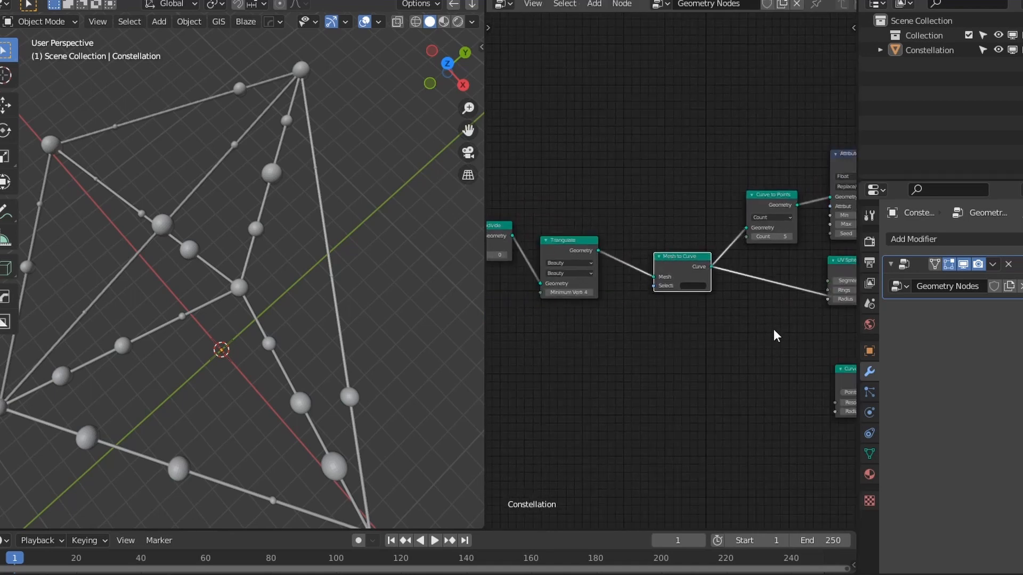
pyautogui.moveTo(776, 336); pyautogui.dragTo(701, 369, button='middle')
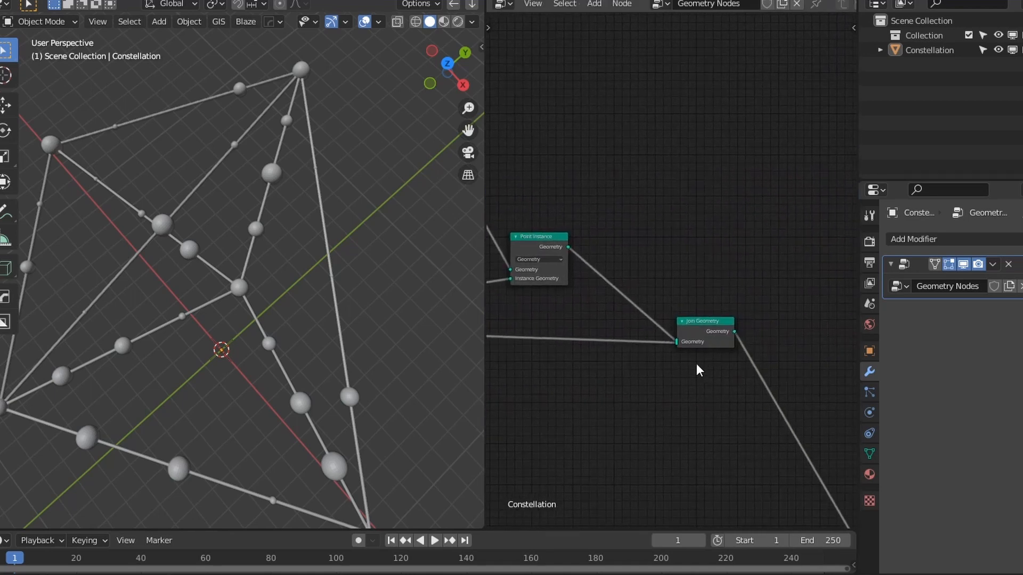
# - Reposition the Mesh to Curve node and insert a Curve Trim node on its link to Curve to Mesh
pyautogui.scroll(6, 709, 372)
pyautogui.moveTo(635, 394); pyautogui.dragTo(800, 357, button='middle')
pyautogui.moveTo(733, 333); pyautogui.dragTo(783, 335)
pyautogui.scroll(-4, 671, 372)
pyautogui.moveTo(586, 349); pyautogui.dragTo(727, 352, button='middle')
pyautogui.moveTo(563, 275); pyautogui.dragTo(549, 333)
pyautogui.hotkey('shift', 'a')
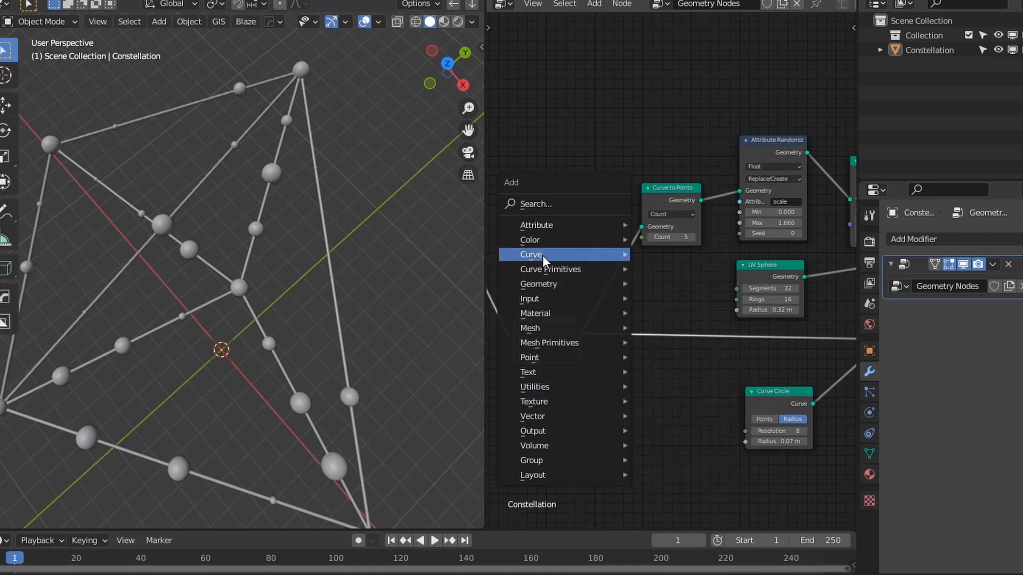
pyautogui.moveTo(542, 255)
pyautogui.click(694, 367)
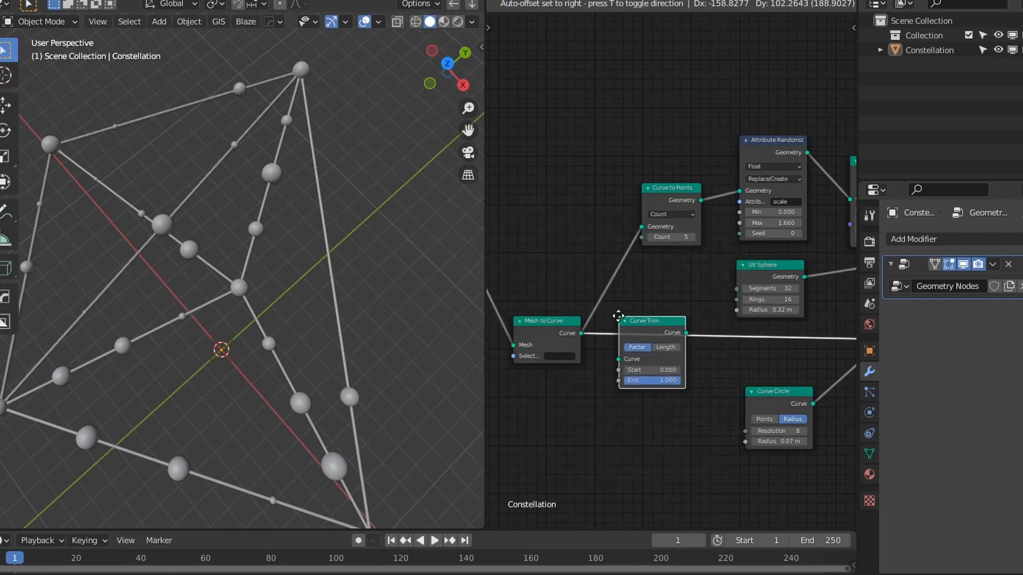
pyautogui.click(666, 392)
# - Set the Curve Trim End factor to 0.783 and switch the viewport to material preview shading
pyautogui.scroll(3, 667, 392)
pyautogui.moveTo(668, 397)
pyautogui.mouseDown()
pyautogui.moveTo(624, 397)
pyautogui.moveTo(681, 397)
pyautogui.moveTo(665, 397)
pyautogui.mouseUp()
pyautogui.press('z')
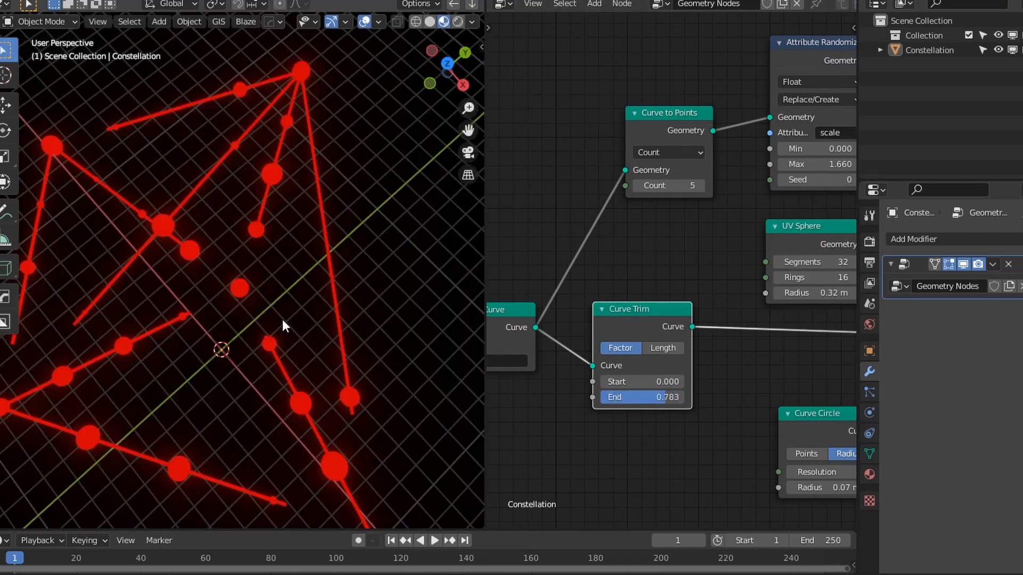
pyautogui.moveTo(269, 346); pyautogui.dragTo(341, 343, button='middle')
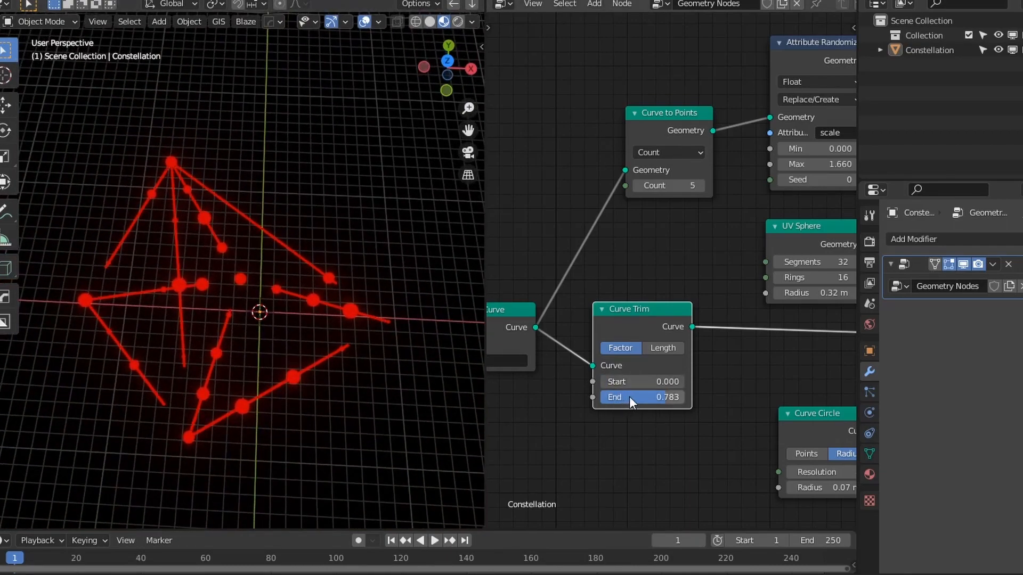
# - Try Curve Trim End factors of 0.892, 0.583 and 0.475, and settle on 0.575
pyautogui.moveTo(662, 397); pyautogui.dragTo(672, 397)
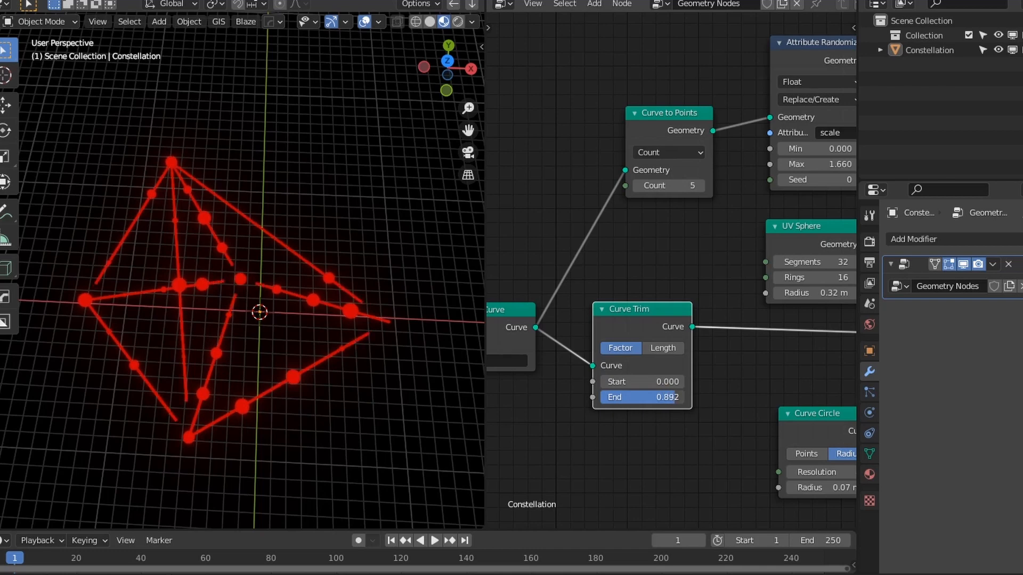
pyautogui.moveTo(284, 367); pyautogui.dragTo(278, 390, button='middle')
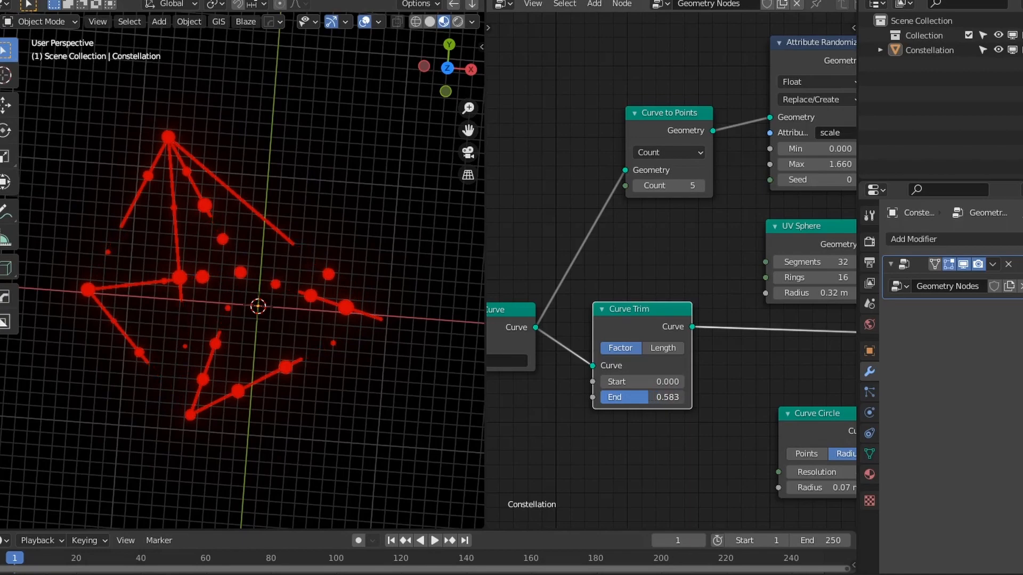
pyautogui.moveTo(537, 422); pyautogui.dragTo(681, 407, button='middle')
pyautogui.moveTo(302, 377); pyautogui.dragTo(406, 253, button='middle')
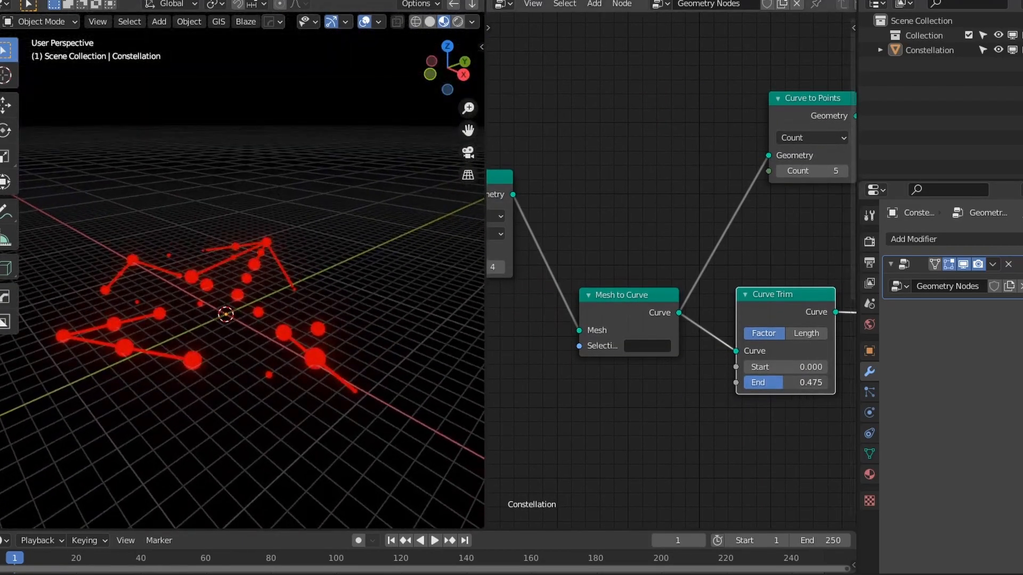
pyautogui.moveTo(782, 382); pyautogui.dragTo(791, 383)
# - Try a Level of 1 on the Mesh Subdivide node and view the constellation from above
pyautogui.moveTo(648, 402); pyautogui.dragTo(761, 403, button='middle')
pyautogui.scroll(-8, 669, 381)
pyautogui.scroll(4, 667, 379)
pyautogui.moveTo(618, 331); pyautogui.dragTo(680, 359, button='middle')
pyautogui.scroll(2, 680, 359)
pyautogui.click(660, 285)
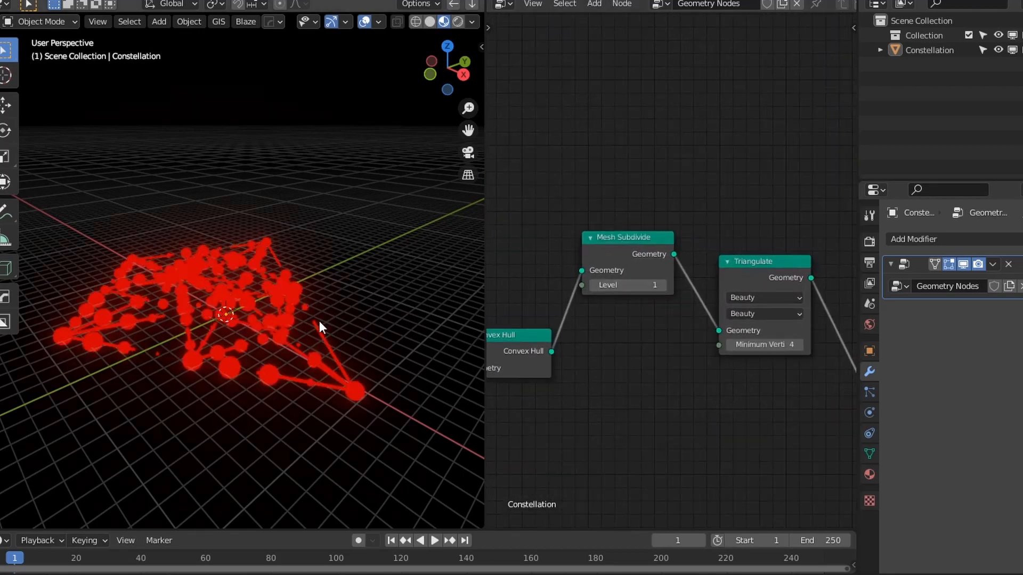
pyautogui.moveTo(318, 320); pyautogui.dragTo(473, 353, button='middle')
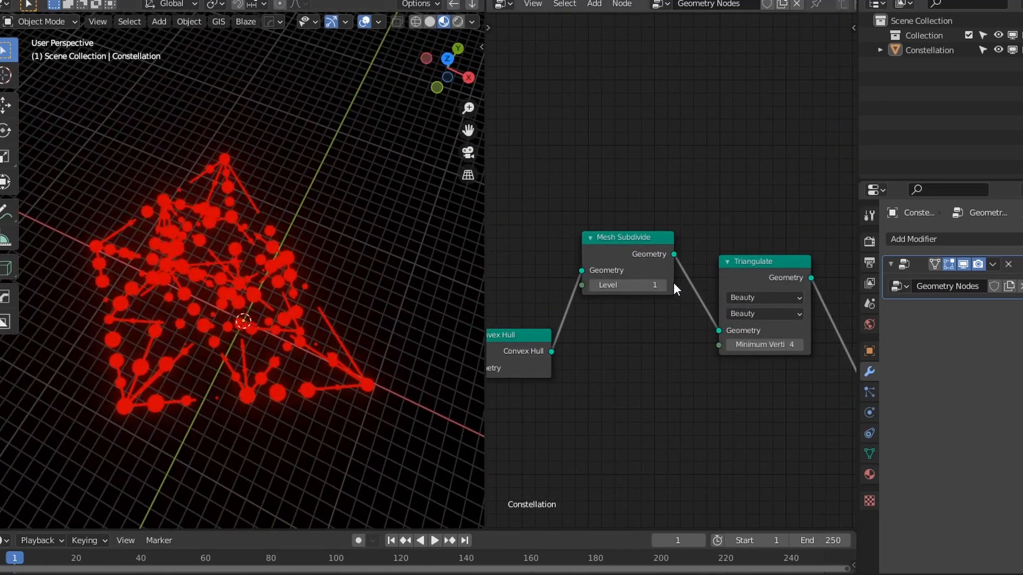
# - Return the Mesh Subdivide Level to 0
pyautogui.scroll(-4, 673, 282)
pyautogui.moveTo(699, 303); pyautogui.dragTo(590, 321, button='middle')
pyautogui.scroll(2, 590, 322)
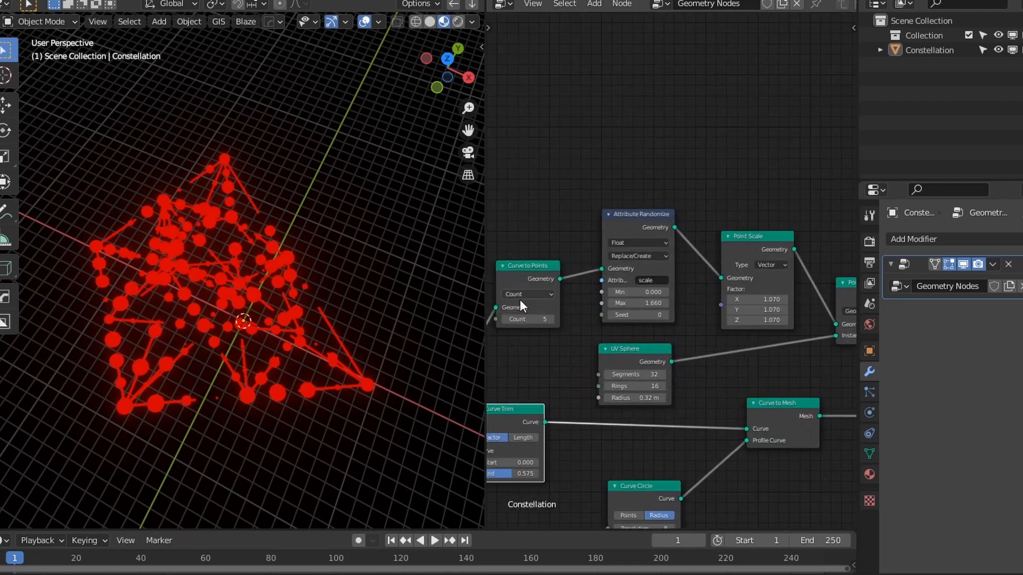
pyautogui.keyDown('ctrl'); pyautogui.hscroll(8, 570, 337); pyautogui.keyUp('ctrl')
pyautogui.keyDown('ctrl'); pyautogui.hscroll(-1, 570, 319); pyautogui.keyUp('ctrl')
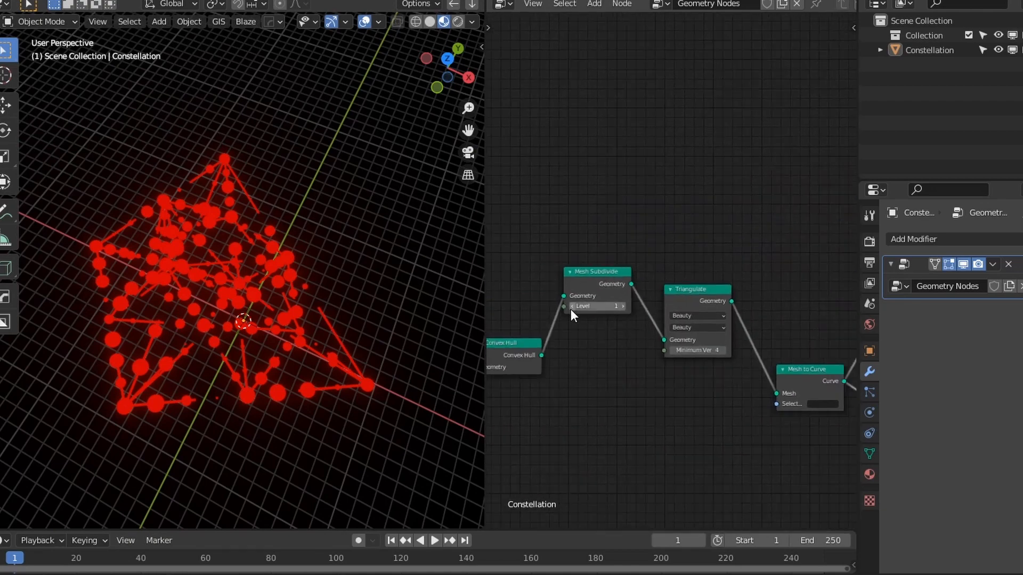
pyautogui.click(570, 308)
# - Move Mesh Subdivide below the node row, and shift the Triangulate and Curve to Points nodes slightly
pyautogui.moveTo(594, 275); pyautogui.dragTo(595, 300)
pyautogui.keyDown('ctrl'); pyautogui.hscroll(2, 629, 370); pyautogui.keyUp('ctrl')
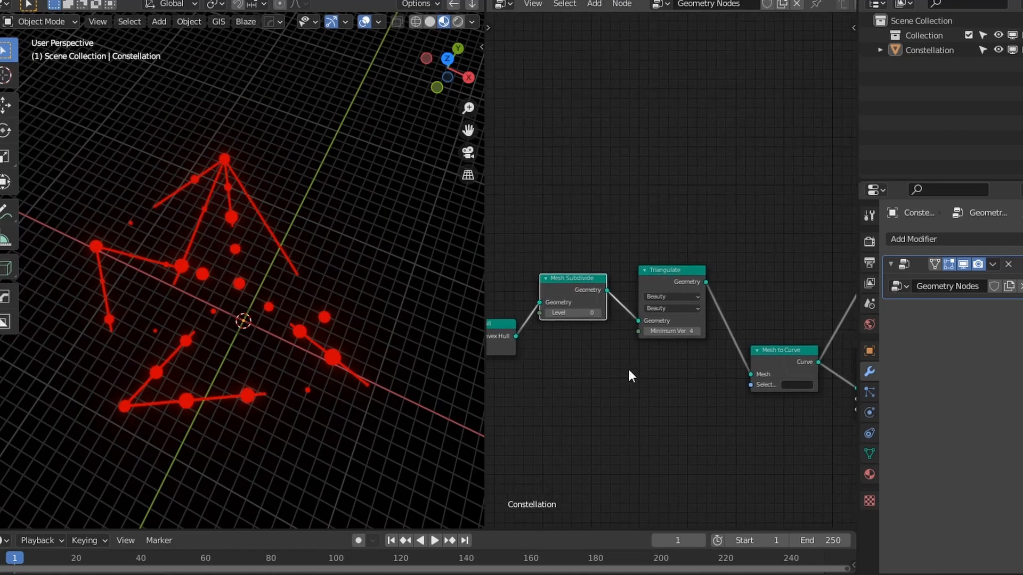
pyautogui.scroll(-2, 612, 330)
pyautogui.scroll(-1, 685, 354)
pyautogui.keyDown('ctrl'); pyautogui.hscroll(4, 590, 353); pyautogui.keyUp('ctrl')
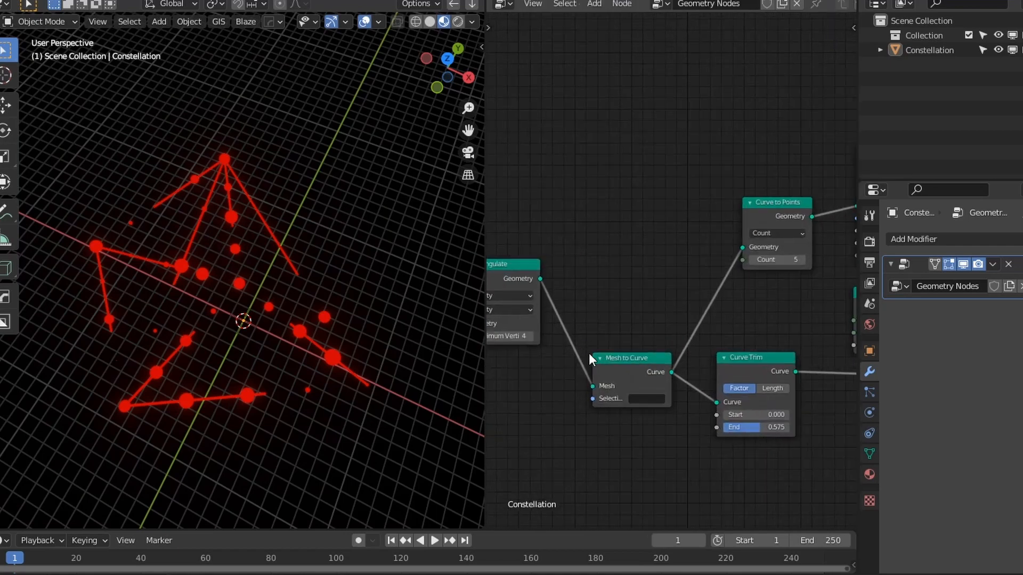
pyautogui.scroll(2, 612, 298)
pyautogui.moveTo(583, 226); pyautogui.dragTo(591, 320)
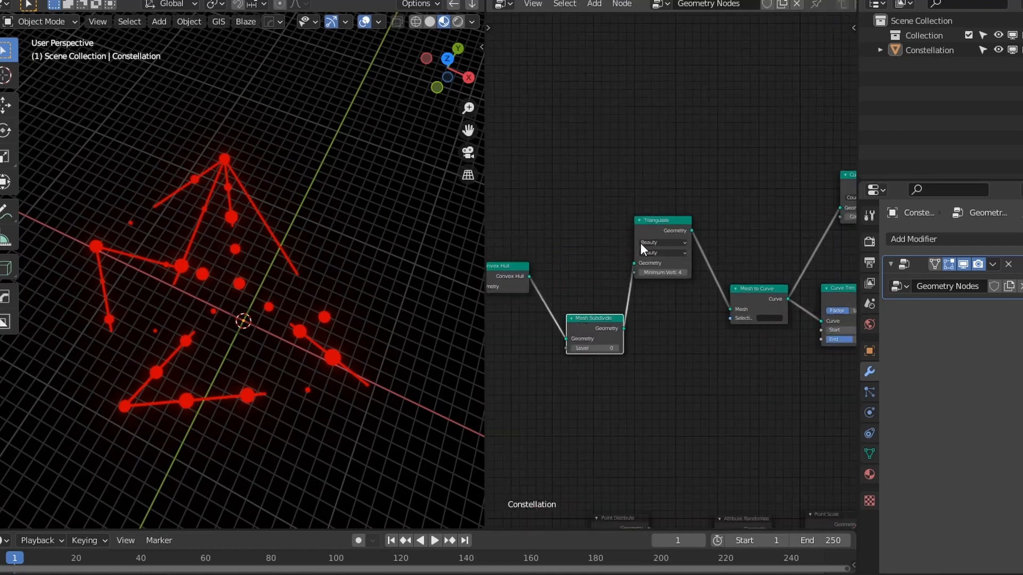
pyautogui.moveTo(644, 234); pyautogui.dragTo(657, 258)
pyautogui.keyDown('ctrl'); pyautogui.hscroll(5, 586, 320); pyautogui.keyUp('ctrl')
pyautogui.moveTo(593, 255)
pyautogui.mouseDown()
pyautogui.moveTo(607, 251)
pyautogui.moveTo(582, 249)
pyautogui.mouseUp()
# - Raise the Triangulate node and lower Mesh Subdivide to open up space after Convex Hull
pyautogui.keyDown('ctrl'); pyautogui.hscroll(-6, 613, 347); pyautogui.keyUp('ctrl')
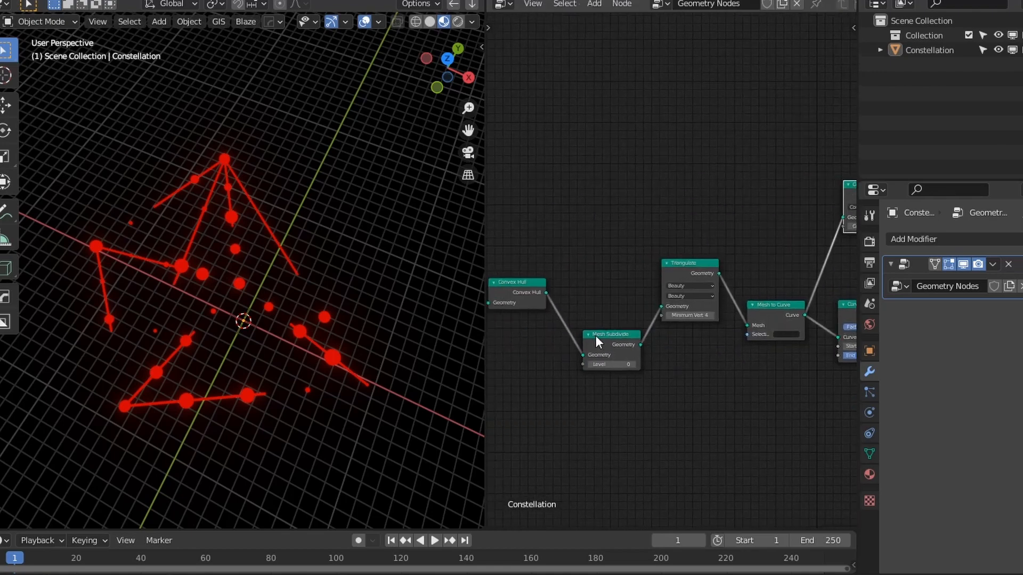
pyautogui.moveTo(595, 336); pyautogui.dragTo(585, 289)
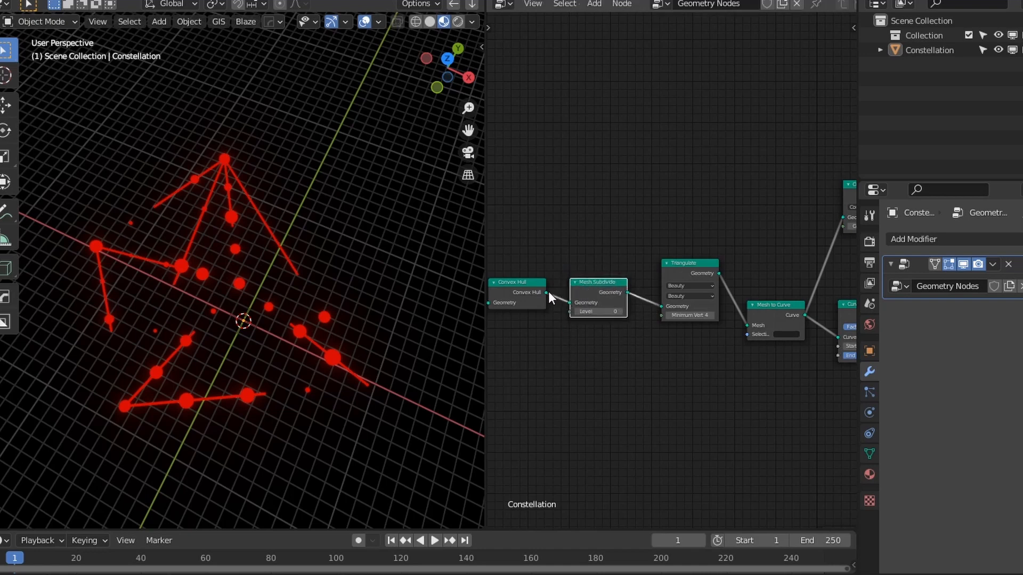
pyautogui.moveTo(666, 282); pyautogui.dragTo(664, 232)
pyautogui.moveTo(592, 290); pyautogui.dragTo(592, 357)
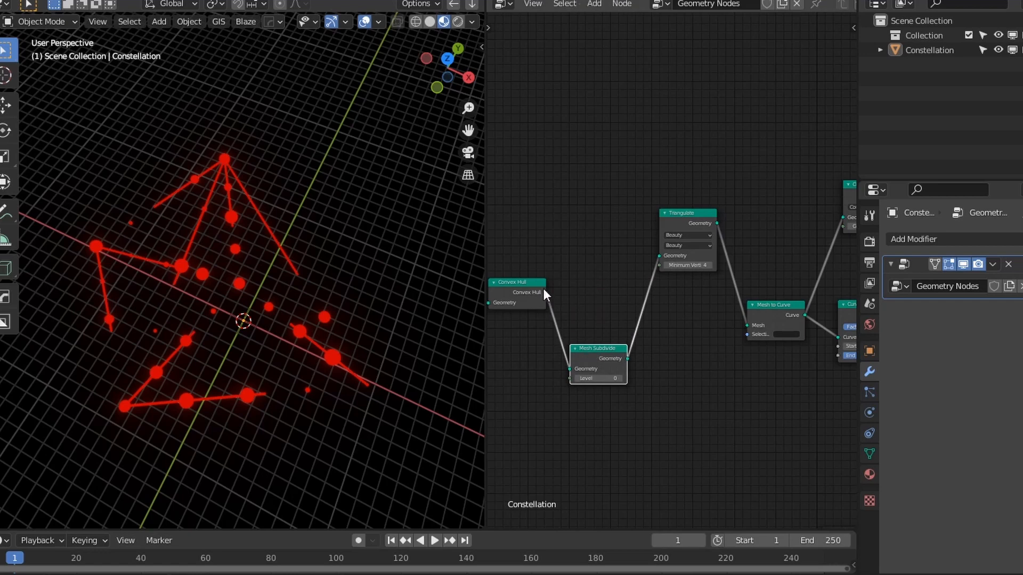
# - Insert a Join Geometry node between Mesh Subdivide and Triangulate, and link the Convex Hull output into it as well
pyautogui.hotkey('shift', 'a')
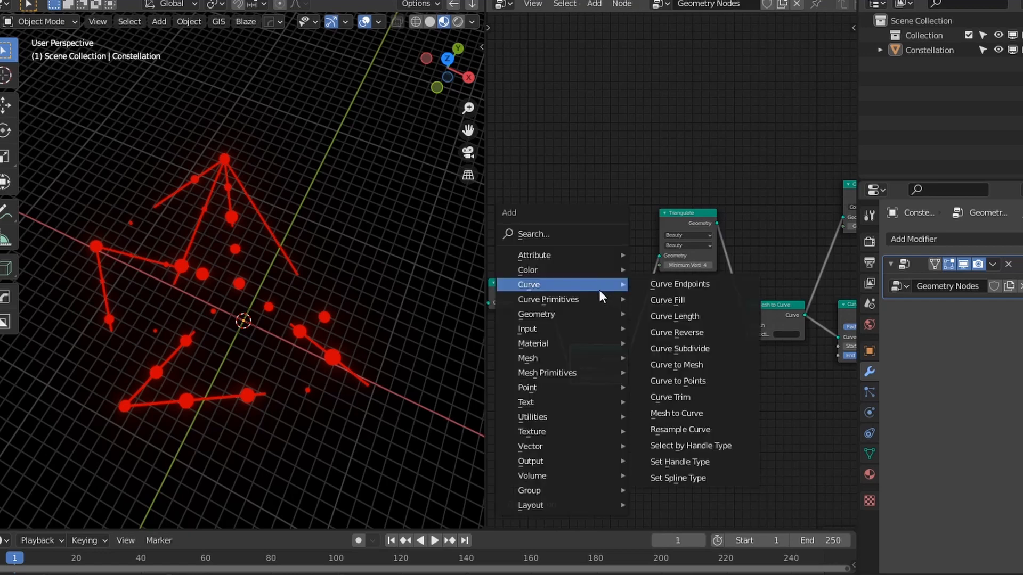
pyautogui.moveTo(552, 314)
pyautogui.click(676, 362)
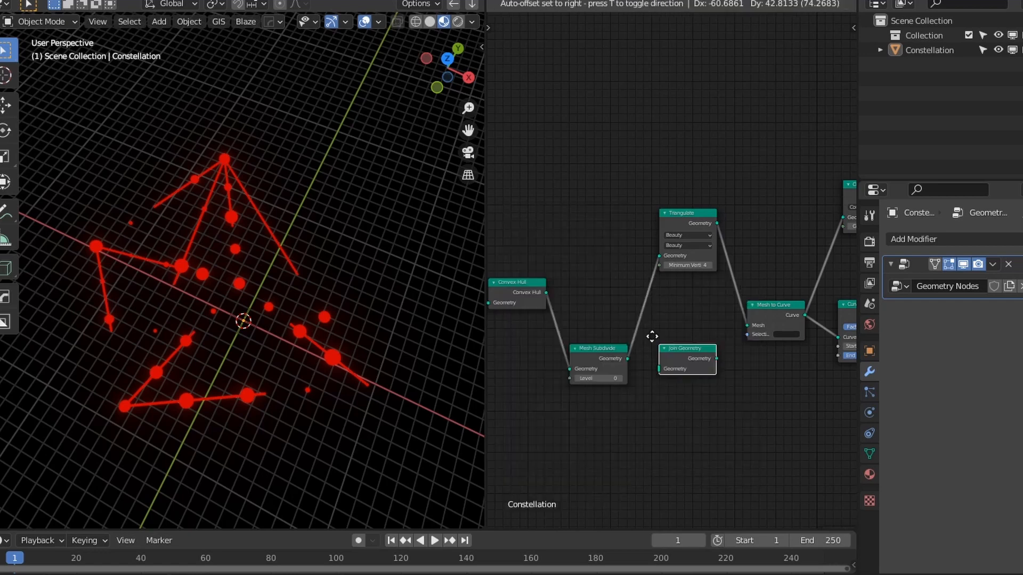
pyautogui.click(682, 298)
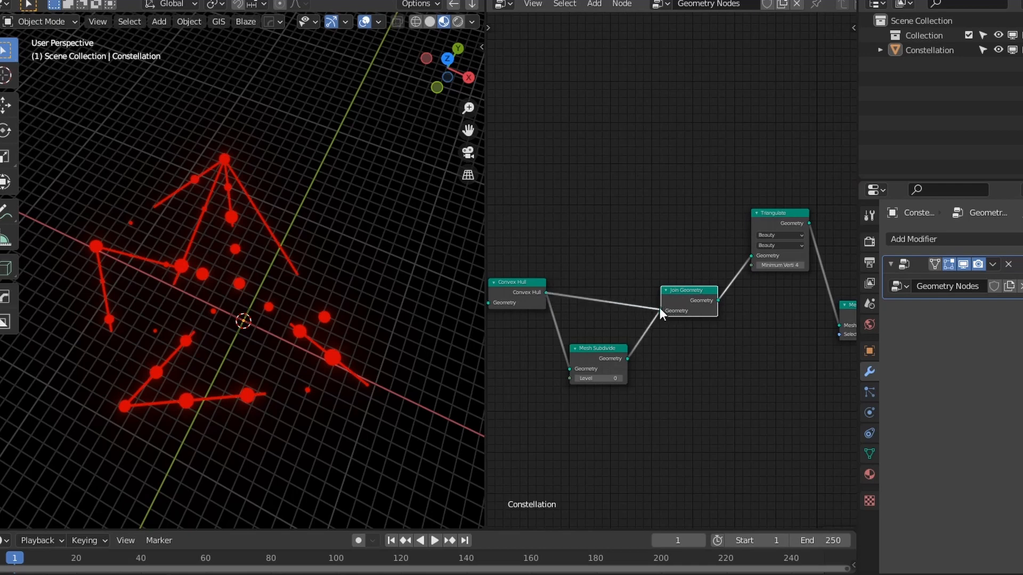
pyautogui.moveTo(659, 308); pyautogui.dragTo(661, 310)
pyautogui.moveTo(745, 346); pyautogui.dragTo(630, 369, button='middle')
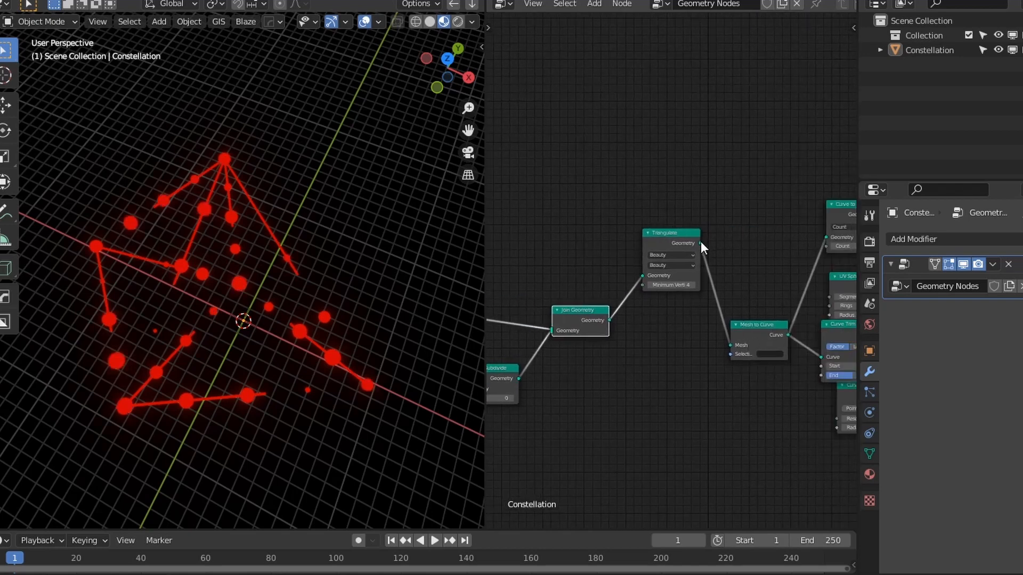
# - Try linking Triangulate straight to Curve to Points and rewiring the Join Geometry input, then undo both attempts
pyautogui.moveTo(701, 242); pyautogui.dragTo(825, 237)
pyautogui.hotkey('ctrl', 'z')
pyautogui.moveTo(762, 313); pyautogui.dragTo(635, 320, button='middle')
pyautogui.moveTo(628, 339)
pyautogui.mouseDown()
pyautogui.moveTo(600, 354)
pyautogui.moveTo(625, 333)
pyautogui.moveTo(616, 276)
pyautogui.moveTo(629, 334)
pyautogui.mouseUp()
pyautogui.moveTo(588, 340); pyautogui.dragTo(712, 344, button='middle')
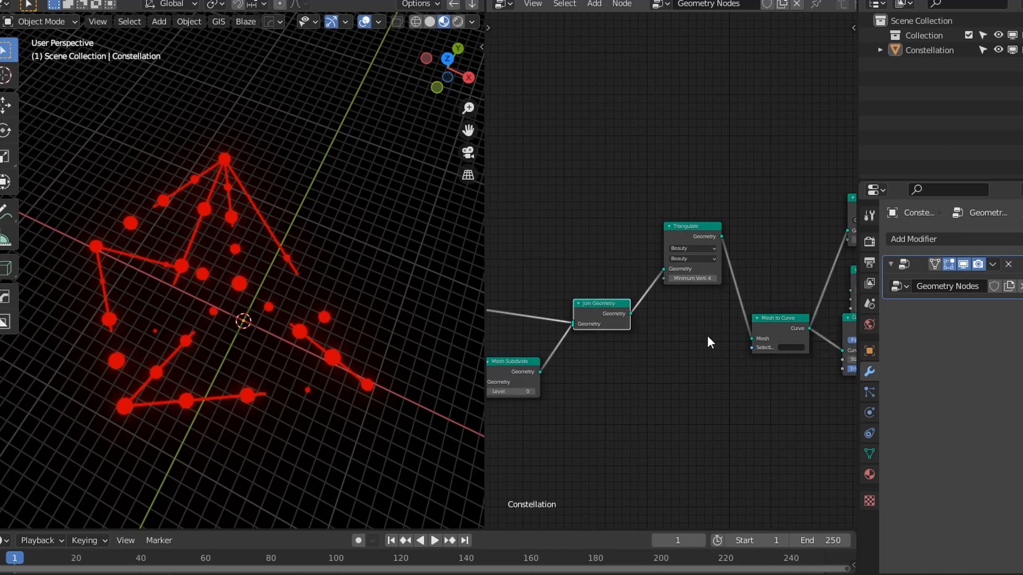
pyautogui.moveTo(573, 323); pyautogui.dragTo(618, 356)
pyautogui.moveTo(618, 356); pyautogui.dragTo(554, 355, button='middle')
pyautogui.hotkey('ctrl', 'z')
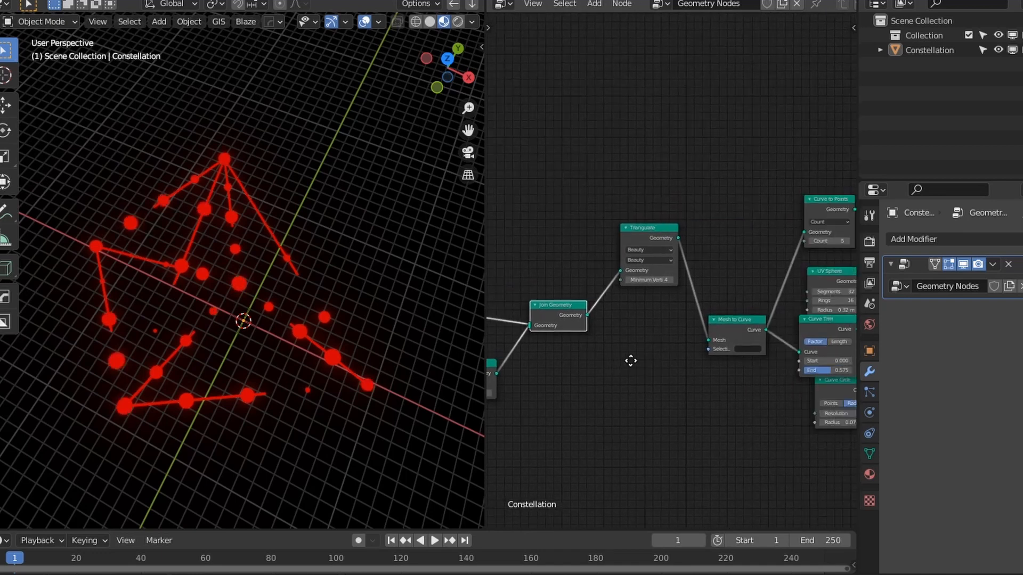
# - Shift the surrounding nodes and remove Join Geometry while keeping Mesh Subdivide linked to Triangulate
pyautogui.moveTo(746, 318); pyautogui.dragTo(720, 301)
pyautogui.moveTo(640, 244); pyautogui.dragTo(610, 239)
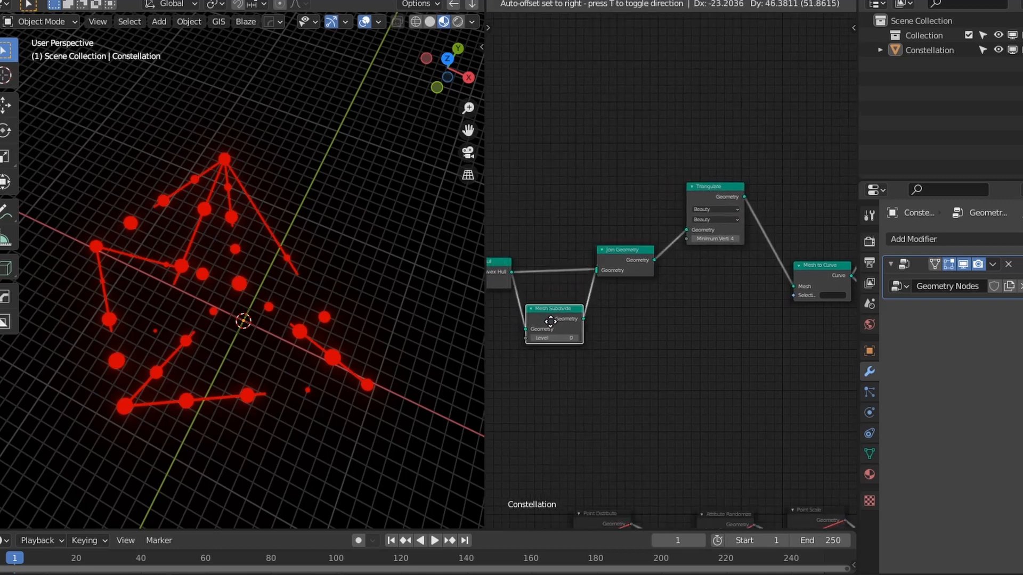
pyautogui.click(551, 319)
pyautogui.click(620, 247)
pyautogui.hotkey('ctrl', 'x')
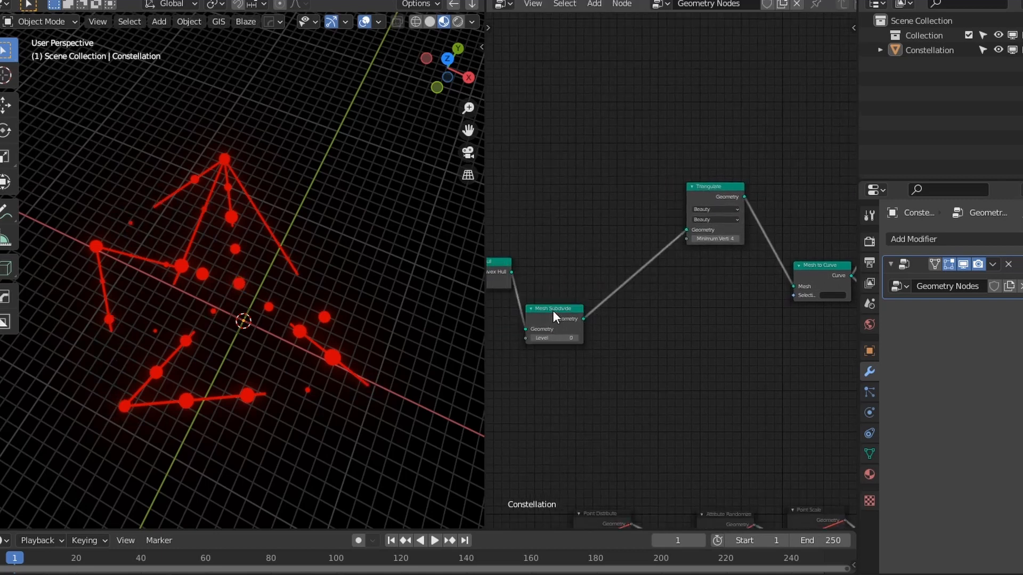
# - Line up the Mesh Subdivide, Triangulate and Mesh to Curve nodes in one row after Convex Hull
pyautogui.moveTo(553, 314); pyautogui.dragTo(579, 274)
pyautogui.moveTo(689, 205); pyautogui.dragTo(658, 291)
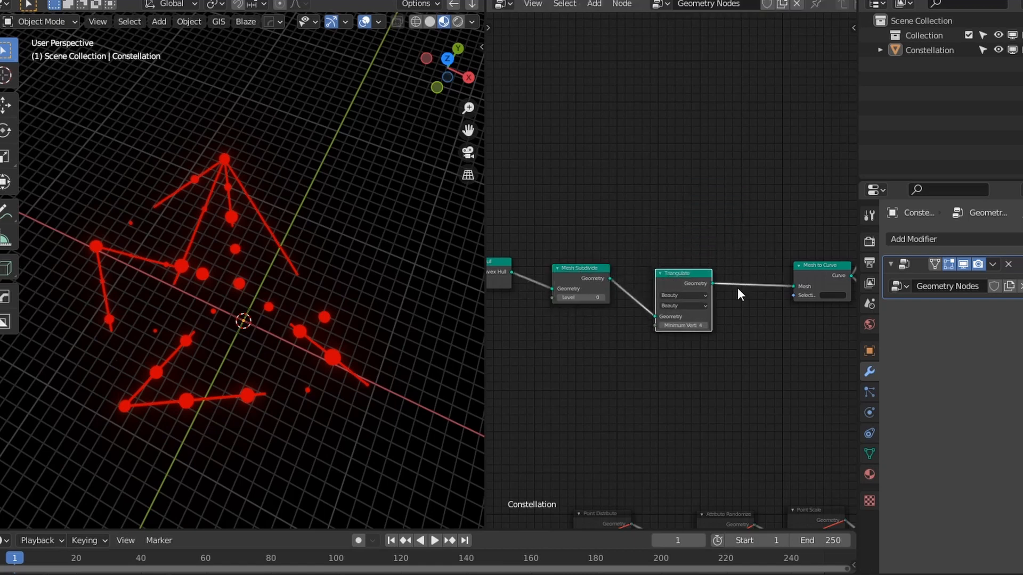
pyautogui.moveTo(738, 291); pyautogui.dragTo(657, 309, button='middle')
pyautogui.moveTo(707, 282); pyautogui.dragTo(687, 308)
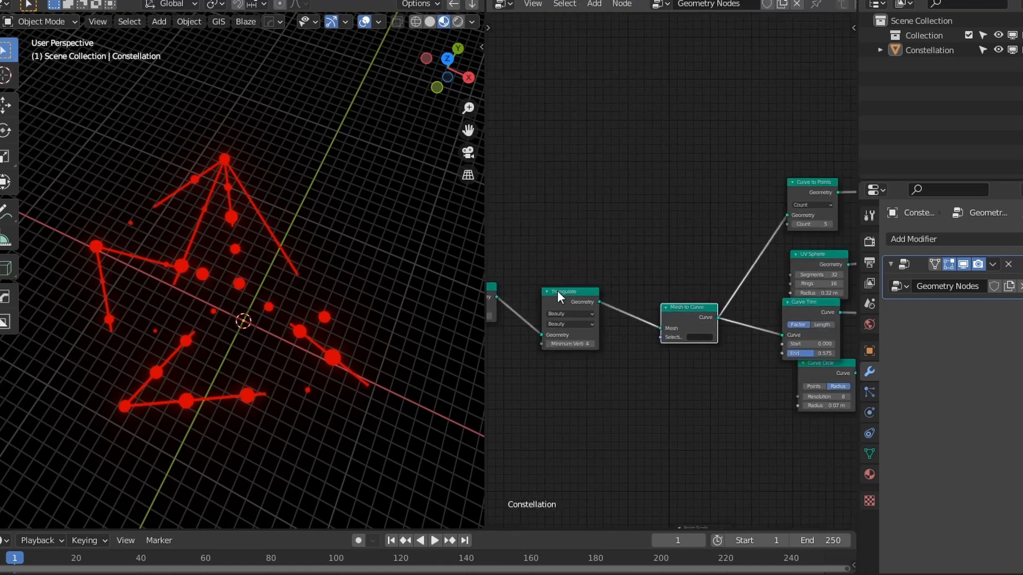
# - Duplicate the Triangulate and Mesh to Curve nodes above the originals and feed the copied Triangulate from Convex Hull
pyautogui.keyDown('shift'); pyautogui.click(676, 308); pyautogui.keyUp('shift')
pyautogui.hotkey('shift', 'd')
pyautogui.click(622, 235)
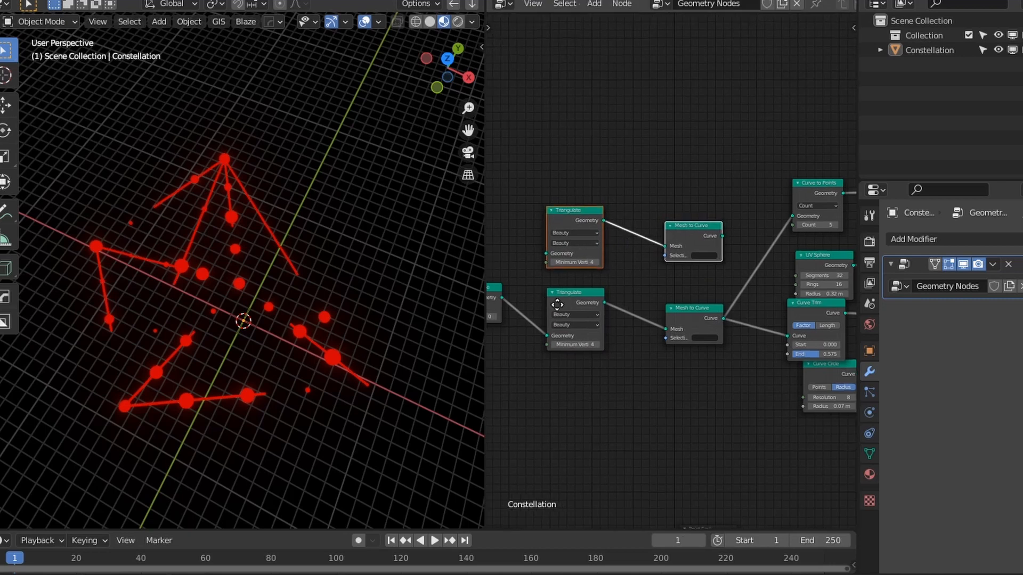
pyautogui.moveTo(557, 305); pyautogui.dragTo(583, 301, button='middle')
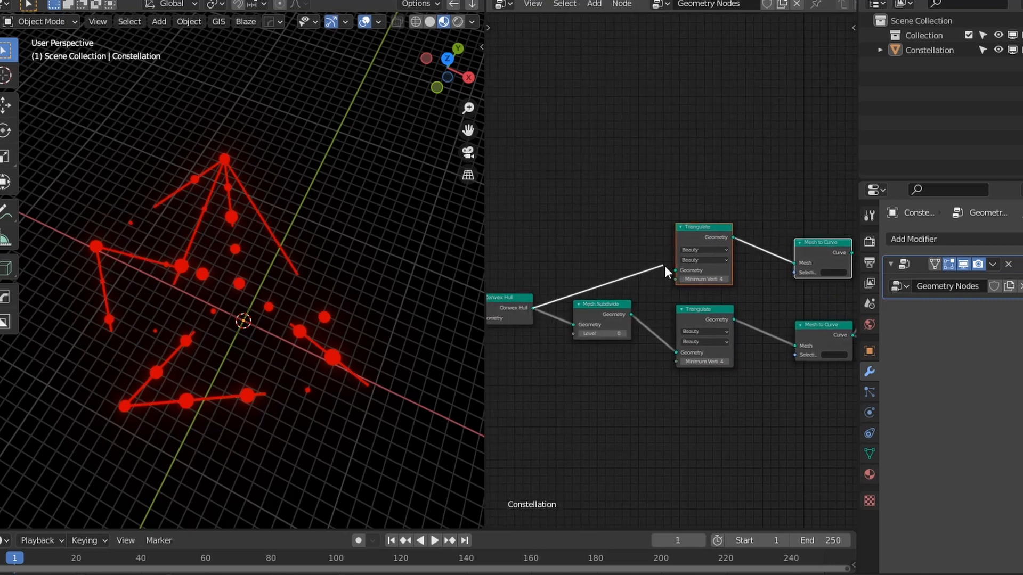
# - Link the duplicate Mesh to Curve output to the Curve to Points geometry input, replacing the original link
pyautogui.moveTo(750, 308); pyautogui.dragTo(583, 321, button='middle')
pyautogui.scroll(2, 582, 320)
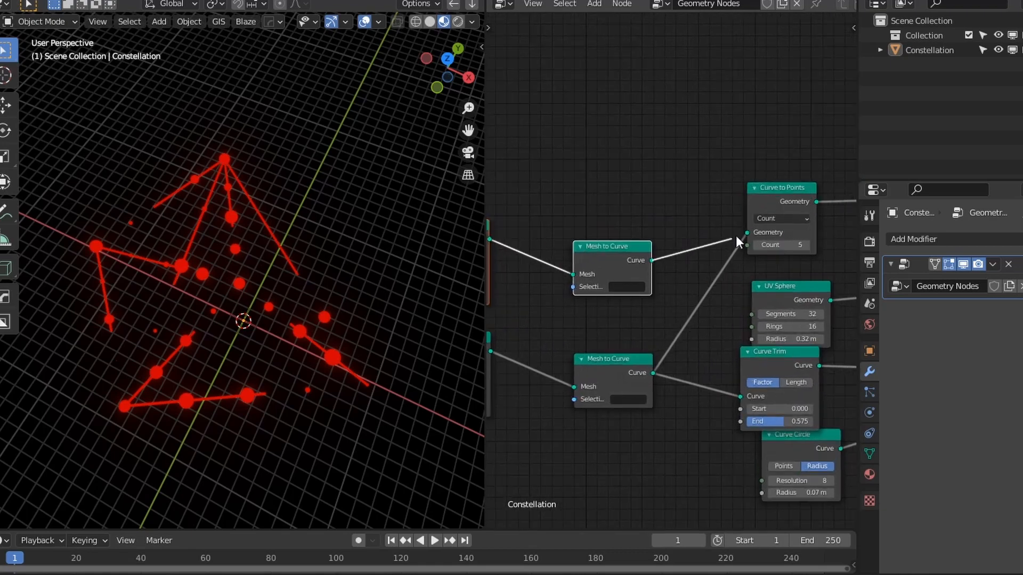
pyautogui.scroll(-5, 639, 383)
pyautogui.moveTo(594, 408); pyautogui.dragTo(685, 408, button='middle')
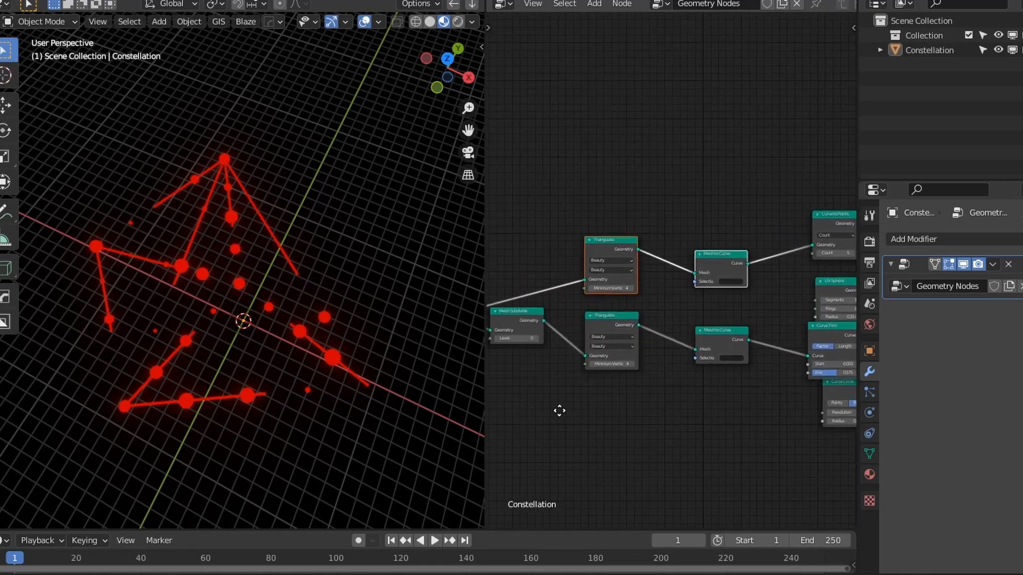
# - Nudge the Point Distribute node upward and try different Seed values, including 8, to vary the constellation layout
pyautogui.moveTo(559, 411); pyautogui.dragTo(739, 406, button='middle')
pyautogui.moveTo(594, 383); pyautogui.dragTo(640, 383, button='middle')
pyautogui.scroll(4, 544, 350)
pyautogui.moveTo(551, 311); pyautogui.dragTo(559, 295)
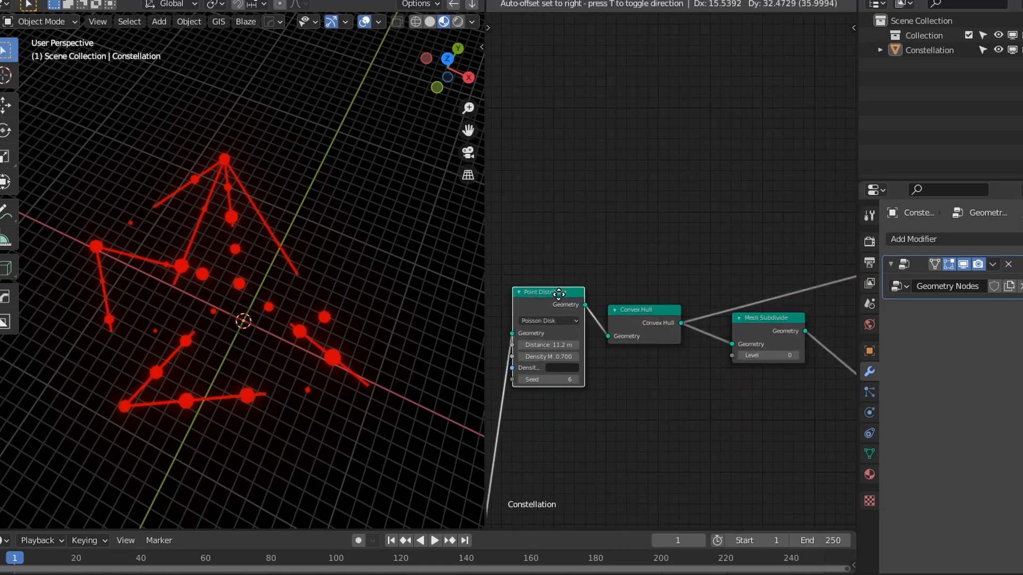
pyautogui.click(576, 378)
pyautogui.click(577, 376)
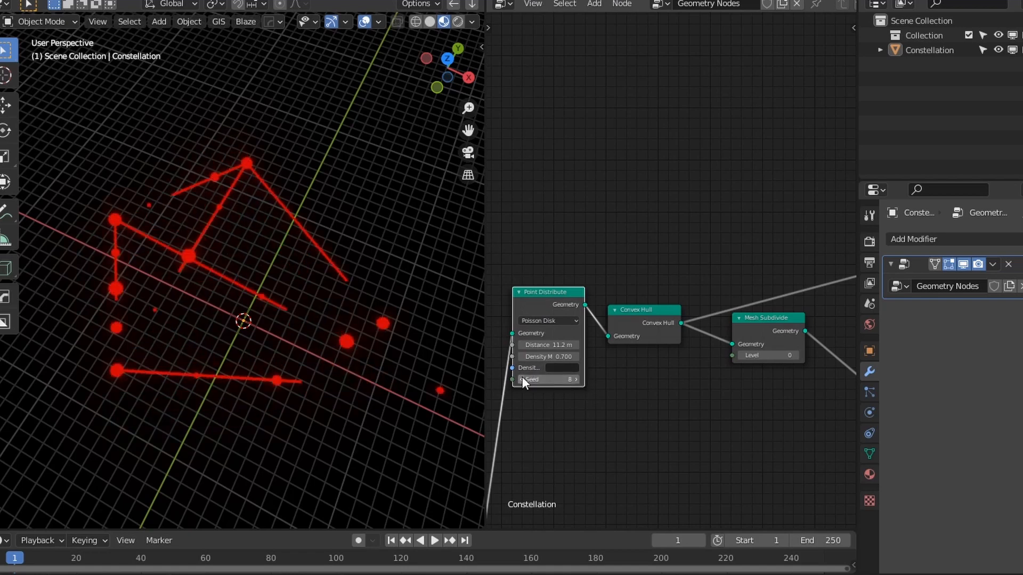
pyautogui.click(522, 377)
pyautogui.click(544, 382)
# - Set the Mesh Subdivide Level to 1 on the line branch
pyautogui.moveTo(780, 396); pyautogui.dragTo(602, 388, button='middle')
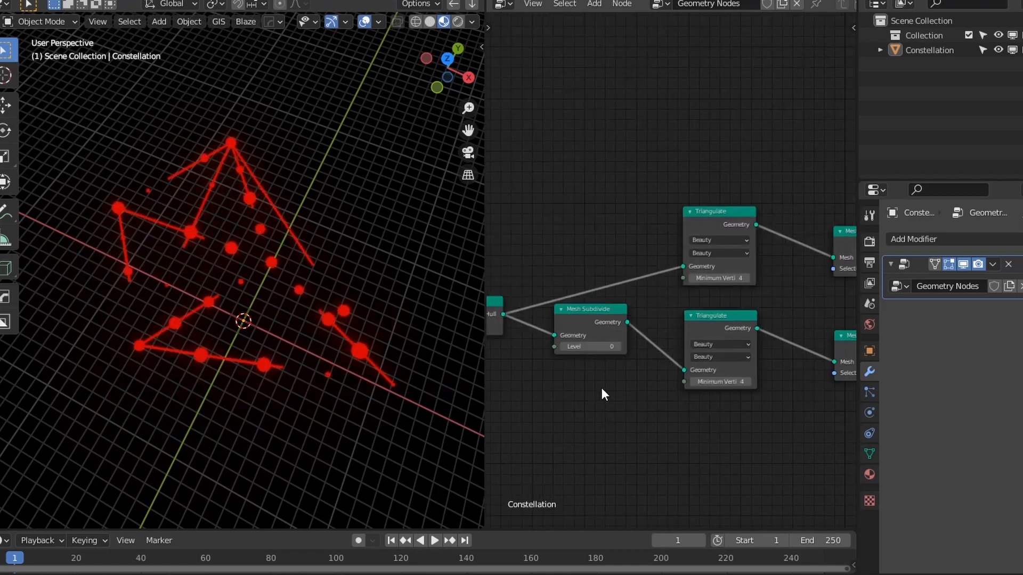
pyautogui.click(618, 345)
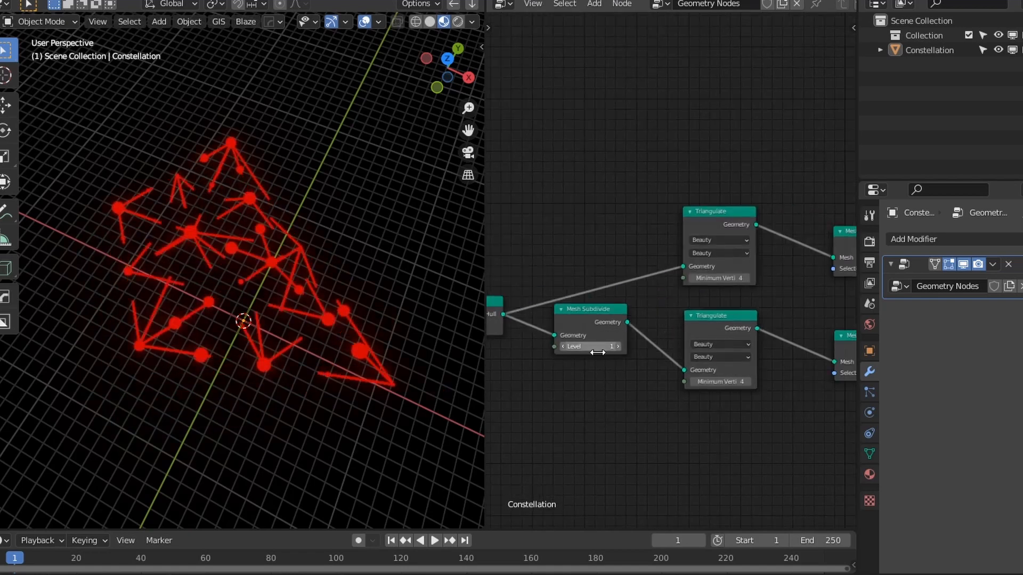
# - Set the Mesh Subdivide Level on the line branch to 0
pyautogui.click(562, 346)
pyautogui.click(618, 347)
pyautogui.click(562, 347)
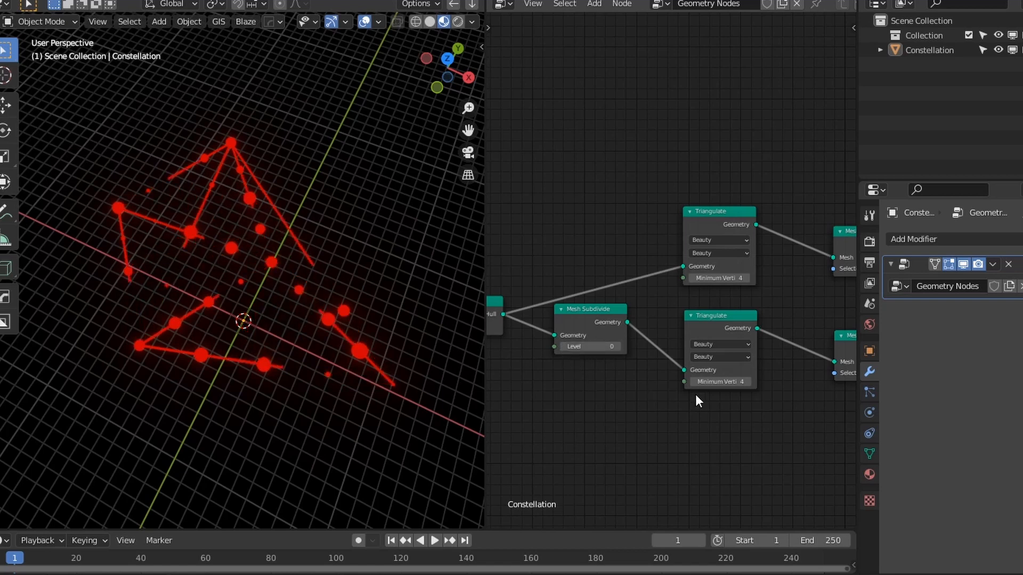
# - Move the Mesh Subdivide node down level with the lower Triangulate and nudge that Triangulate slightly downward
pyautogui.moveTo(731, 376); pyautogui.dragTo(665, 377, button='middle')
pyautogui.scroll(-2, 560, 377)
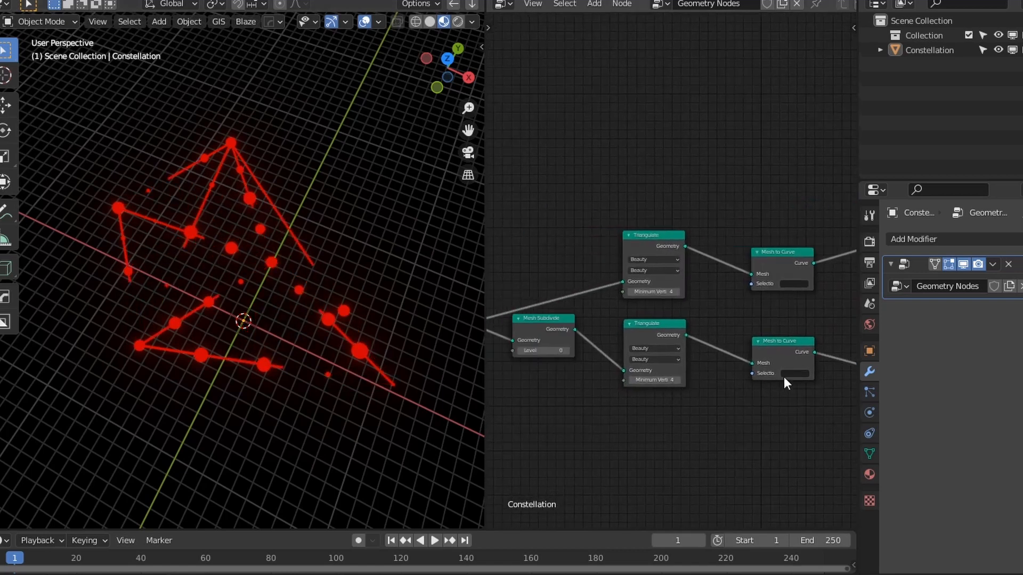
pyautogui.moveTo(725, 351); pyautogui.dragTo(532, 381, button='middle')
pyautogui.scroll(-2, 558, 365)
pyautogui.moveTo(585, 344); pyautogui.dragTo(735, 305, button='middle')
pyautogui.scroll(-1, 682, 314)
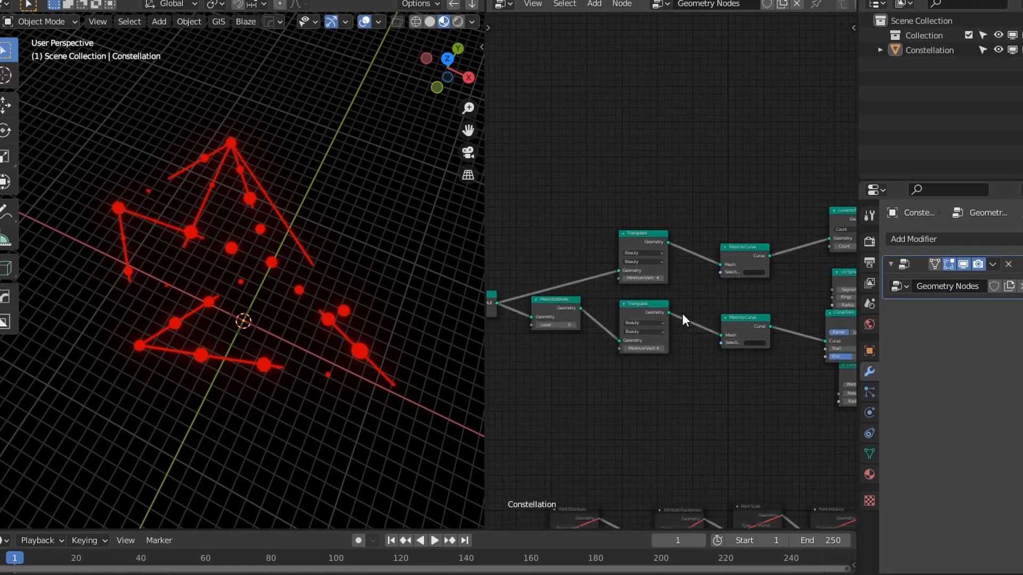
pyautogui.moveTo(564, 324); pyautogui.dragTo(562, 354)
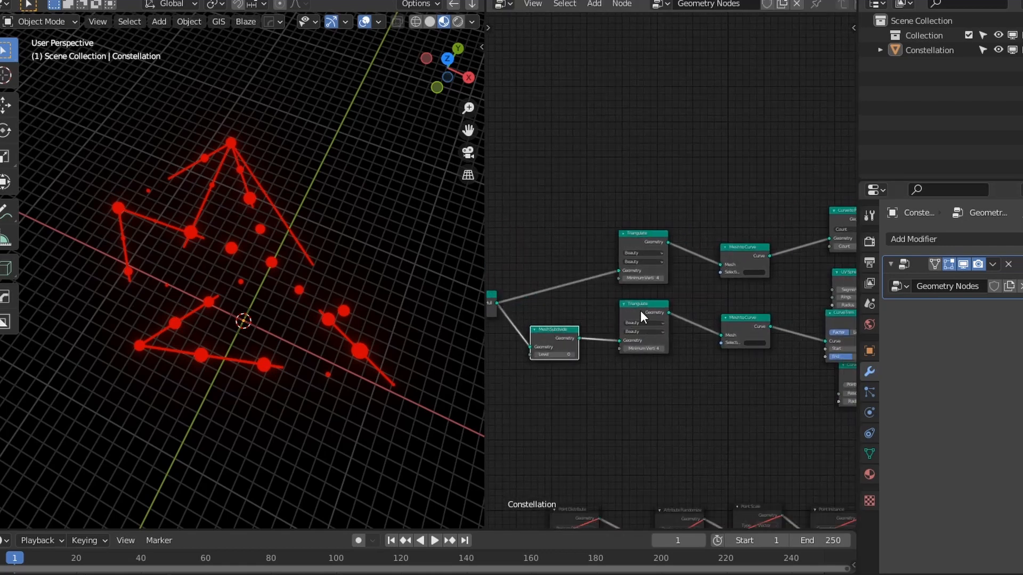
pyautogui.moveTo(638, 311)
pyautogui.mouseDown()
pyautogui.moveTo(649, 307)
pyautogui.moveTo(637, 318)
pyautogui.mouseUp()
# - Try removing the upper Triangulate node and moving the remaining Triangulate up into its place
pyautogui.scroll(3, 739, 351)
pyautogui.moveTo(620, 339); pyautogui.dragTo(756, 312, button='middle')
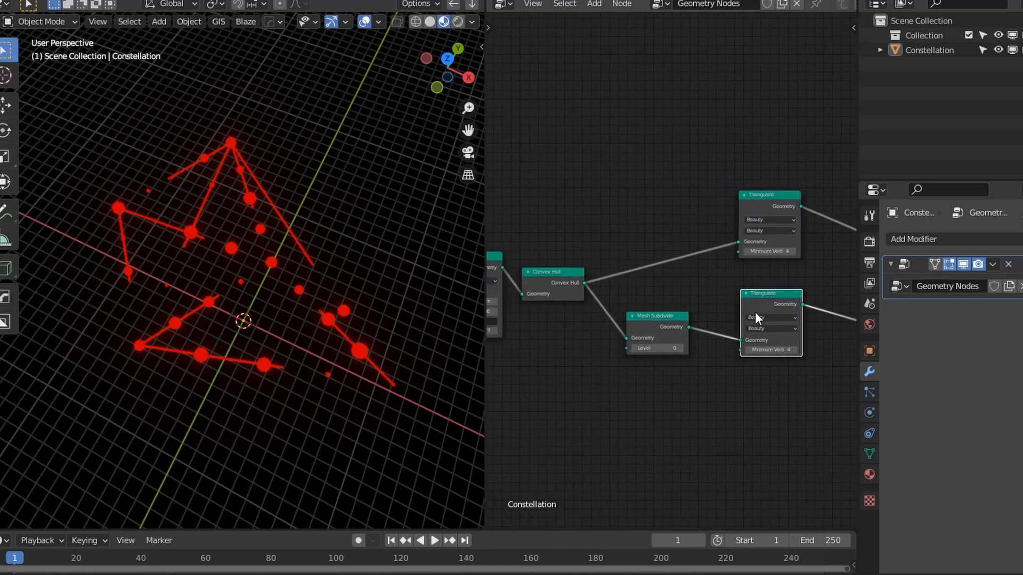
pyautogui.click(761, 205)
pyautogui.press('Delete')
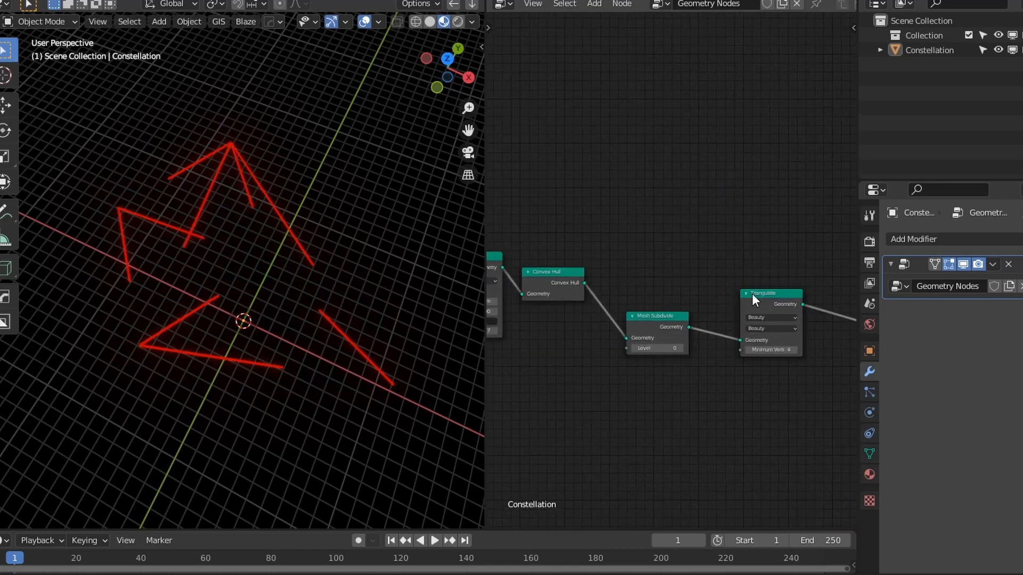
pyautogui.moveTo(752, 293); pyautogui.dragTo(750, 235)
# - Try inserting a Join Geometry node between Mesh Subdivide and Triangulate to combine it with the Convex Hull output
pyautogui.hotkey('shift', 'a')
pyautogui.moveTo(689, 222)
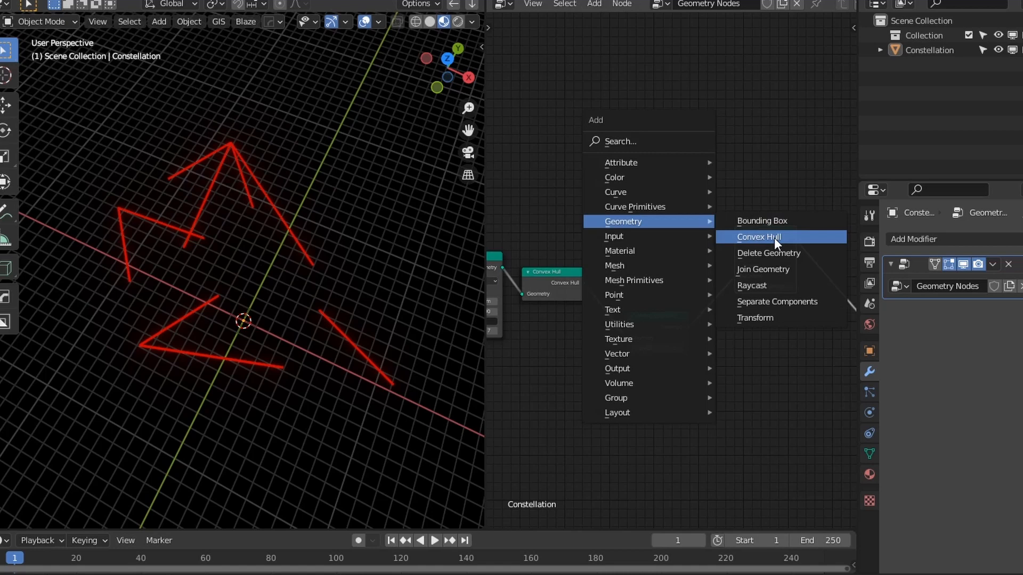
pyautogui.click(775, 268)
pyautogui.click(695, 264)
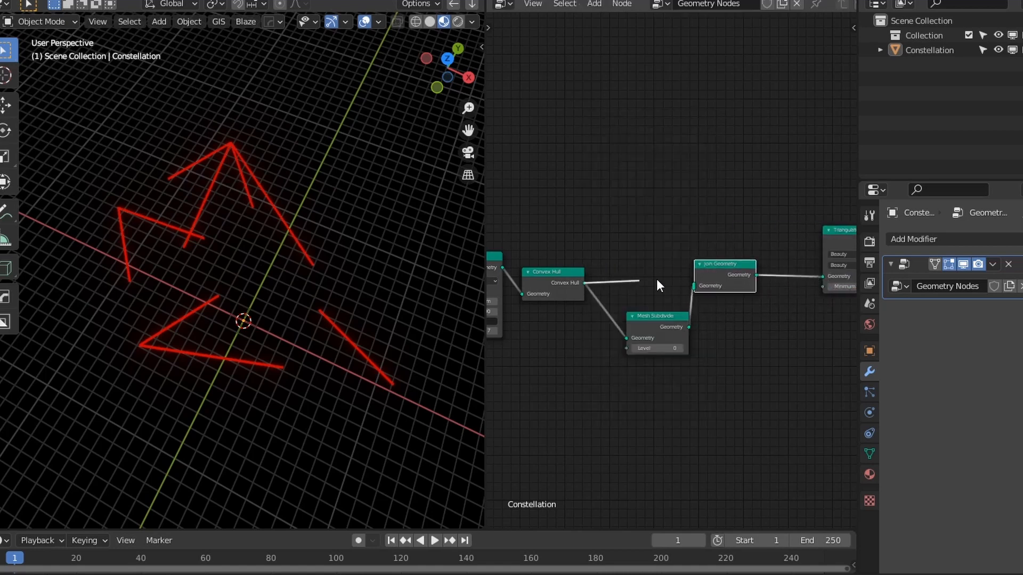
# - Try feeding the upper Mesh to Curve from the shared Triangulate node and raising the Mesh Subdivide Level to 1
pyautogui.moveTo(791, 334); pyautogui.dragTo(622, 336, button='middle')
pyautogui.moveTo(661, 263); pyautogui.dragTo(605, 257)
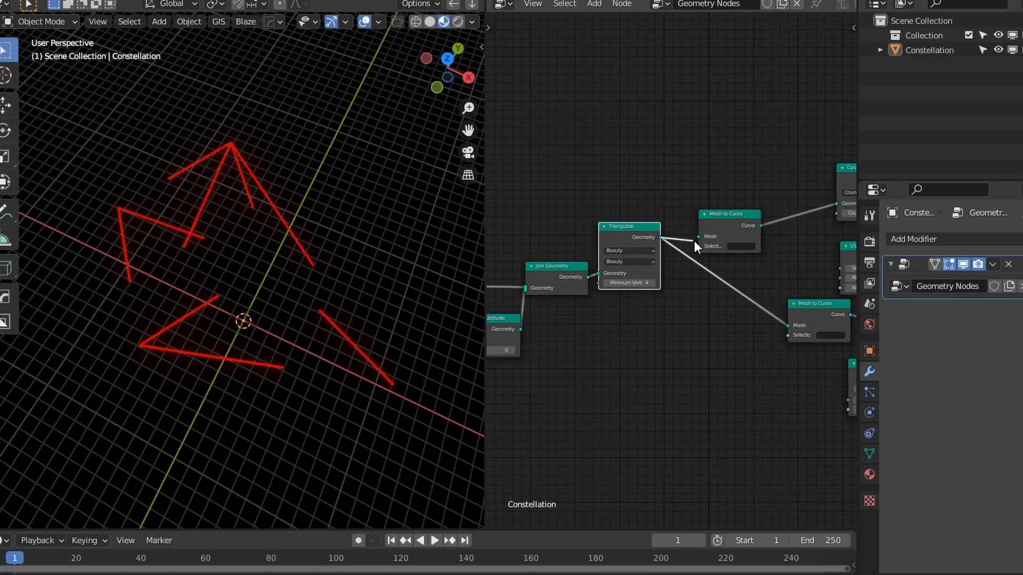
pyautogui.moveTo(529, 334); pyautogui.dragTo(647, 331, button='middle')
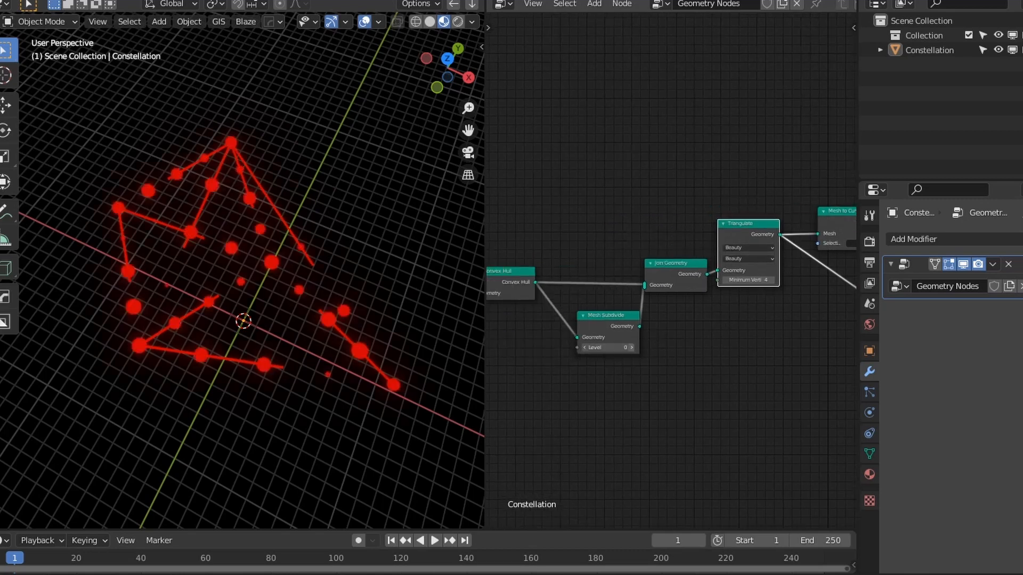
pyautogui.moveTo(600, 348); pyautogui.dragTo(618, 347)
pyautogui.hotkey('ctrl', 'z')
pyautogui.hotkey('ctrl', 'shift', 'z')
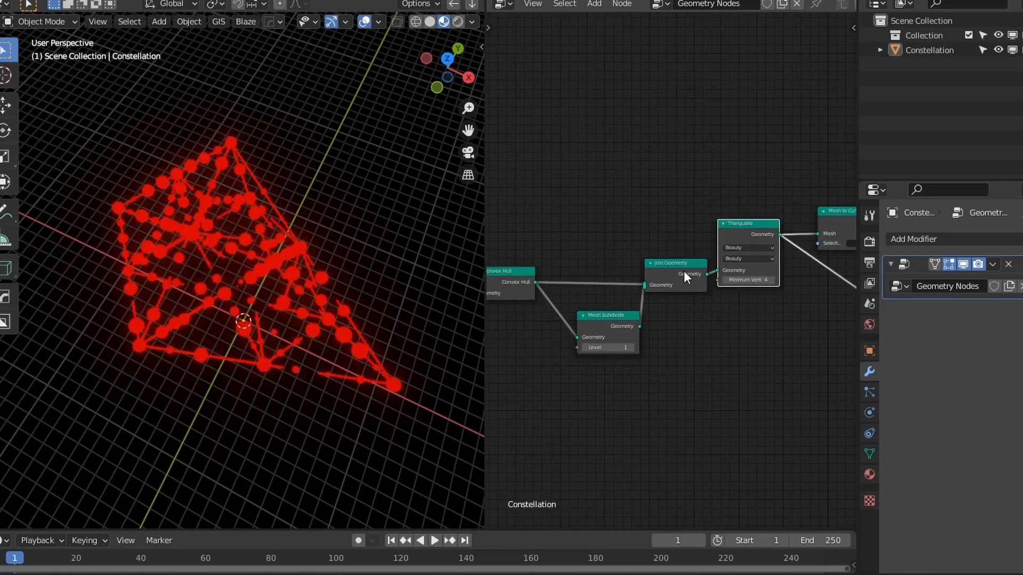
# - Undo the Join Geometry rework back to the two separate Triangulate branches
pyautogui.hotkey('ctrl', 'z')
pyautogui.hotkey('ctrl', 'z')
pyautogui.hotkey('ctrl', 'z')
pyautogui.hotkey('ctrl', 'z')
pyautogui.hotkey('ctrl', 'z')
pyautogui.hotkey('ctrl', 'z')
pyautogui.hotkey('ctrl', 'z')
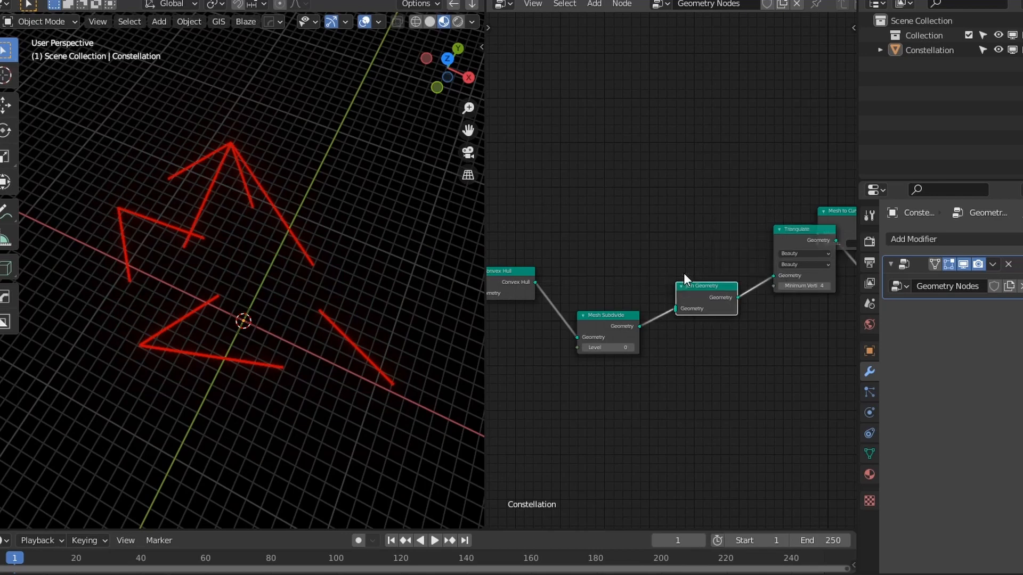
pyautogui.hotkey('ctrl', 'z')
pyautogui.hotkey('ctrl', 'z')
pyautogui.hotkey('ctrl', 'z')
pyautogui.hotkey('ctrl', 'z')
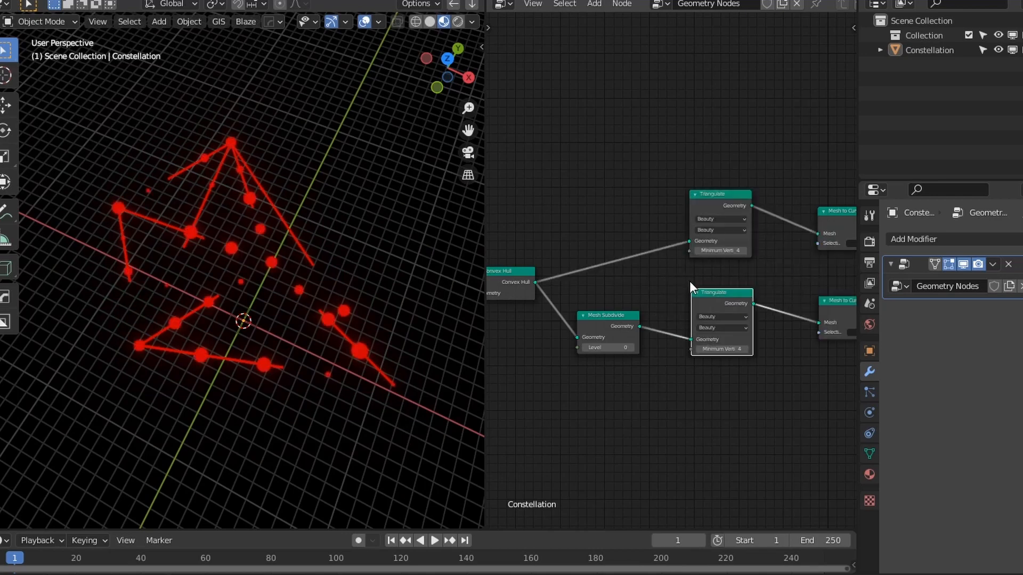
# - Select the sphere branch nodes from Curve to Points through Point Instance, including UV Sphere, and move them slightly up
pyautogui.scroll(-1, 778, 301)
pyautogui.moveTo(769, 312); pyautogui.dragTo(603, 344, button='middle')
pyautogui.scroll(3, 601, 341)
pyautogui.moveTo(660, 318); pyautogui.dragTo(791, 364, button='middle')
pyautogui.scroll(-7, 765, 346)
pyautogui.scroll(1, 765, 346)
pyautogui.scroll(-1, 791, 364)
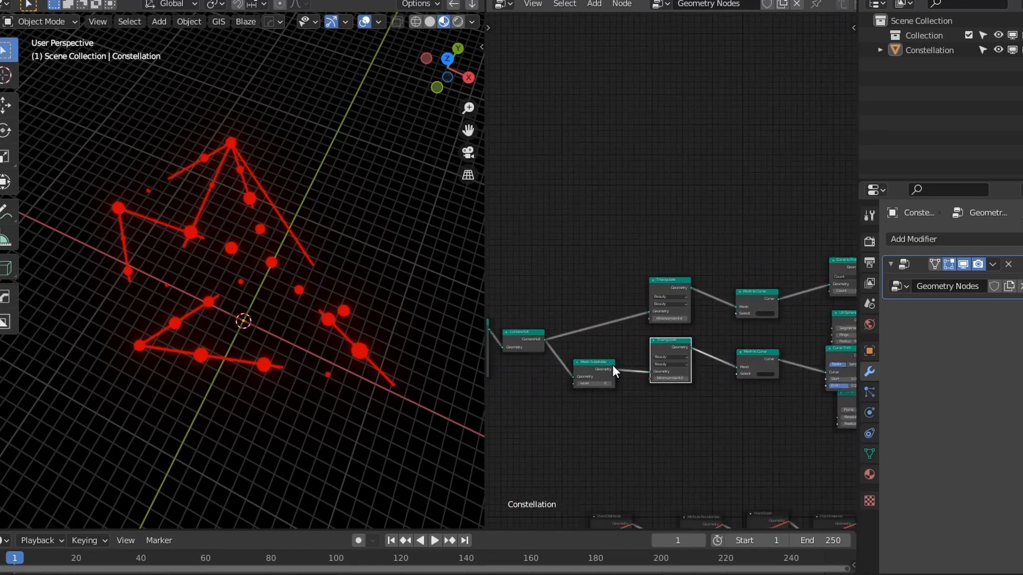
pyautogui.scroll(1, 766, 407)
pyautogui.moveTo(766, 407); pyautogui.dragTo(568, 429, button='middle')
pyautogui.scroll(-6, 691, 384)
pyautogui.moveTo(691, 384); pyautogui.dragTo(745, 371, button='middle')
pyautogui.scroll(4, 681, 395)
pyautogui.moveTo(790, 299); pyautogui.dragTo(561, 209)
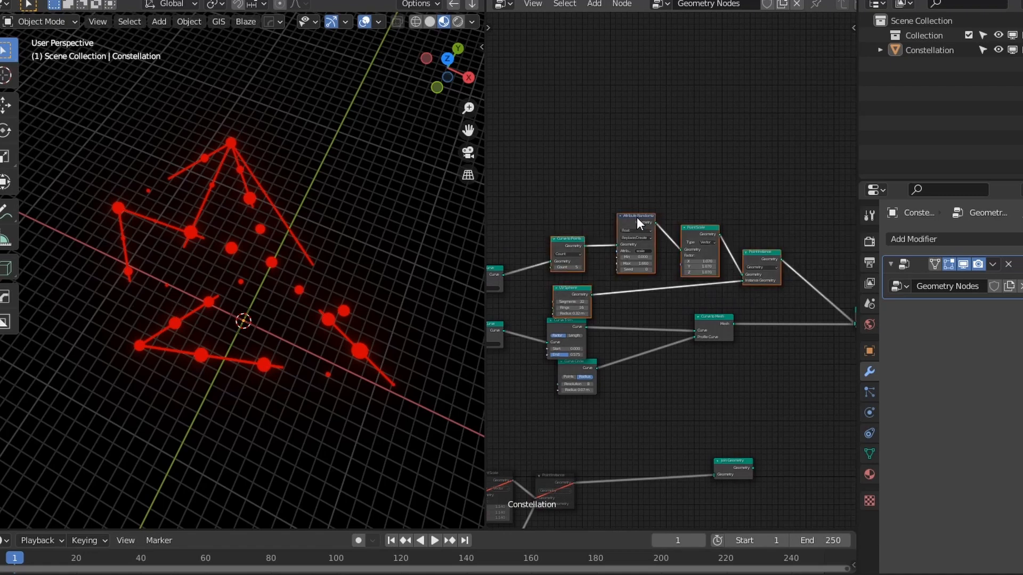
pyautogui.moveTo(637, 218); pyautogui.dragTo(635, 198)
# - Nudge the Curve to Mesh node slightly down on the line branch
pyautogui.moveTo(660, 272); pyautogui.dragTo(752, 260, button='middle')
pyautogui.scroll(-6, 751, 260)
pyautogui.moveTo(660, 295); pyautogui.dragTo(709, 286, button='middle')
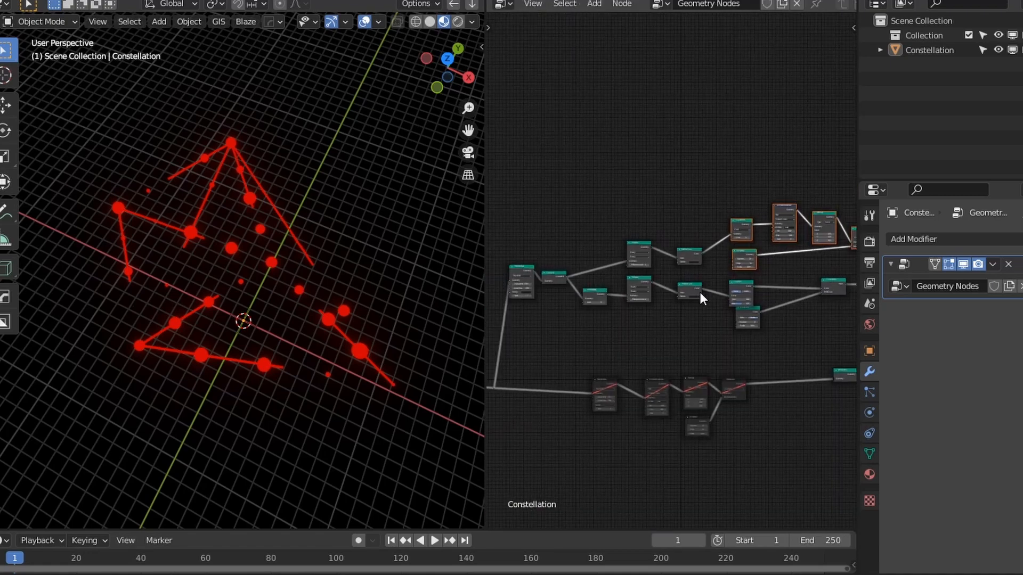
pyautogui.scroll(3, 750, 327)
pyautogui.moveTo(750, 327); pyautogui.dragTo(569, 291, button='middle')
pyautogui.scroll(5, 693, 299)
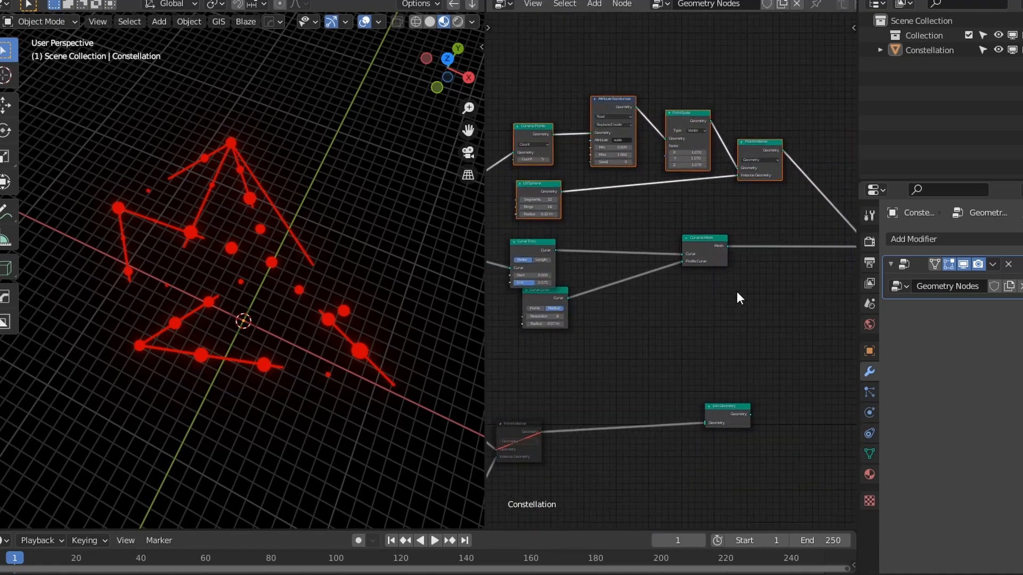
pyautogui.moveTo(713, 254)
pyautogui.mouseDown()
pyautogui.moveTo(719, 284)
pyautogui.moveTo(715, 266)
pyautogui.mouseUp()
# - Move the upper Triangulate and Mesh to Curve nodes up in line with the sphere branch
pyautogui.moveTo(651, 328); pyautogui.dragTo(727, 398, button='middle')
pyautogui.scroll(-3, 703, 373)
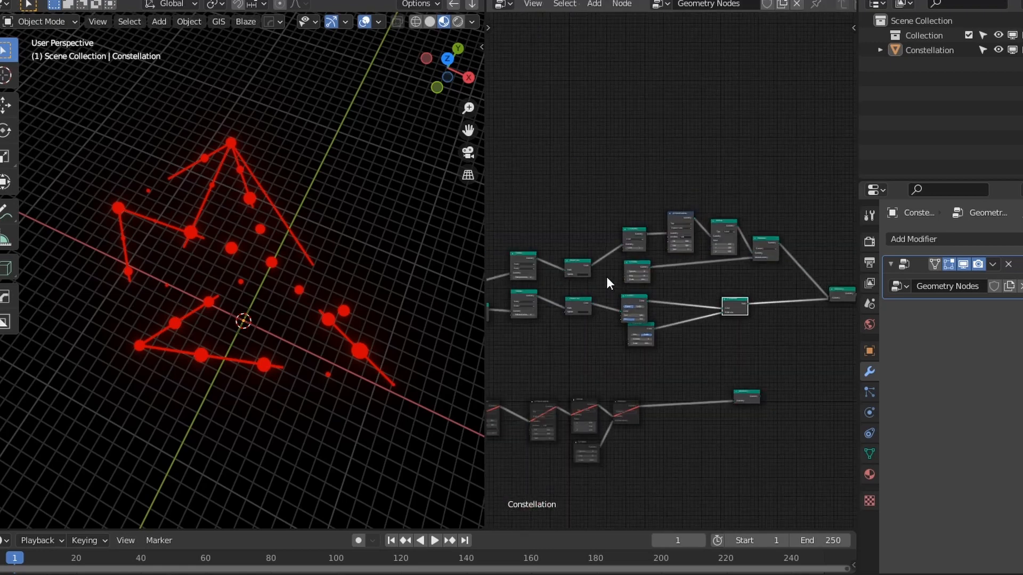
pyautogui.moveTo(526, 259); pyautogui.dragTo(517, 233)
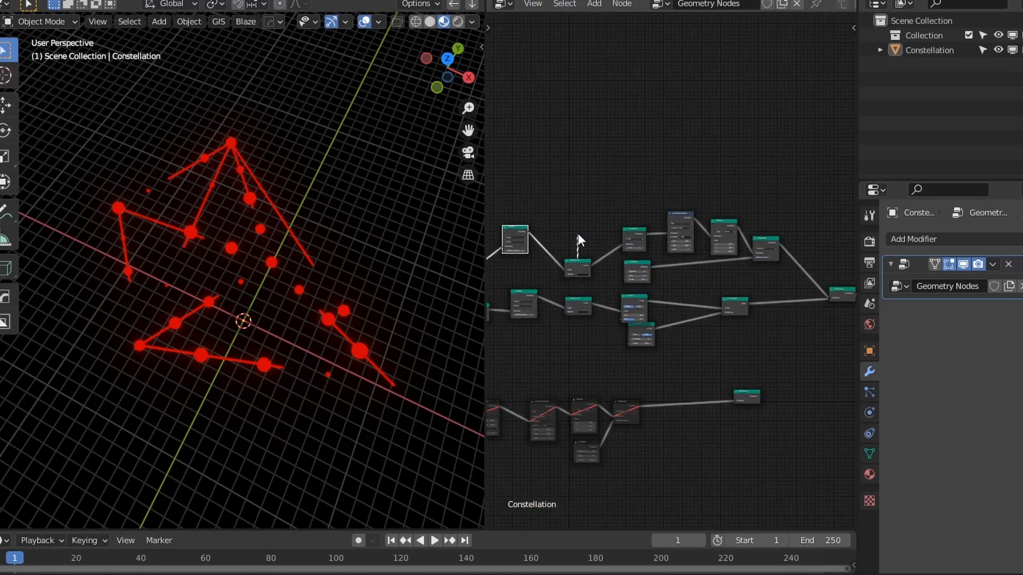
pyautogui.moveTo(578, 263); pyautogui.dragTo(576, 241)
# - Set the Curve Trim End factor to 0.525 to shorten the connecting lines
pyautogui.moveTo(737, 343); pyautogui.dragTo(615, 335, button='middle')
pyautogui.scroll(7, 747, 337)
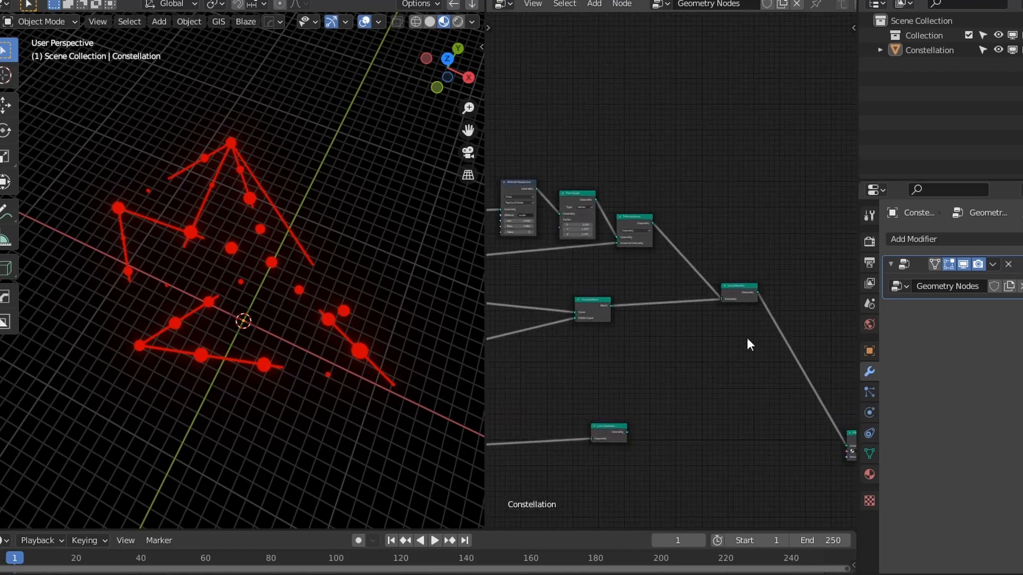
pyautogui.moveTo(527, 418); pyautogui.dragTo(751, 416, button='middle')
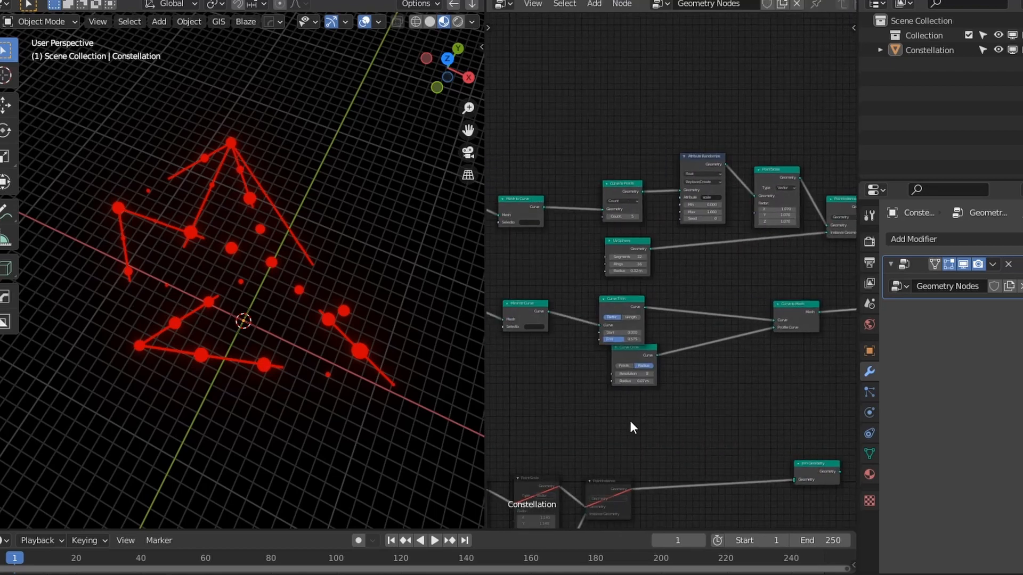
pyautogui.moveTo(559, 408); pyautogui.dragTo(670, 402, button='middle')
pyautogui.scroll(1, 670, 402)
pyautogui.scroll(5, 682, 404)
pyautogui.moveTo(738, 405); pyautogui.dragTo(604, 407, button='middle')
pyautogui.scroll(4, 603, 407)
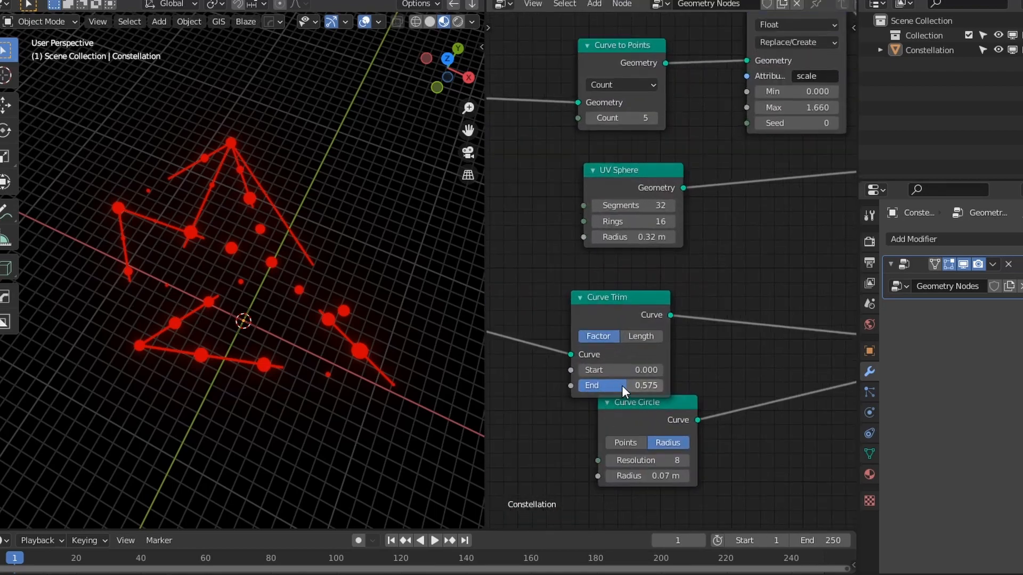
pyautogui.moveTo(639, 385)
pyautogui.mouseDown()
pyautogui.moveTo(616, 385)
pyautogui.moveTo(661, 385)
pyautogui.moveTo(626, 385)
pyautogui.mouseUp()
# - Move the Curve Circle node clear below Curve Trim and nudge Curve Trim slightly down
pyautogui.scroll(-4, 693, 394)
pyautogui.moveTo(654, 347); pyautogui.dragTo(641, 379)
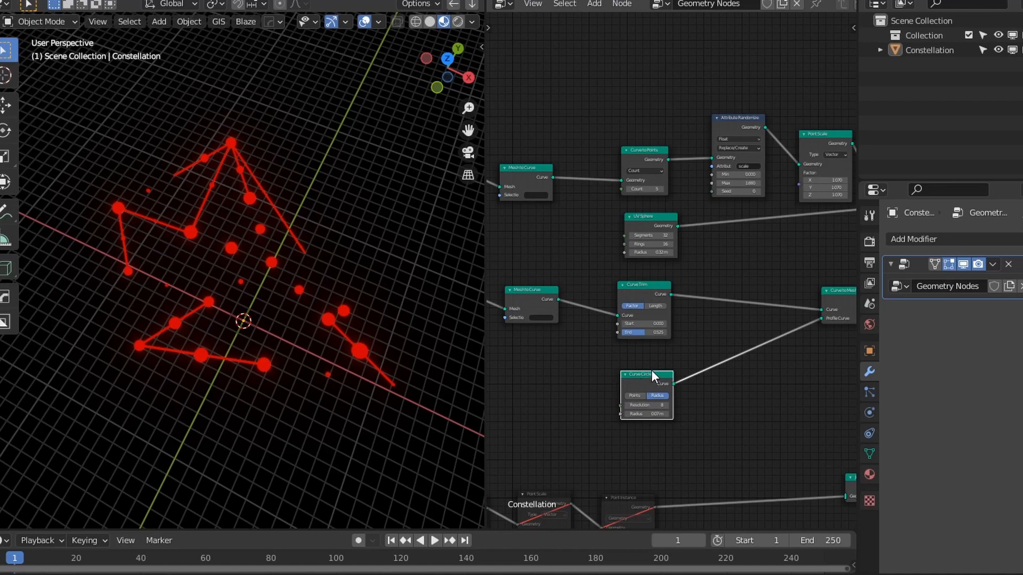
pyautogui.scroll(-2, 654, 378)
pyautogui.scroll(3, 654, 375)
pyautogui.moveTo(645, 290)
pyautogui.mouseDown()
pyautogui.moveTo(619, 285)
pyautogui.moveTo(635, 310)
pyautogui.moveTo(645, 293)
pyautogui.mouseUp()
# - Examine the constellation's lines and spheres up close and from above to judge line ends and thickness
pyautogui.moveTo(745, 359); pyautogui.dragTo(567, 371, button='middle')
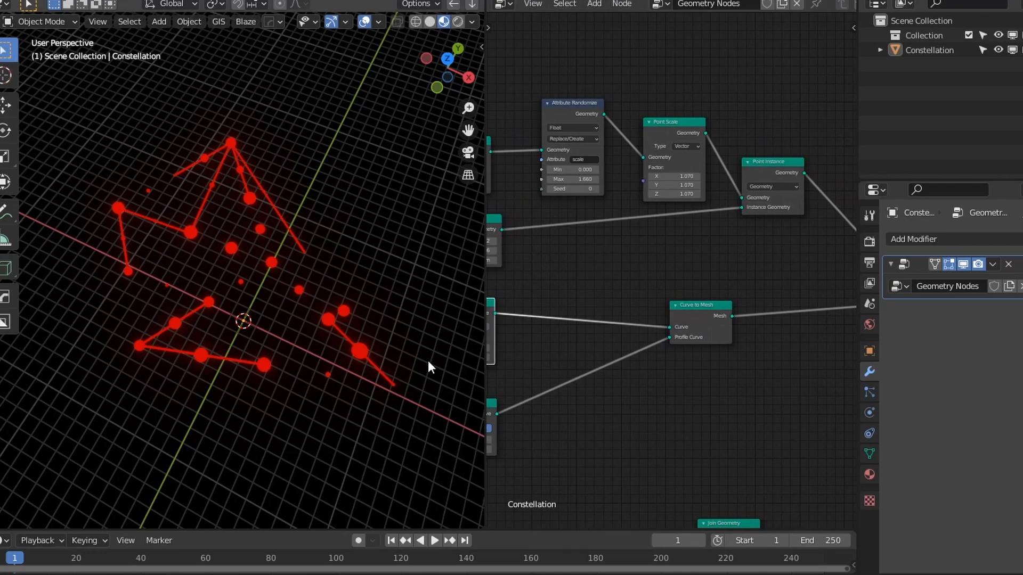
pyautogui.scroll(6, 174, 279)
pyautogui.keyDown('shift'); pyautogui.moveTo(174, 280); pyautogui.dragTo(277, 417, button='middle'); pyautogui.keyUp('shift')
pyautogui.scroll(1, 246, 363)
pyautogui.moveTo(245, 362); pyautogui.dragTo(363, 379, button='middle')
pyautogui.scroll(-1, 174, 324)
pyautogui.keyDown('shift'); pyautogui.moveTo(24, 246); pyautogui.dragTo(117, 277, button='middle'); pyautogui.keyUp('shift')
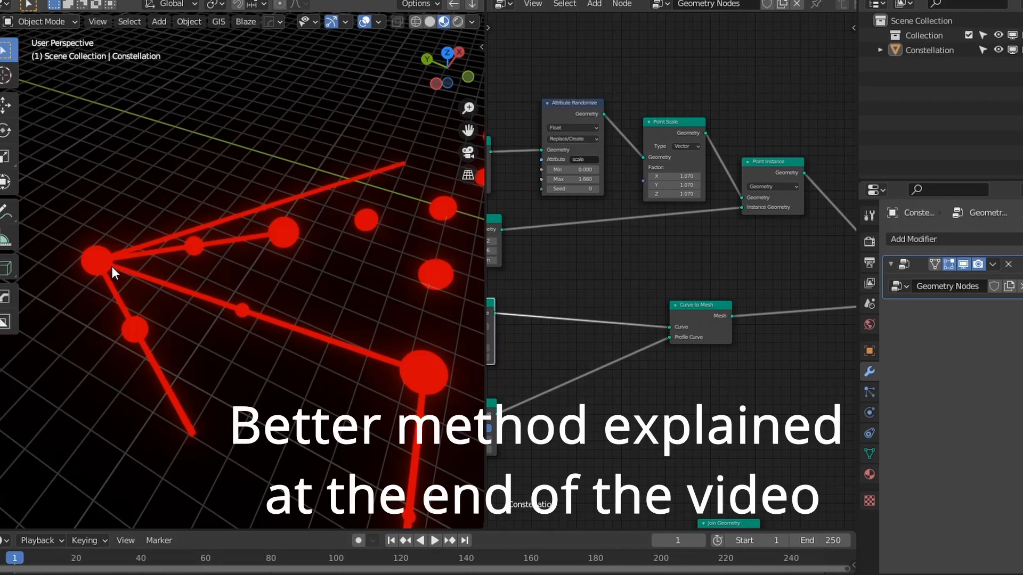
pyautogui.moveTo(230, 298); pyautogui.dragTo(205, 334, button='middle')
pyautogui.rightClick(205, 333)
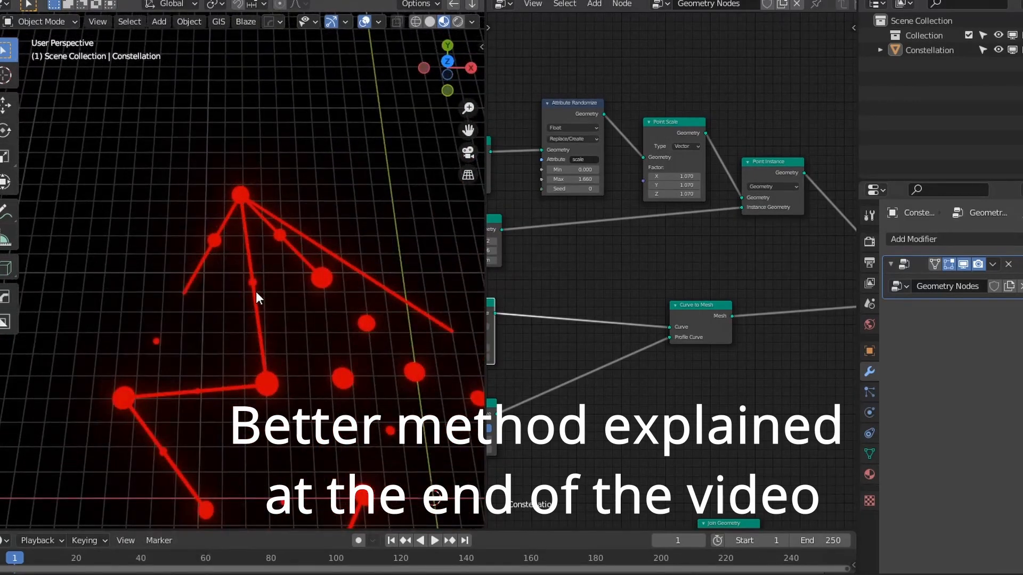
pyautogui.scroll(-4, 266, 380)
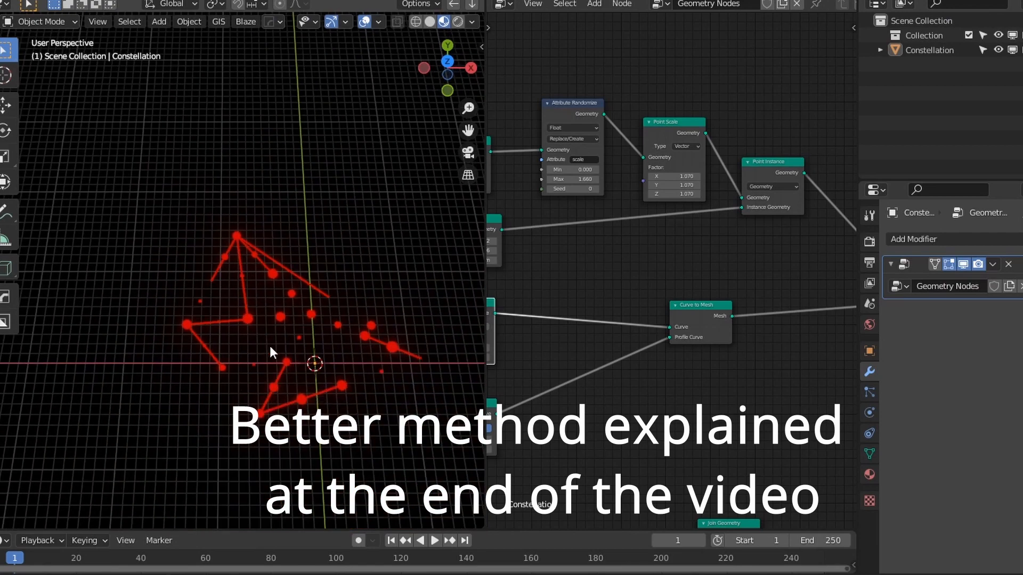
# - Insert an Attribute Math node between Curve Trim and Curve to Mesh and set its operation to Multiply
pyautogui.moveTo(581, 325); pyautogui.dragTo(680, 322, button='middle')
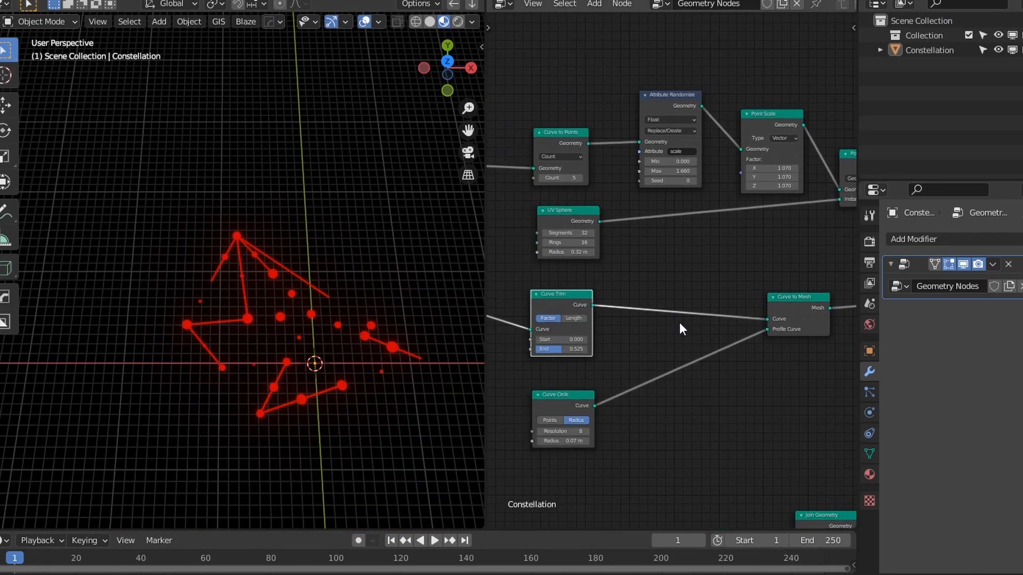
pyautogui.hotkey('shift', 'a')
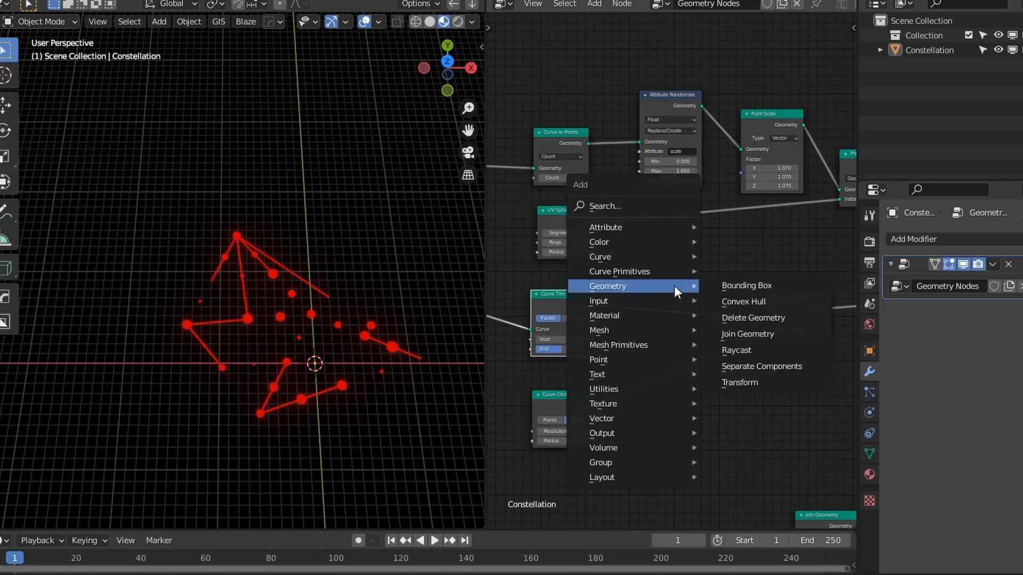
pyautogui.moveTo(634, 227)
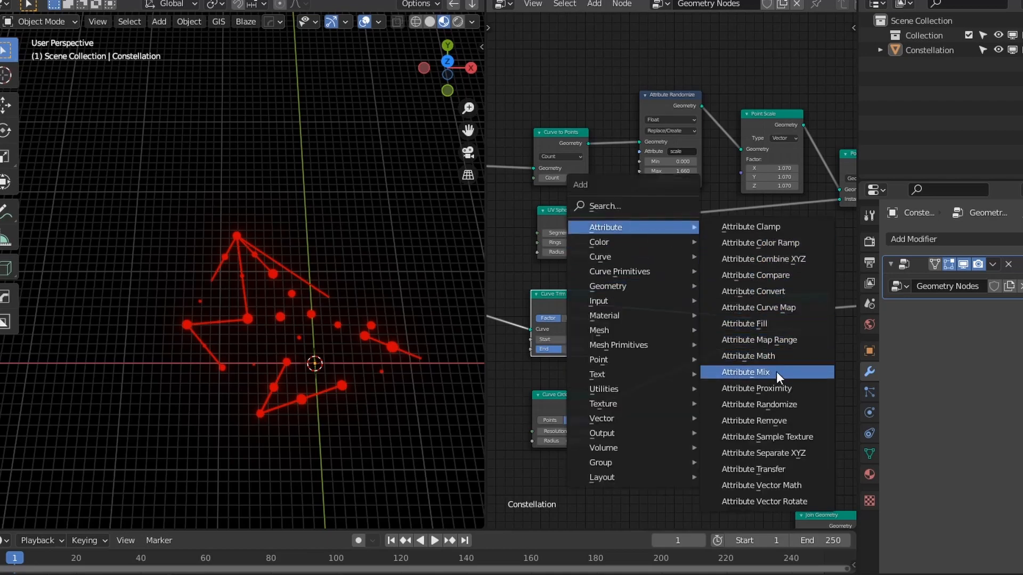
pyautogui.click(775, 357)
pyautogui.click(620, 273)
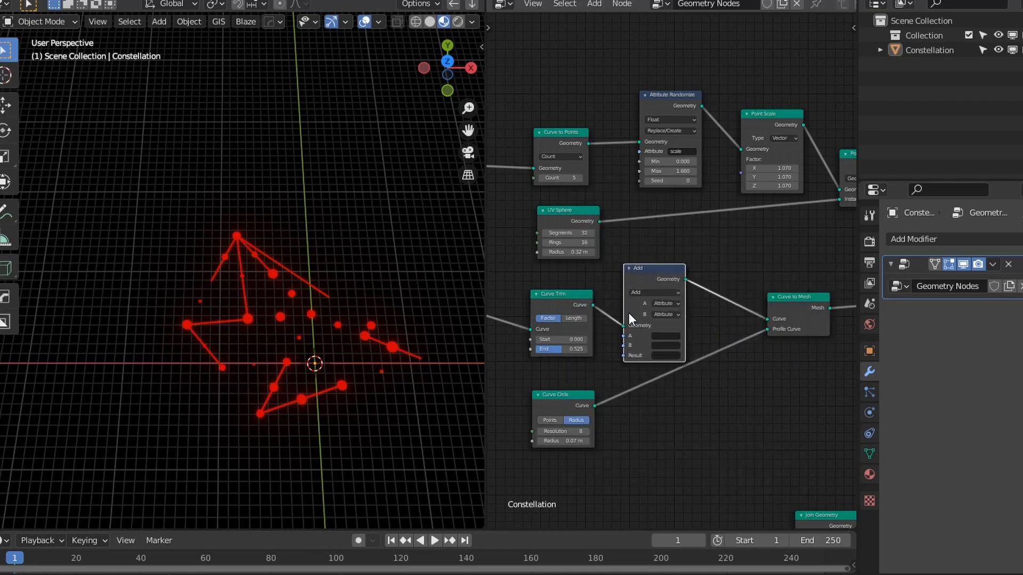
pyautogui.scroll(3, 658, 317)
pyautogui.click(658, 317)
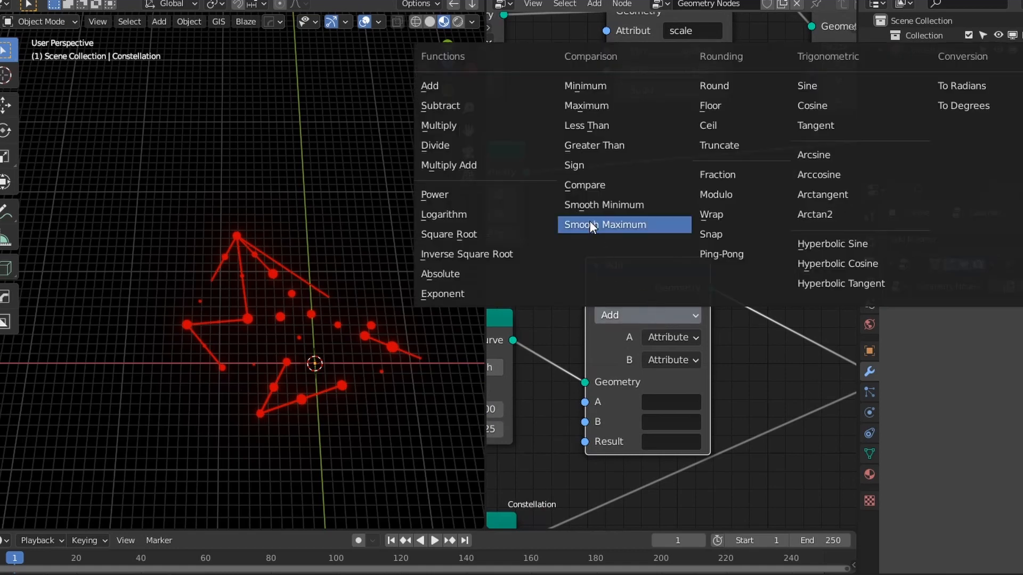
pyautogui.click(454, 129)
# - Set the Multiply node's A input to Float and enter radius as both its B attribute and its result
pyautogui.click(653, 400)
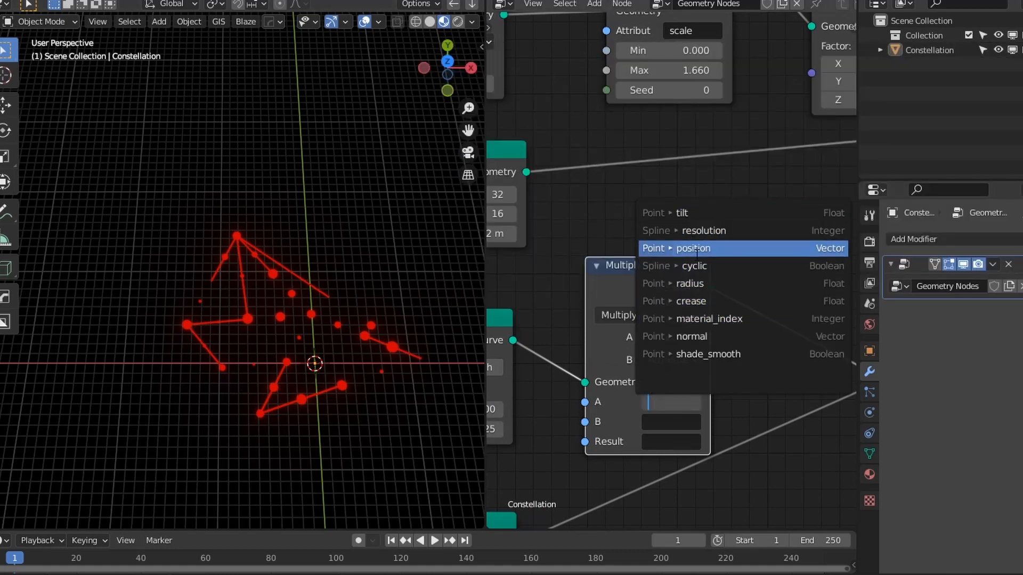
pyautogui.click(670, 338)
pyautogui.click(666, 377)
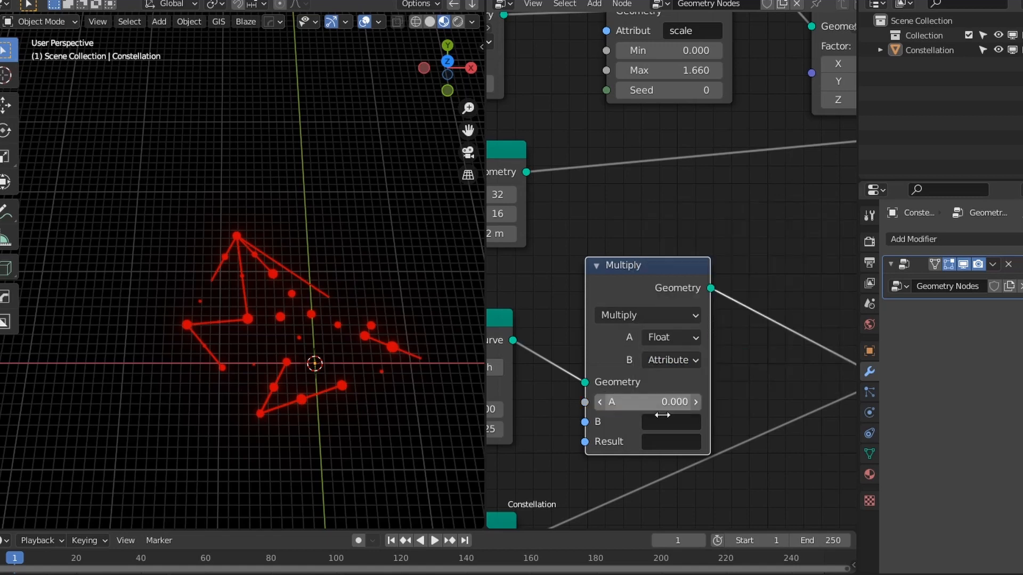
pyautogui.click(666, 424)
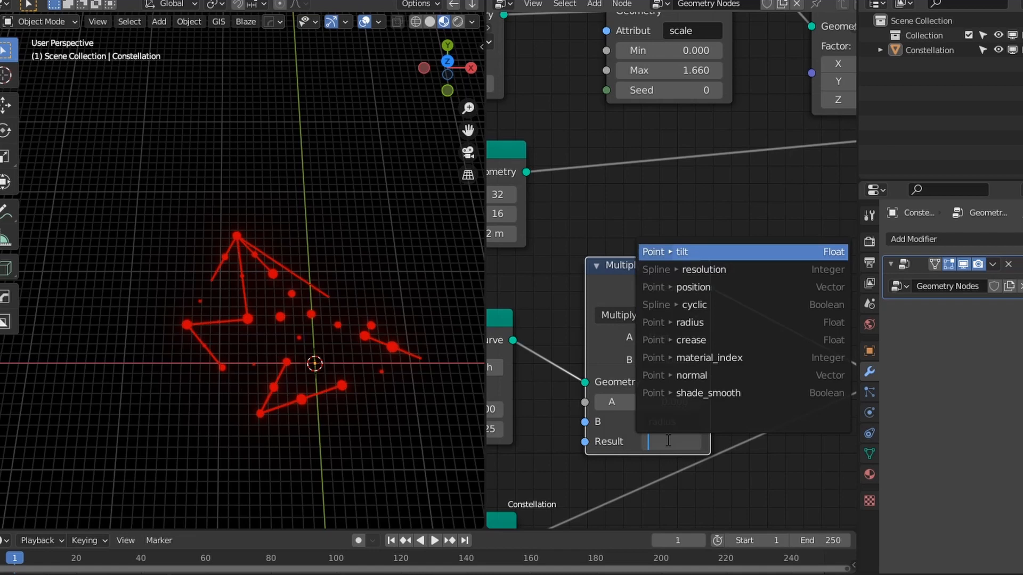
pyautogui.click(687, 323)
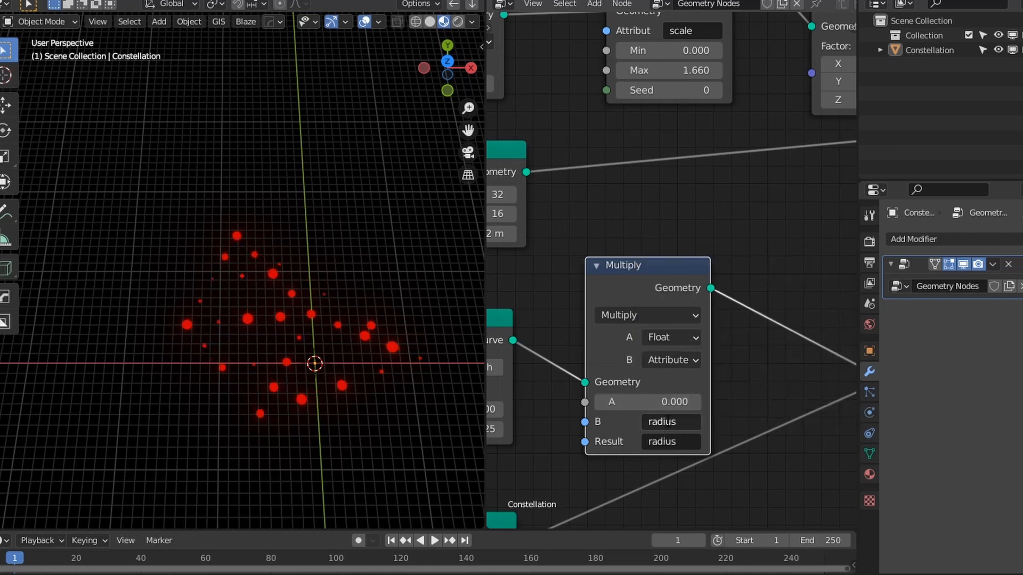
# - Set the Multiply node's B attribute to position and its A value to 0.640
pyautogui.click(667, 422)
pyautogui.click(665, 265)
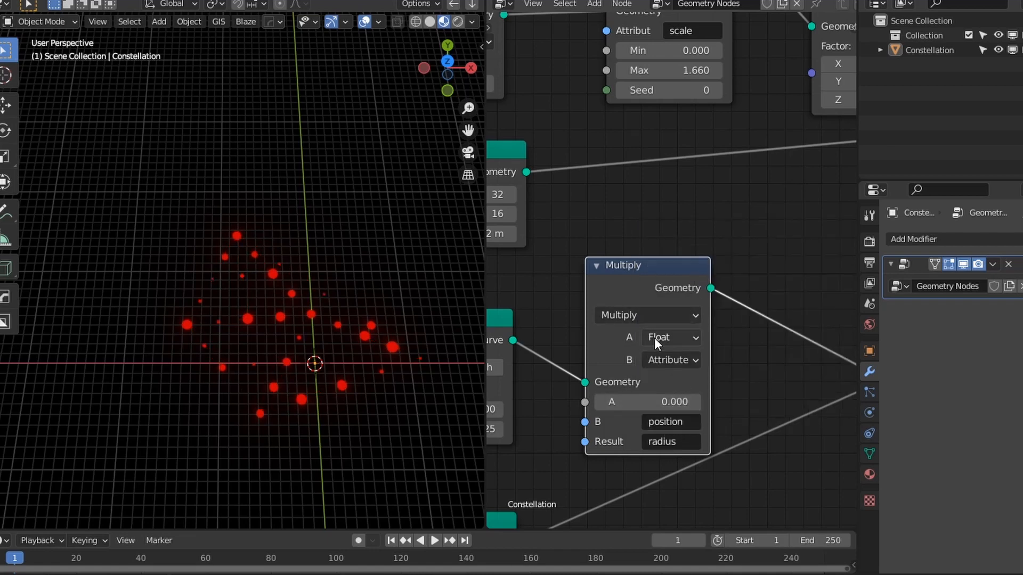
pyautogui.moveTo(647, 401); pyautogui.dragTo(628, 401)
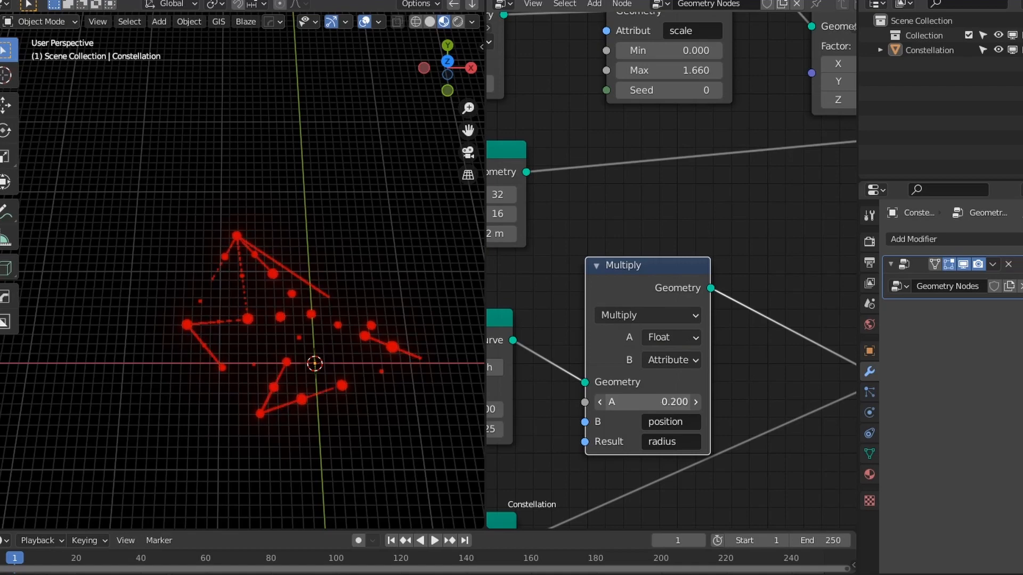
pyautogui.scroll(6, 269, 395)
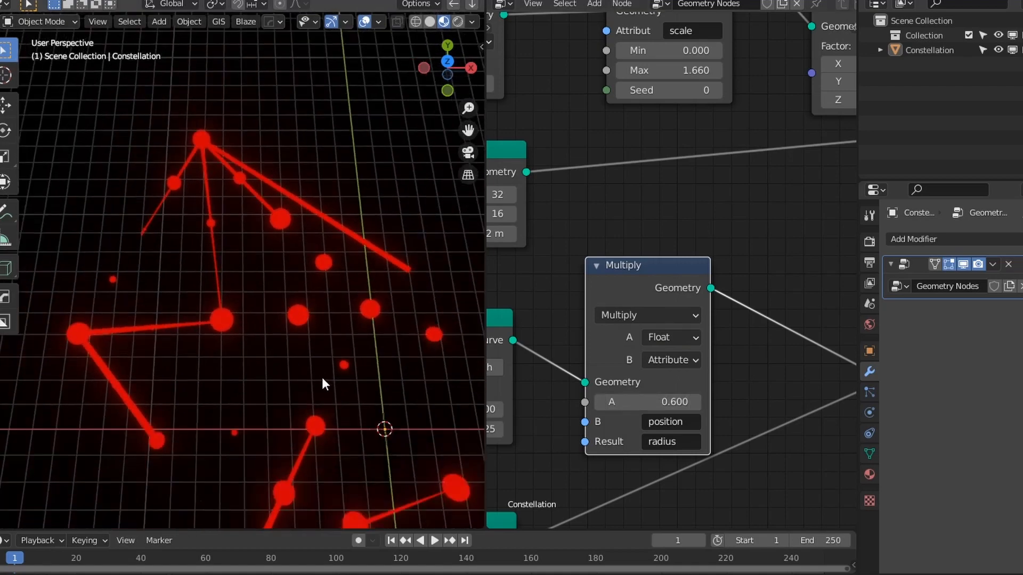
pyautogui.moveTo(648, 402); pyautogui.dragTo(626, 402)
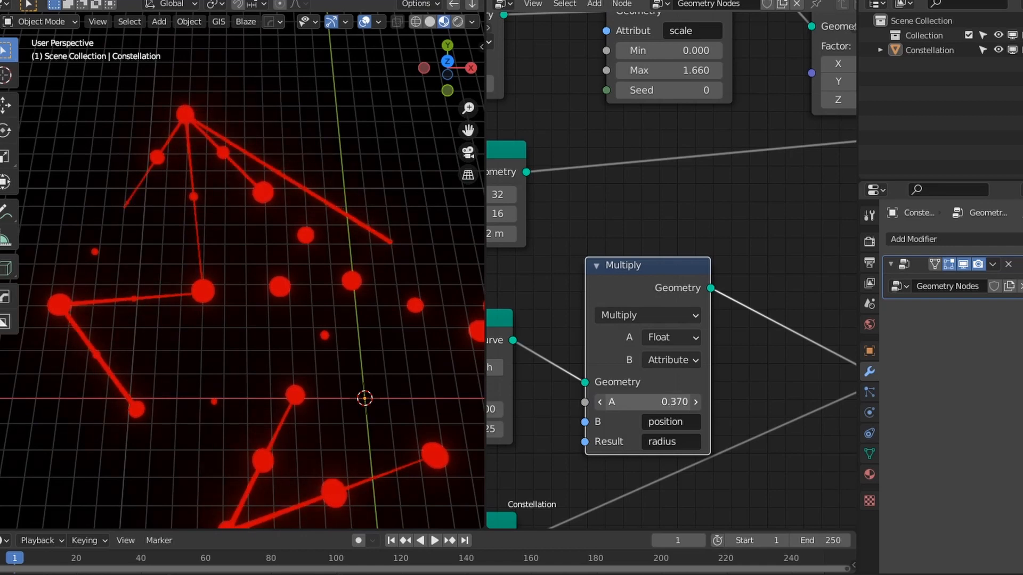
pyautogui.scroll(-6, 163, 382)
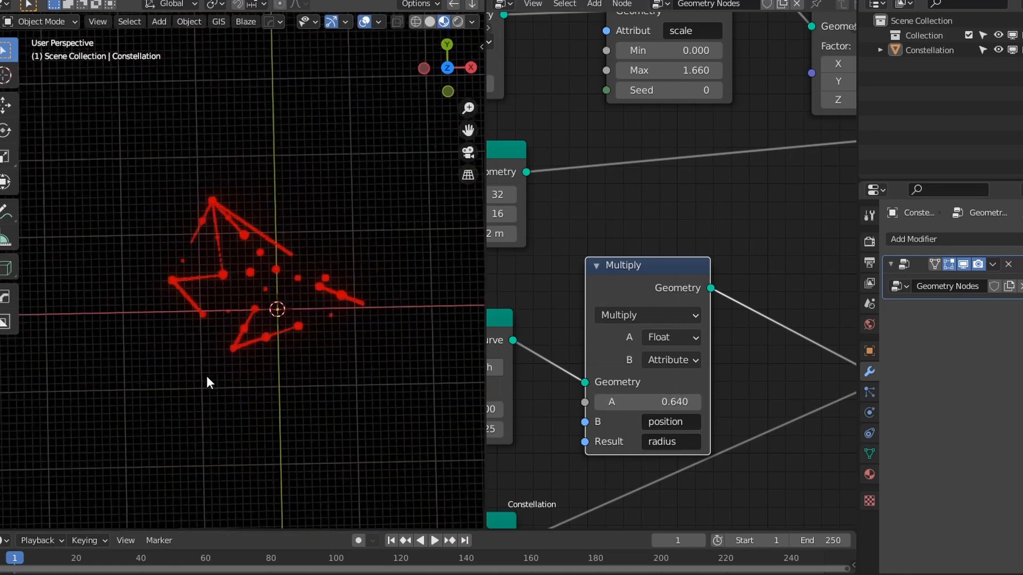
# - Lengthen the connecting lines by raising the Curve Trim End factor to 0.683
pyautogui.scroll(4, 206, 375)
pyautogui.scroll(-3, 629, 333)
pyautogui.keyDown('shift'); pyautogui.moveTo(349, 352); pyautogui.dragTo(248, 346, button='middle'); pyautogui.keyUp('shift')
pyautogui.scroll(2, 671, 362)
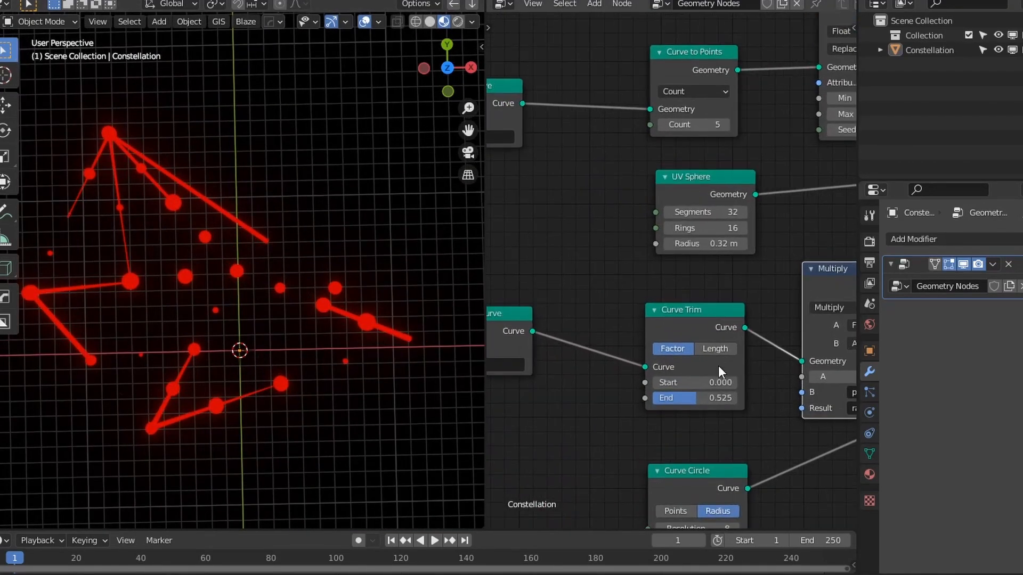
pyautogui.moveTo(697, 398); pyautogui.dragTo(715, 398)
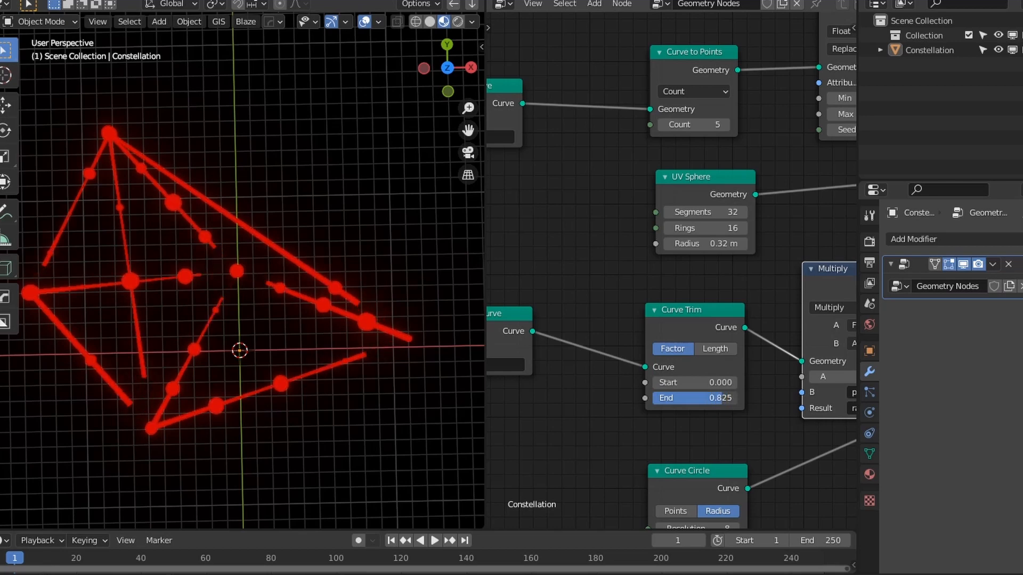
pyautogui.moveTo(719, 398)
pyautogui.mouseDown()
pyautogui.moveTo(667, 398)
pyautogui.moveTo(733, 398)
pyautogui.mouseUp()
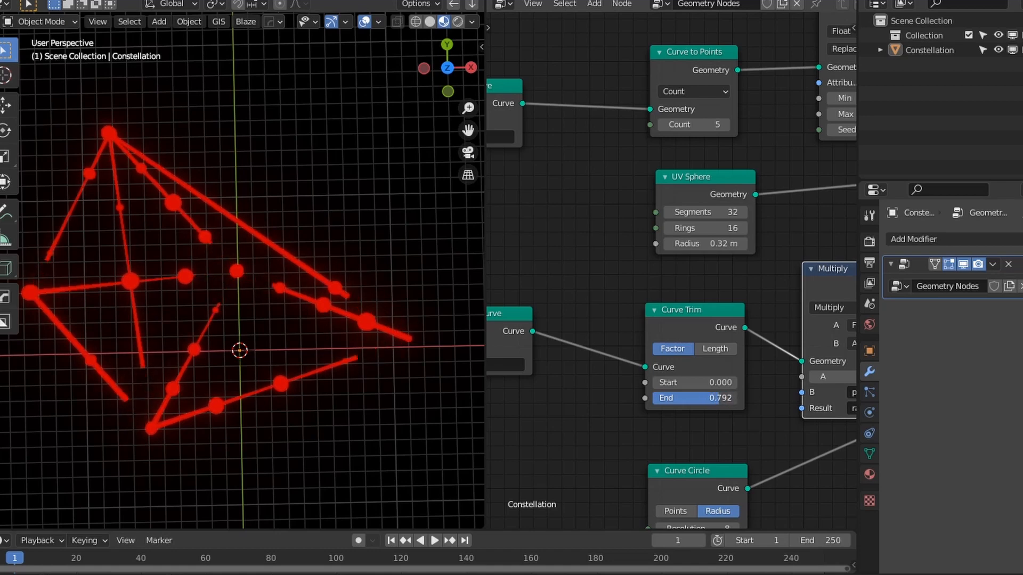
# - On the Point Distribute node feeding Convex Hull, set the seed to 8 and the distance to 11.7 m
pyautogui.scroll(-8, 603, 423)
pyautogui.moveTo(559, 413); pyautogui.dragTo(730, 421, button='middle')
pyautogui.moveTo(637, 414); pyautogui.dragTo(760, 421, button='middle')
pyautogui.scroll(4, 760, 421)
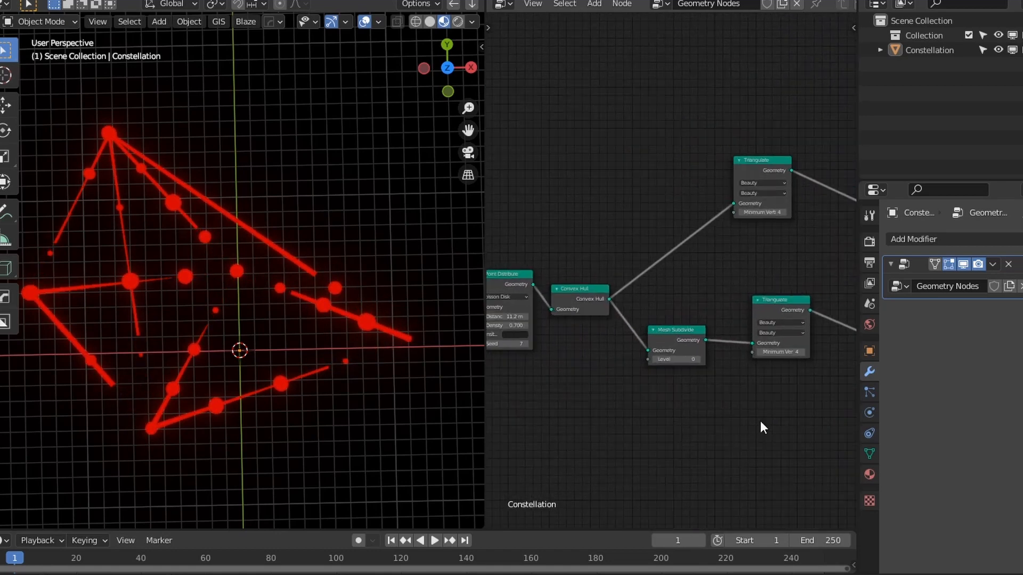
pyautogui.moveTo(592, 395); pyautogui.dragTo(714, 388, button='middle')
pyautogui.click(612, 354)
pyautogui.click(611, 354)
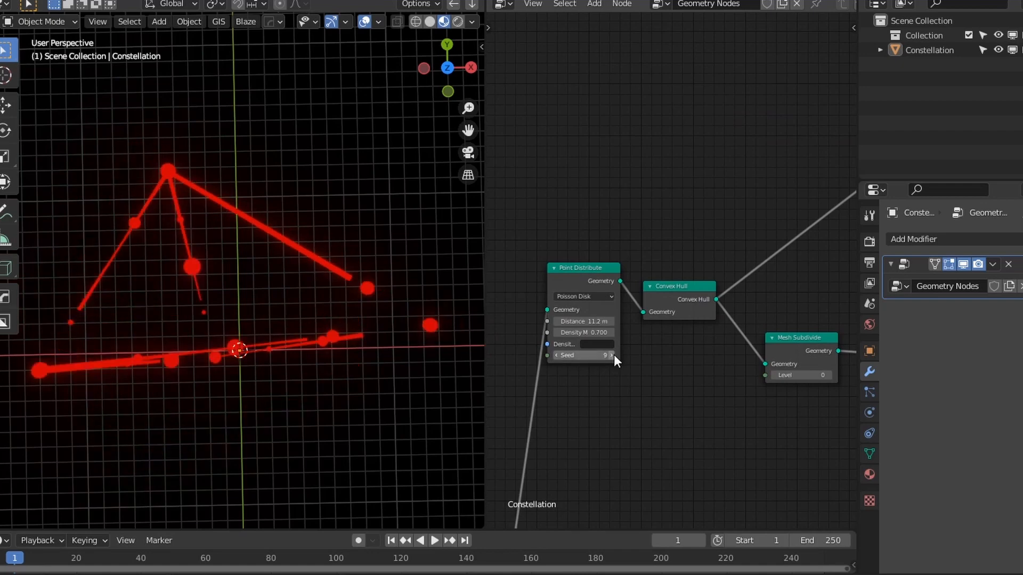
pyautogui.click(557, 356)
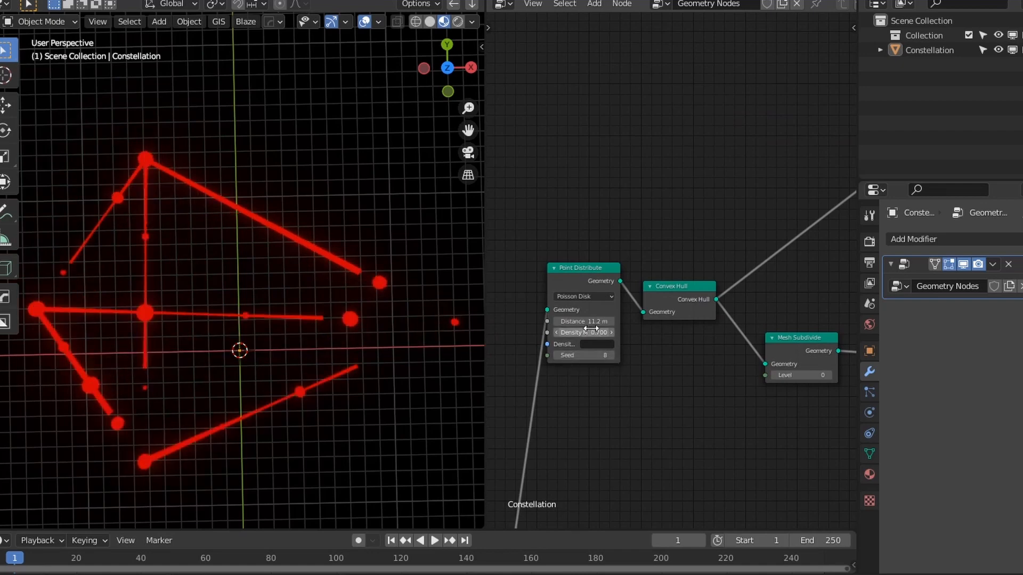
pyautogui.moveTo(585, 322)
pyautogui.mouseDown()
pyautogui.moveTo(595, 322)
pyautogui.moveTo(556, 322)
pyautogui.moveTo(590, 322)
pyautogui.mouseUp()
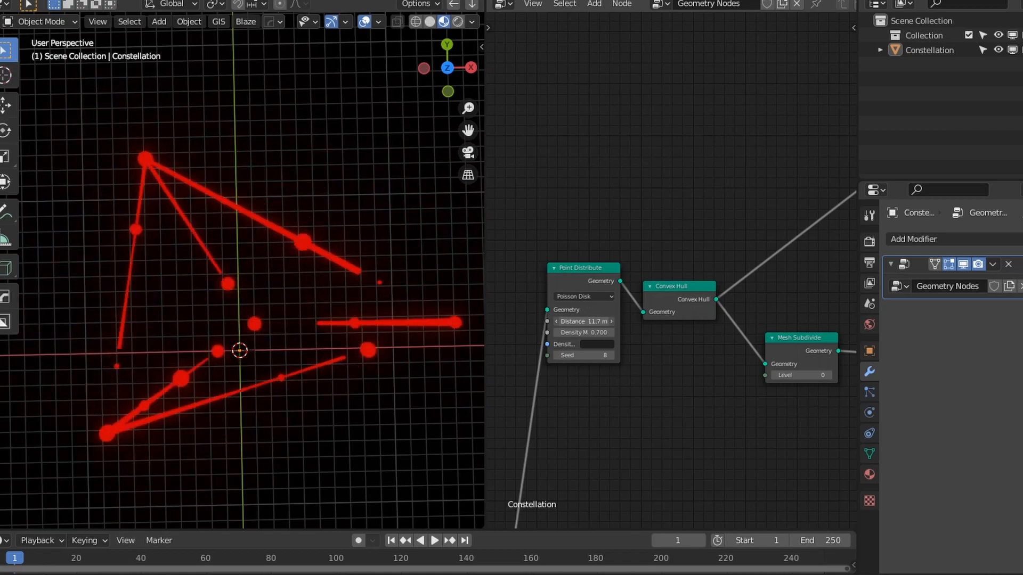
pyautogui.scroll(-2, 503, 338)
pyautogui.moveTo(299, 360); pyautogui.dragTo(340, 346, button='middle')
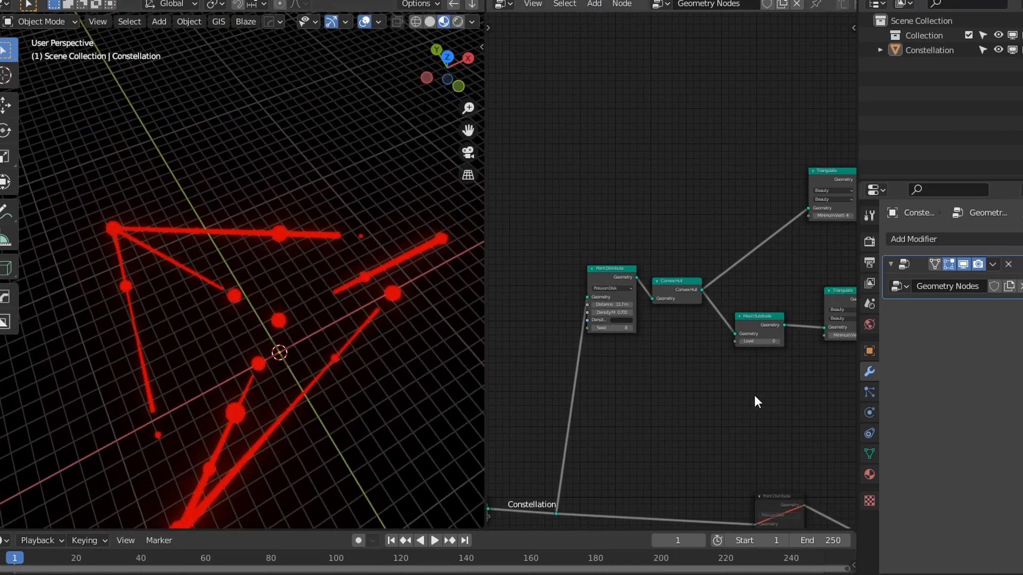
# - Unmute the nodes of the lower Point Distribute branch that scatters the background stars
pyautogui.moveTo(754, 392); pyautogui.dragTo(727, 269, button='middle')
pyautogui.press('Home')
pyautogui.moveTo(703, 343); pyautogui.dragTo(540, 252)
pyautogui.scroll(5, 670, 315)
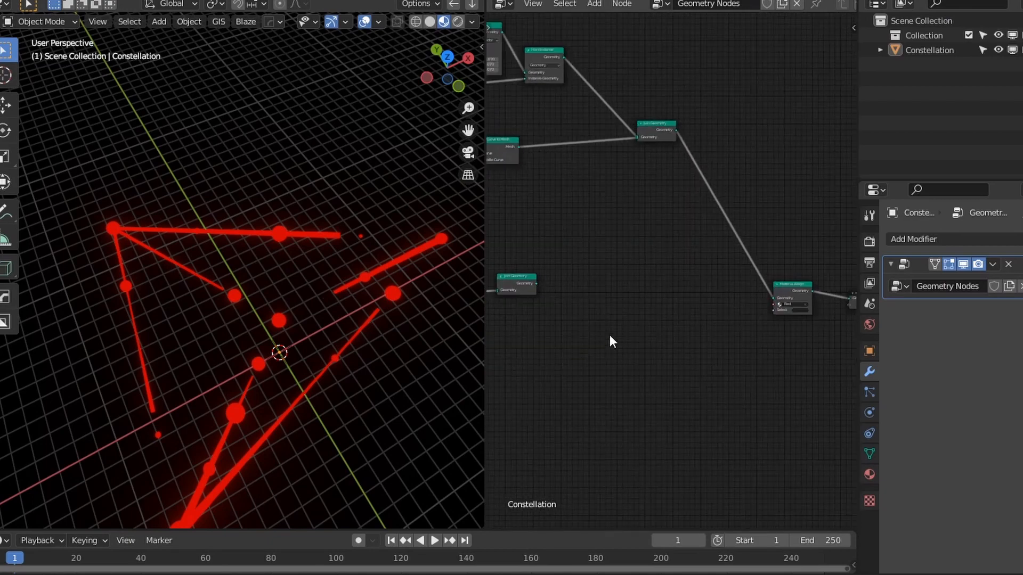
pyautogui.scroll(2, 556, 296)
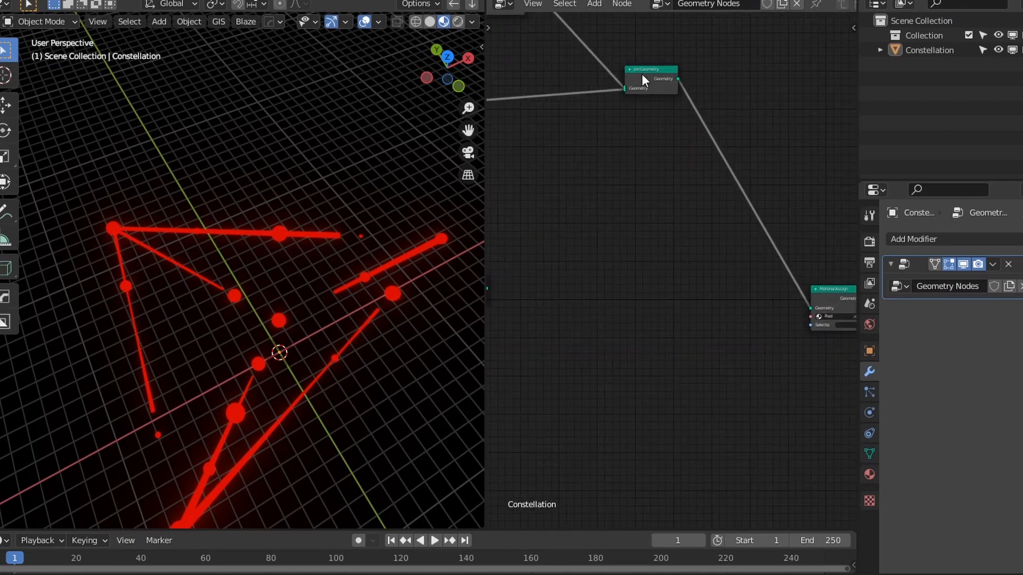
# - Connect the background star branch to the main Join Geometry node and dissolve the redundant Join Geometry node
pyautogui.moveTo(642, 79); pyautogui.dragTo(683, 302)
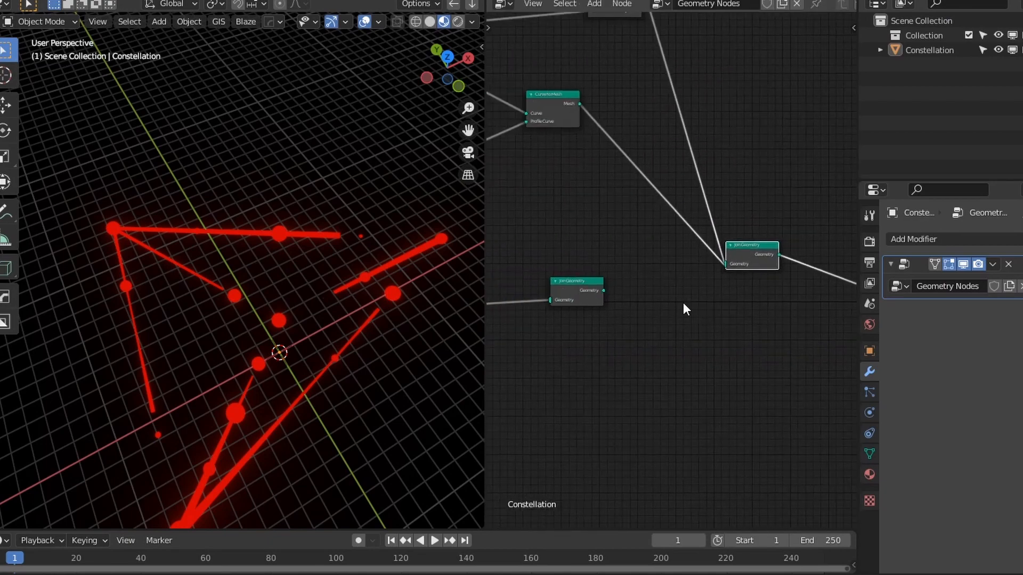
pyautogui.scroll(-1, 712, 273)
pyautogui.moveTo(622, 285); pyautogui.dragTo(713, 267)
pyautogui.click(596, 283)
pyautogui.hotkey('ctrl', 'x')
pyautogui.scroll(-1, 596, 334)
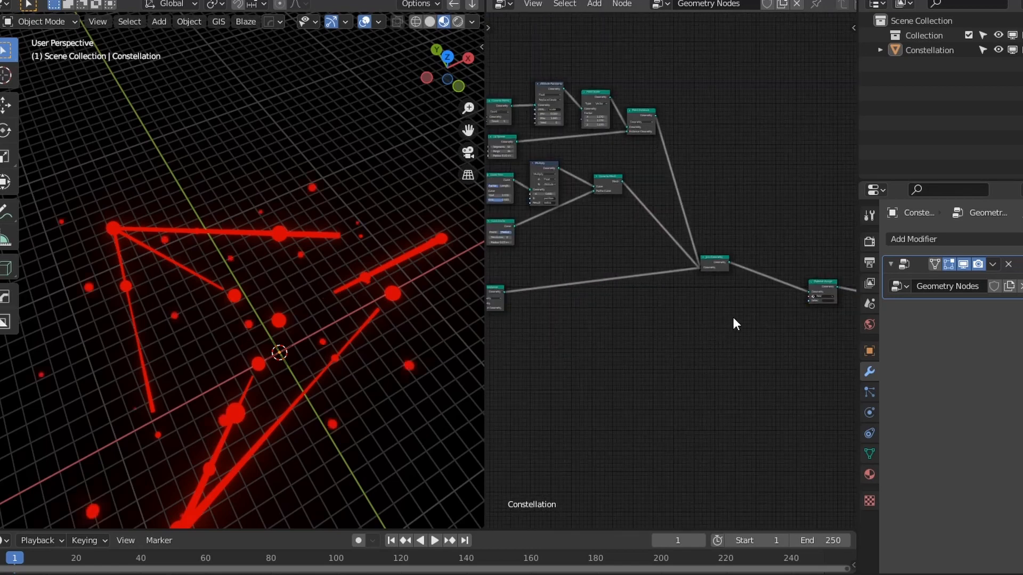
# - Line up Join Geometry, the material assign node and Group Output in a row level with Curve to Mesh
pyautogui.moveTo(733, 320); pyautogui.dragTo(743, 353, button='middle')
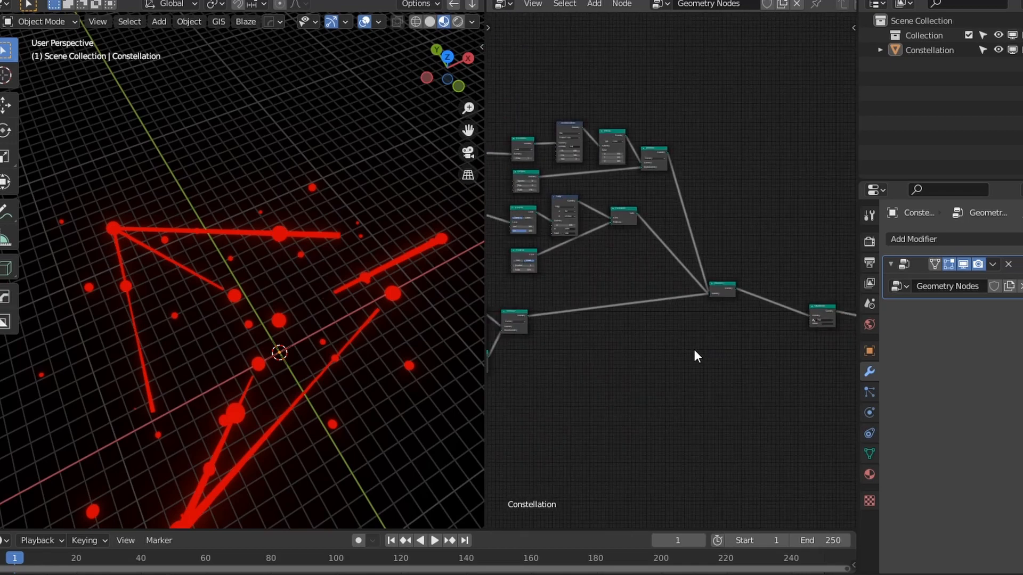
pyautogui.scroll(1, 694, 350)
pyautogui.moveTo(752, 294); pyautogui.dragTo(749, 177)
pyautogui.moveTo(749, 176); pyautogui.dragTo(608, 299, button='middle')
pyautogui.scroll(-2, 608, 301)
pyautogui.moveTo(800, 379); pyautogui.dragTo(658, 201)
# - Set the seed of the background stars' Point Distribute node to 7
pyautogui.moveTo(341, 373); pyautogui.dragTo(320, 405, button='middle')
pyautogui.moveTo(334, 369); pyautogui.dragTo(346, 367, button='middle')
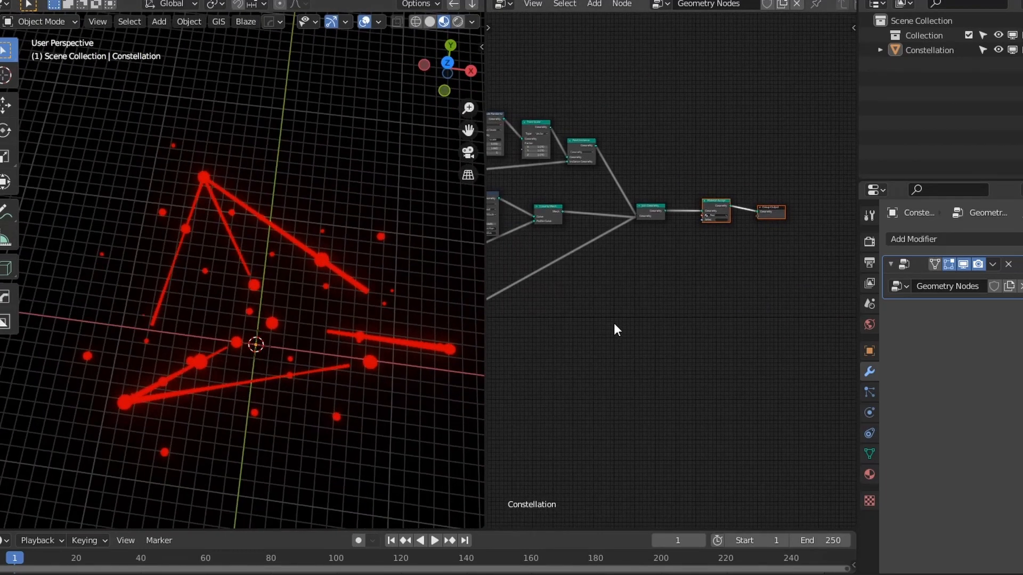
pyautogui.press('Home')
pyautogui.scroll(1, 765, 319)
pyautogui.scroll(2, 713, 338)
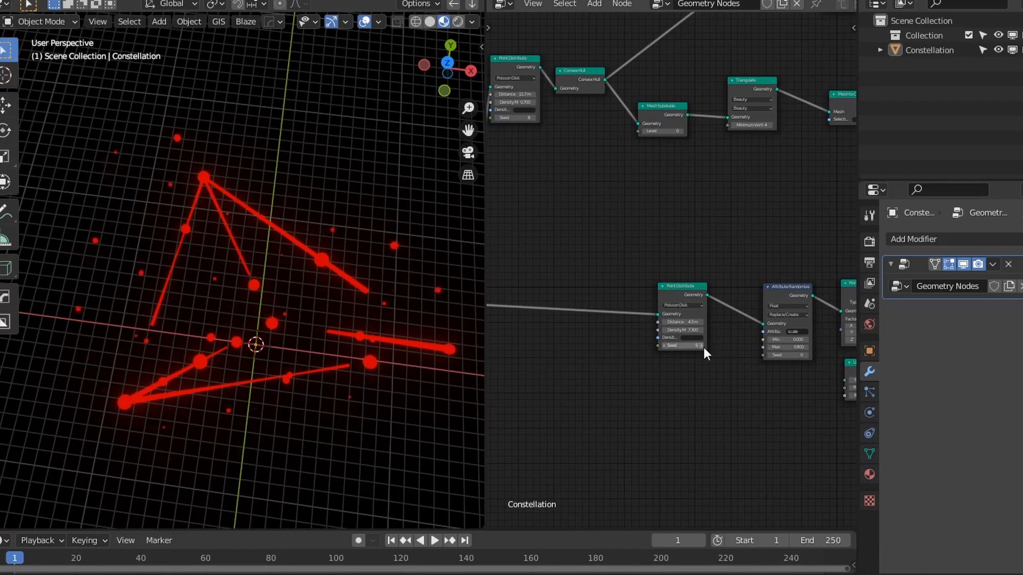
pyautogui.click(703, 347)
pyautogui.click(704, 346)
pyautogui.scroll(-4, 349, 293)
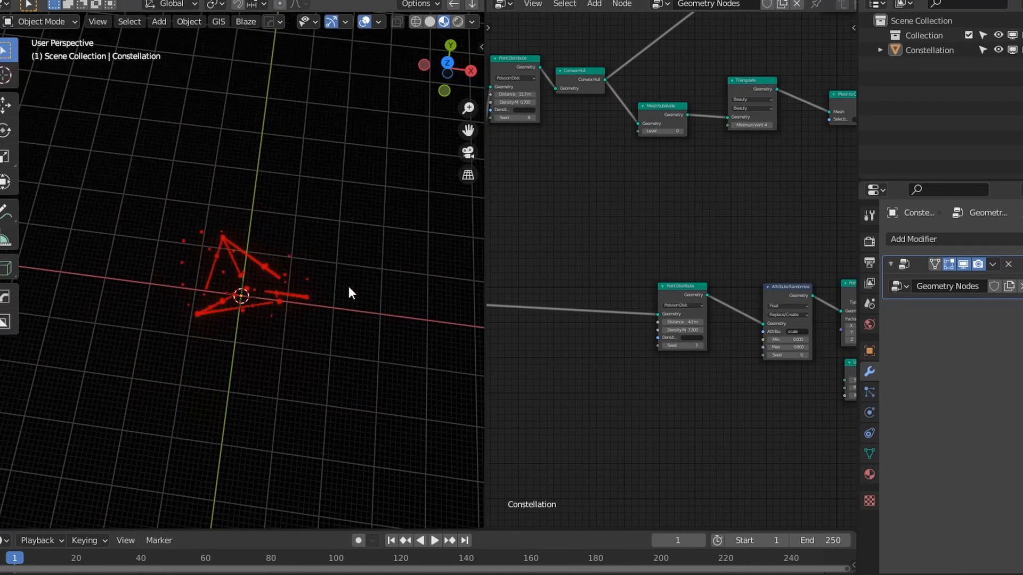
# - Adjust the Max scale of the Attribute Randomize node in the background star branch
pyautogui.scroll(2, 349, 288)
pyautogui.moveTo(755, 375); pyautogui.dragTo(567, 370, button='middle')
pyautogui.scroll(2, 567, 371)
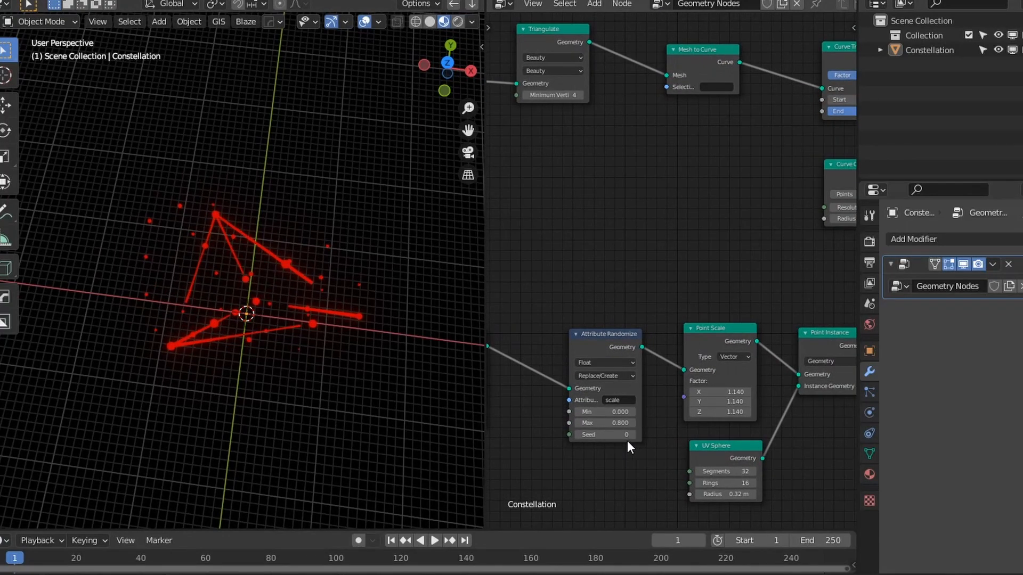
pyautogui.press('BackSpace')
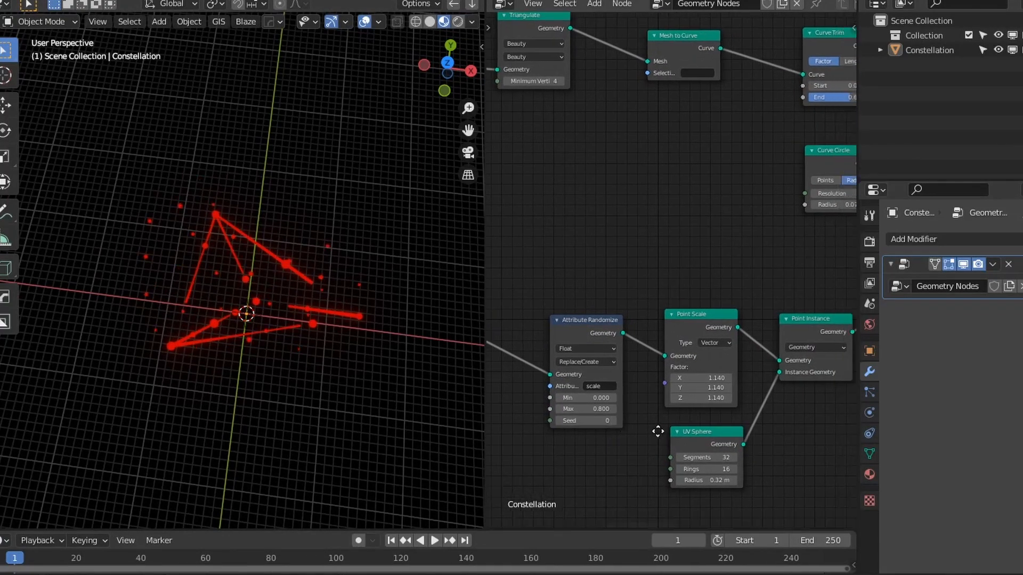
pyautogui.moveTo(728, 427); pyautogui.dragTo(677, 408, button='middle')
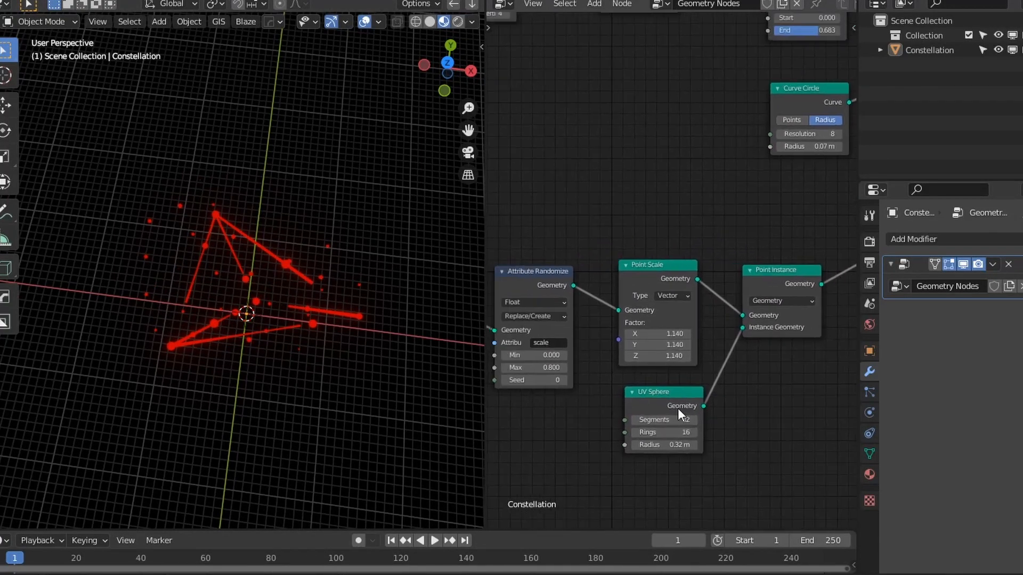
pyautogui.moveTo(532, 367); pyautogui.dragTo(512, 368)
# - Step through seeds on the Point Distribute node feeding Convex Hull and settle on seed 14
pyautogui.scroll(-3, 635, 292)
pyautogui.moveTo(634, 293); pyautogui.dragTo(810, 376, button='middle')
pyautogui.scroll(1, 810, 377)
pyautogui.click(747, 267)
pyautogui.click(747, 268)
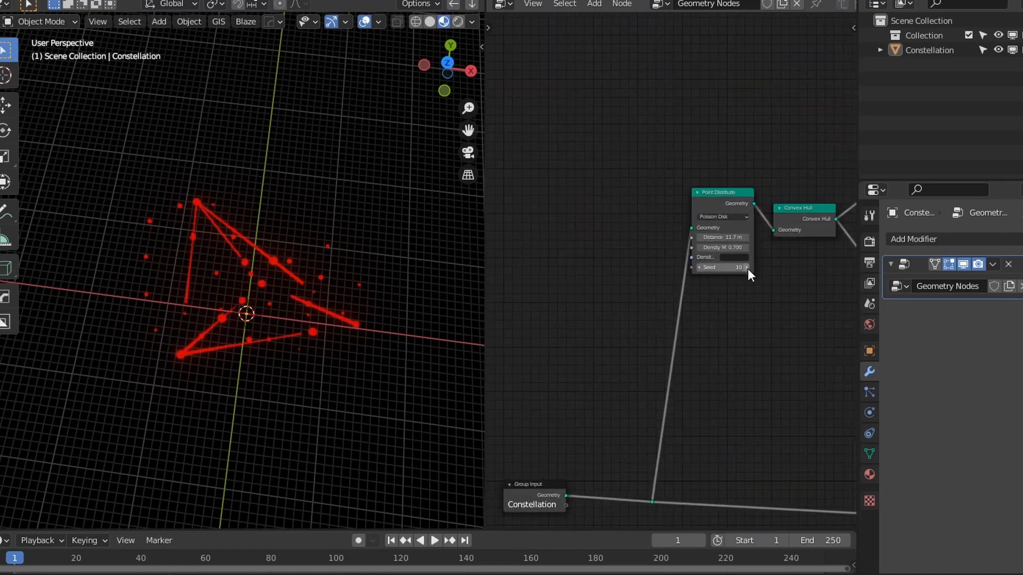
pyautogui.click(747, 267)
pyautogui.click(747, 267)
pyautogui.click(747, 267)
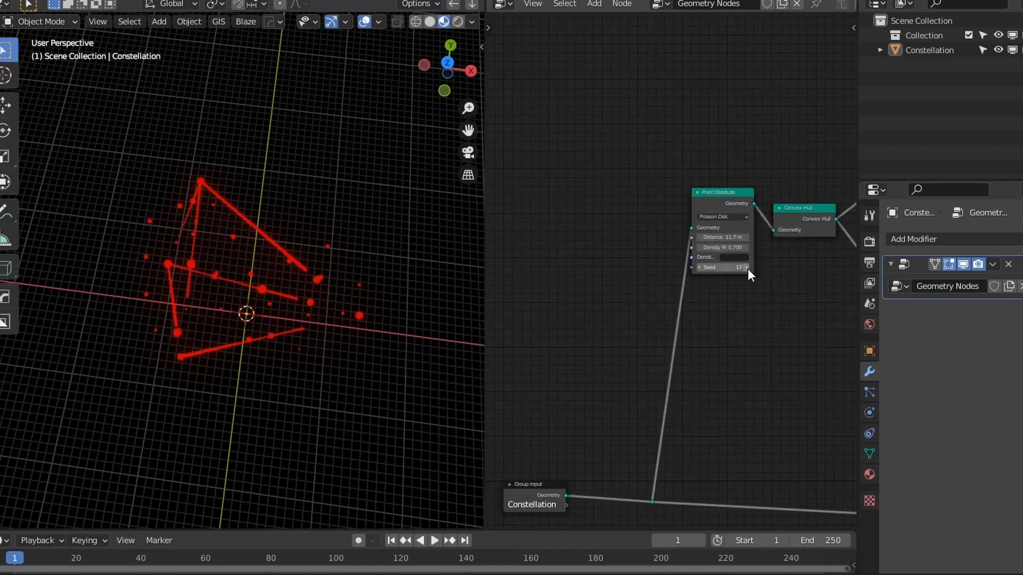
pyautogui.click(747, 267)
pyautogui.click(747, 267)
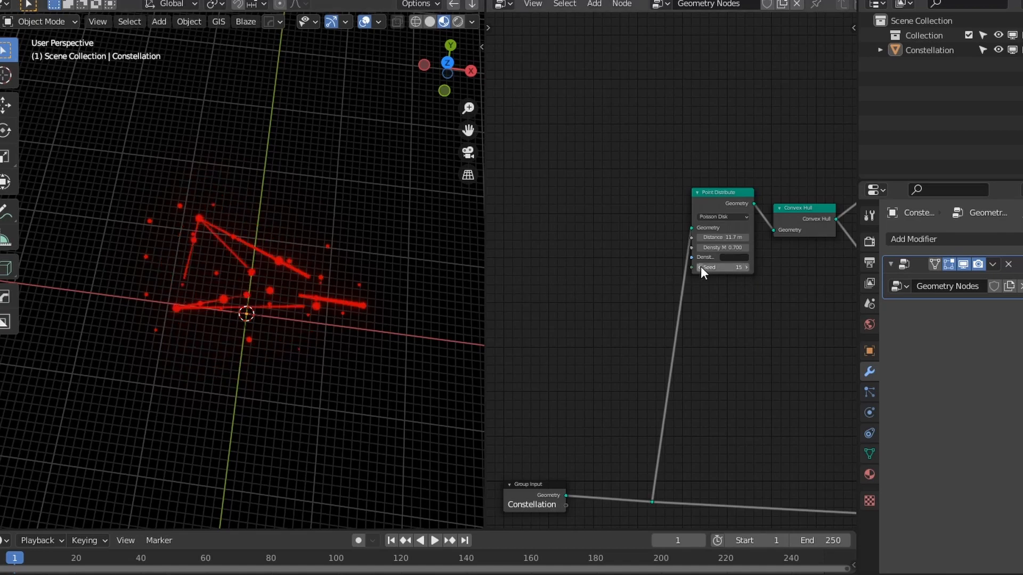
pyautogui.hotkey('ctrl', 'z')
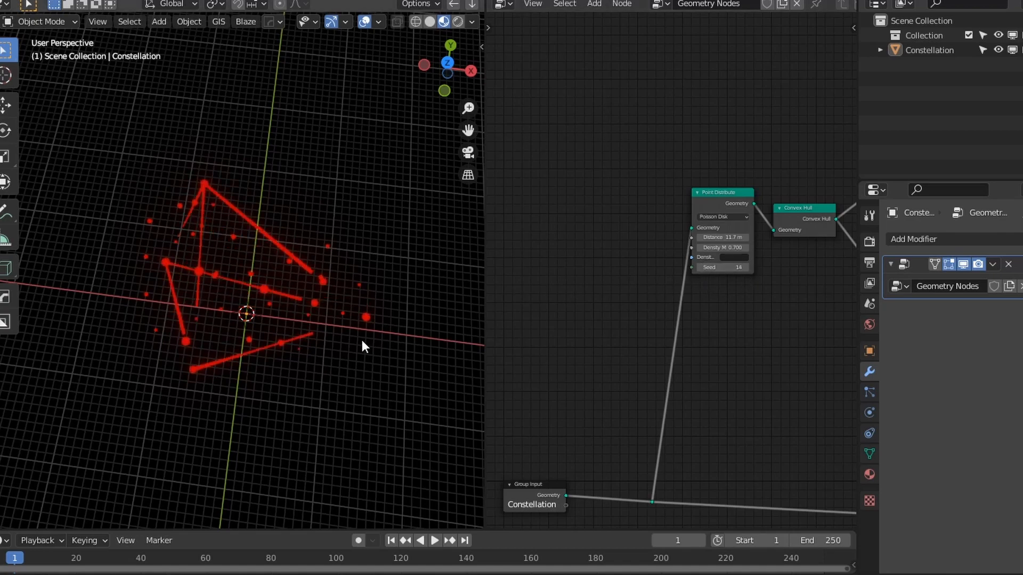
# - Add a Displace modifier to the Constellation object after its Geometry Nodes modifier
pyautogui.press('Tab')
pyautogui.moveTo(334, 324); pyautogui.dragTo(256, 381, button='middle')
pyautogui.press('Tab')
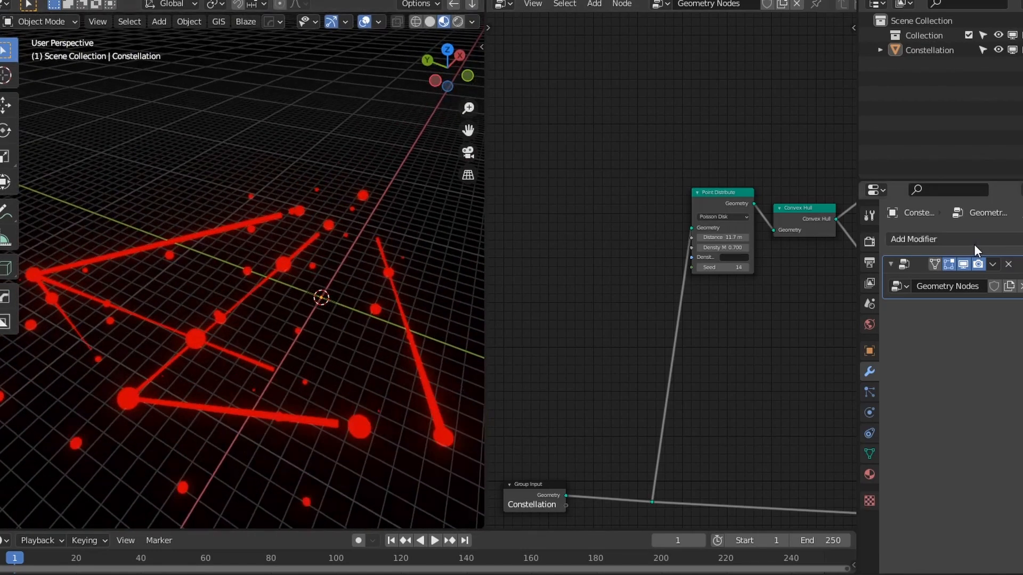
pyautogui.click(934, 238)
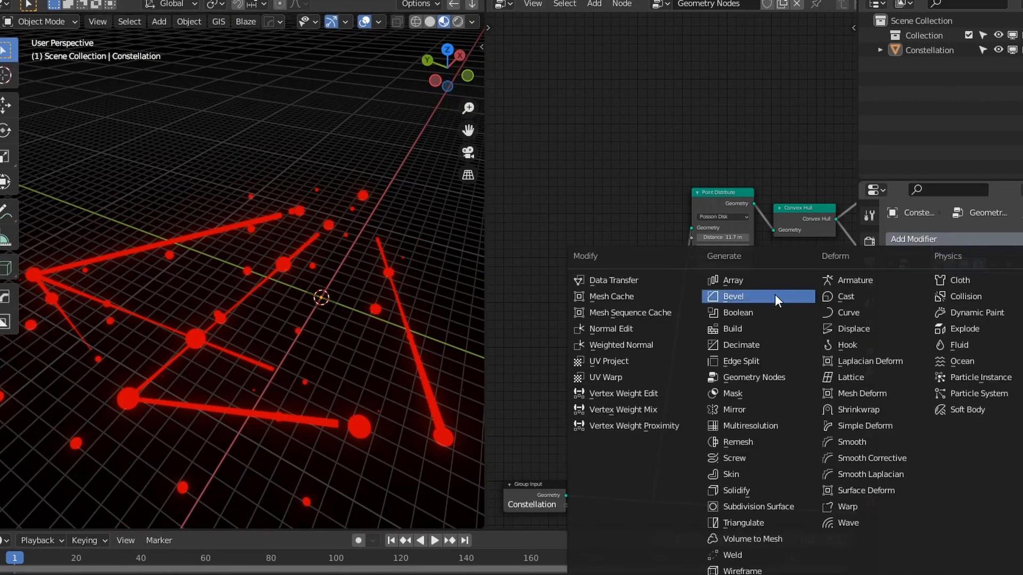
pyautogui.click(853, 328)
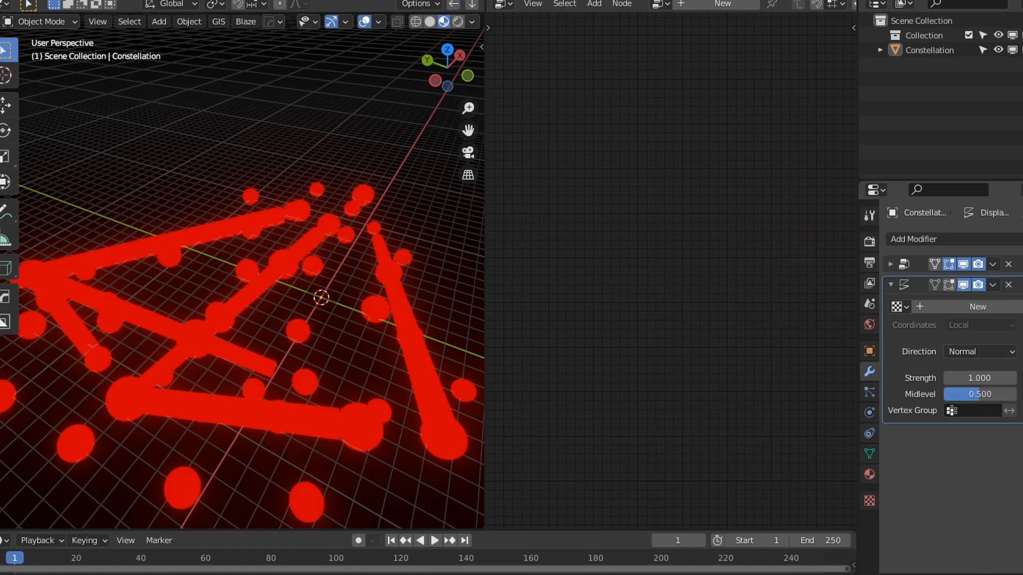
# - Move the Displace modifier above the Geometry Nodes modifier in the Constellation object's modifier stack
pyautogui.moveTo(916, 285); pyautogui.dragTo(916, 268)
pyautogui.scroll(-3, 240, 384)
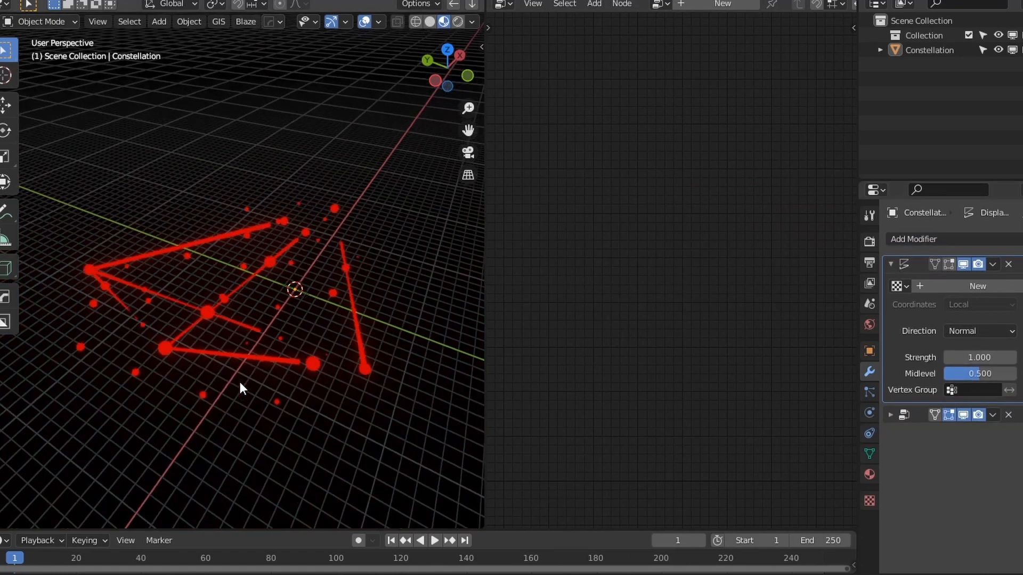
pyautogui.click(890, 265)
pyautogui.click(888, 266)
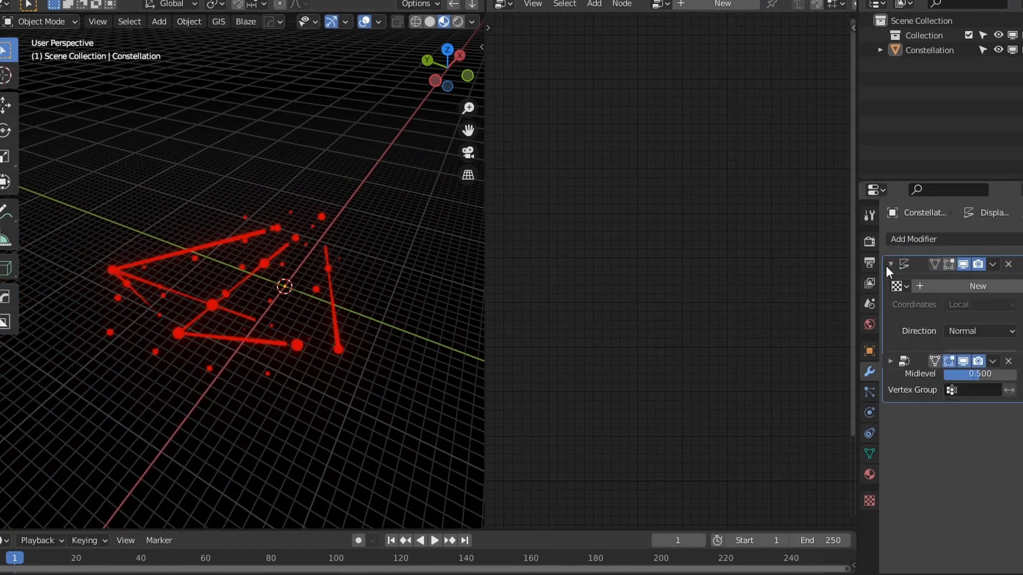
pyautogui.moveTo(261, 328); pyautogui.dragTo(288, 329, button='middle')
pyautogui.scroll(3, 292, 331)
pyautogui.scroll(2, 294, 335)
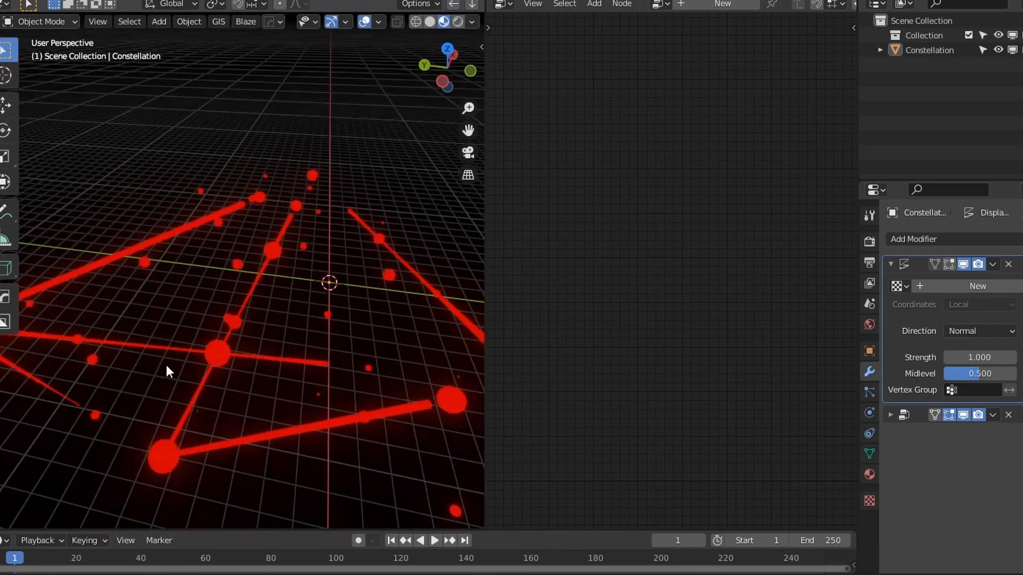
# - Create a new texture for the Displace modifier and set its type to Clouds
pyautogui.click(990, 286)
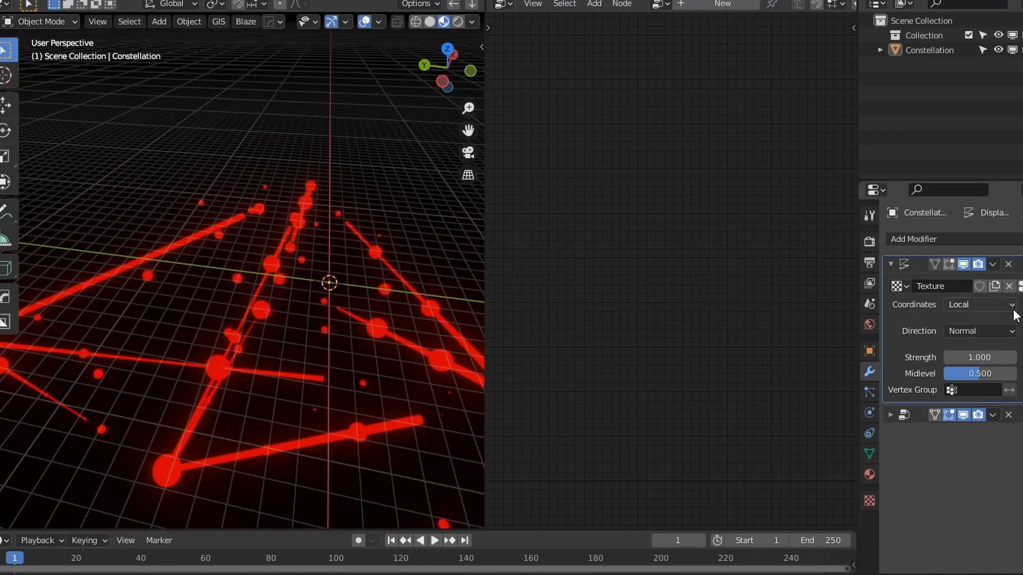
pyautogui.click(1020, 287)
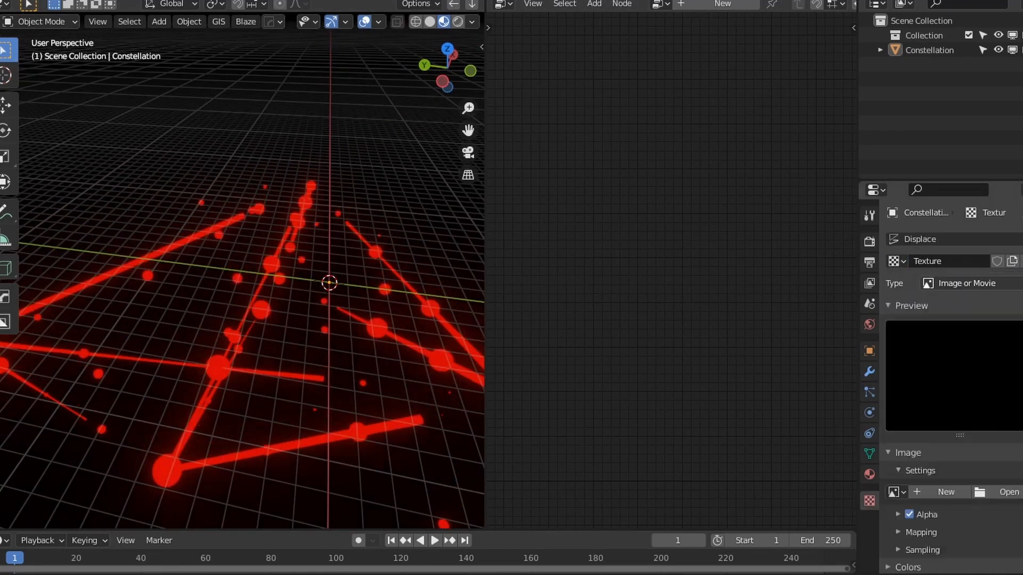
pyautogui.click(967, 284)
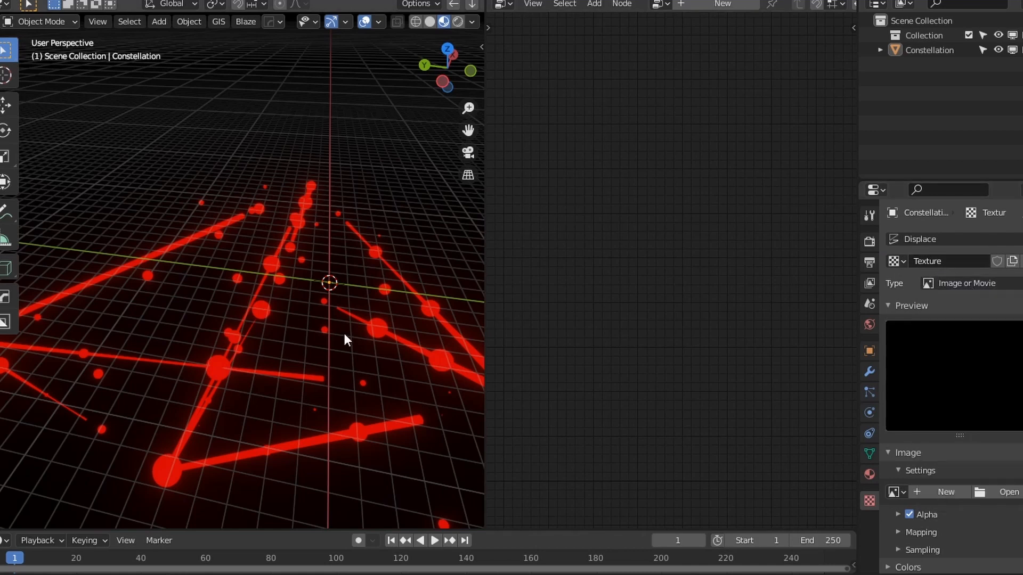
pyautogui.click(966, 283)
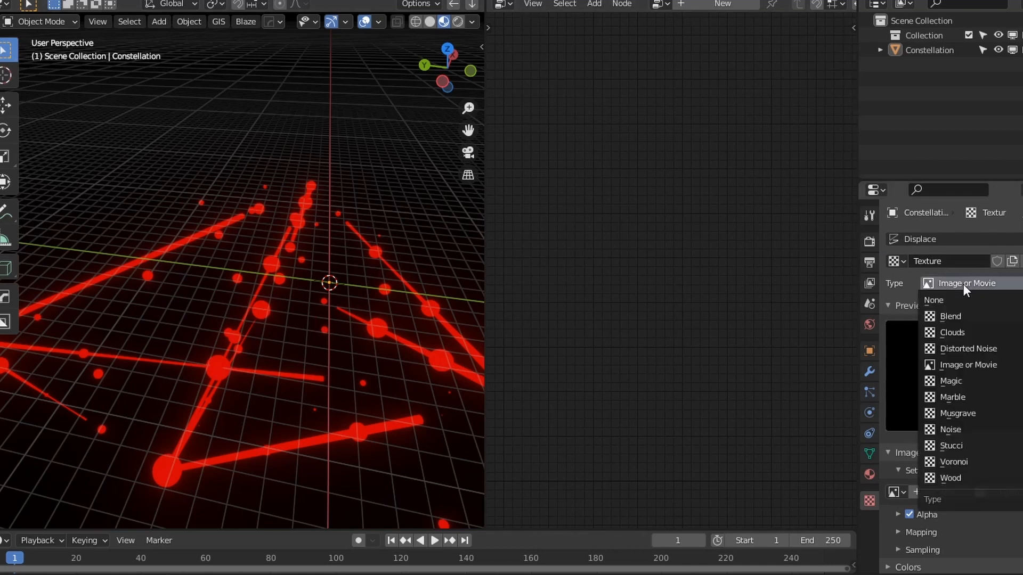
pyautogui.click(976, 334)
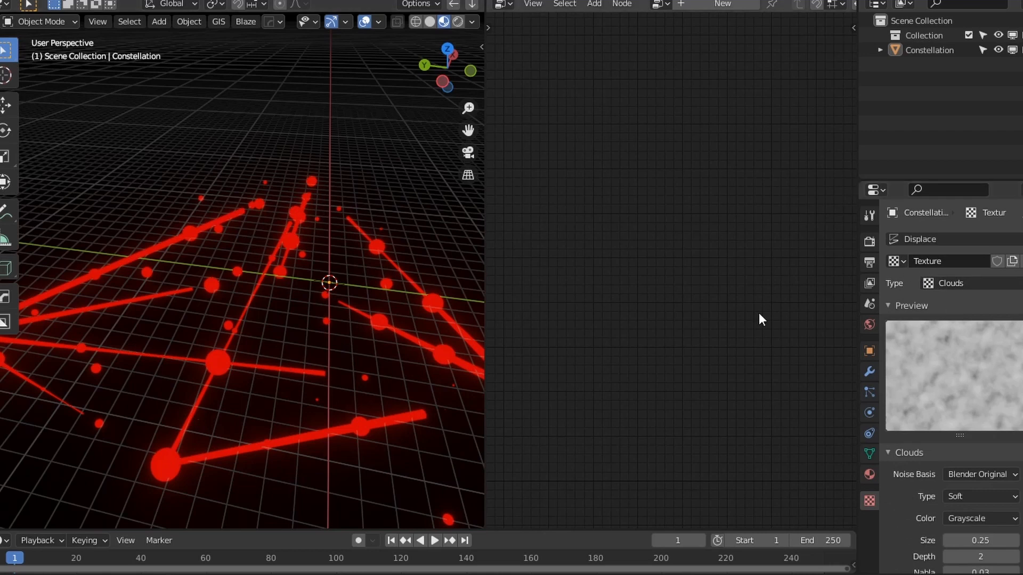
# - Raise the Displace modifier's Strength to 35.8
pyautogui.click(869, 372)
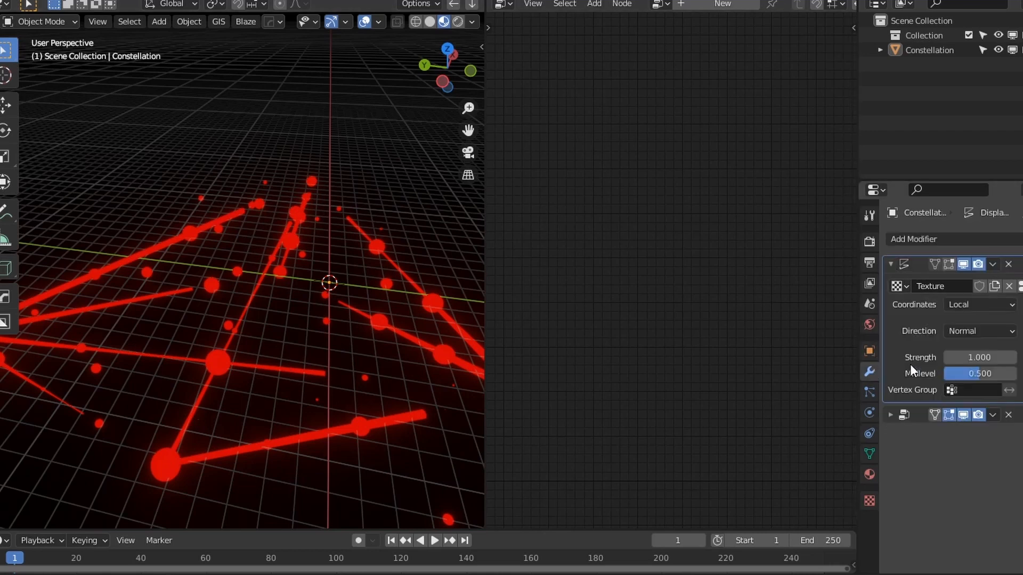
pyautogui.moveTo(979, 357)
pyautogui.mouseDown()
pyautogui.moveTo(1015, 357)
pyautogui.moveTo(974, 357)
pyautogui.mouseUp()
pyautogui.scroll(-2, 303, 322)
pyautogui.moveTo(302, 322); pyautogui.dragTo(471, 314, button='middle')
pyautogui.moveTo(994, 359)
pyautogui.mouseDown()
pyautogui.moveTo(1020, 360)
pyautogui.moveTo(988, 360)
pyautogui.mouseUp()
pyautogui.moveTo(373, 380); pyautogui.dragTo(329, 383, button='middle')
pyautogui.scroll(-4, 327, 383)
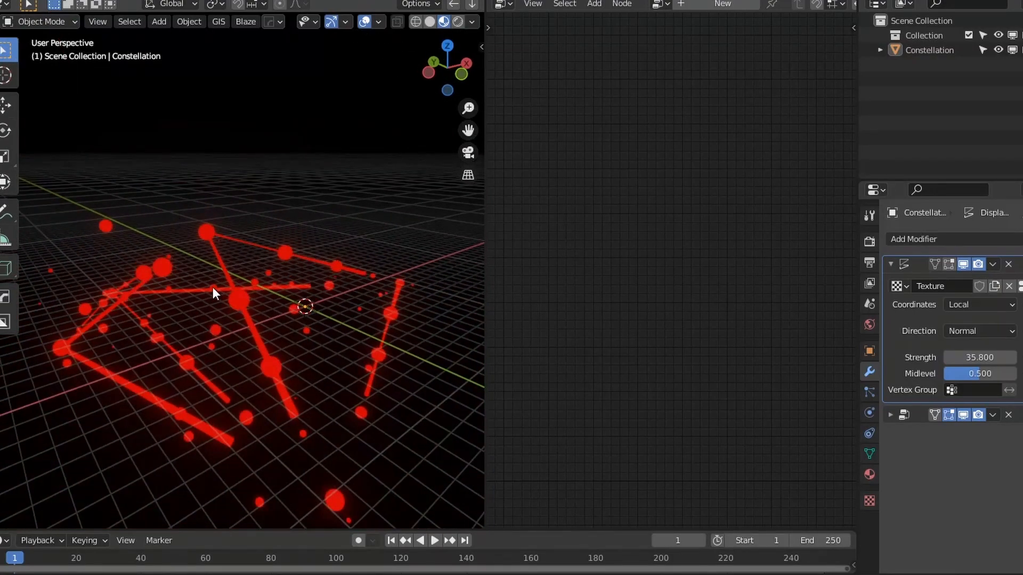
# - Select the Constellation object and make its Geometry Nodes modifier active so the node tree is shown for editing
pyautogui.click(225, 294)
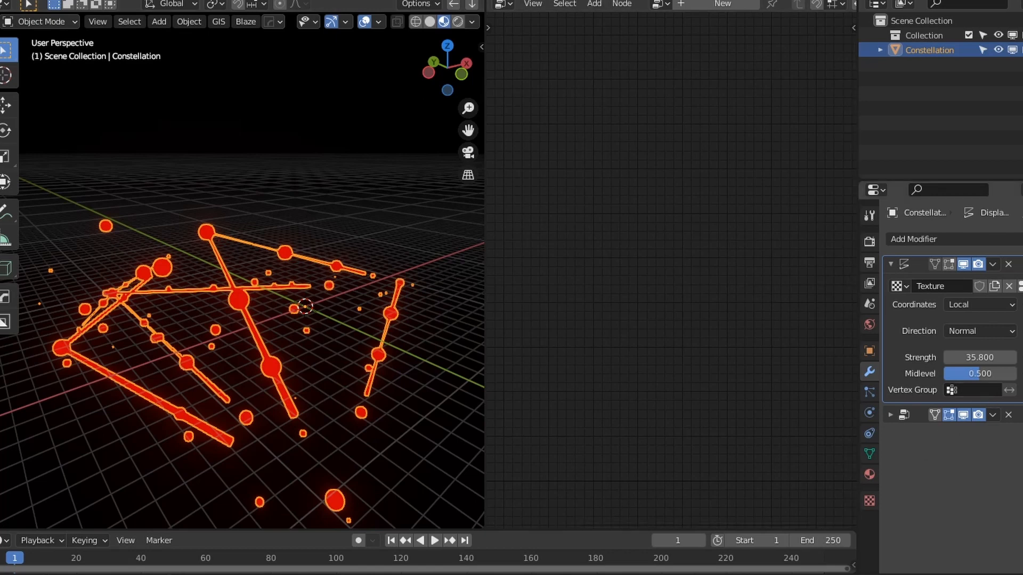
pyautogui.click(1004, 411)
pyautogui.scroll(-4, 632, 365)
pyautogui.moveTo(736, 445); pyautogui.dragTo(569, 402, button='middle')
pyautogui.scroll(-1, 640, 375)
pyautogui.moveTo(778, 323); pyautogui.dragTo(607, 319, button='middle')
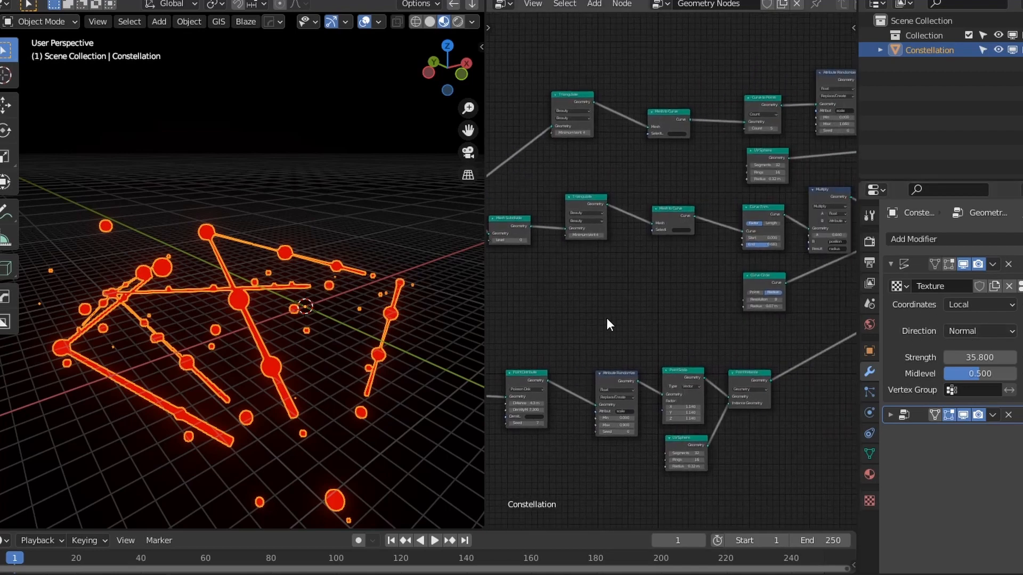
# - Examine the sphere, line and background star branches of the node tree through to the Join Geometry and Material Assign nodes
pyautogui.scroll(-5, 730, 297)
pyautogui.moveTo(757, 304); pyautogui.dragTo(582, 317, button='middle')
pyautogui.scroll(3, 595, 322)
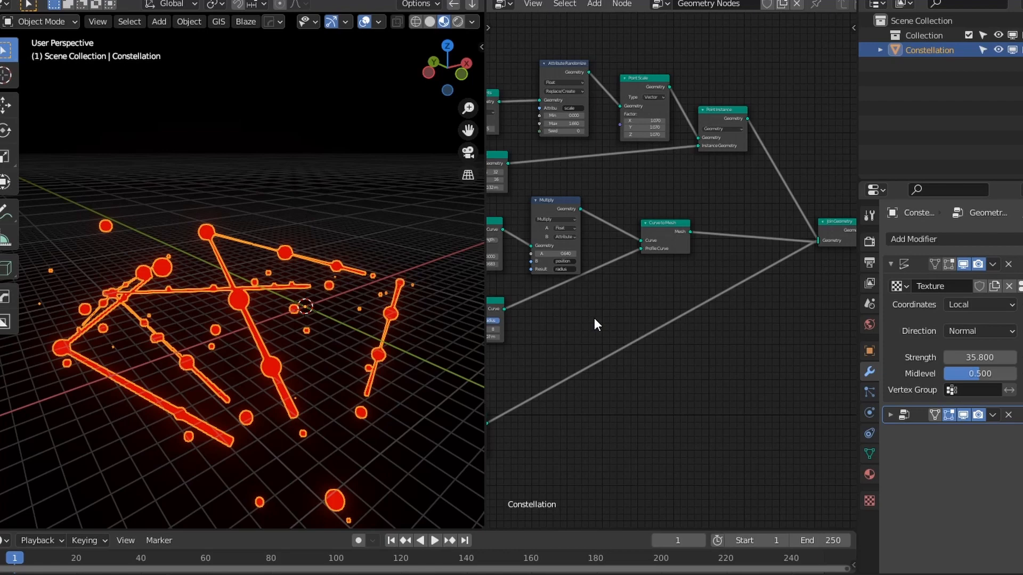
pyautogui.moveTo(737, 266); pyautogui.dragTo(631, 292, button='middle')
pyautogui.scroll(-4, 631, 292)
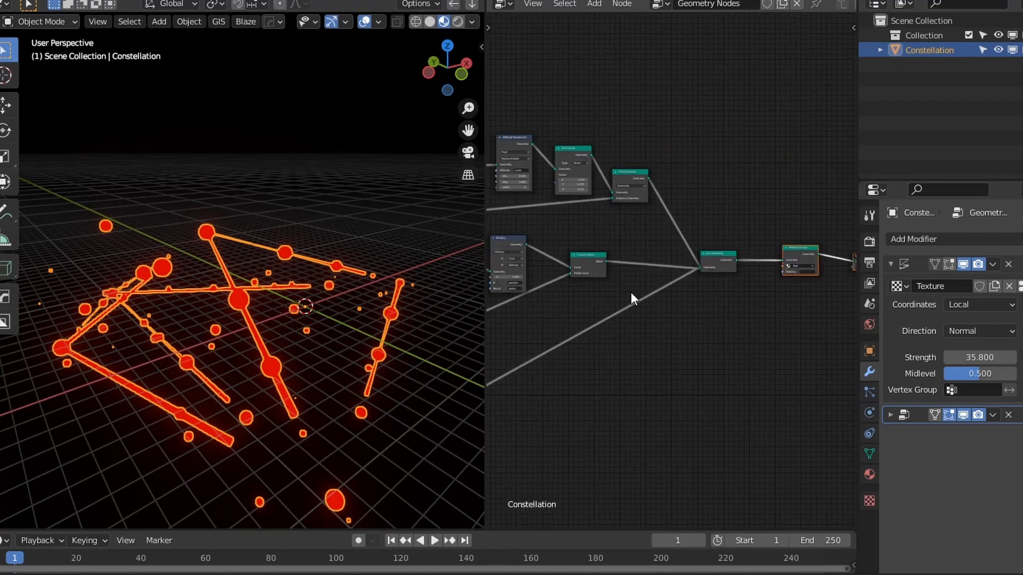
pyautogui.moveTo(733, 289); pyautogui.dragTo(538, 333, button='middle')
pyautogui.scroll(-1, 624, 320)
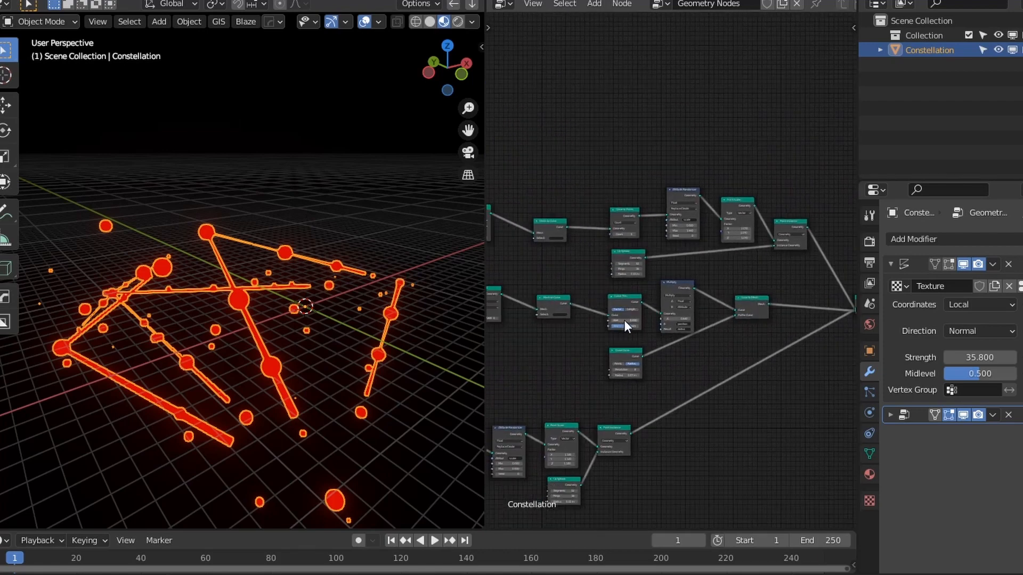
pyautogui.moveTo(217, 362); pyautogui.dragTo(210, 383, button='middle')
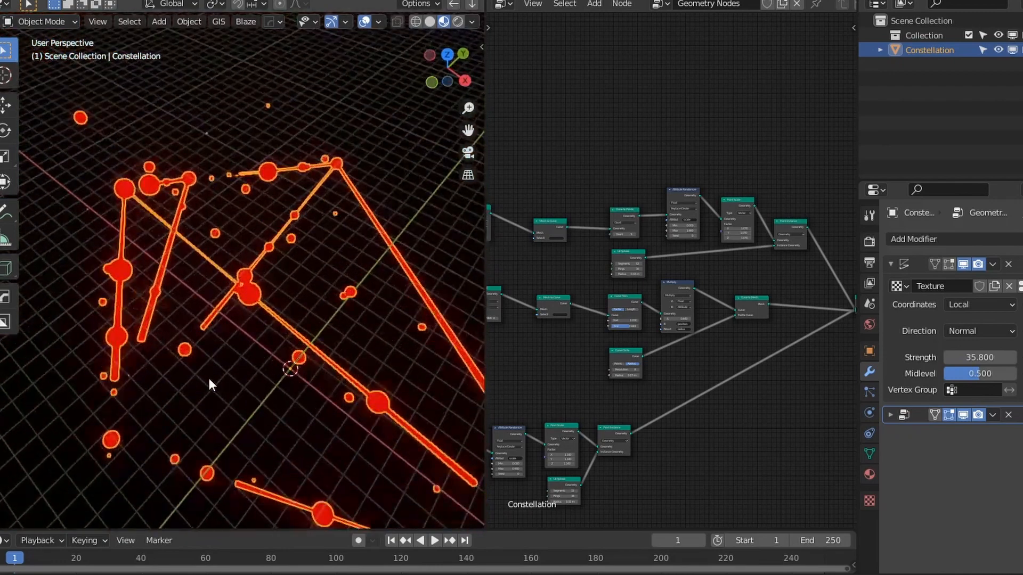
# - Hide the viewport toolbar and set the Curve Trim node's End factor to 0.758 in the line branch
pyautogui.press('t')
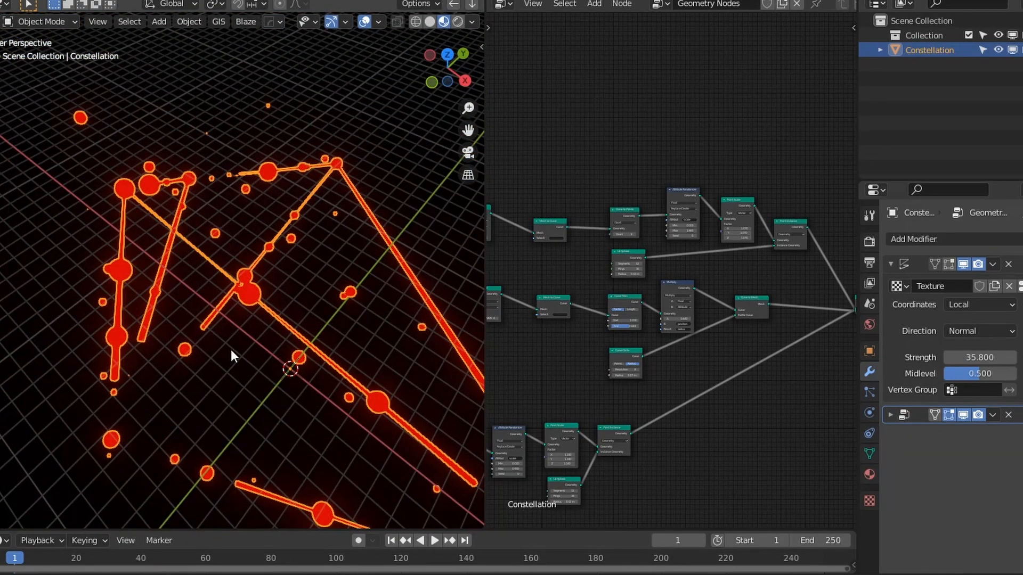
pyautogui.scroll(2, 628, 267)
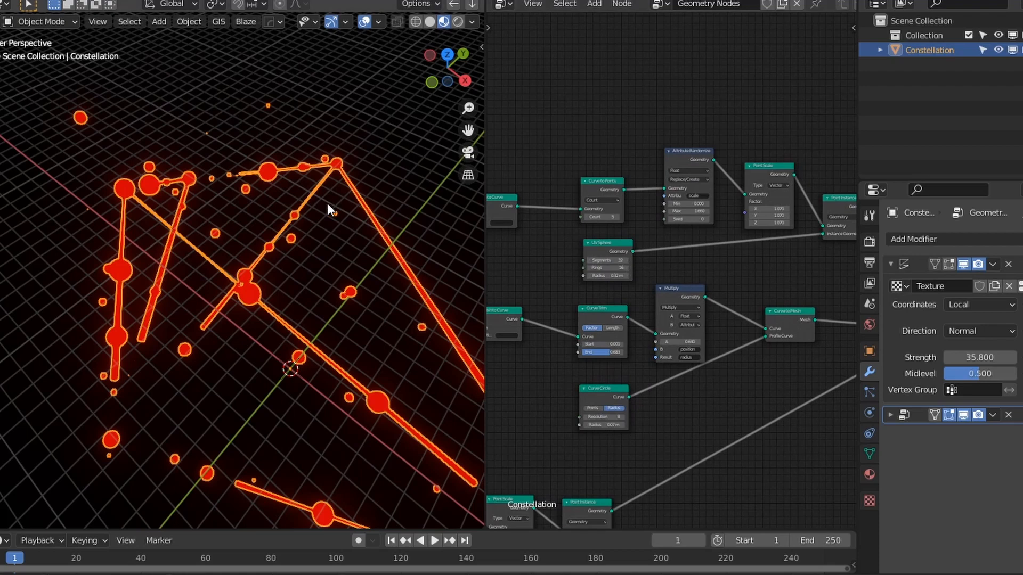
pyautogui.scroll(-3, 286, 238)
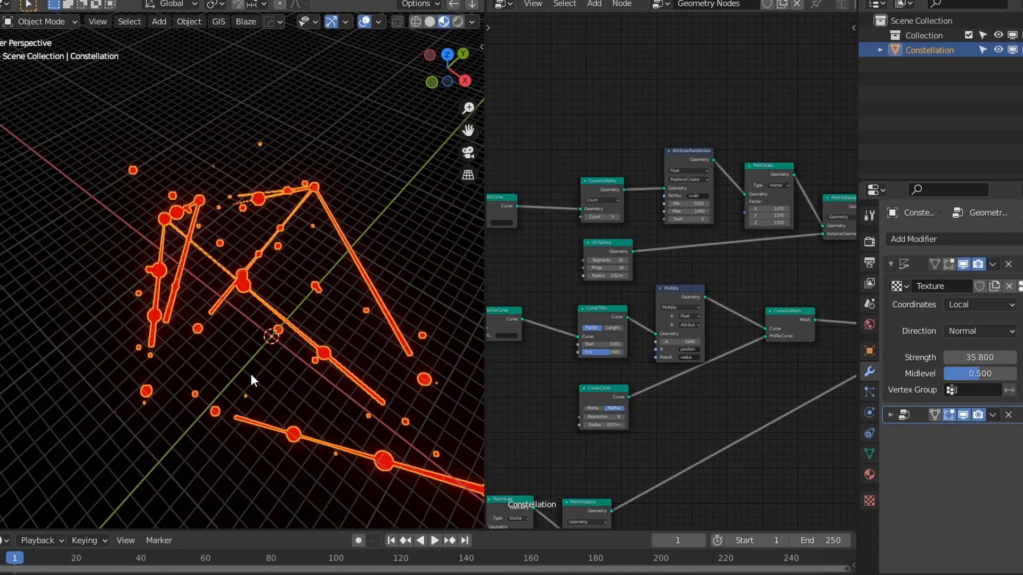
pyautogui.moveTo(250, 376); pyautogui.dragTo(299, 317, button='middle')
pyautogui.scroll(1, 620, 269)
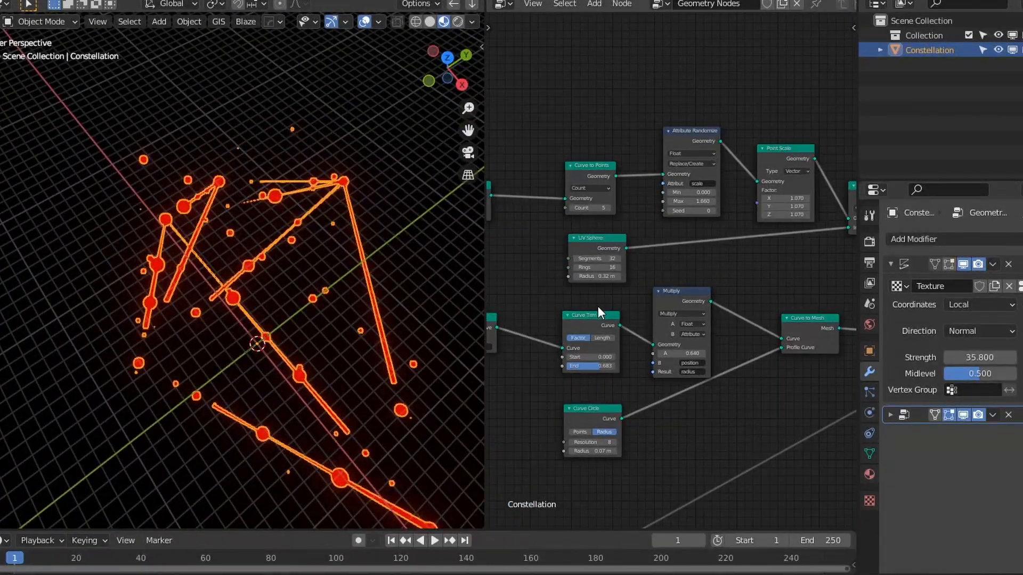
pyautogui.moveTo(598, 366); pyautogui.dragTo(615, 366)
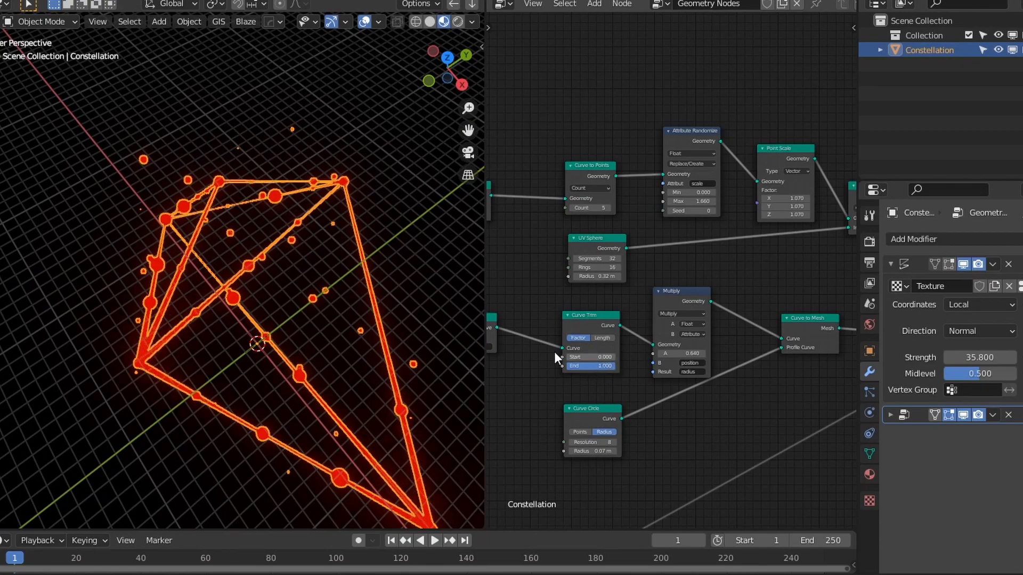
pyautogui.moveTo(474, 359); pyautogui.dragTo(347, 271, button='middle')
pyautogui.moveTo(600, 366); pyautogui.dragTo(584, 366)
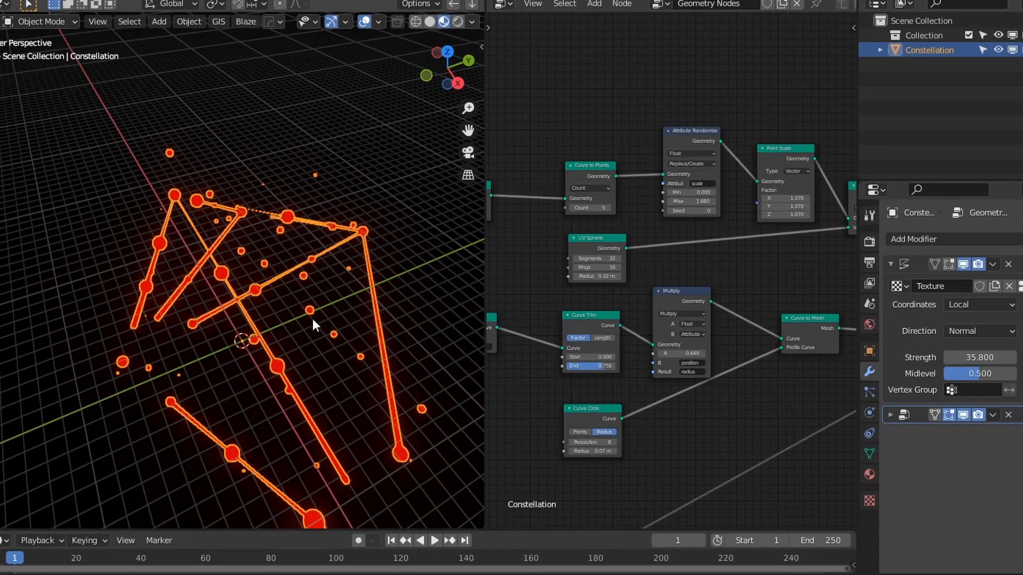
# - Try level 1 on the Mesh Subdivide node in the line branch and return it to 0
pyautogui.moveTo(312, 318); pyautogui.dragTo(389, 379, button='middle')
pyautogui.scroll(2, 635, 383)
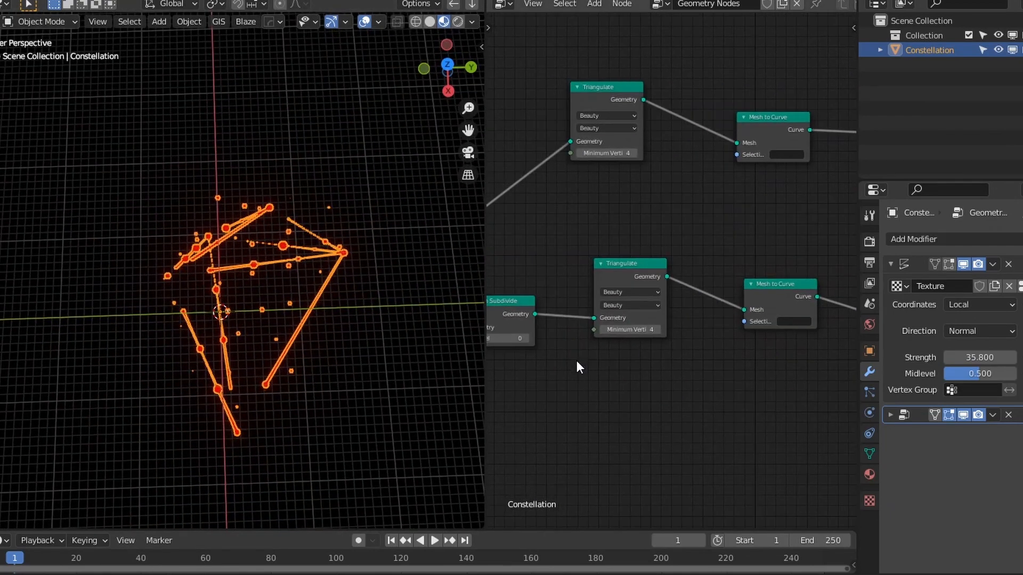
pyautogui.keyDown('ctrl'); pyautogui.hscroll(-3, 611, 351); pyautogui.keyUp('ctrl')
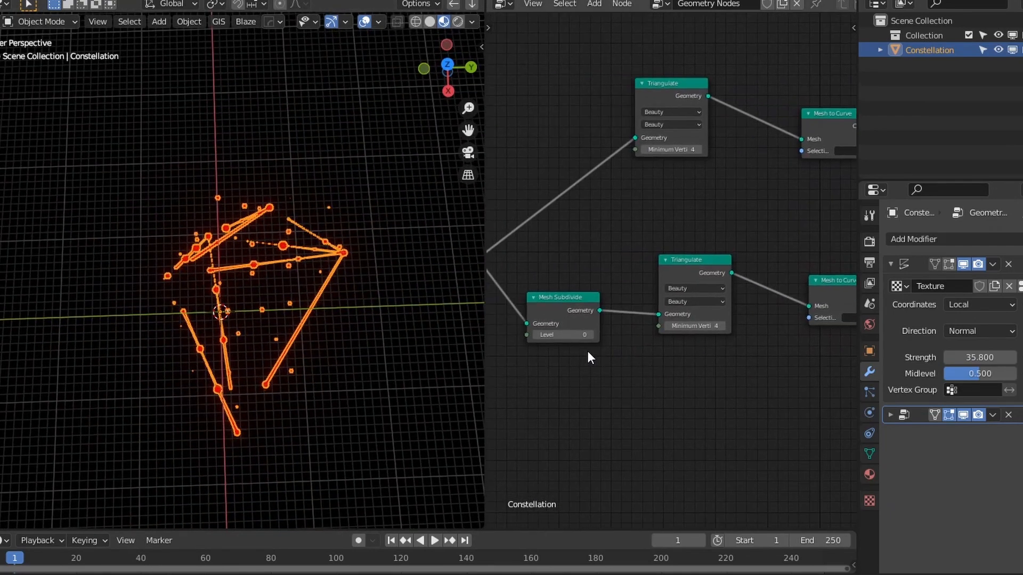
pyautogui.moveTo(588, 353); pyautogui.dragTo(709, 334, button='middle')
pyautogui.click(714, 322)
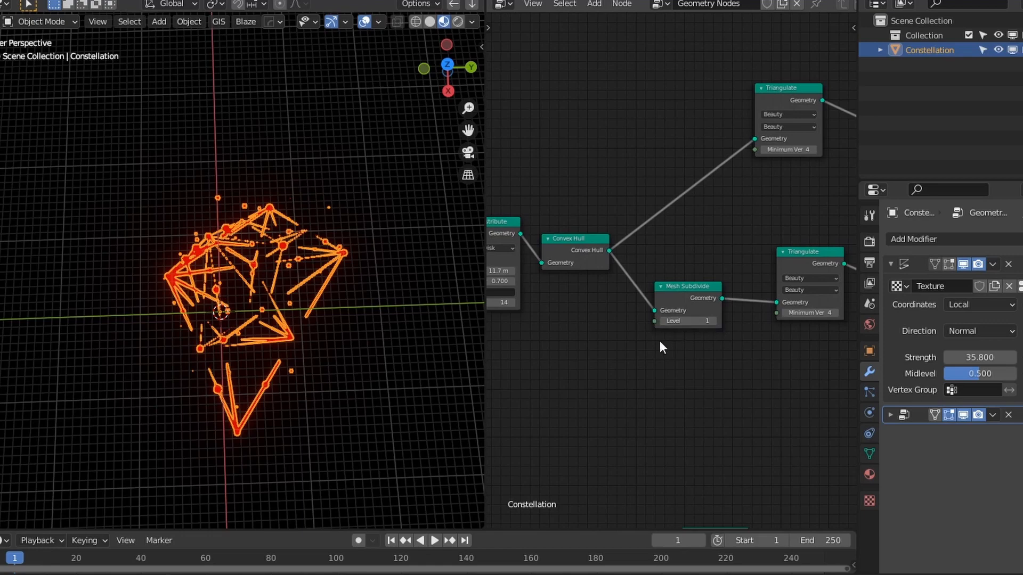
pyautogui.click(663, 321)
# - Set the seed of the Point Distribute node feeding Convex Hull to 16
pyautogui.keyDown('ctrl'); pyautogui.hscroll(-3, 642, 366); pyautogui.keyUp('ctrl')
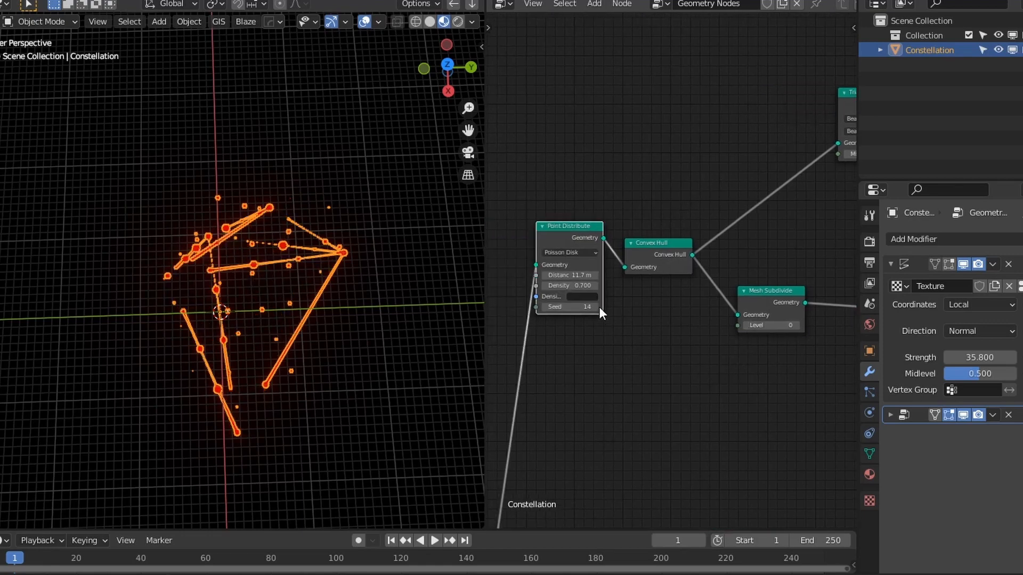
pyautogui.click(596, 308)
pyautogui.click(596, 307)
pyautogui.moveTo(299, 367); pyautogui.dragTo(219, 191, button='middle')
pyautogui.scroll(5, 184, 373)
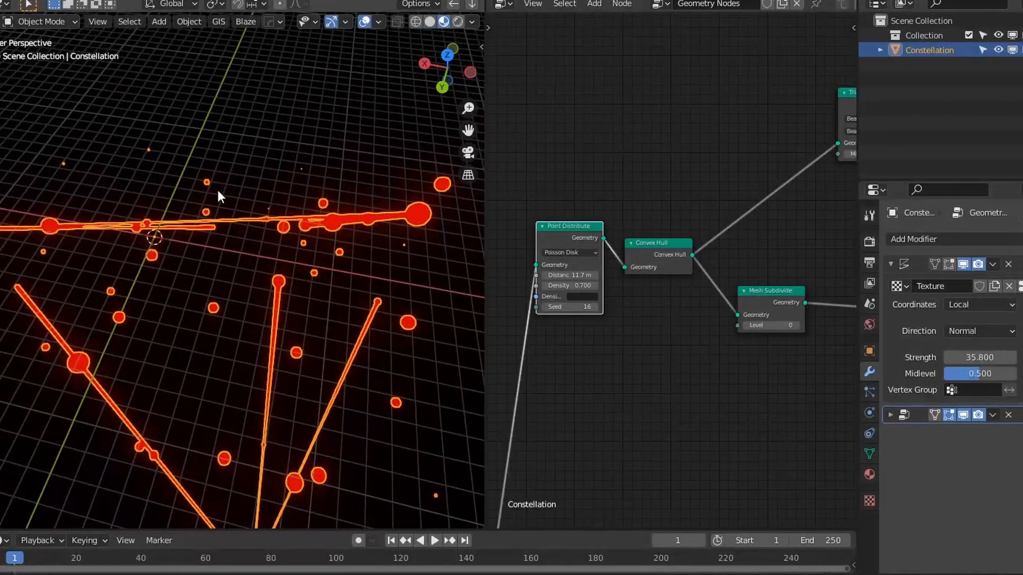
# - Deselect the constellation and inspect its displaced shape from several angles
pyautogui.click(222, 131)
pyautogui.moveTo(219, 384); pyautogui.dragTo(277, 326, button='middle')
pyautogui.moveTo(150, 361); pyautogui.dragTo(351, 368, button='middle')
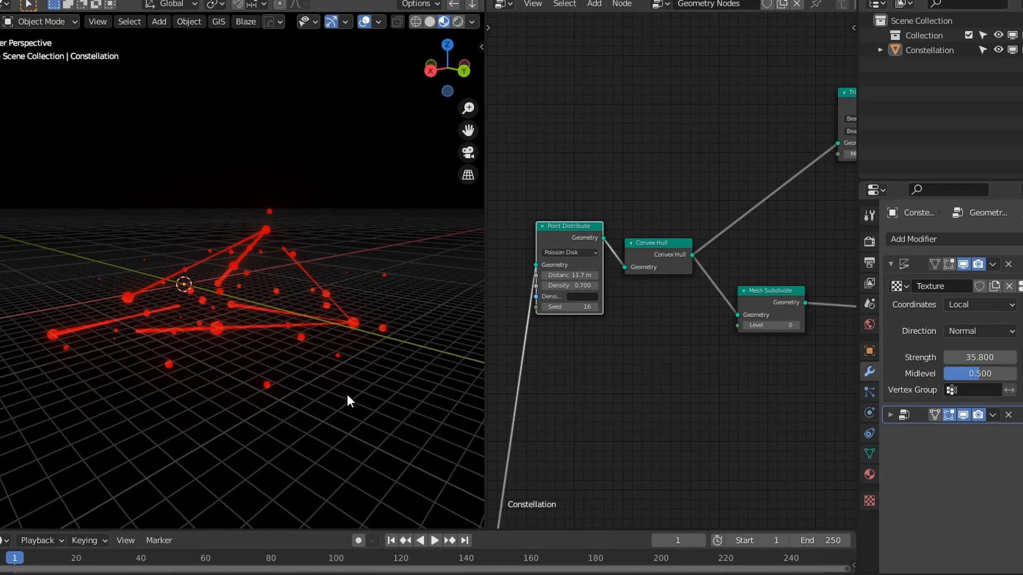
pyautogui.moveTo(357, 399); pyautogui.dragTo(353, 414, button='middle')
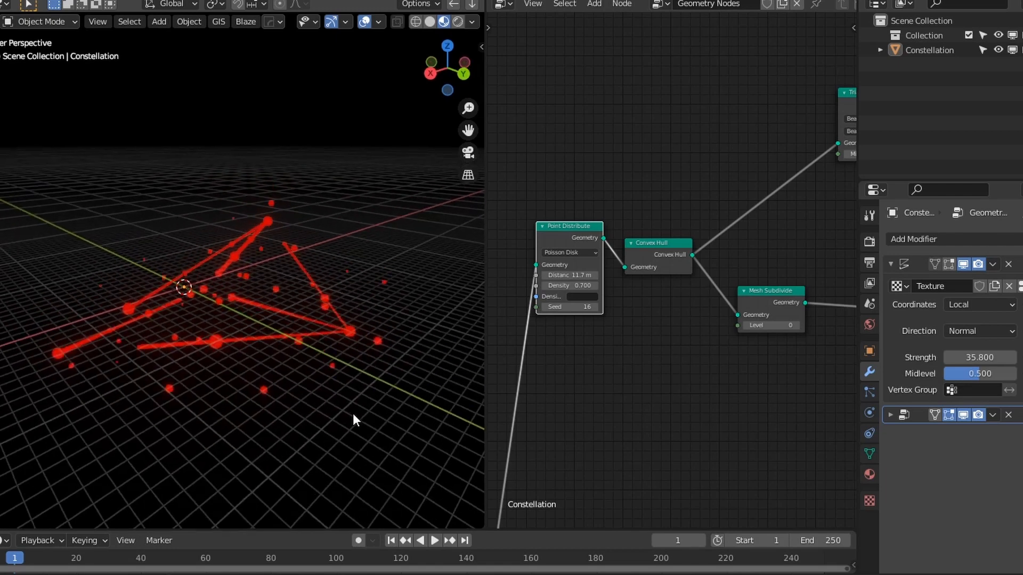
pyautogui.scroll(2, 353, 414)
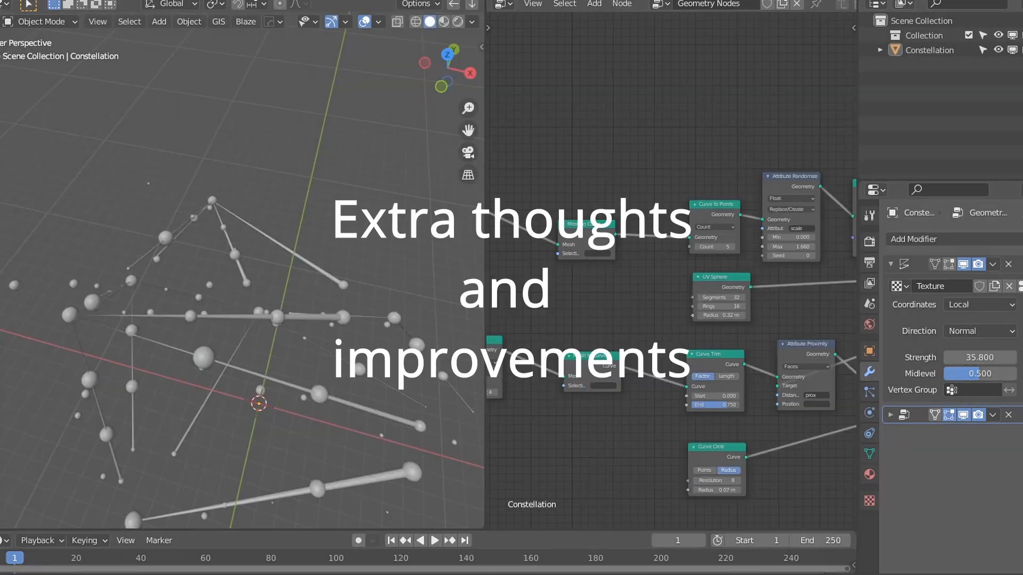
pyautogui.scroll(1, 626, 308)
pyautogui.hotkey('shift', 'a')
pyautogui.moveTo(625, 307)
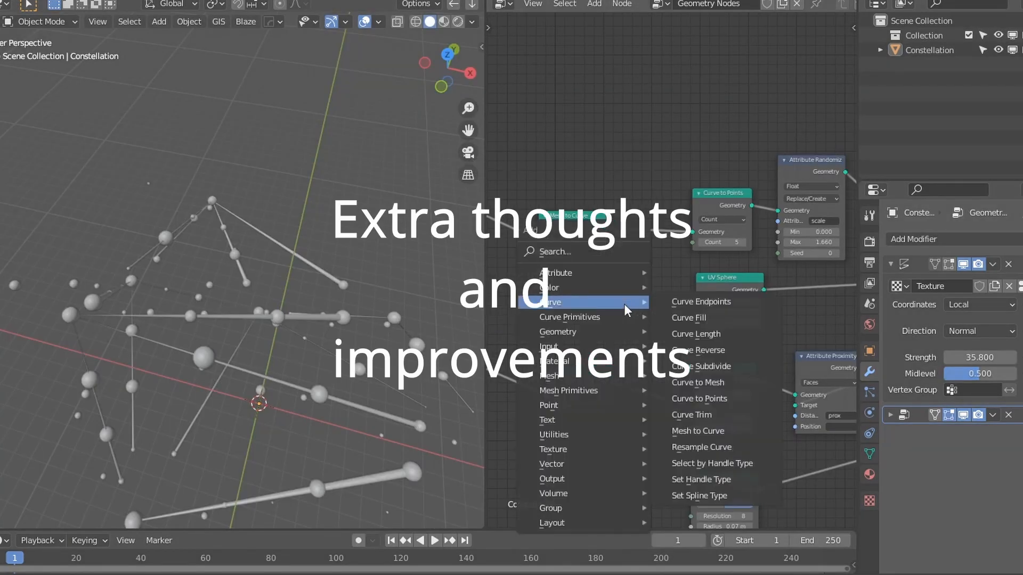
pyautogui.press('Escape')
pyautogui.scroll(-4, 708, 383)
pyautogui.moveTo(708, 384); pyautogui.dragTo(503, 370, button='middle')
pyautogui.scroll(4, 812, 334)
pyautogui.moveTo(812, 334); pyautogui.dragTo(700, 329, button='middle')
pyautogui.hotkey('ctrl', 'x')
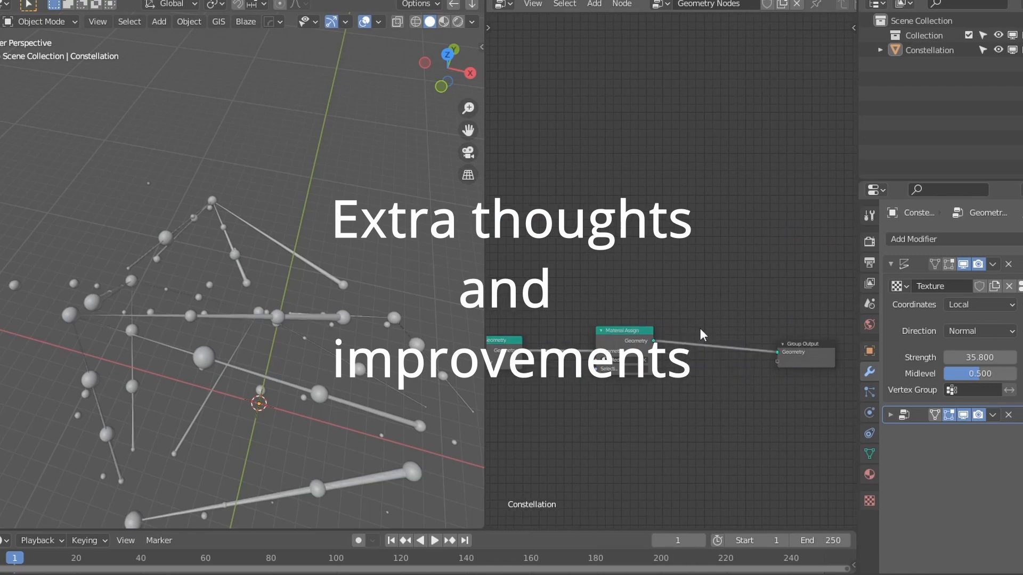
pyautogui.scroll(4, 186, 460)
pyautogui.moveTo(186, 459); pyautogui.dragTo(311, 396, button='middle')
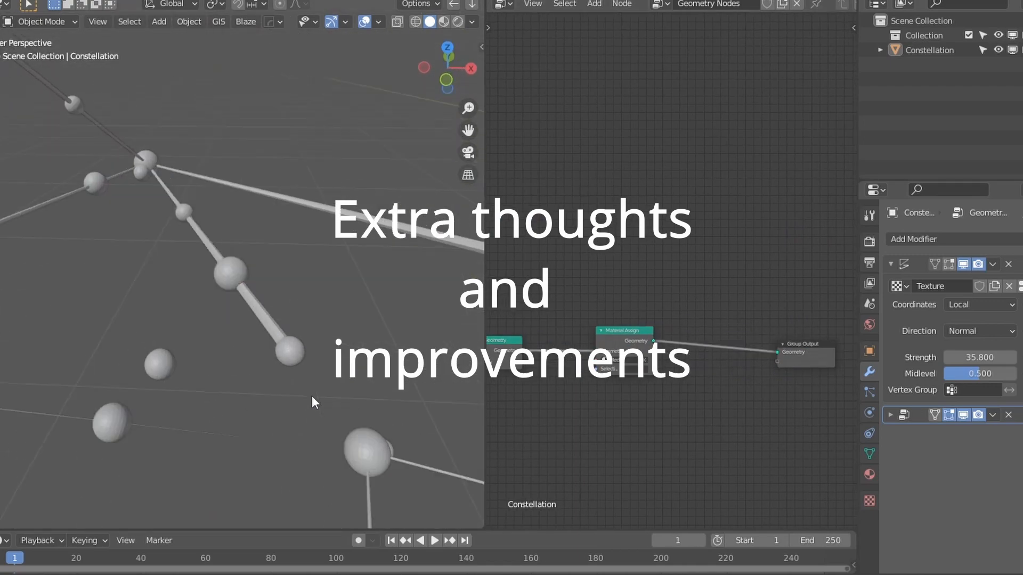
pyautogui.scroll(-2, 232, 241)
pyautogui.scroll(-2, 262, 255)
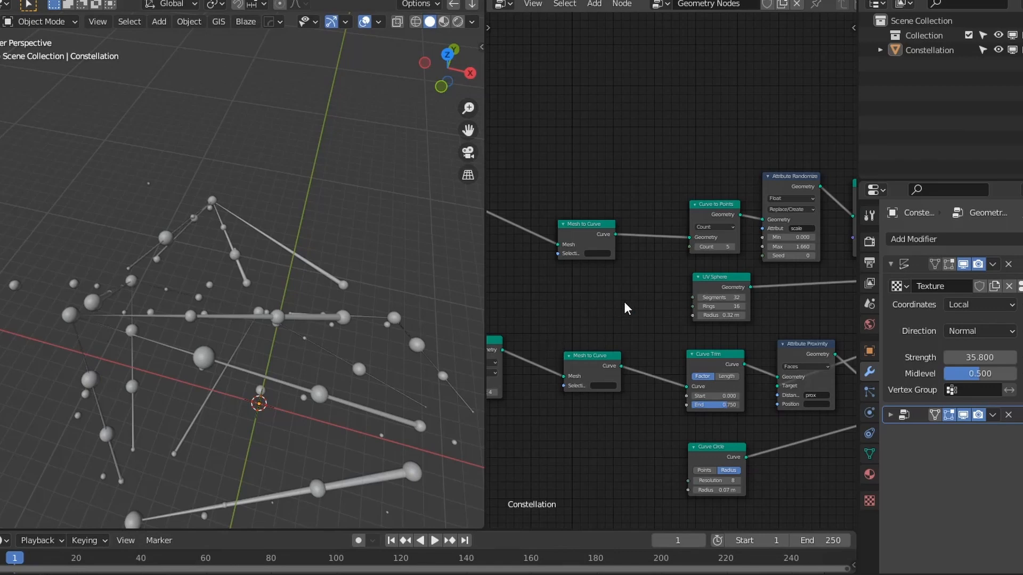
# - Remove the Attribute Fill node before Group Output, keeping its links joined, and examine the sphere shading up close
pyautogui.scroll(1, 624, 301)
pyautogui.hotkey('shift', 'a')
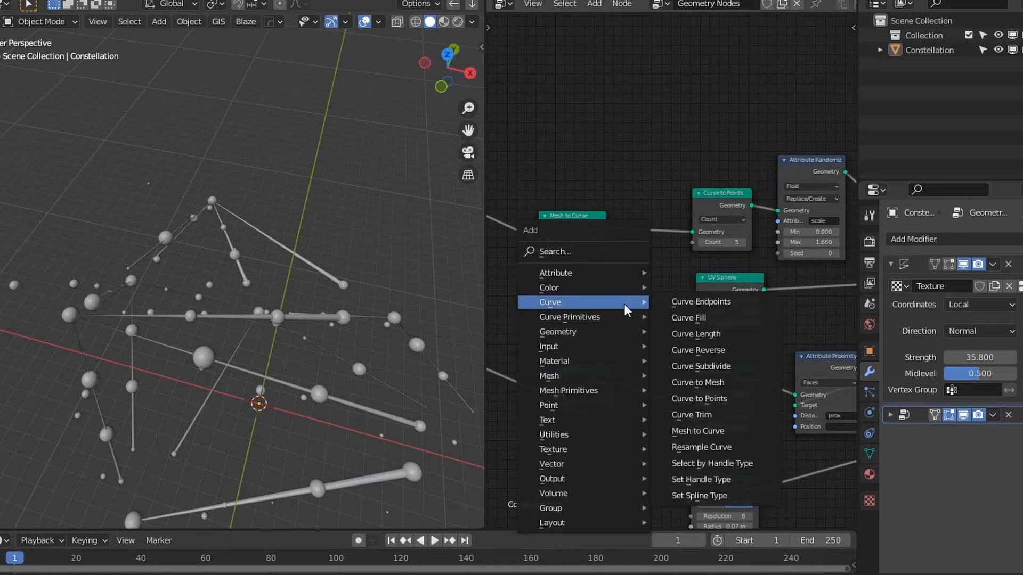
pyautogui.scroll(-5, 579, 397)
pyautogui.moveTo(698, 378); pyautogui.dragTo(490, 384, button='middle')
pyautogui.scroll(2, 693, 340)
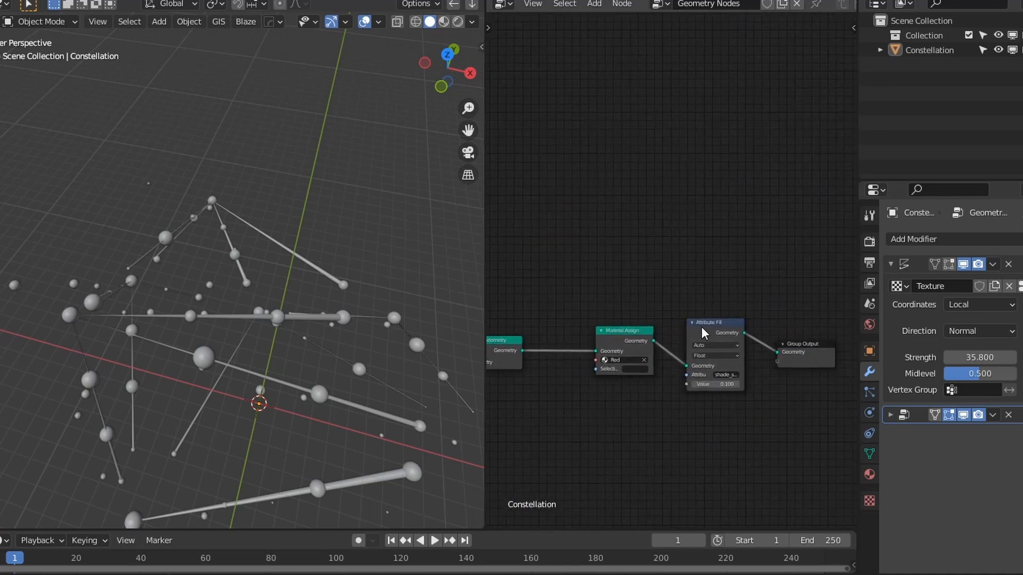
pyautogui.click(701, 328)
pyautogui.hotkey('ctrl', 'x')
pyautogui.scroll(4, 186, 459)
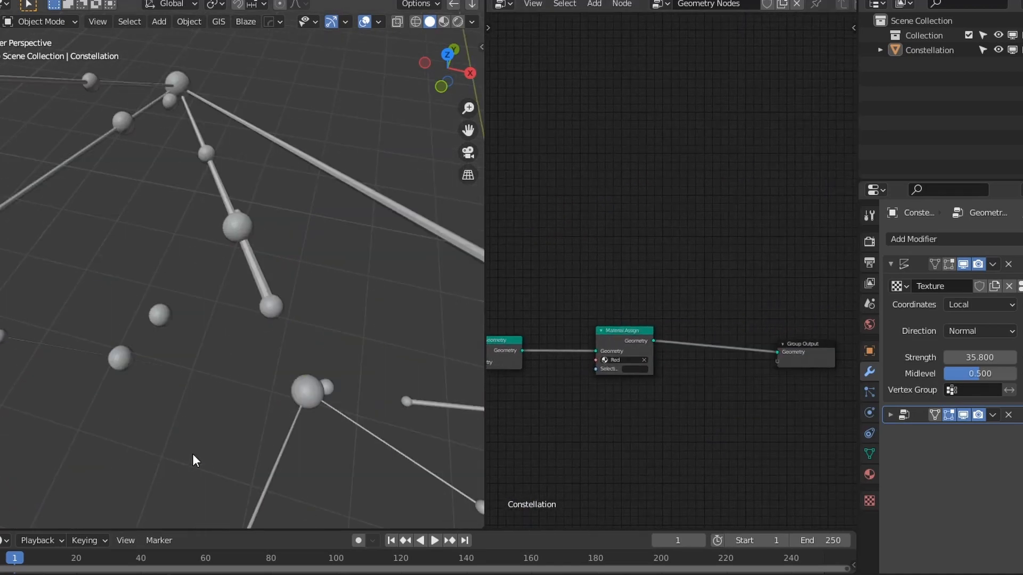
pyautogui.moveTo(194, 458); pyautogui.dragTo(216, 408, button='middle')
pyautogui.scroll(8, 215, 408)
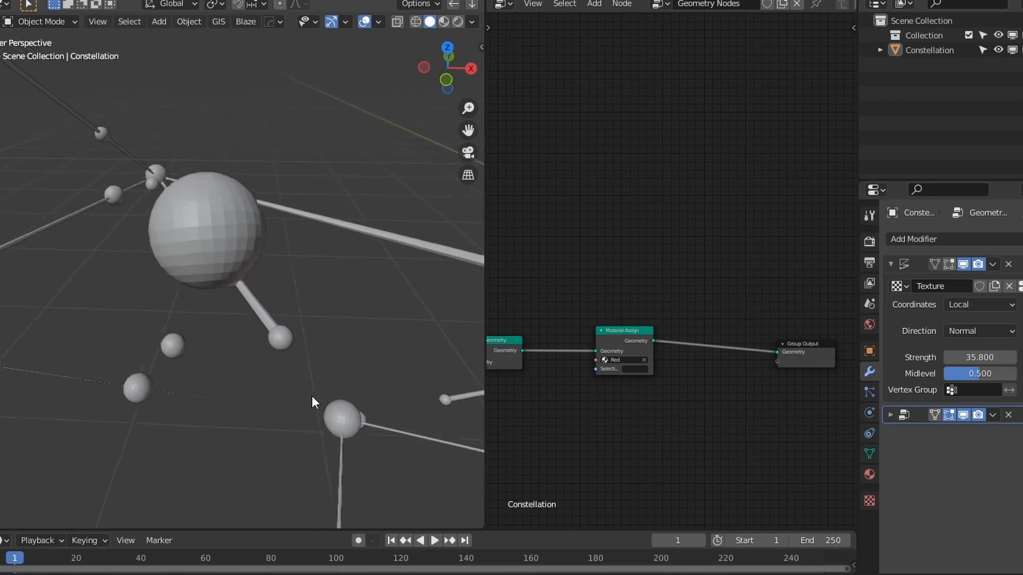
pyautogui.scroll(-3, 225, 241)
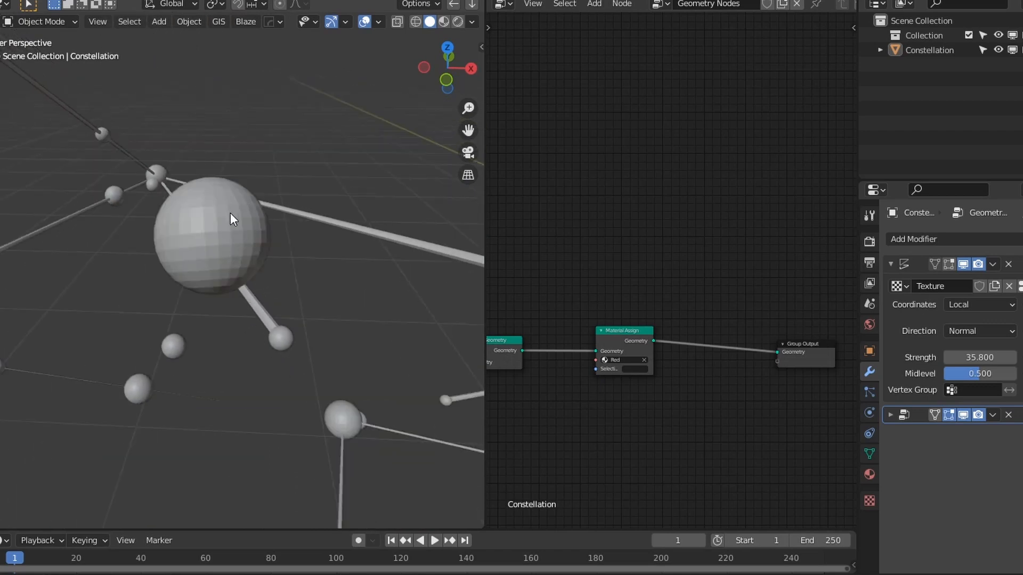
pyautogui.keyDown('shift'); pyautogui.moveTo(269, 257); pyautogui.dragTo(278, 259, button='middle'); pyautogui.keyUp('shift')
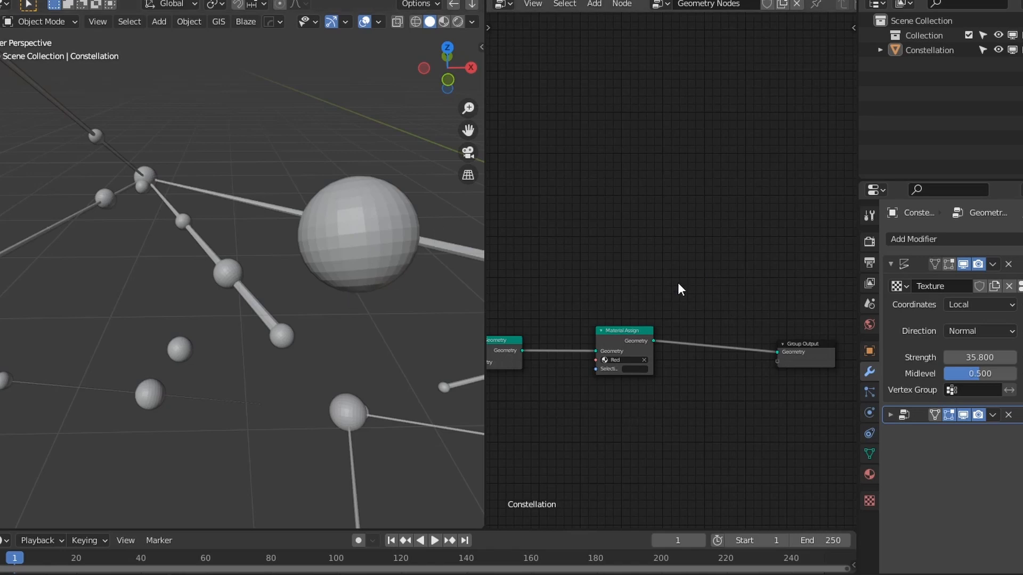
# - Insert an Attribute Fill node between Material Assign and Group Output, with attribute shade_smooth and value 0.100
pyautogui.hotkey('shift', 'a')
pyautogui.moveTo(648, 252)
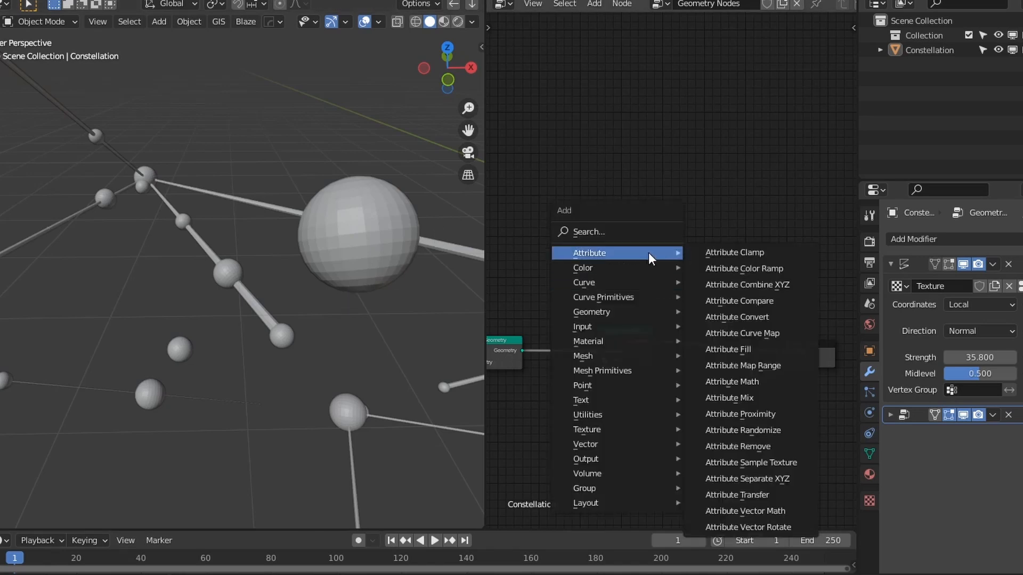
pyautogui.click(719, 349)
pyautogui.click(725, 373)
pyautogui.scroll(2, 692, 367)
pyautogui.click(669, 371)
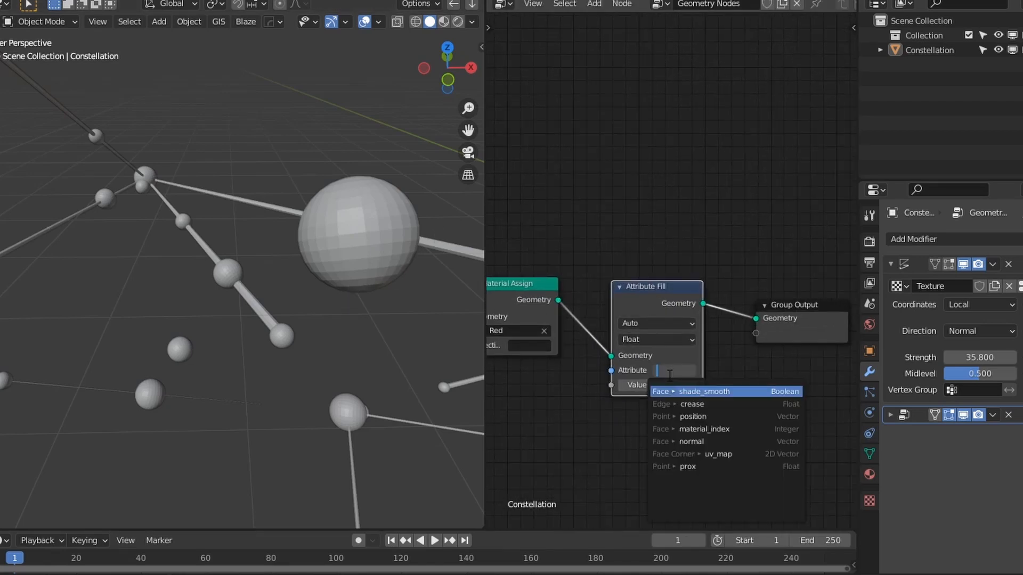
pyautogui.click(698, 392)
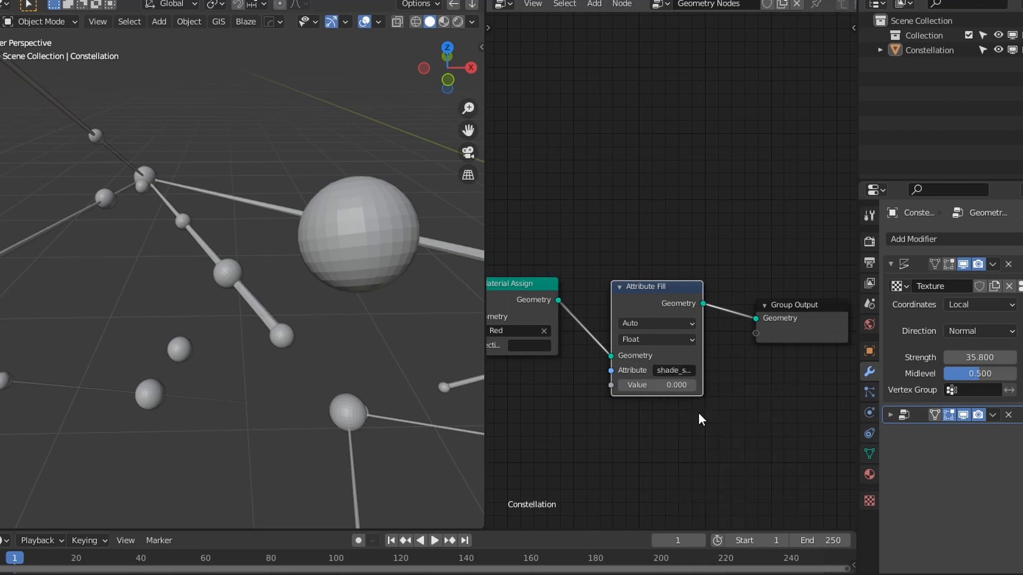
pyautogui.click(693, 385)
pyautogui.scroll(2, 675, 397)
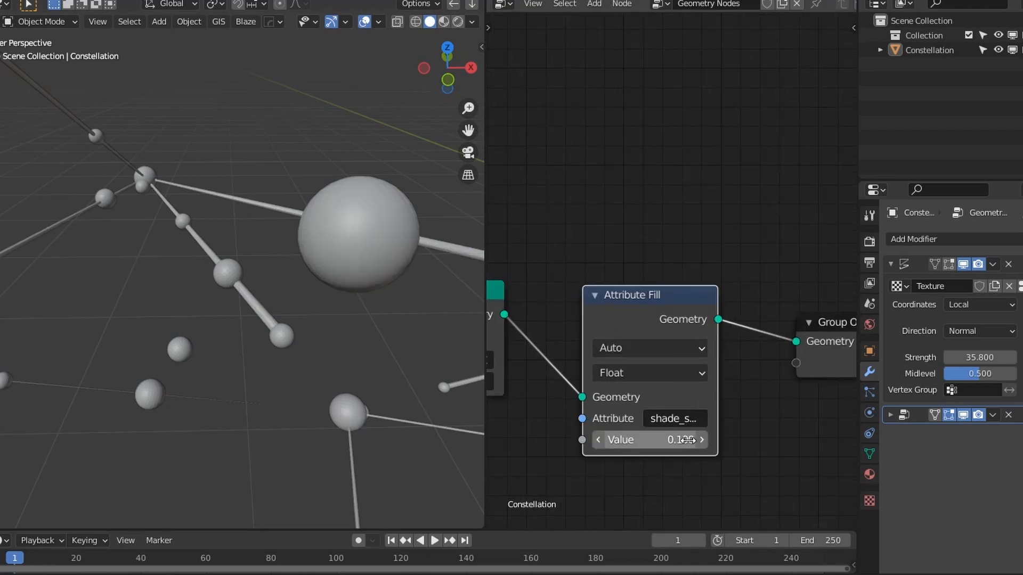
# - Examine the line branch of the node tree and the tapered lines between the spheres up close
pyautogui.scroll(-4, 642, 356)
pyautogui.scroll(-5, 370, 299)
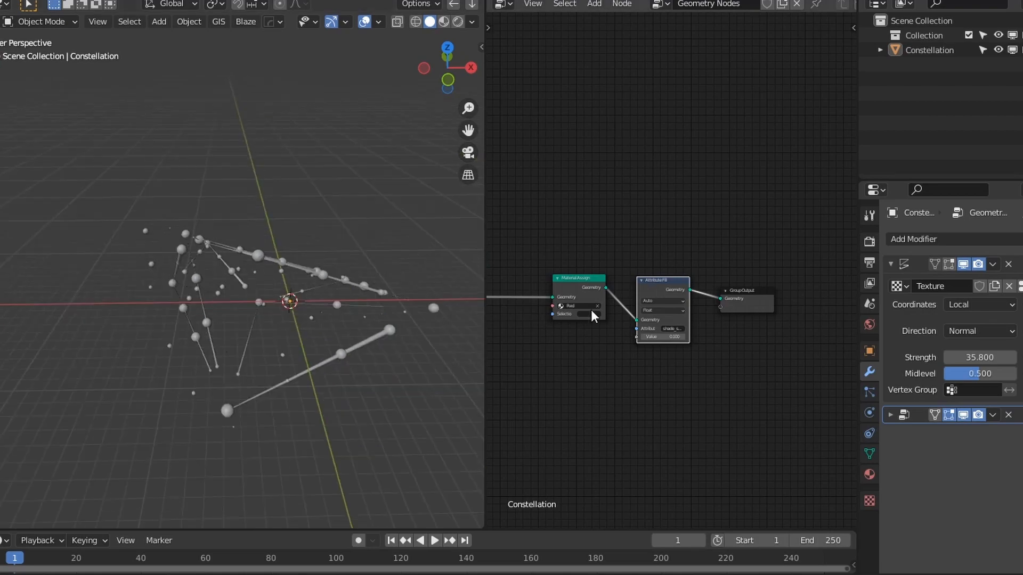
pyautogui.scroll(-3, 593, 316)
pyautogui.moveTo(593, 316); pyautogui.dragTo(810, 352, button='middle')
pyautogui.moveTo(616, 369); pyautogui.dragTo(753, 342, button='middle')
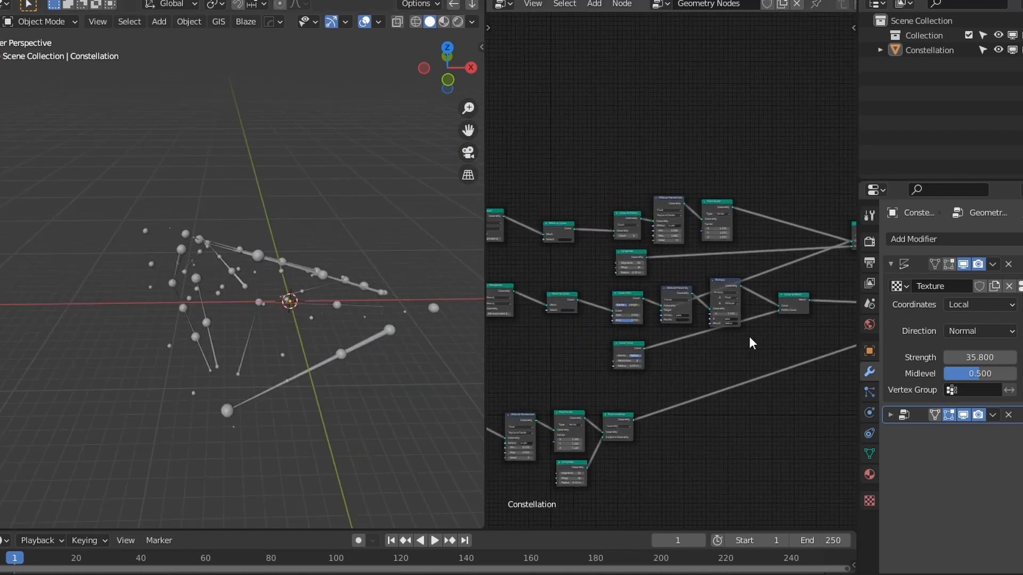
pyautogui.scroll(5, 751, 343)
pyautogui.moveTo(384, 346); pyautogui.dragTo(244, 381, button='middle')
pyautogui.scroll(5, 236, 361)
pyautogui.scroll(4, 293, 358)
pyautogui.moveTo(293, 359); pyautogui.dragTo(226, 337, button='middle')
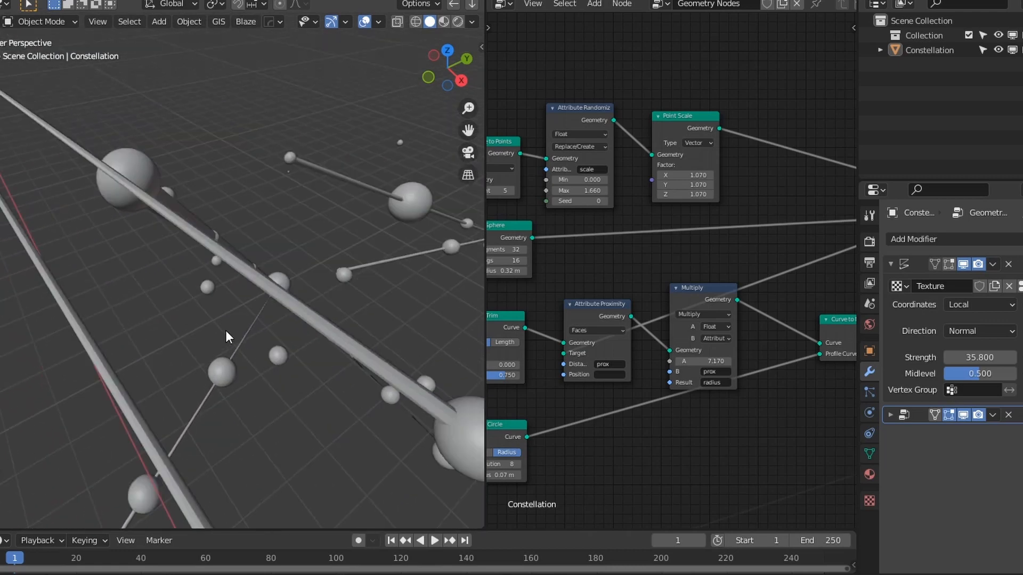
# - Remove the Attribute Proximity and Multiply nodes from the line branch, keeping the curve linked to Curve to Mesh
pyautogui.scroll(2, 648, 408)
pyautogui.scroll(-2, 654, 365)
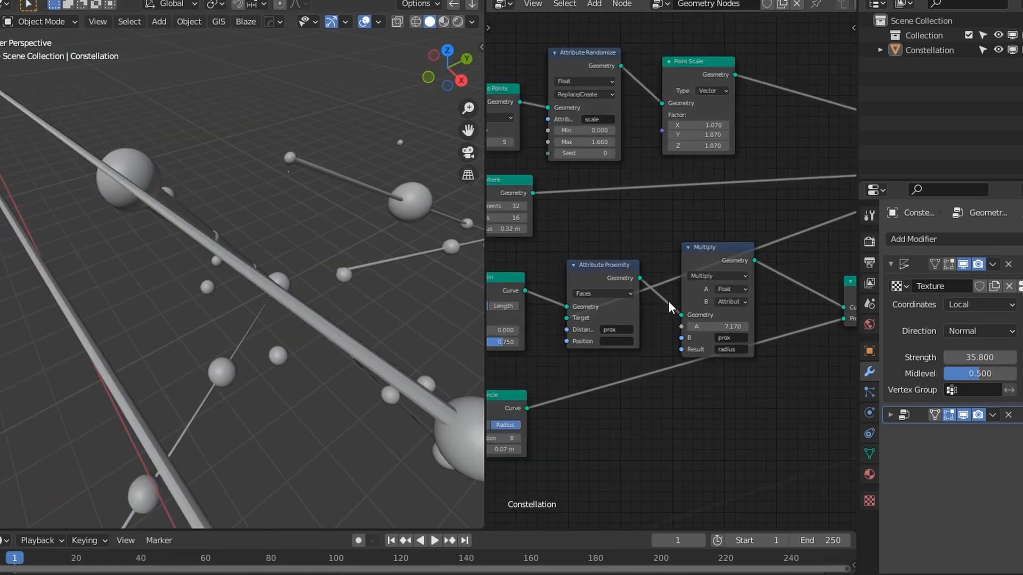
pyautogui.scroll(2, 687, 327)
pyautogui.click(577, 276)
pyautogui.moveTo(577, 274); pyautogui.dragTo(583, 277)
pyautogui.scroll(-3, 590, 293)
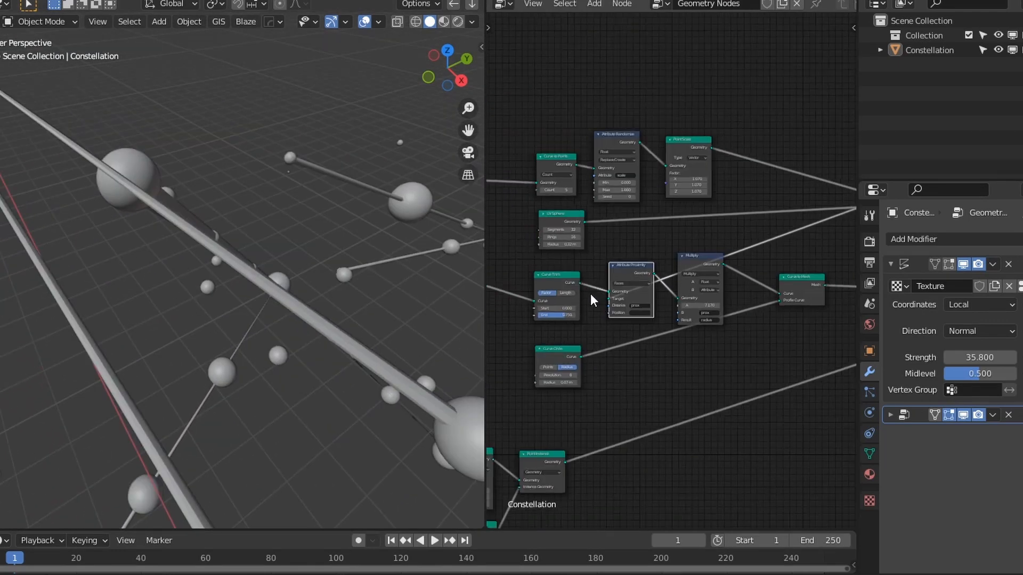
pyautogui.hotkey('ctrl', 'x')
pyautogui.click(704, 263)
pyautogui.hotkey('ctrl', 'x')
pyautogui.scroll(2, 619, 344)
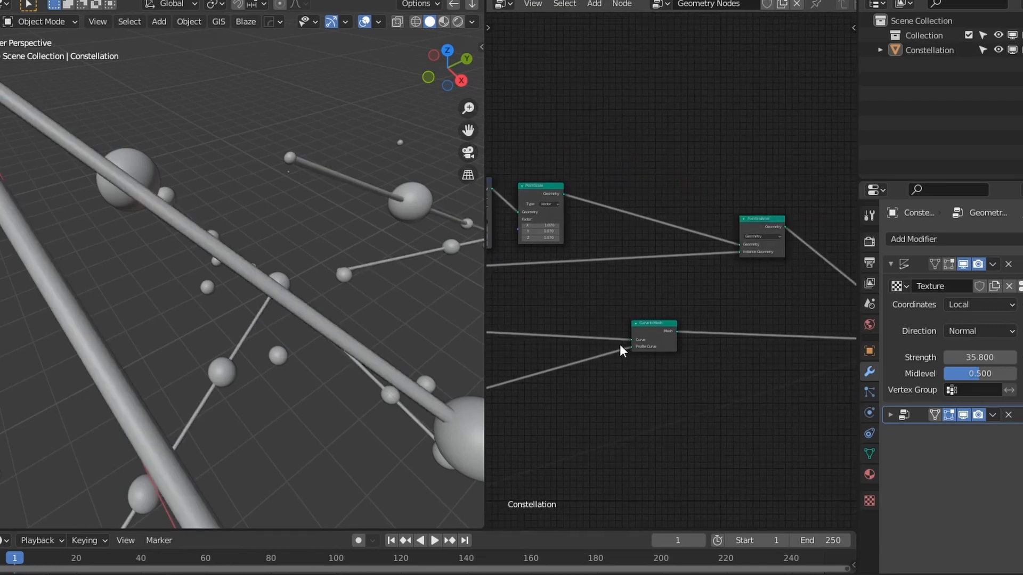
# - Insert an Attribute Proximity node between Curve Trim and Curve to Mesh
pyautogui.hotkey('shift', 'a')
pyautogui.press('Escape')
pyautogui.hotkey('shift', 'a')
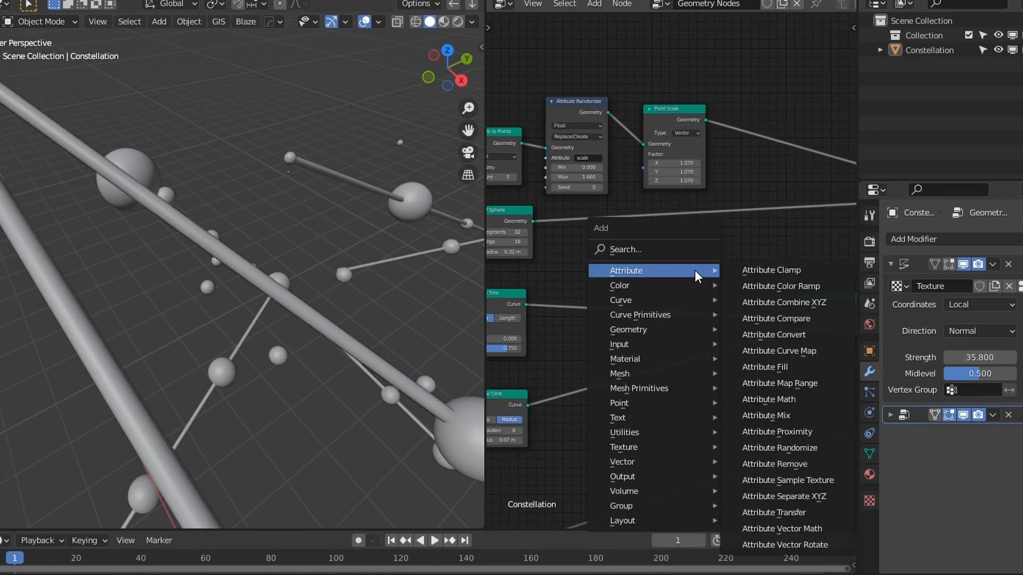
pyautogui.moveTo(633, 267)
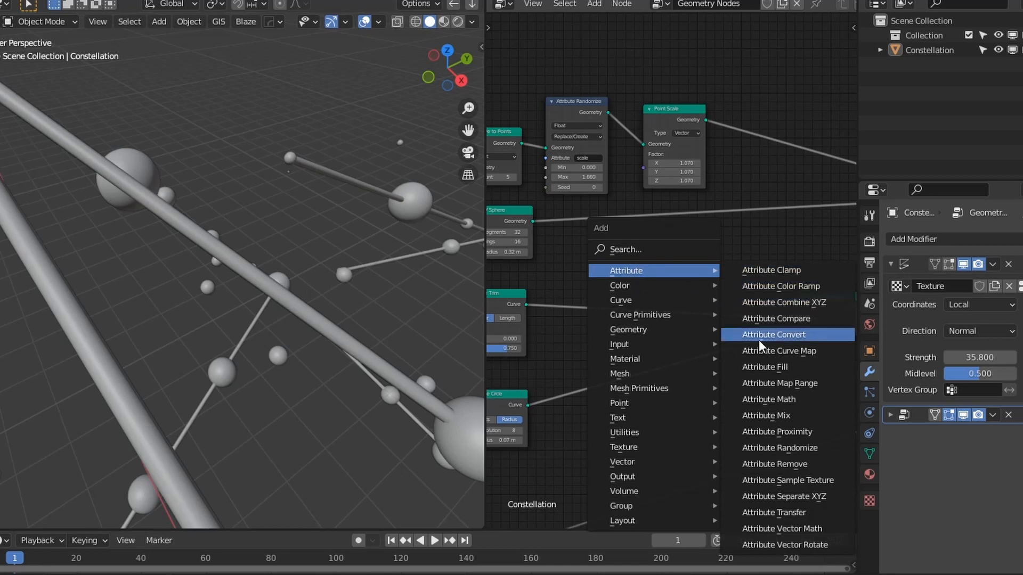
pyautogui.click(766, 429)
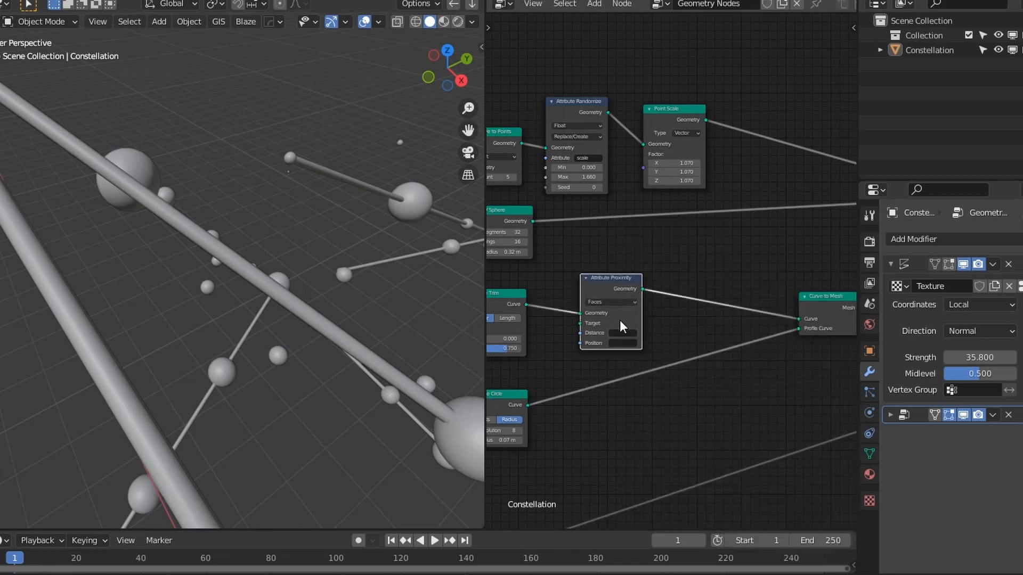
# - Link the Point Instance geometry to the Attribute Proximity node's Target and name its Distance attribute prox
pyautogui.scroll(-4, 661, 321)
pyautogui.moveTo(793, 240); pyautogui.dragTo(534, 334)
pyautogui.moveTo(533, 334); pyautogui.dragTo(622, 331, button='middle')
pyautogui.scroll(6, 622, 331)
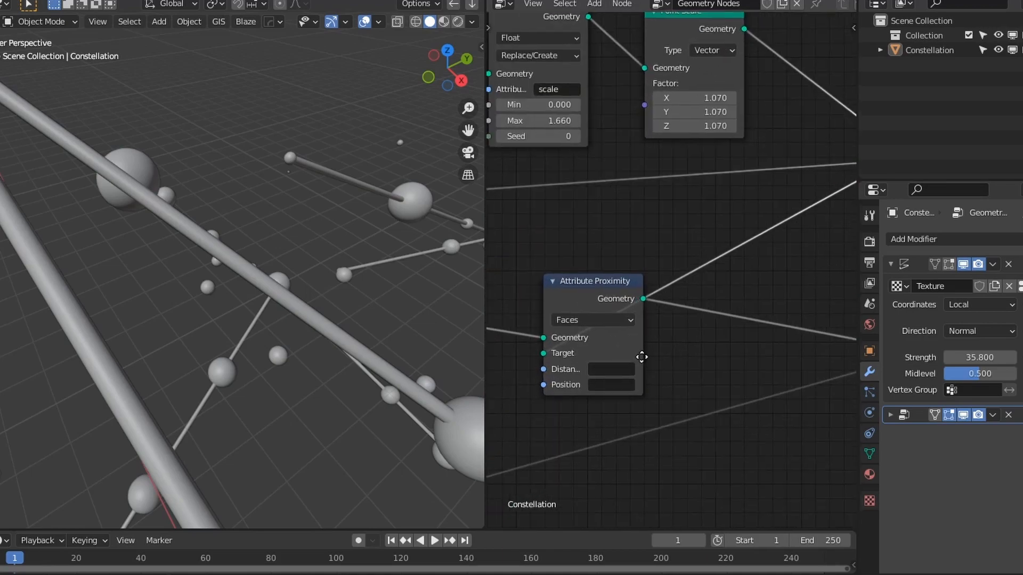
pyautogui.click(639, 354)
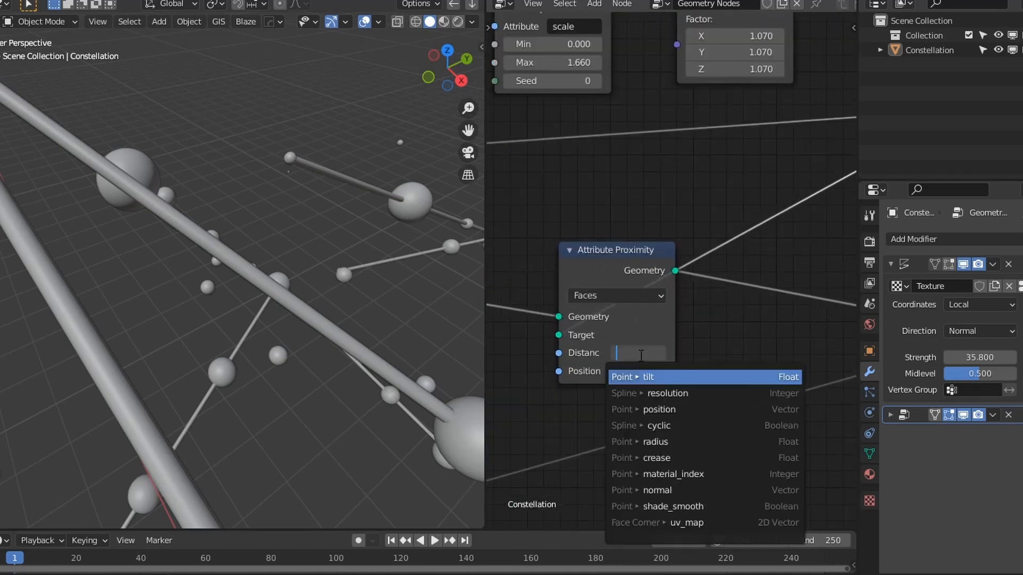
pyautogui.write('prox')
pyautogui.press('Return')
pyautogui.scroll(-5, 637, 373)
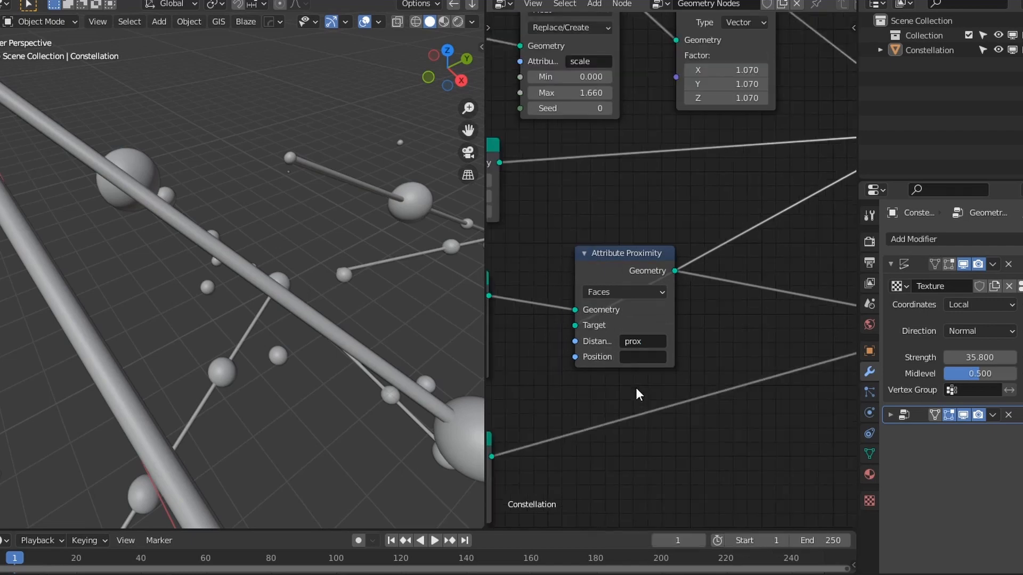
# - Insert an Attribute Math node after Attribute Proximity, set to Multiply with input A as a Float
pyautogui.hotkey('shift', 'a')
pyautogui.moveTo(676, 280)
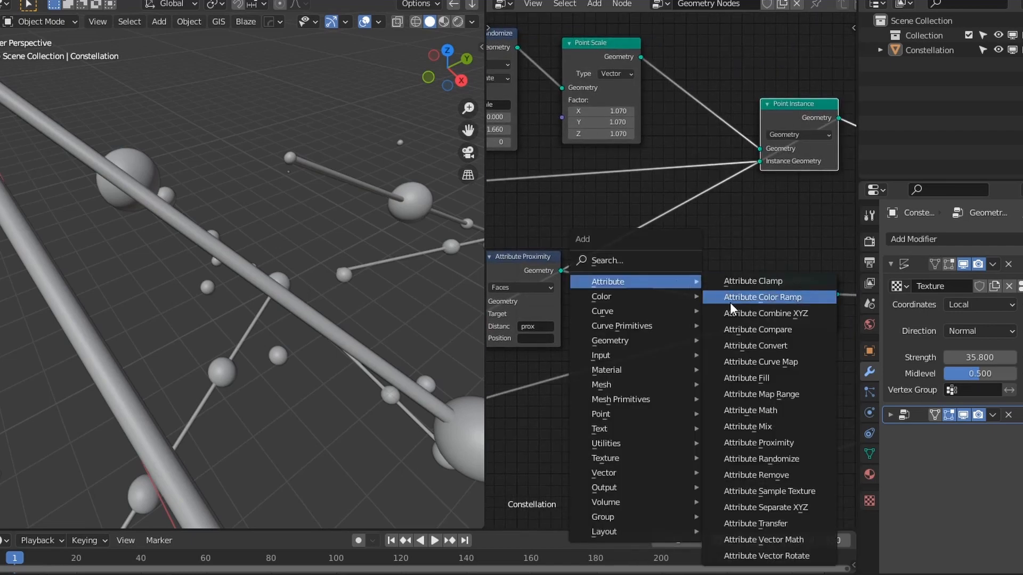
pyautogui.click(750, 410)
pyautogui.click(632, 254)
pyautogui.click(660, 280)
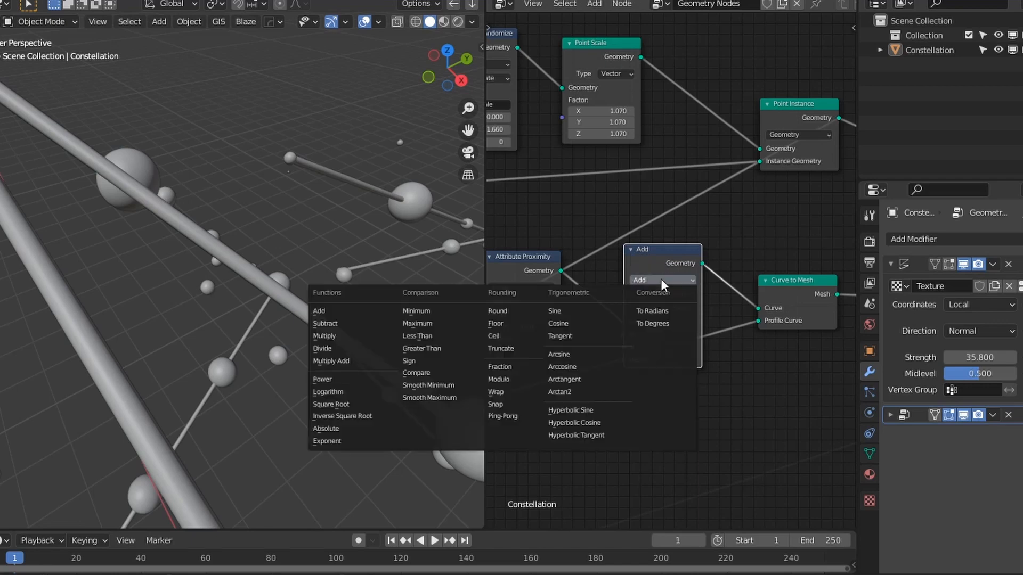
pyautogui.click(351, 335)
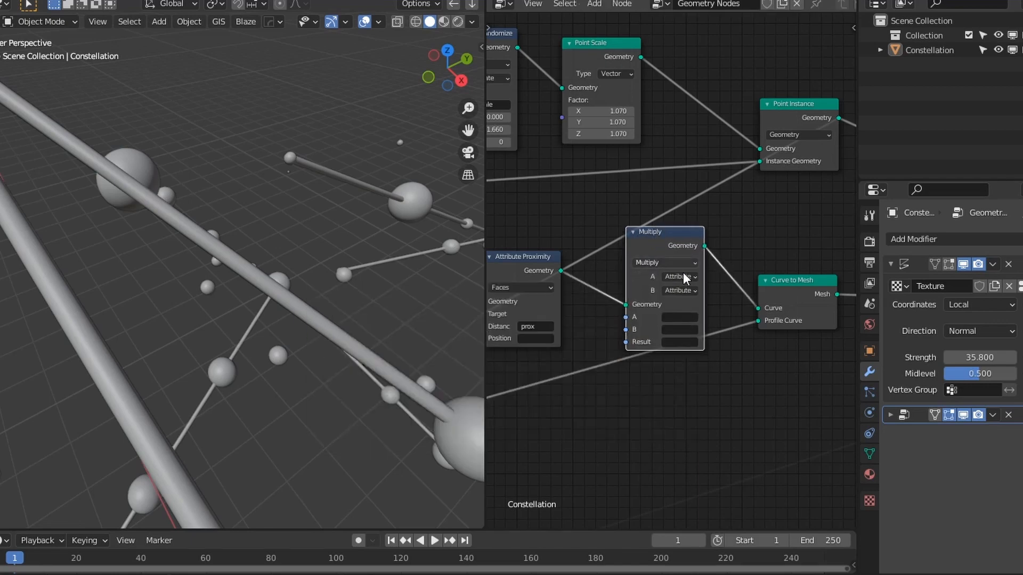
pyautogui.click(685, 274)
pyautogui.click(687, 302)
# - Set the Multiply node's B attribute to prox, its Result to radius and its A value to 6.900
pyautogui.click(674, 330)
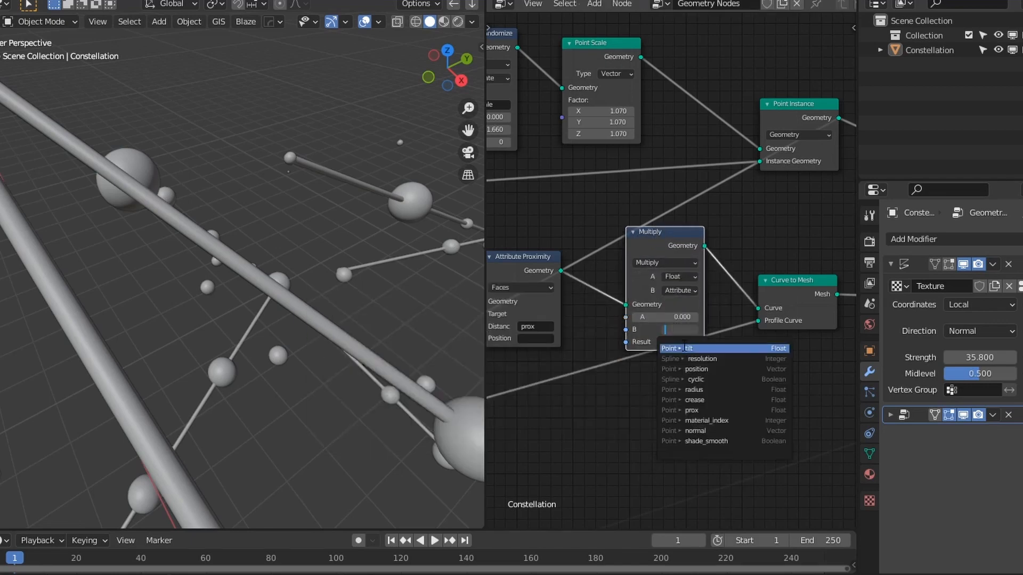
pyautogui.write('pr')
pyautogui.click(696, 369)
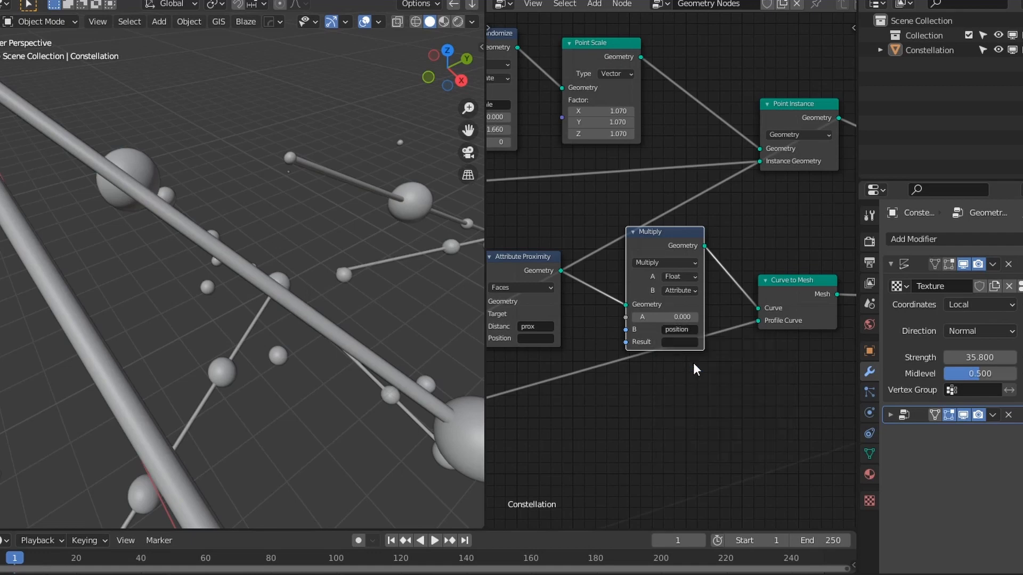
pyautogui.click(685, 329)
pyautogui.write('pr')
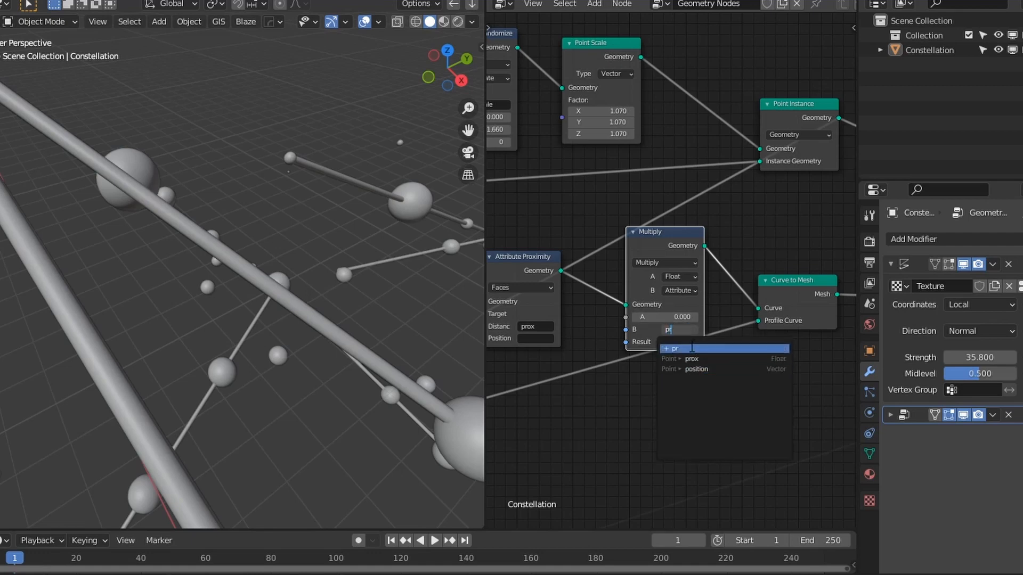
pyautogui.write('ox')
pyautogui.click(691, 348)
pyautogui.click(678, 342)
pyautogui.write('r')
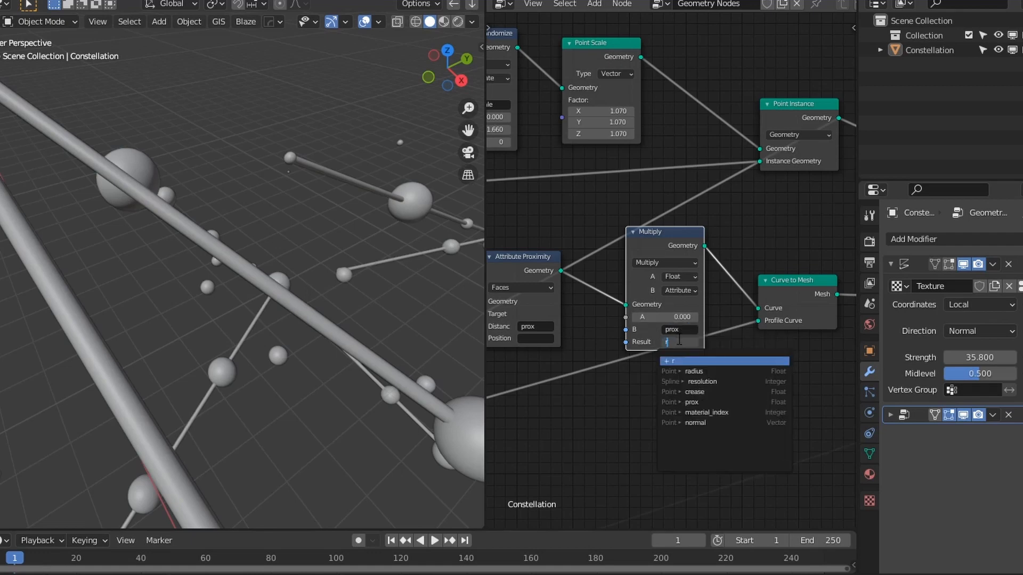
pyautogui.write('a')
pyautogui.click(694, 371)
pyautogui.scroll(1, 654, 346)
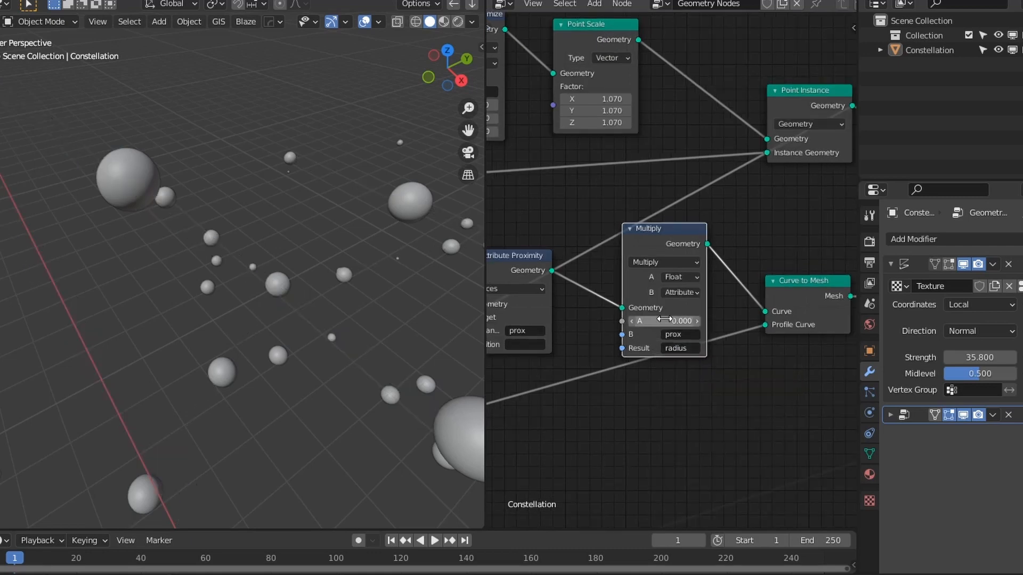
pyautogui.moveTo(664, 318); pyautogui.dragTo(690, 321)
# - Switch the Multiply node's B attribute to position, set A to 1.740 and inspect the resulting line shapes
pyautogui.click(673, 334)
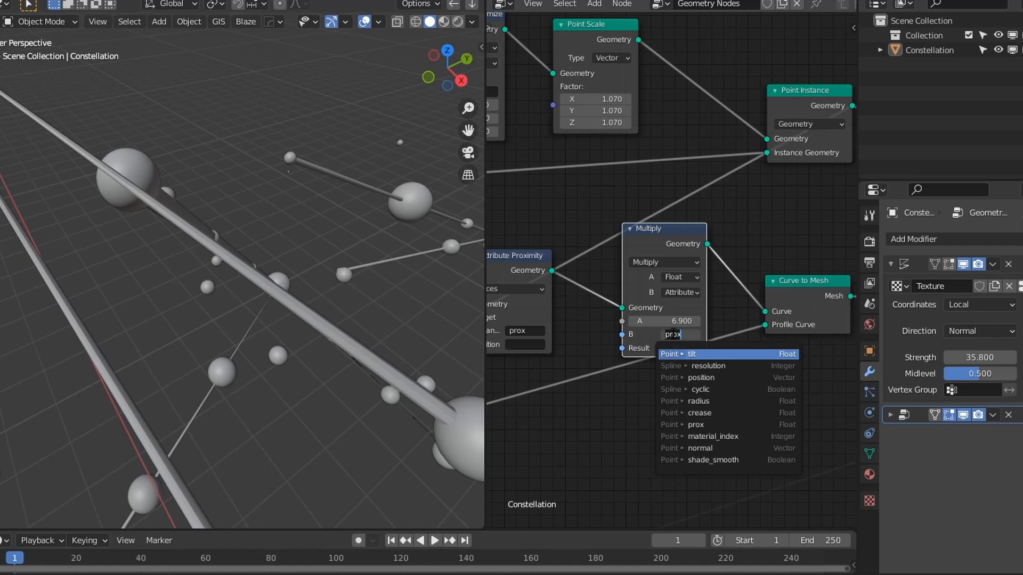
pyautogui.write('po')
pyautogui.click(701, 366)
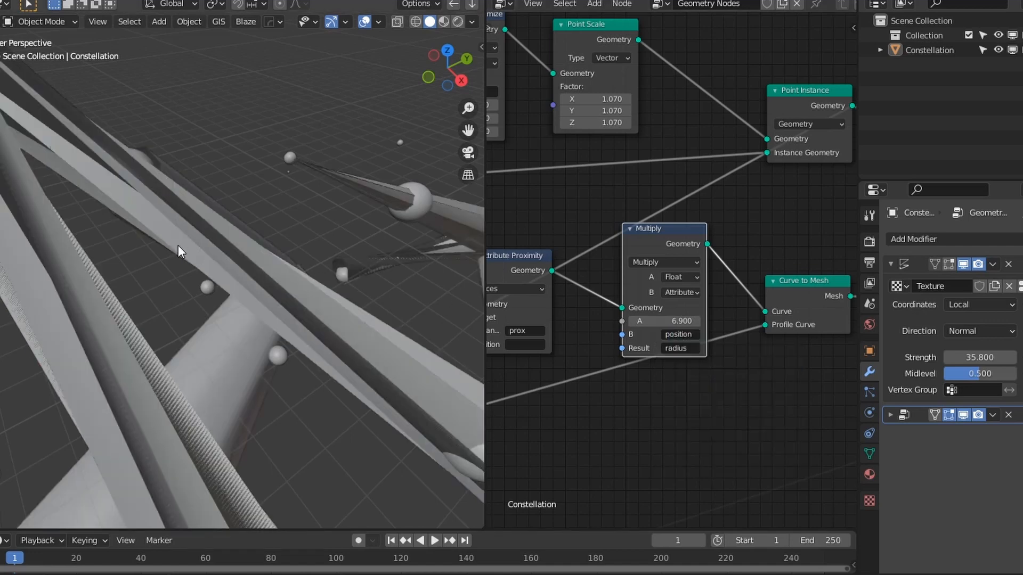
pyautogui.moveTo(682, 321)
pyautogui.mouseDown()
pyautogui.moveTo(634, 320)
pyautogui.moveTo(693, 320)
pyautogui.moveTo(682, 321)
pyautogui.mouseUp()
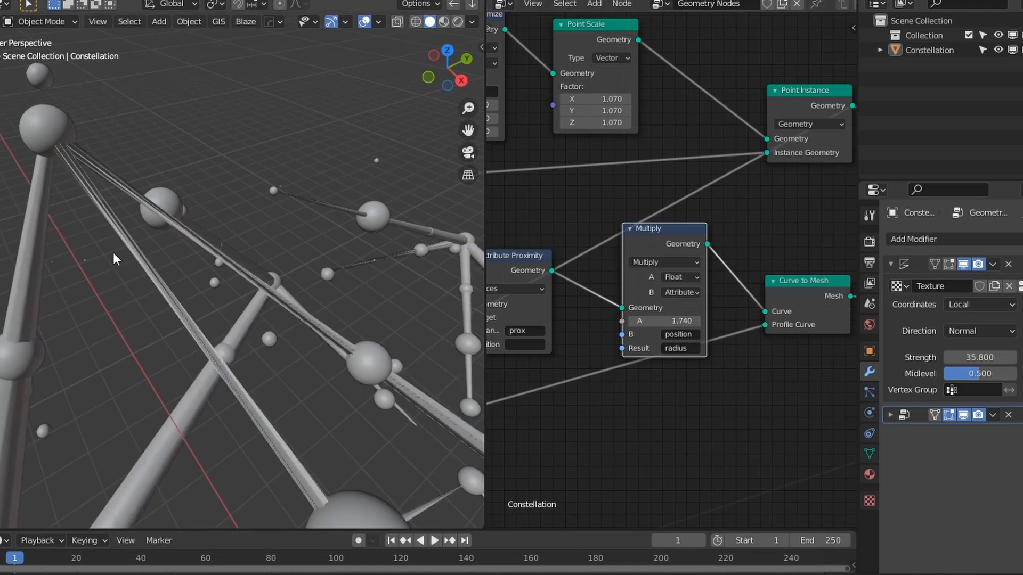
pyautogui.moveTo(114, 254); pyautogui.dragTo(230, 266, button='middle')
pyautogui.scroll(2, 230, 265)
pyautogui.scroll(-2, 230, 265)
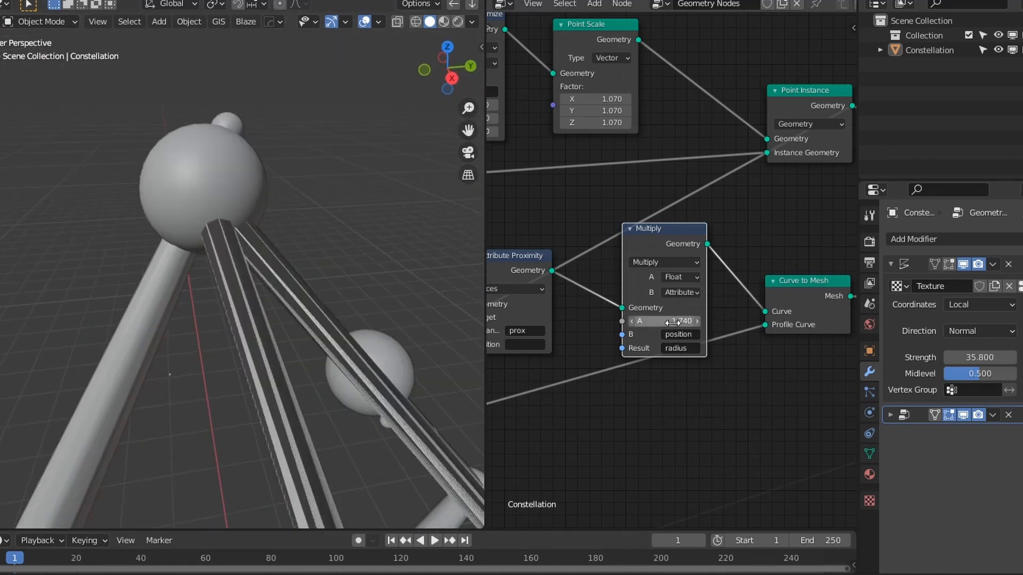
# - Set the Multiply node's A value to 1.340 and check the lines in another viewport shading mode
pyautogui.moveTo(661, 321)
pyautogui.mouseDown()
pyautogui.moveTo(640, 321)
pyautogui.moveTo(671, 320)
pyautogui.mouseUp()
pyautogui.press('z')
pyautogui.click(181, 337)
pyautogui.press('z')
pyautogui.click(328, 282)
# - Set the Multiply node's B attribute to prox and its A value to 3.180
pyautogui.click(678, 334)
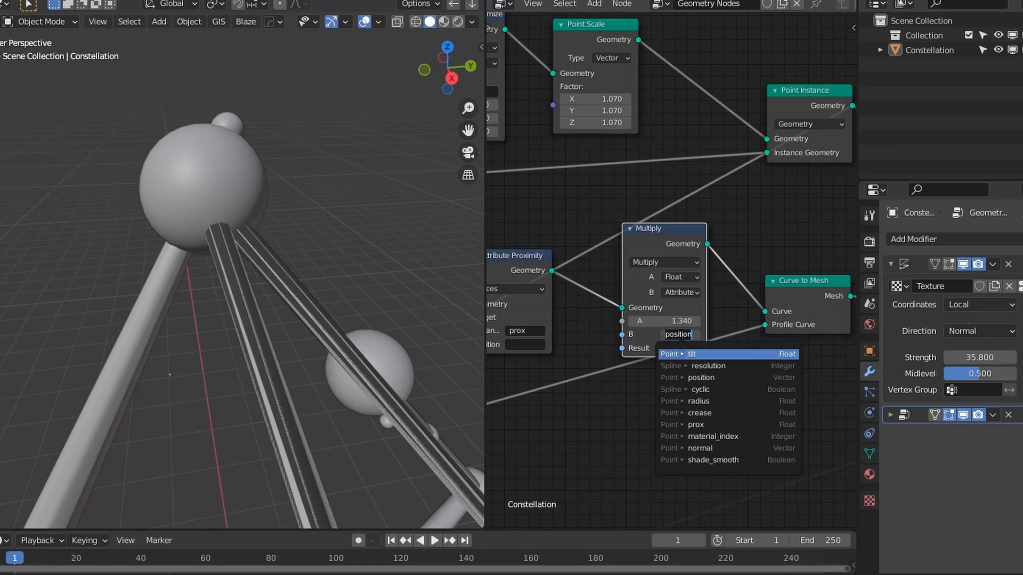
pyautogui.write('pr')
pyautogui.click(692, 363)
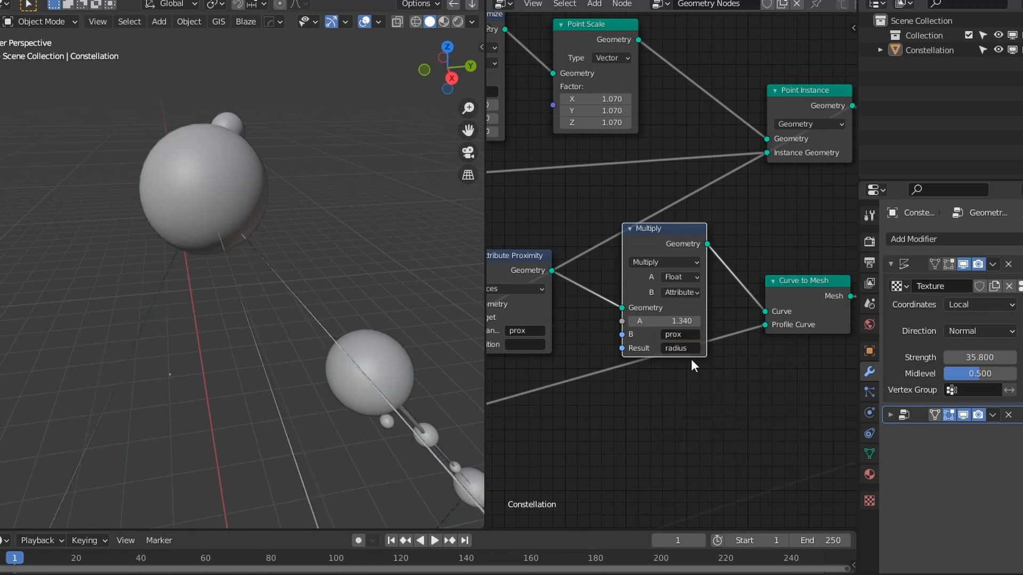
pyautogui.moveTo(671, 321)
pyautogui.mouseDown()
pyautogui.moveTo(762, 321)
pyautogui.moveTo(684, 321)
pyautogui.mouseUp()
# - Examine the proximity-tapered lines from several angles in Material Preview and Solid shading and look over the node tree
pyautogui.scroll(-6, 235, 286)
pyautogui.moveTo(236, 285)
pyautogui.mouseDown(button='middle')
pyautogui.moveTo(298, 344)
pyautogui.moveTo(290, 292)
pyautogui.moveTo(251, 304)
pyautogui.moveTo(244, 317)
pyautogui.mouseUp(button='middle')
pyautogui.scroll(5, 291, 294)
pyautogui.scroll(-4, 248, 307)
pyautogui.press('z')
pyautogui.moveTo(260, 408); pyautogui.dragTo(351, 391, button='middle')
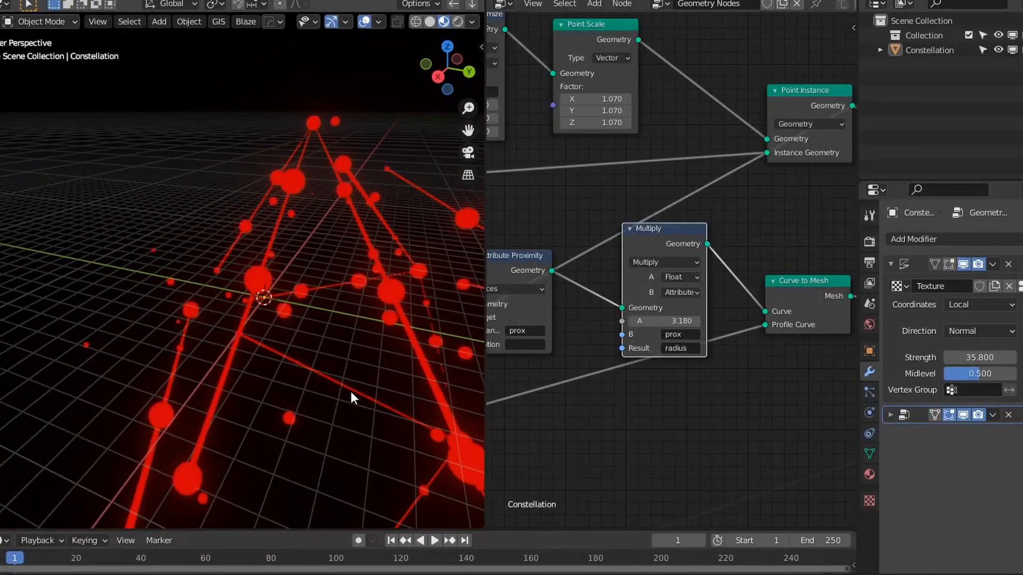
pyautogui.scroll(-8, 635, 311)
pyautogui.moveTo(561, 327); pyautogui.dragTo(612, 346, button='middle')
pyautogui.scroll(2, 781, 332)
pyautogui.scroll(-7, 613, 346)
pyautogui.moveTo(677, 388)
pyautogui.mouseDown(button='middle')
pyautogui.moveTo(522, 379)
pyautogui.moveTo(548, 371)
pyautogui.mouseUp(button='middle')
pyautogui.press('z')
pyautogui.press('6')
pyautogui.moveTo(302, 318); pyautogui.dragTo(315, 346, button='middle')
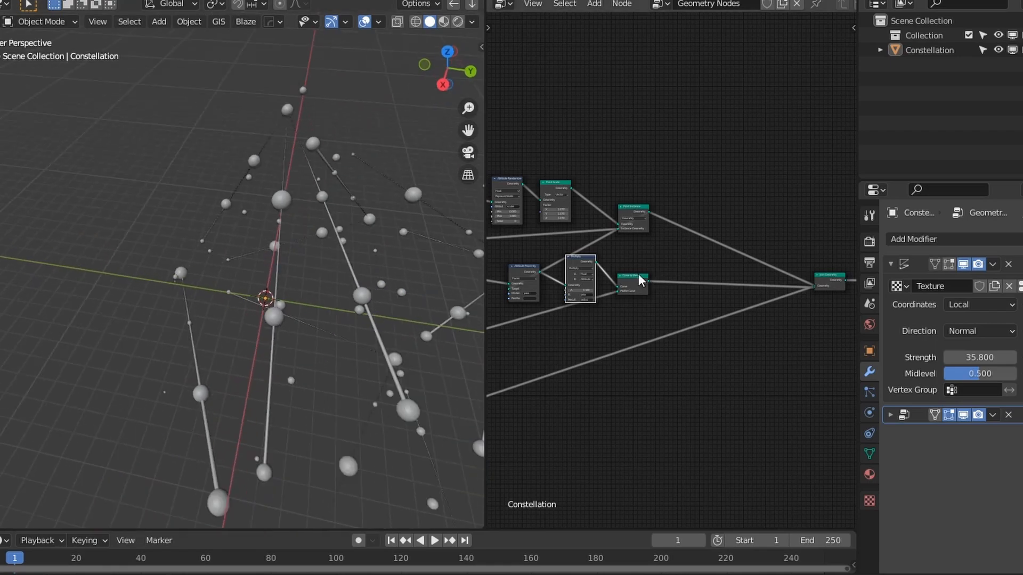
# - Insert a Resample Curve node between the upper Mesh to Curve and Curve to Points nodes
pyautogui.moveTo(541, 289); pyautogui.dragTo(678, 271, button='middle')
pyautogui.scroll(5, 539, 293)
pyautogui.scroll(6, 680, 277)
pyautogui.scroll(2, 682, 279)
pyautogui.hotkey('shift', 'a')
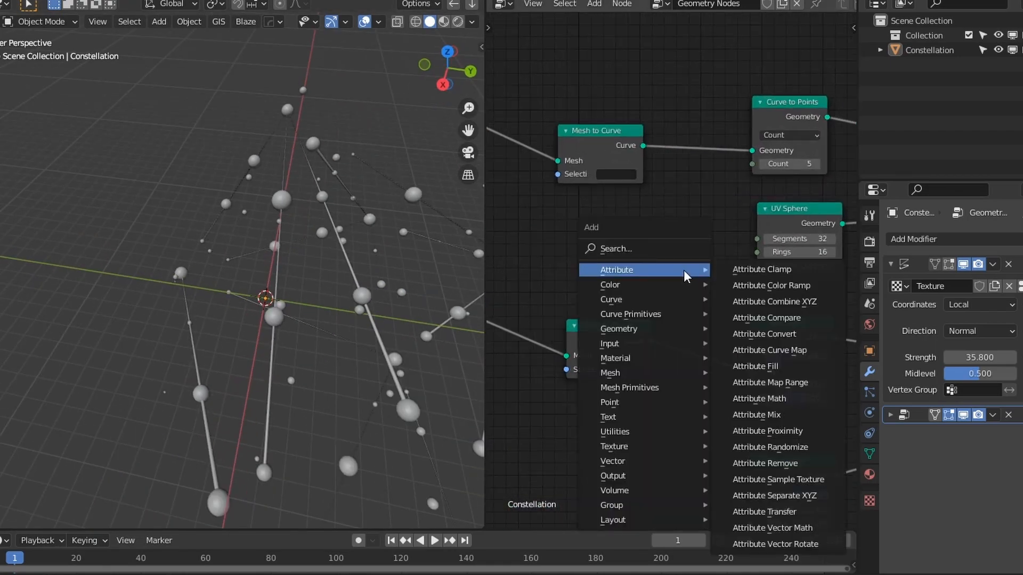
pyautogui.moveTo(648, 299)
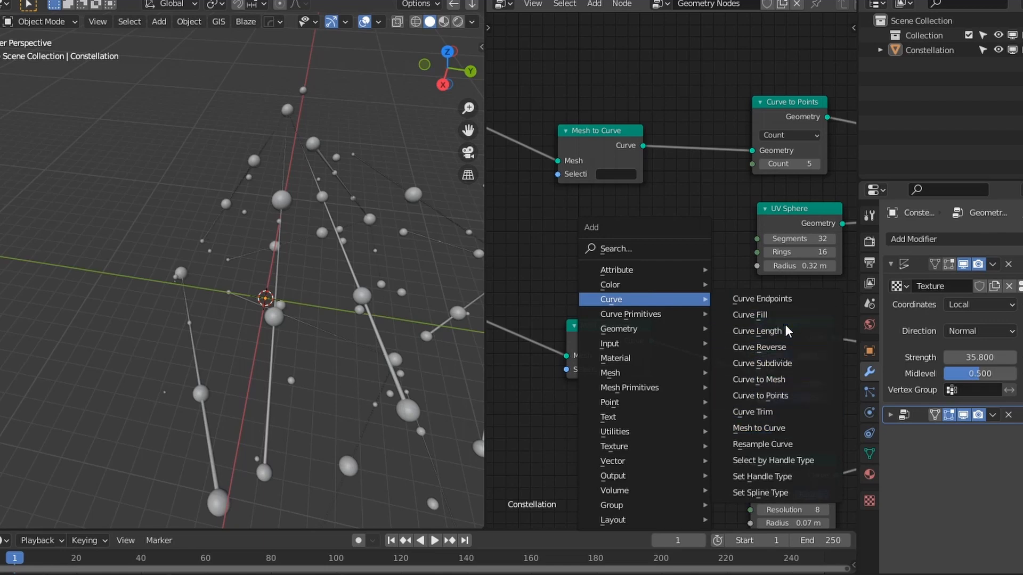
pyautogui.click(790, 443)
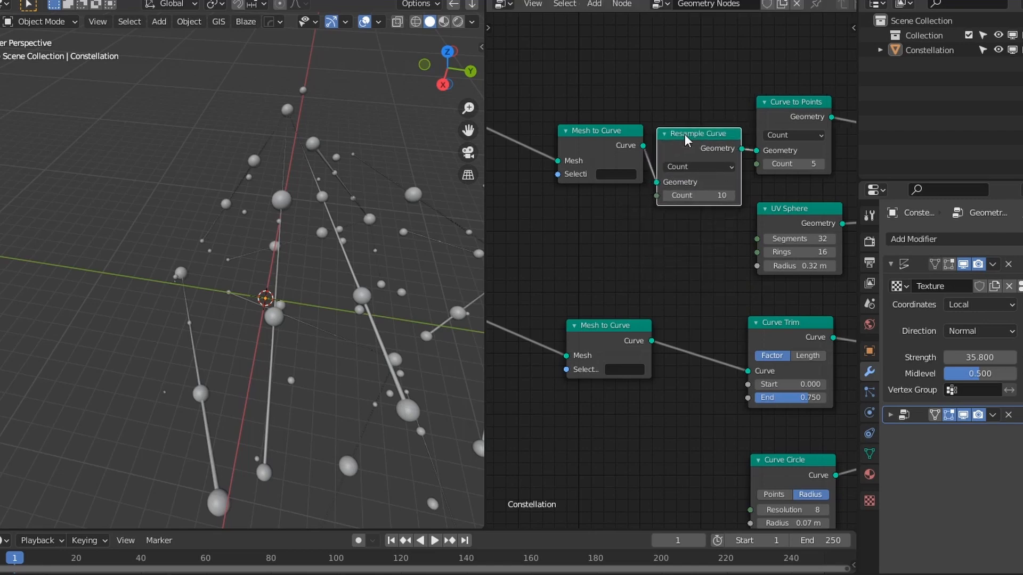
# - Duplicate the Resample Curve node and insert the copy between the lower Mesh to Curve and Curve Trim nodes
pyautogui.click(699, 142)
pyautogui.hotkey('shift', 'd')
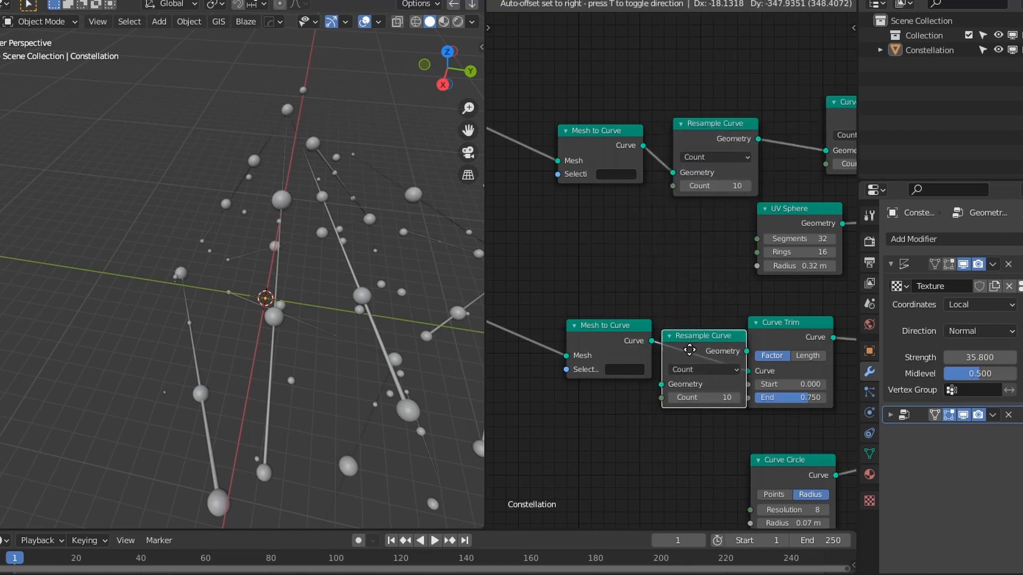
pyautogui.click(714, 382)
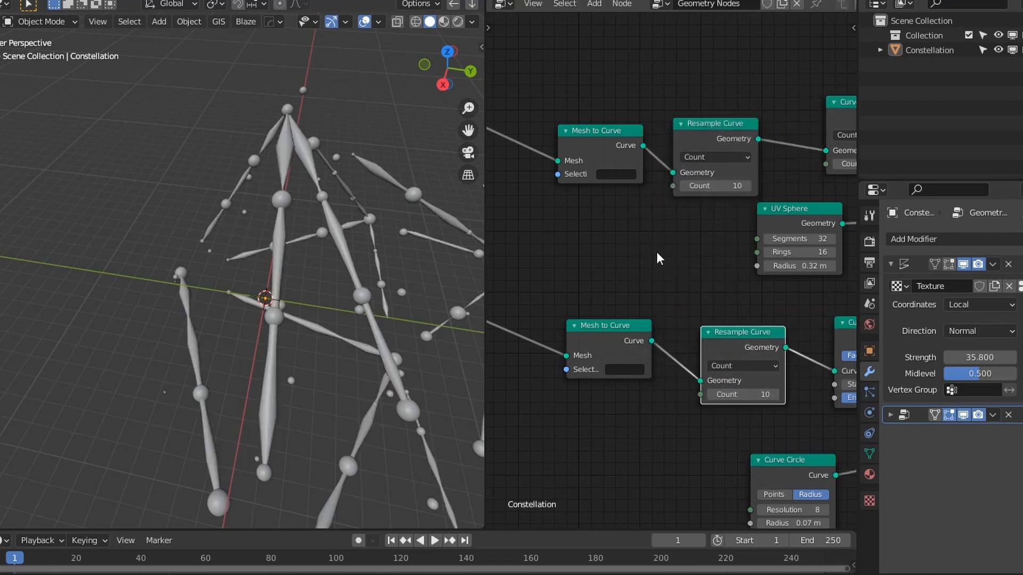
# - Add a Math node between the two curve branches and set its operation to Multiply
pyautogui.hotkey('shift', 'a')
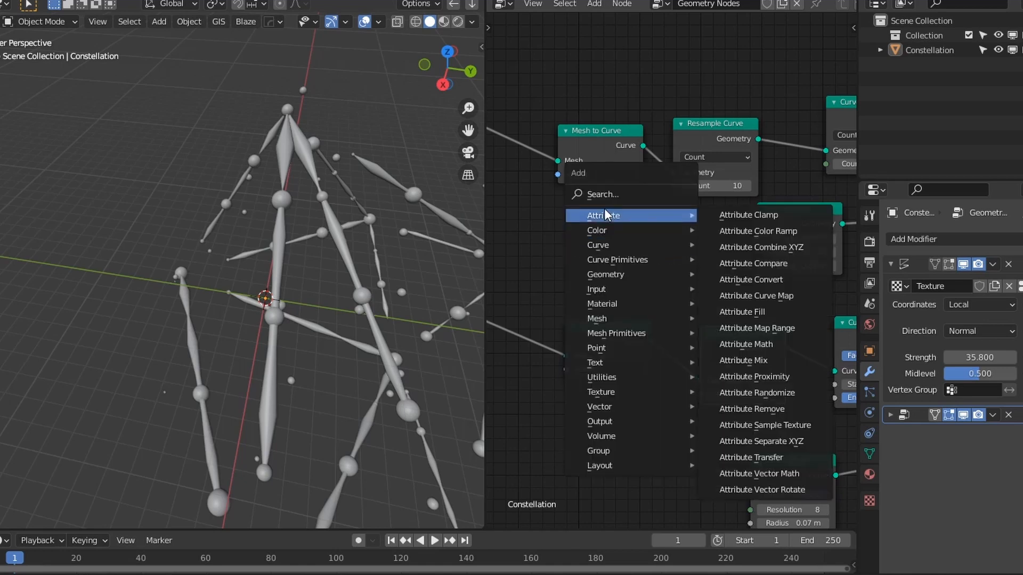
pyautogui.hotkey('shift', 'a')
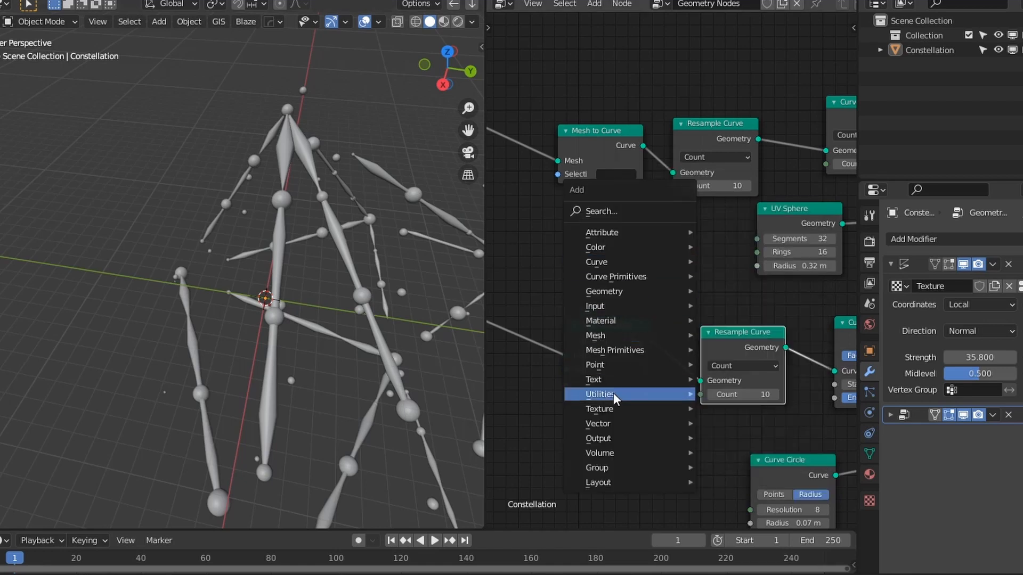
pyautogui.moveTo(612, 394)
pyautogui.click(732, 473)
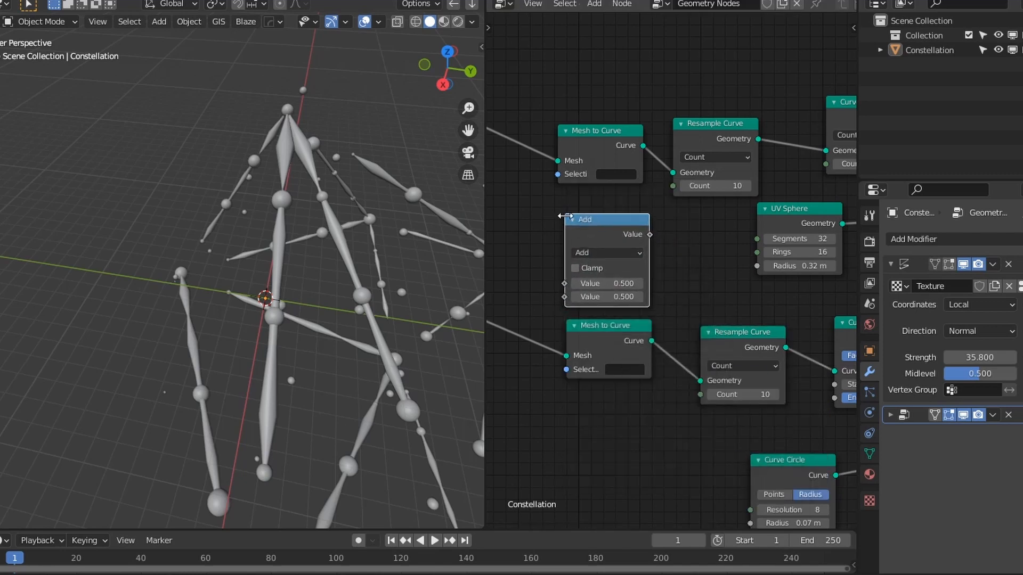
pyautogui.click(602, 254)
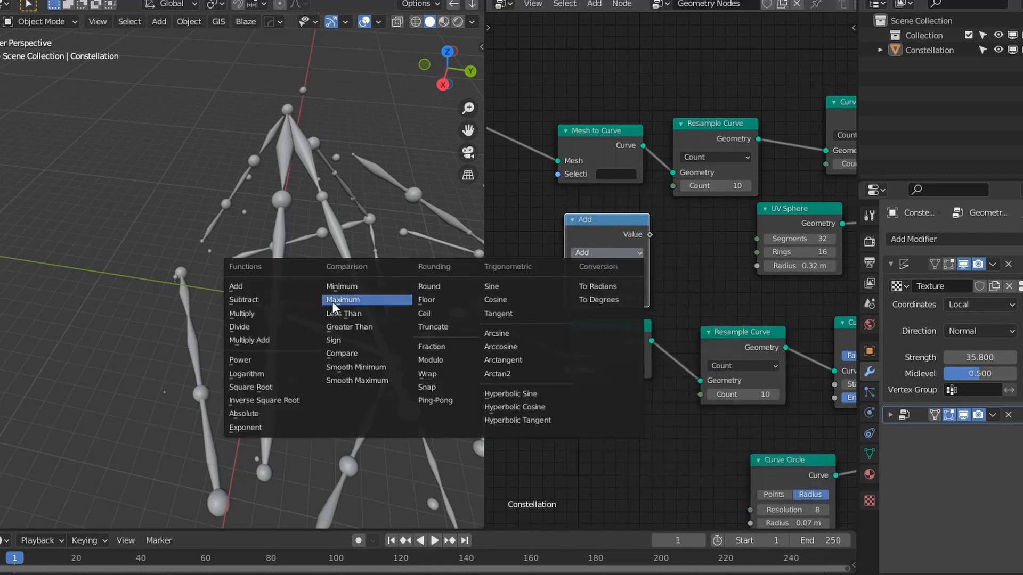
pyautogui.click(263, 313)
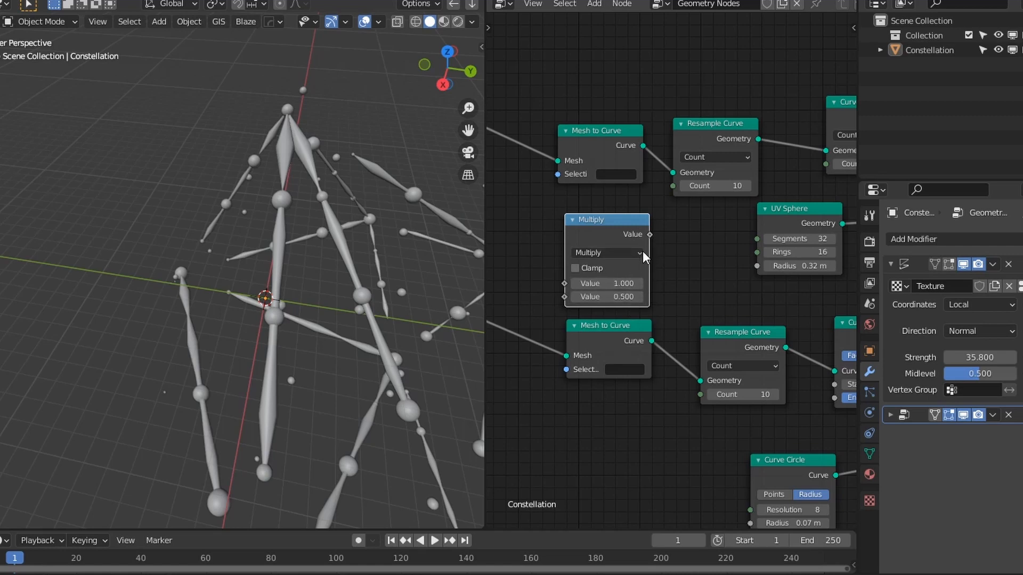
# - Connect the Math node's Value output to both Resample Curve Count inputs and set its second value to 3.600
pyautogui.moveTo(682, 185); pyautogui.dragTo(681, 186)
pyautogui.moveTo(650, 235); pyautogui.dragTo(701, 394)
pyautogui.moveTo(620, 296); pyautogui.dragTo(666, 296)
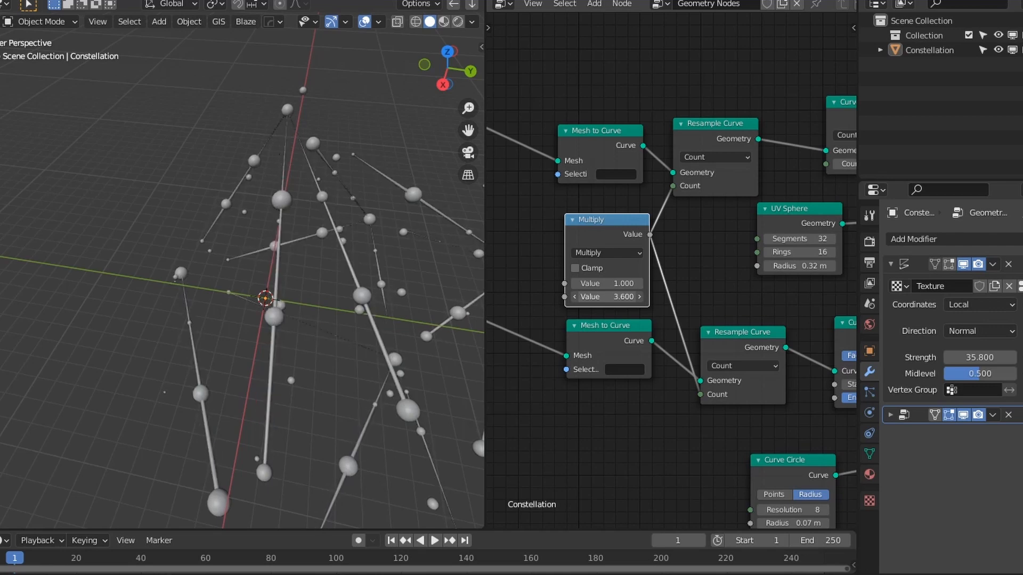
# - Try the Math node as Add with values 0.000 and 3.800, and delete the node
pyautogui.click(616, 260)
pyautogui.click(283, 290)
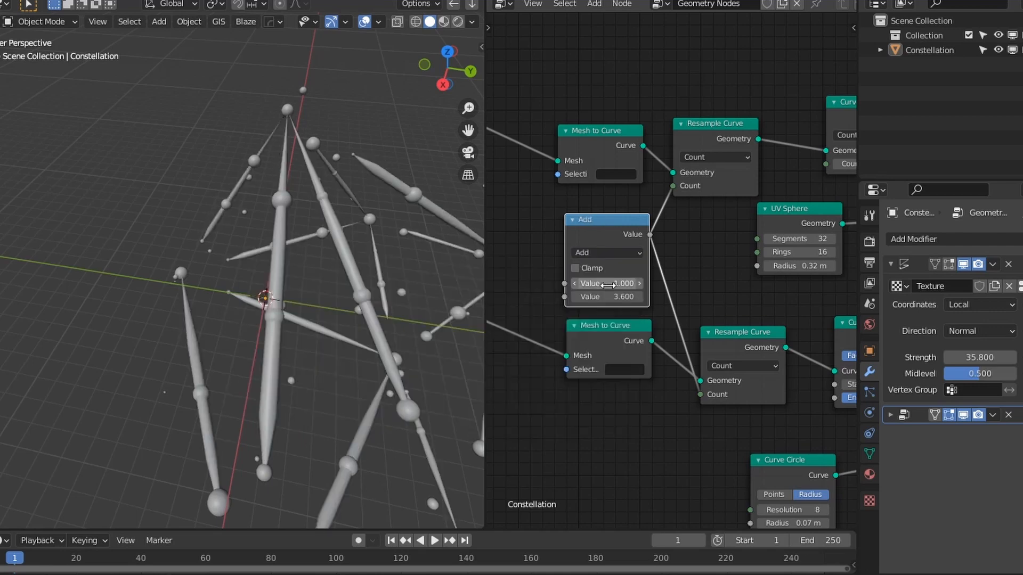
pyautogui.click(610, 284)
pyautogui.write('0')
pyautogui.press('Return')
pyautogui.moveTo(610, 297); pyautogui.dragTo(613, 296)
pyautogui.moveTo(246, 349); pyautogui.dragTo(333, 356, button='middle')
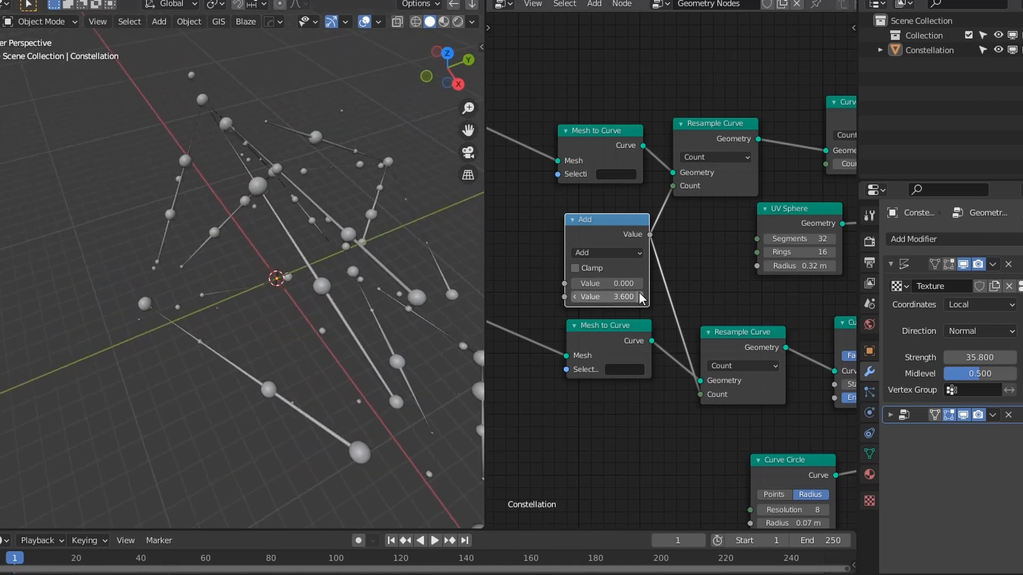
pyautogui.click(638, 293)
pyautogui.click(638, 293)
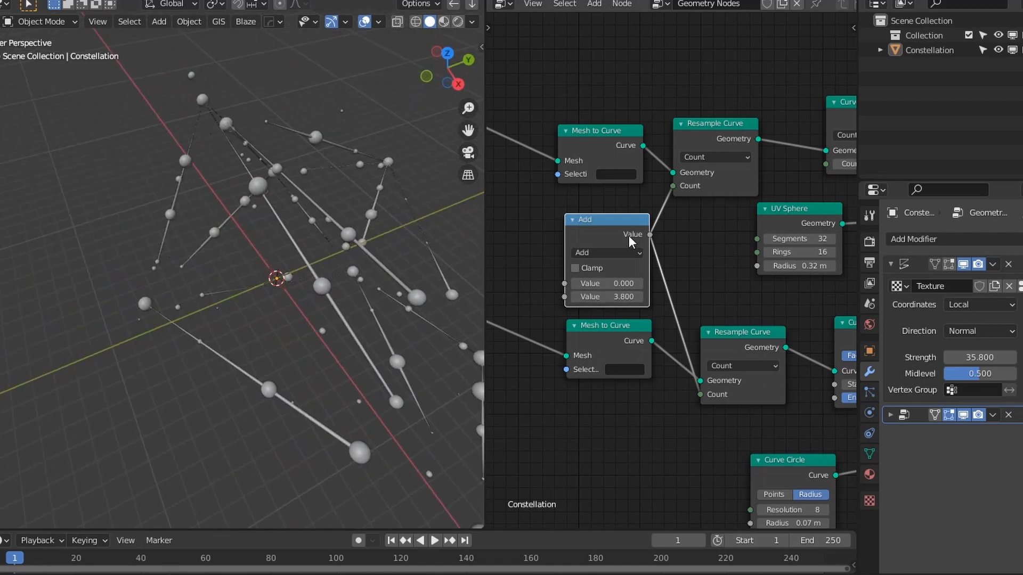
pyautogui.press('x')
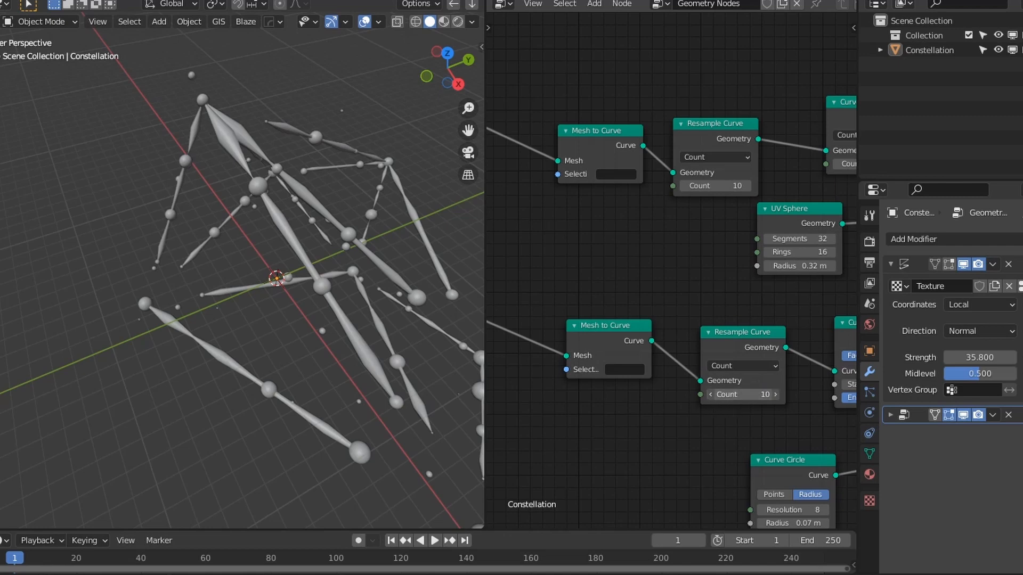
# - Set the Count of both Resample Curve nodes to 2
pyautogui.moveTo(743, 394); pyautogui.dragTo(709, 394)
pyautogui.press('Return')
pyautogui.click(726, 194)
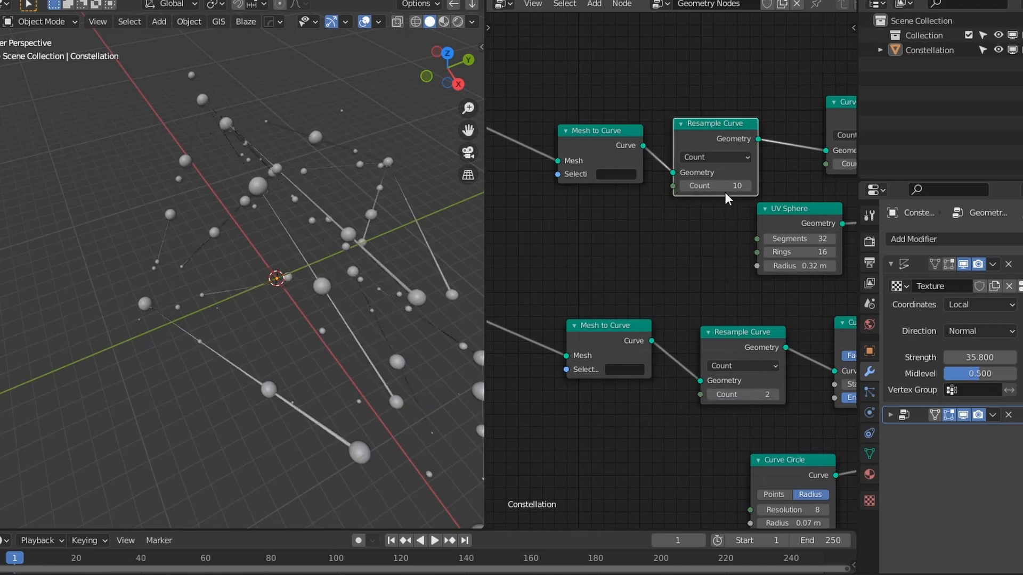
pyautogui.write('2')
pyautogui.press('Return')
# - Try a Count of 4 on the lower Resample Curve node and return it to 2
pyautogui.click(774, 395)
pyautogui.click(774, 394)
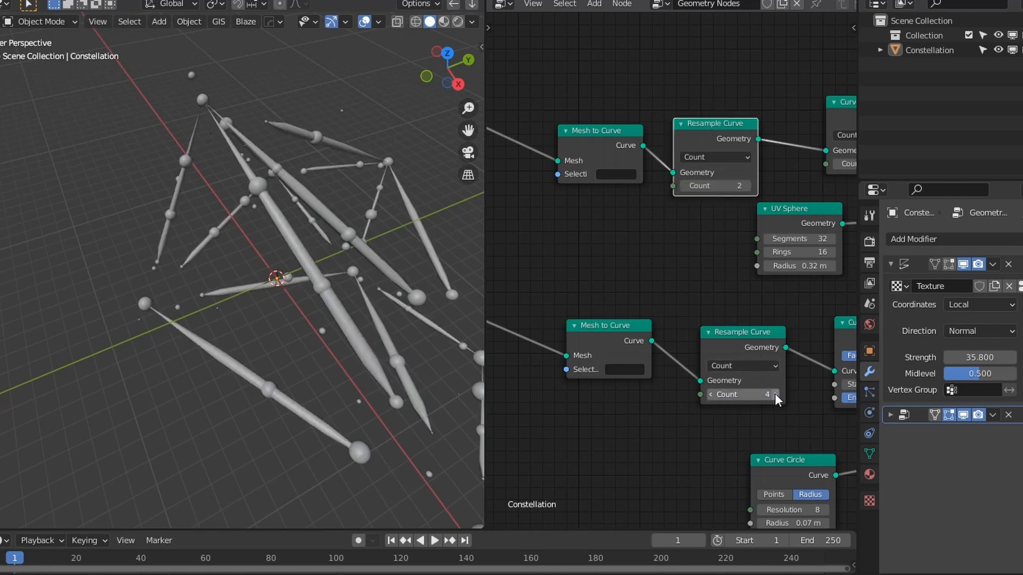
pyautogui.click(710, 396)
pyautogui.click(711, 395)
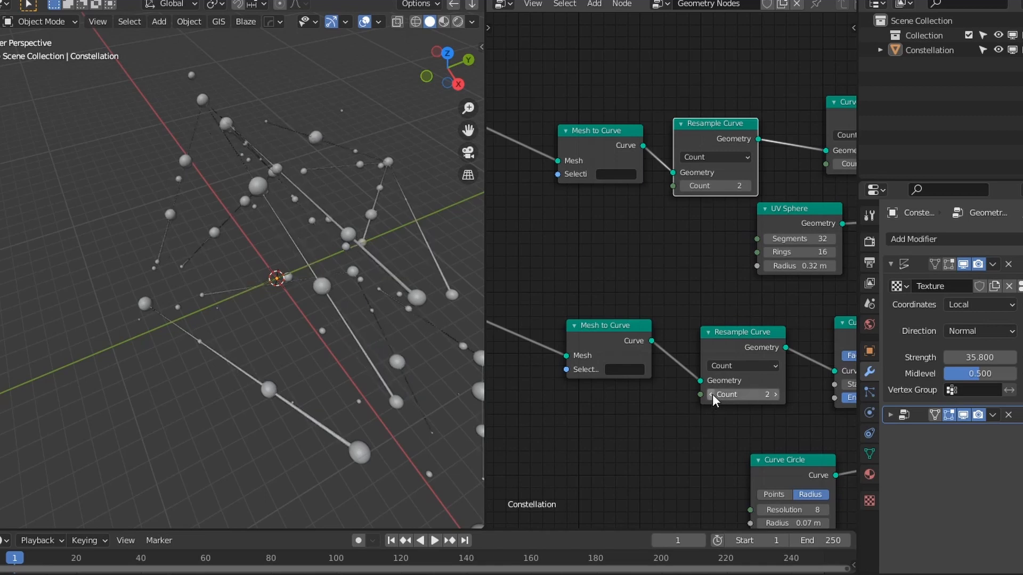
# - Remove the upper Resample Curve node while keeping its connection, and set the lower one's Count to 3
pyautogui.click(748, 186)
pyautogui.hotkey('ctrl', 'x')
pyautogui.click(778, 394)
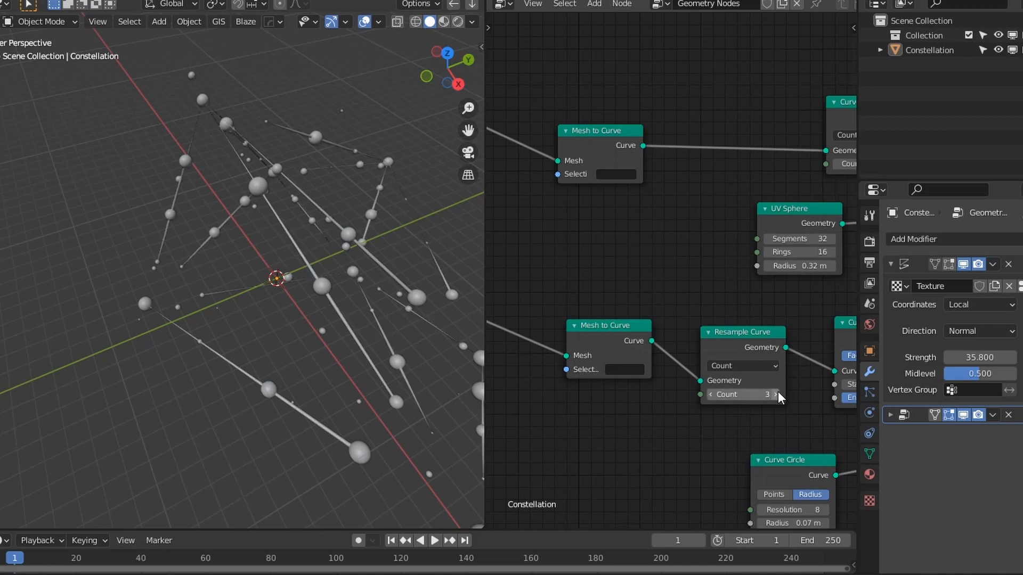
# - Compare the line shapes with the Resample Curve Count at 2, 3, 4 and 10
pyautogui.moveTo(349, 355); pyautogui.dragTo(226, 308, button='middle')
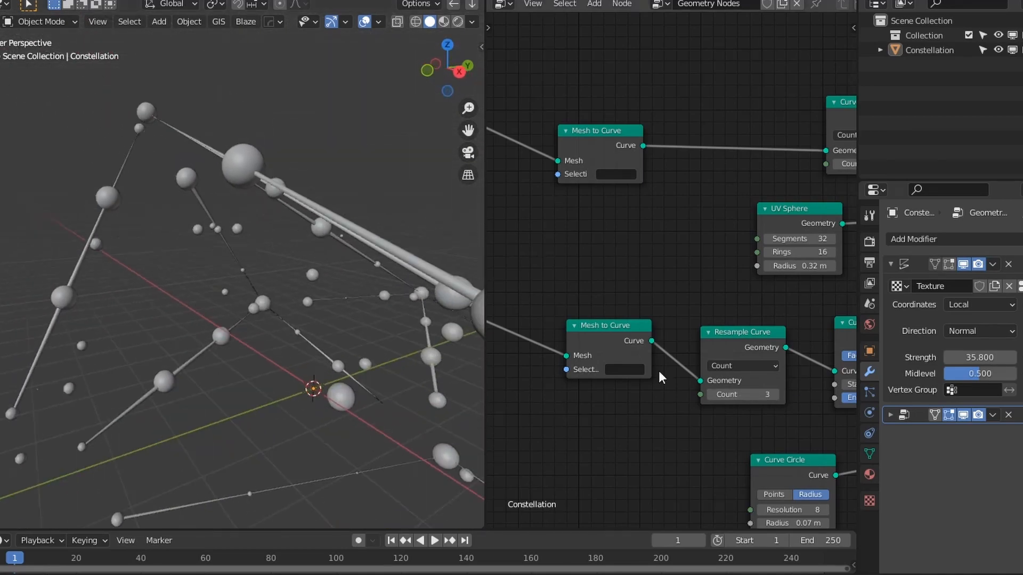
pyautogui.click(711, 395)
pyautogui.click(776, 394)
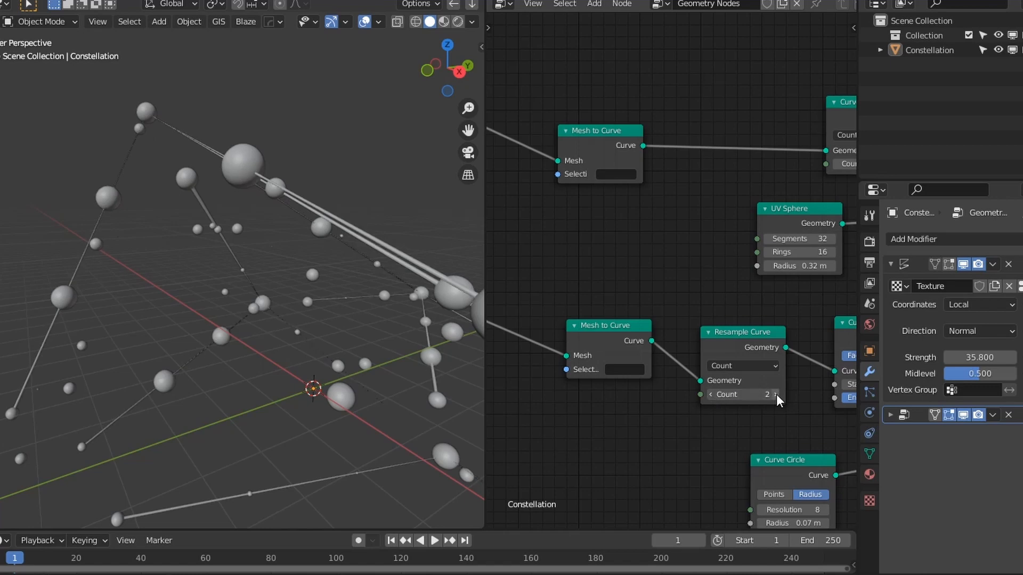
pyautogui.moveTo(416, 350); pyautogui.dragTo(320, 397, button='middle')
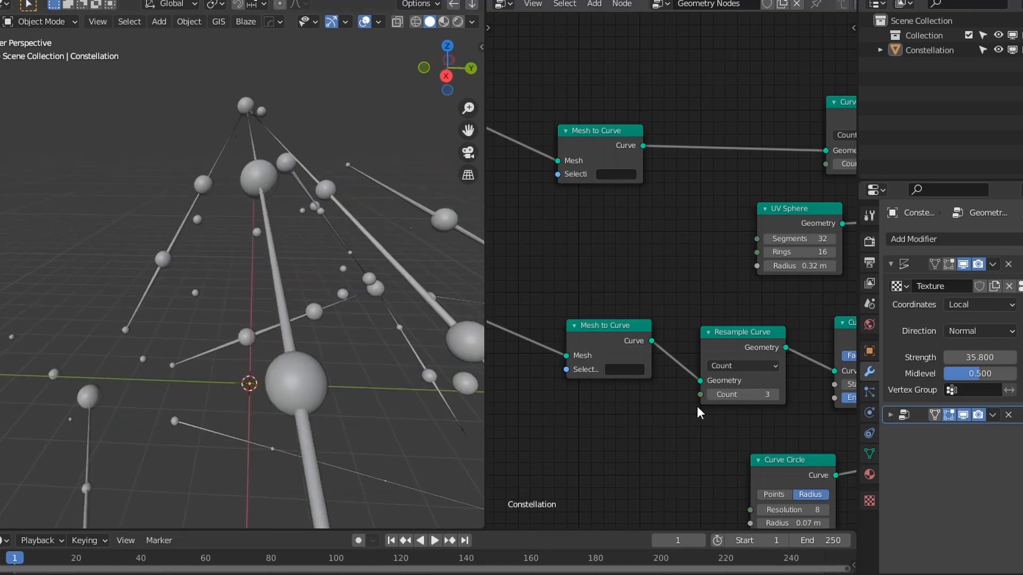
pyautogui.click(776, 395)
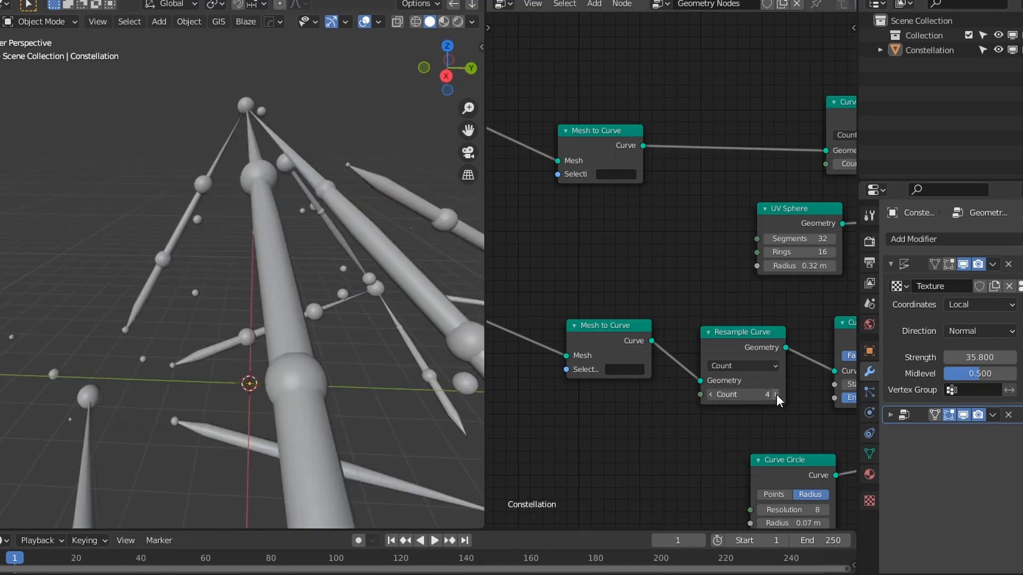
pyautogui.moveTo(775, 395); pyautogui.dragTo(815, 394)
pyautogui.moveTo(240, 363); pyautogui.dragTo(321, 395, button='middle')
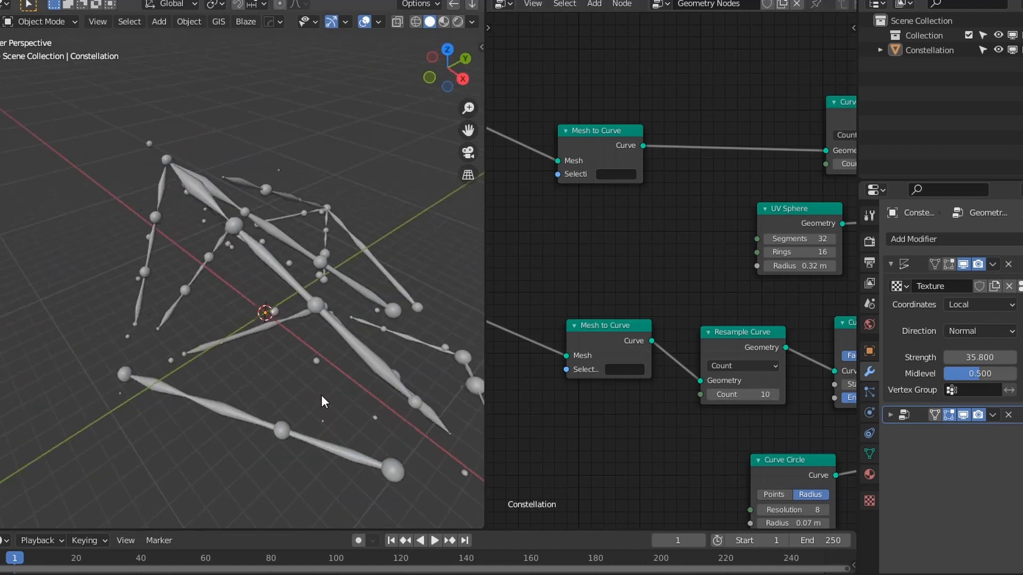
# - Switch the viewport to Material Preview, try a Resample Curve Count of 3 and set it to 2
pyautogui.press('z')
pyautogui.click(343, 431)
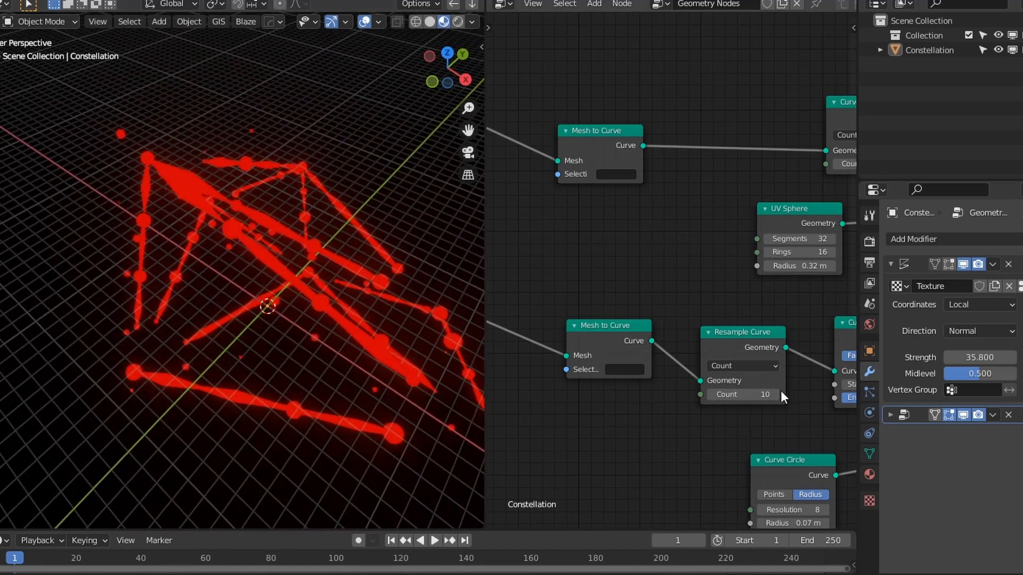
pyautogui.moveTo(783, 397); pyautogui.dragTo(752, 395)
pyautogui.click(751, 394)
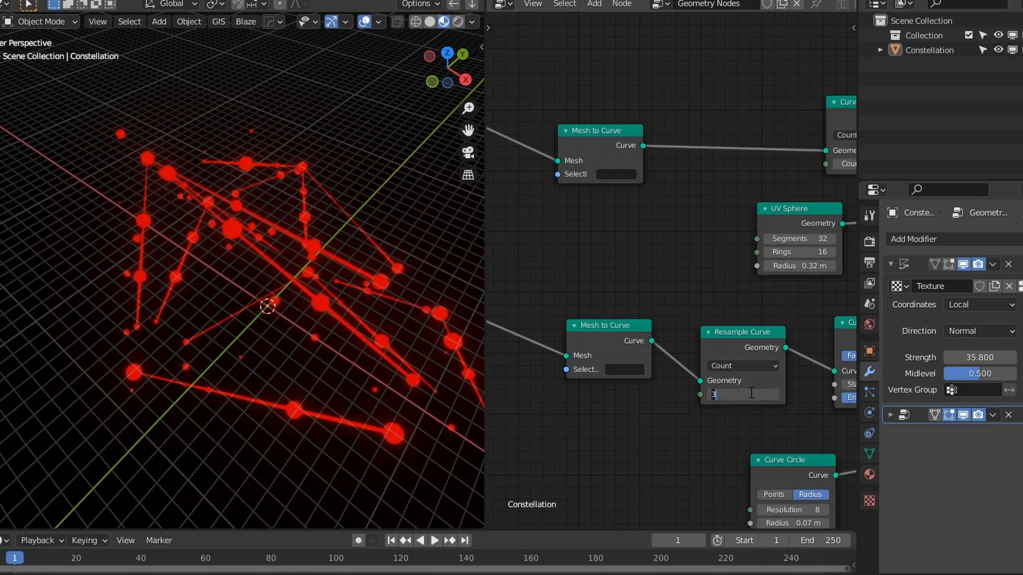
pyautogui.write('2')
pyautogui.press('Return')
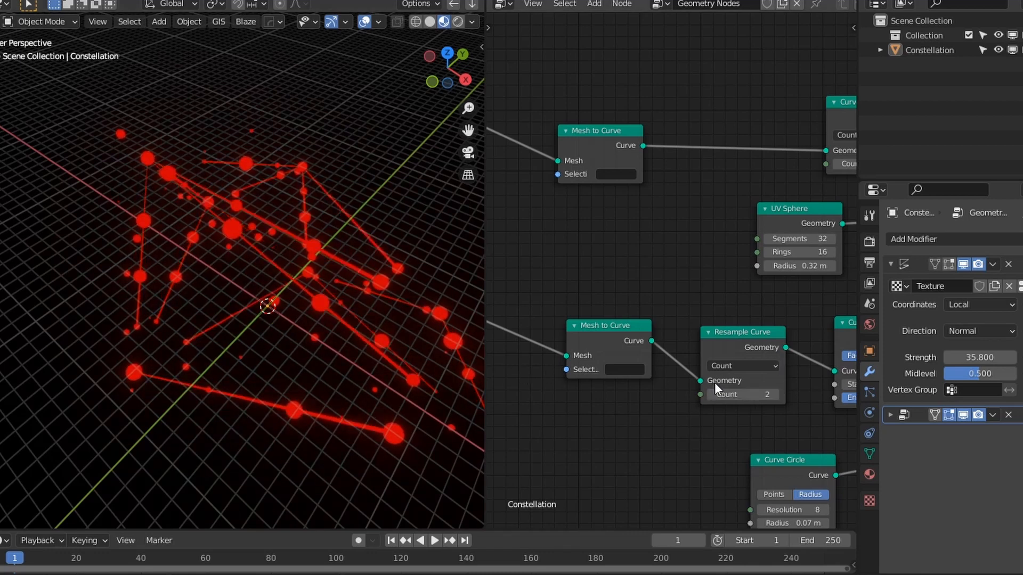
# - Inspect the resampled constellation lines from other angles in Solid and Material Preview shading
pyautogui.press('z')
pyautogui.scroll(-1, 260, 364)
pyautogui.moveTo(260, 363)
pyautogui.mouseDown(button='middle')
pyautogui.moveTo(381, 305)
pyautogui.moveTo(324, 328)
pyautogui.moveTo(442, 299)
pyautogui.moveTo(173, 348)
pyautogui.mouseUp(button='middle')
pyautogui.scroll(3, 352, 322)
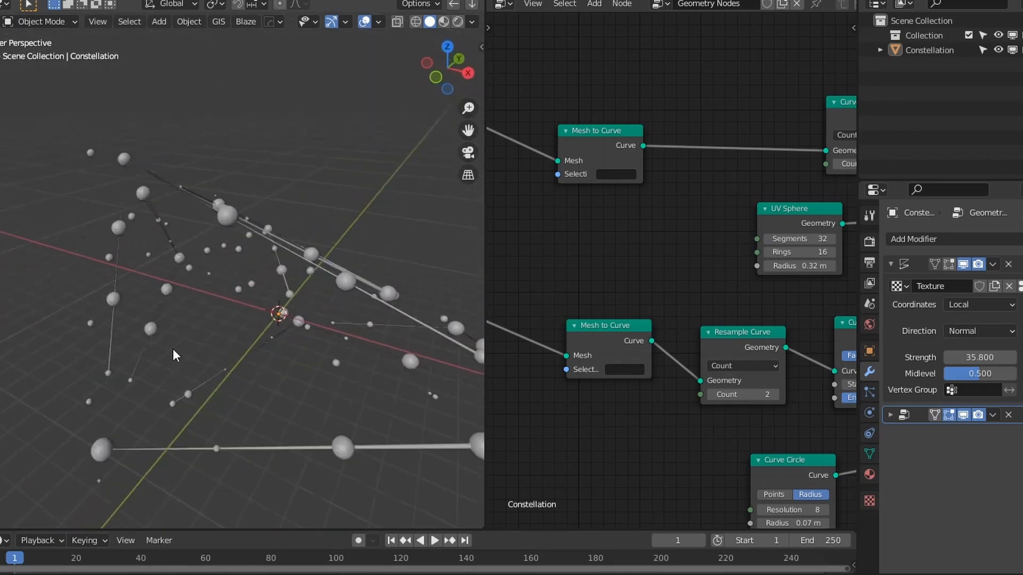
pyautogui.press('z')
pyautogui.moveTo(285, 368)
pyautogui.mouseDown(button='middle')
pyautogui.moveTo(235, 377)
pyautogui.moveTo(283, 338)
pyautogui.moveTo(230, 330)
pyautogui.moveTo(250, 336)
pyautogui.moveTo(287, 309)
pyautogui.mouseUp(button='middle')
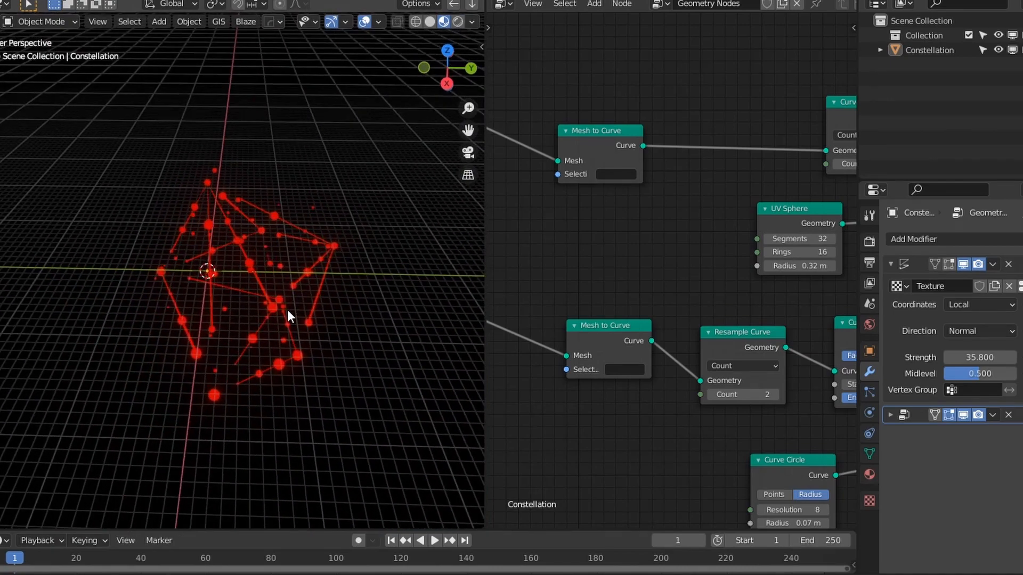